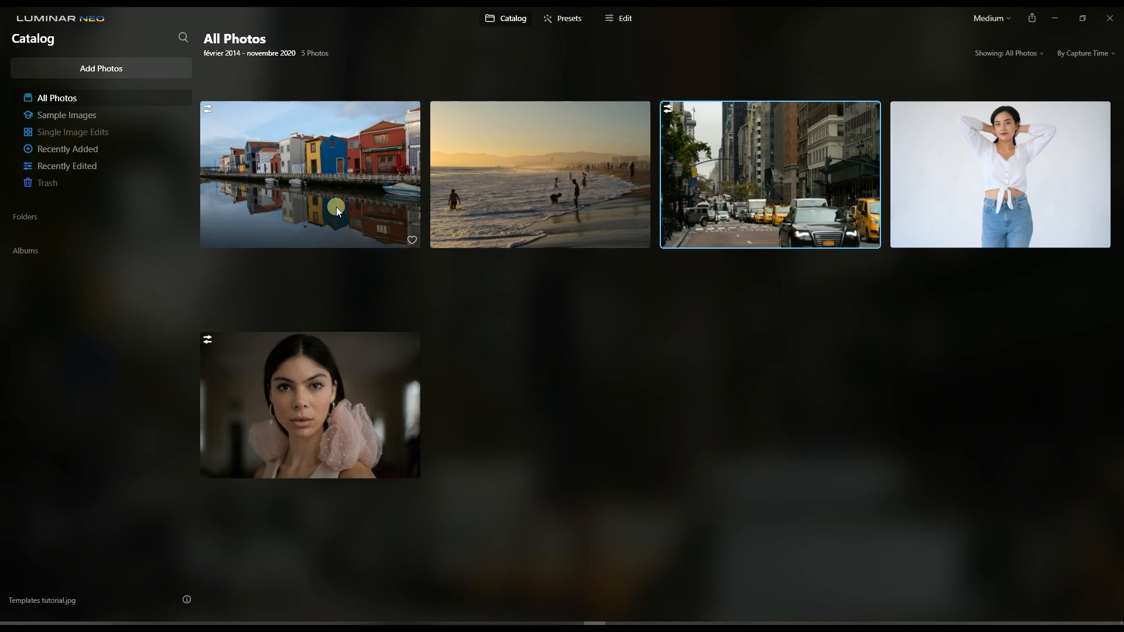
Examine the options for adding photos to the catalog, leaving the catalog unchanged.
left_click(336, 206)
left_click(536, 202)
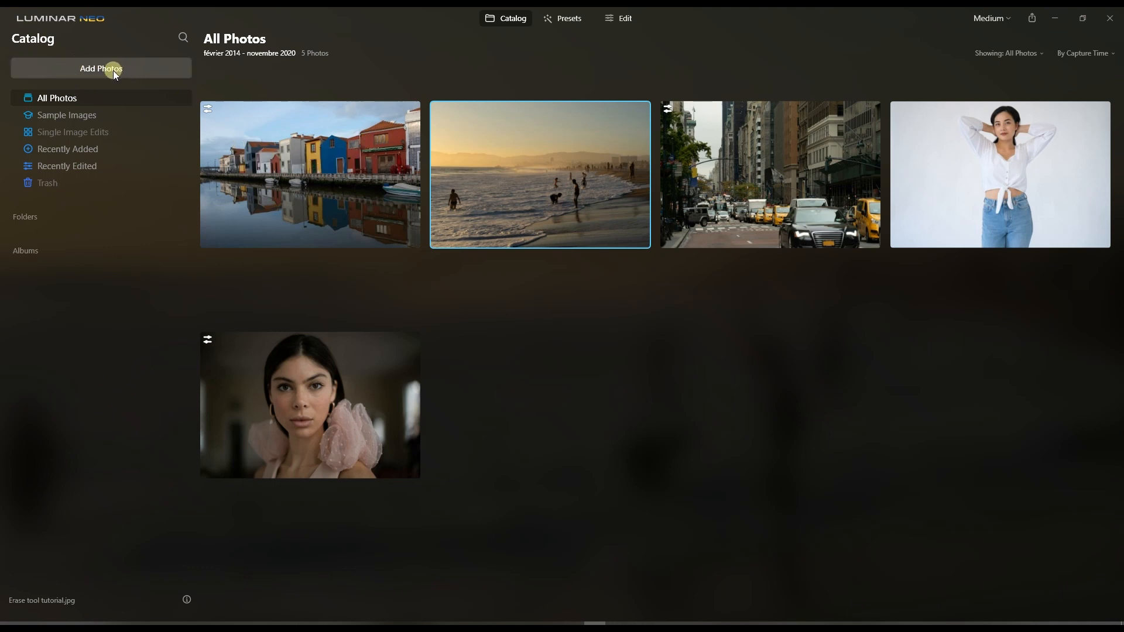
left_click(91, 73)
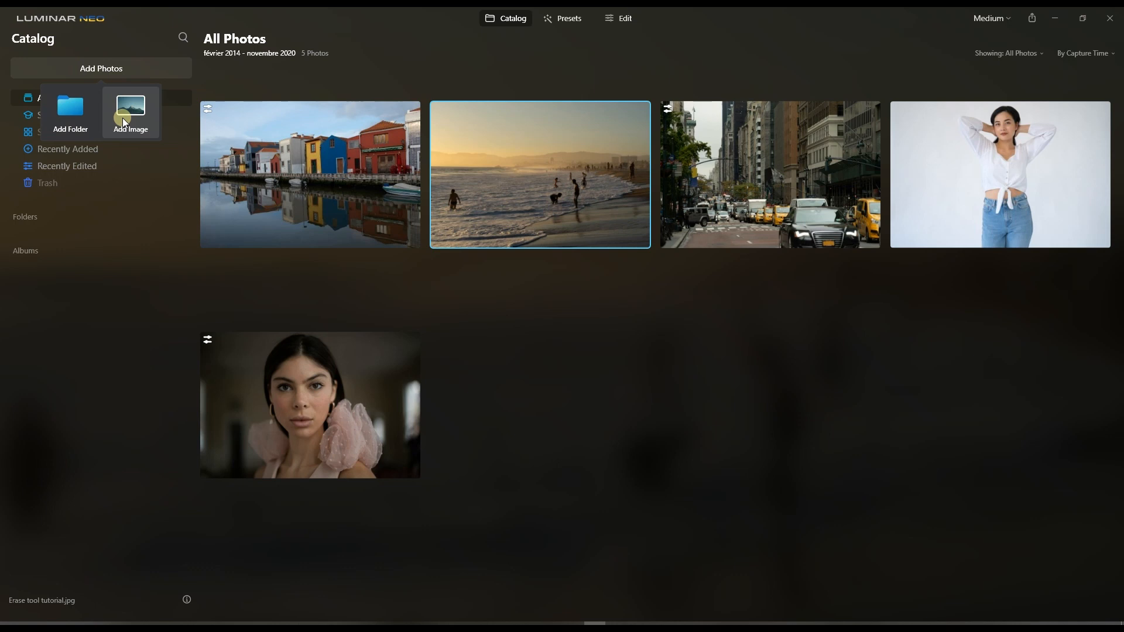
left_click(142, 242)
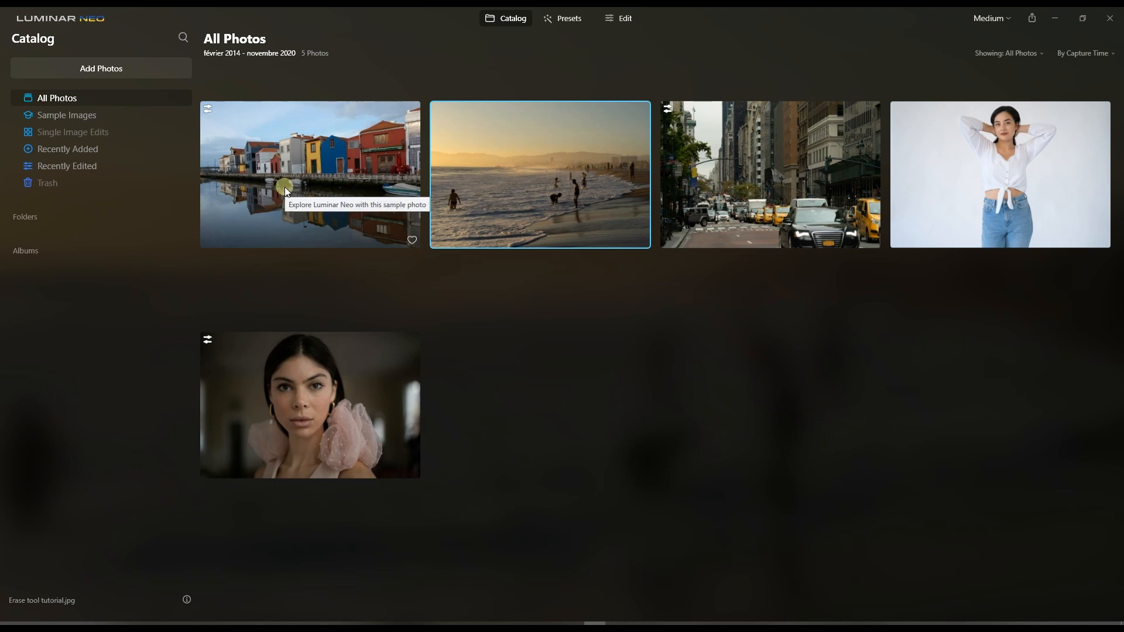
Look through the Sample Images, Recently Added, Recently Edited and Trash collections, and return to Sample Images.
left_click(68, 115)
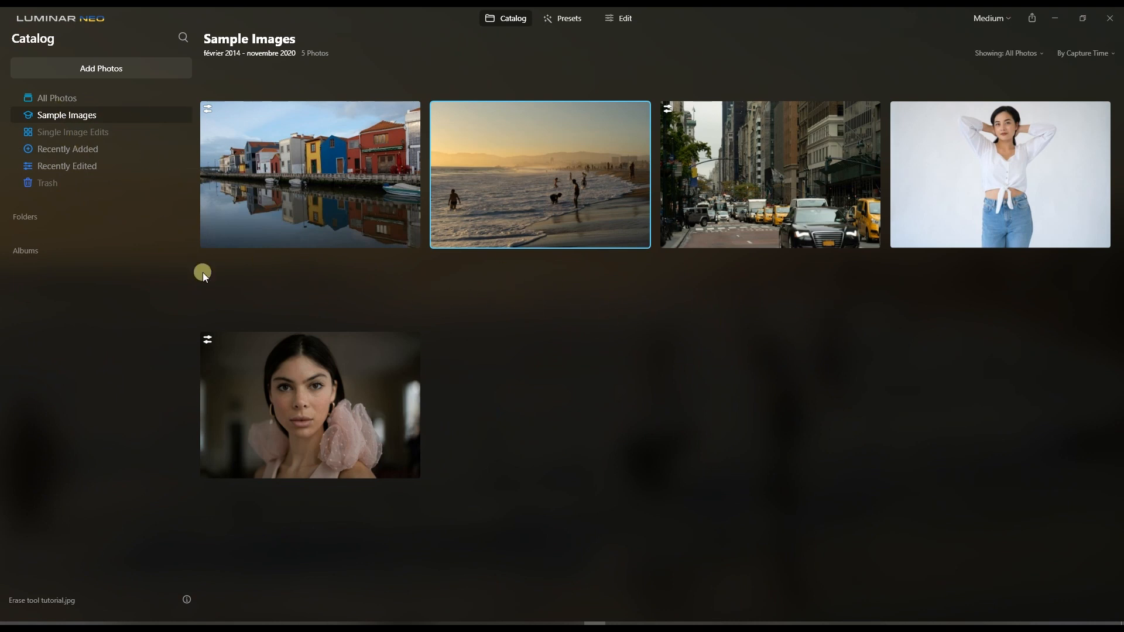
left_click(51, 152)
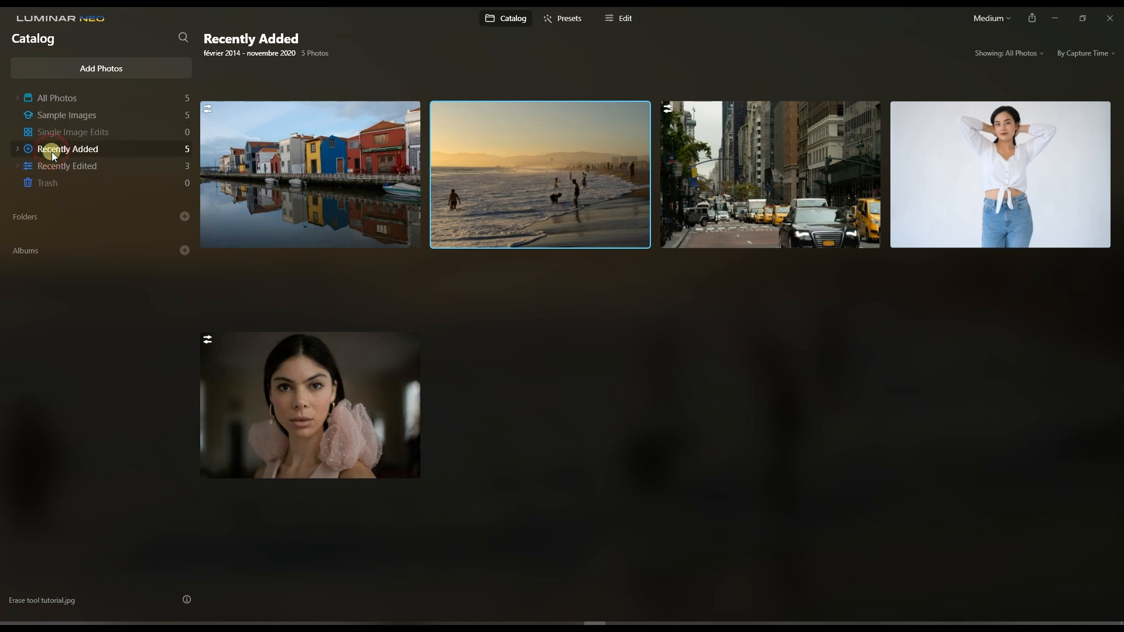
left_click(90, 169)
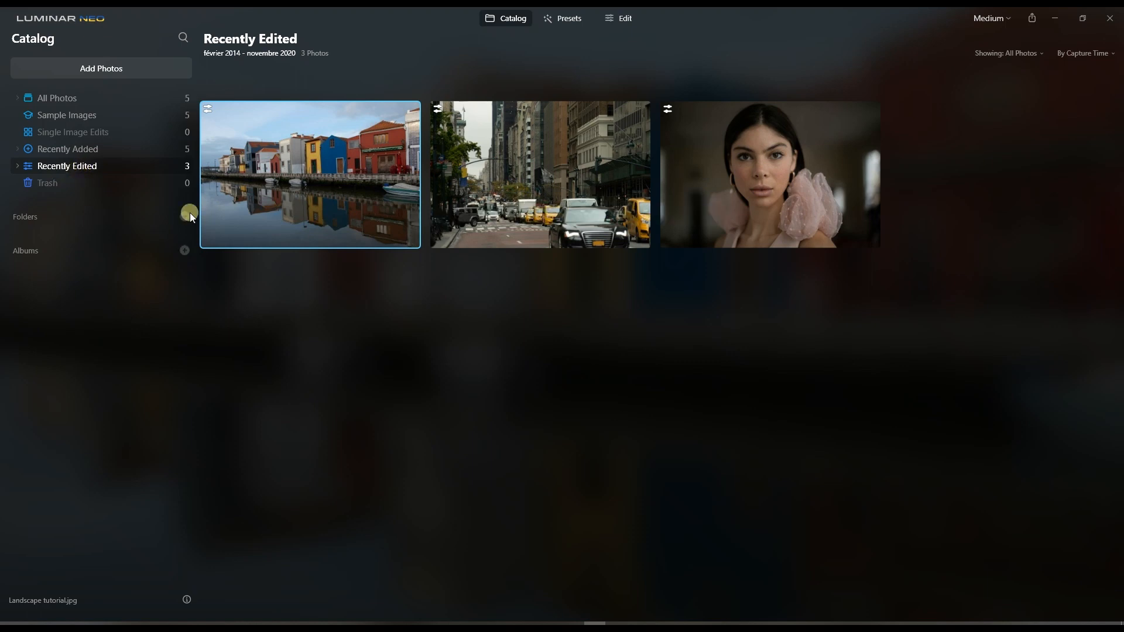
left_click(51, 183)
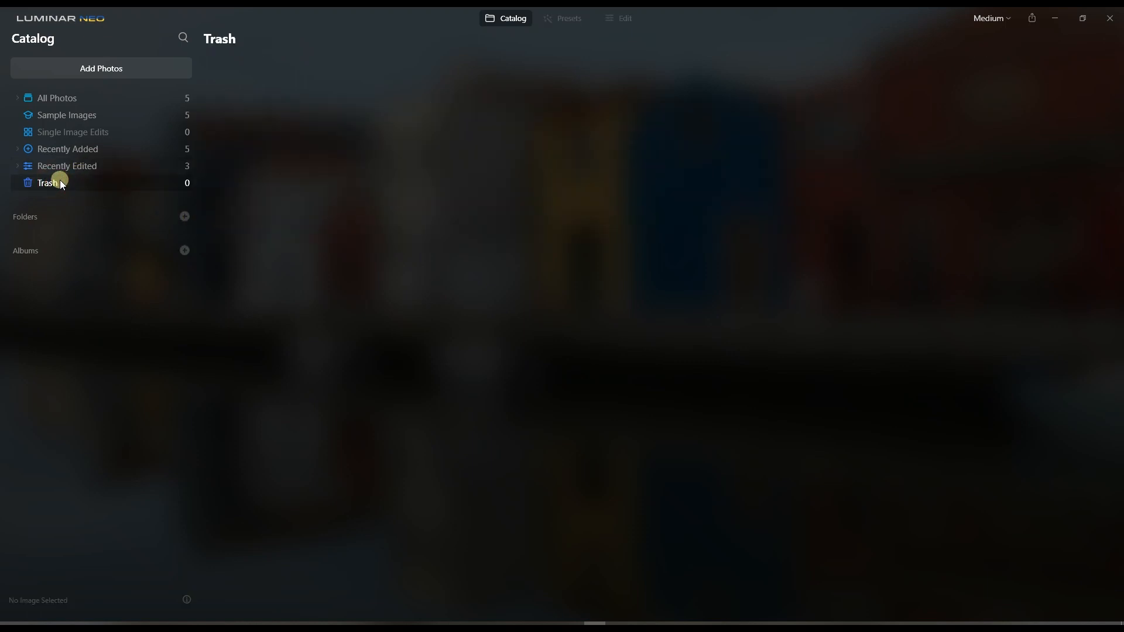
left_click(59, 113)
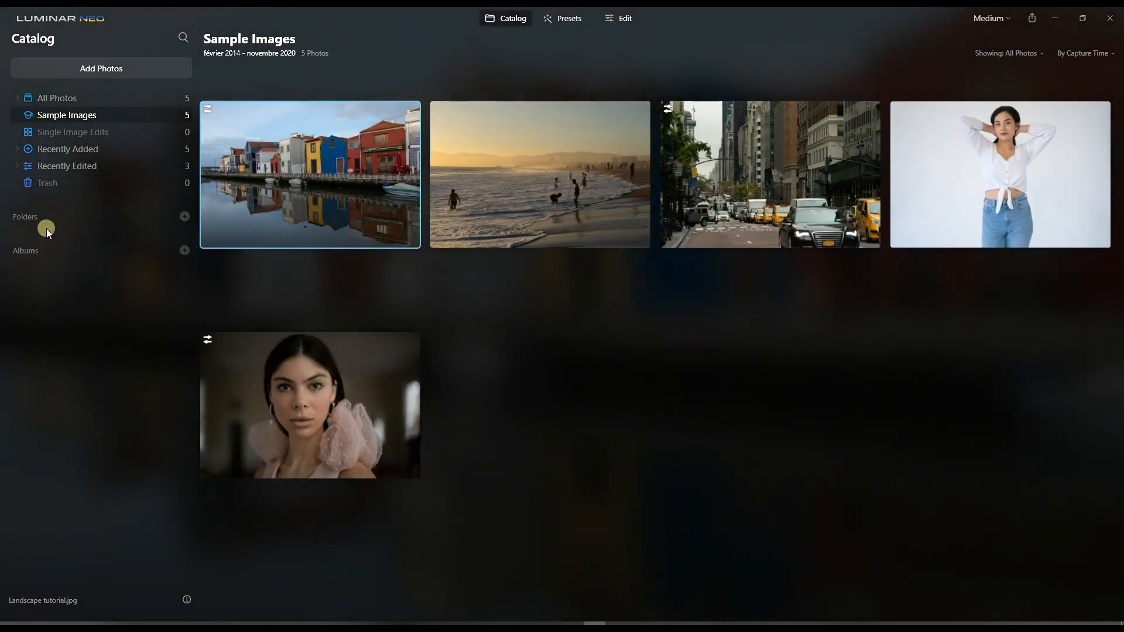
mouse_move(19, 216)
left_click(18, 218)
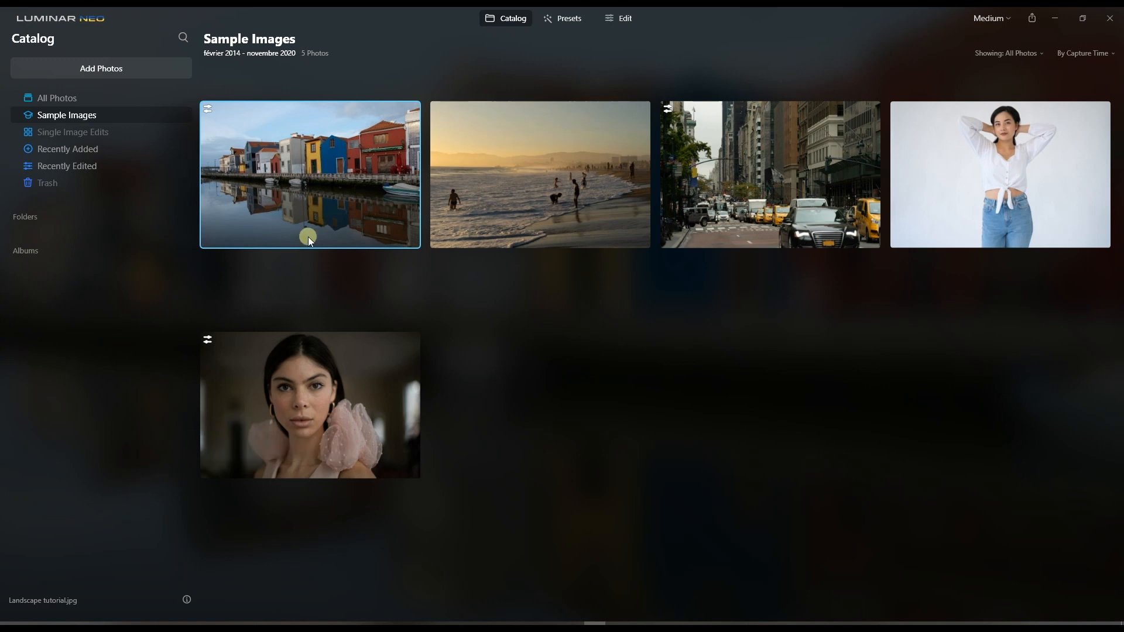
Select the photo of the colourful canal-side houses and show the presets for it.
left_click(511, 179)
left_click(288, 169)
left_click(567, 18)
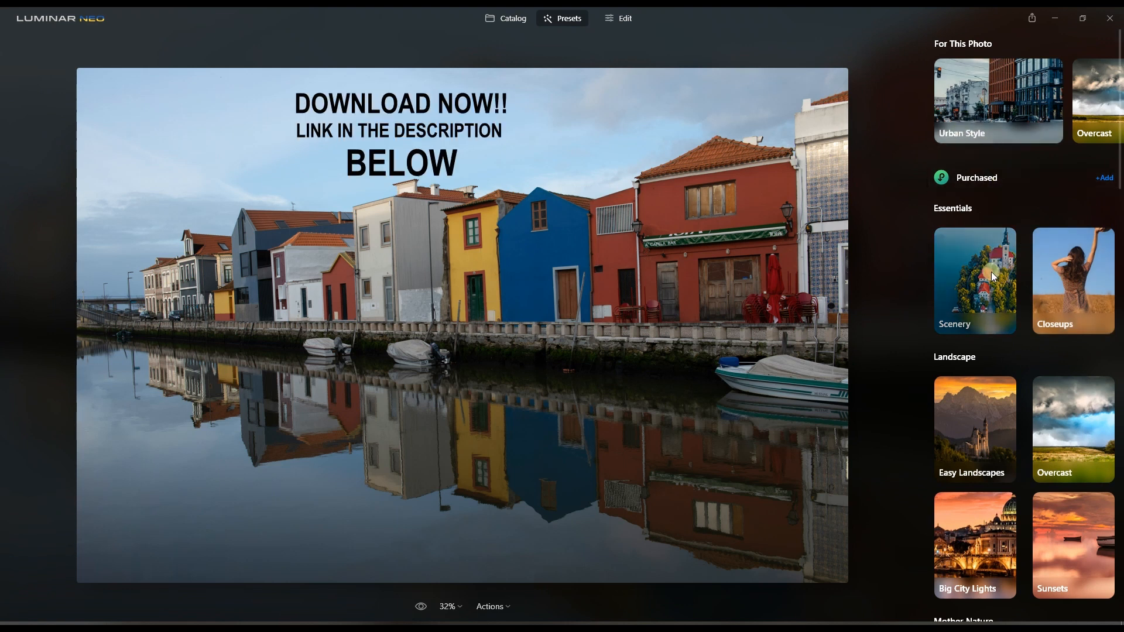
Browse the preset collections from Essentials to Lifestyle and the suggestions made for this photo.
scroll(991, 272, "down", 5)
scroll(986, 357, "down", 4)
scroll(986, 357, "up", 9)
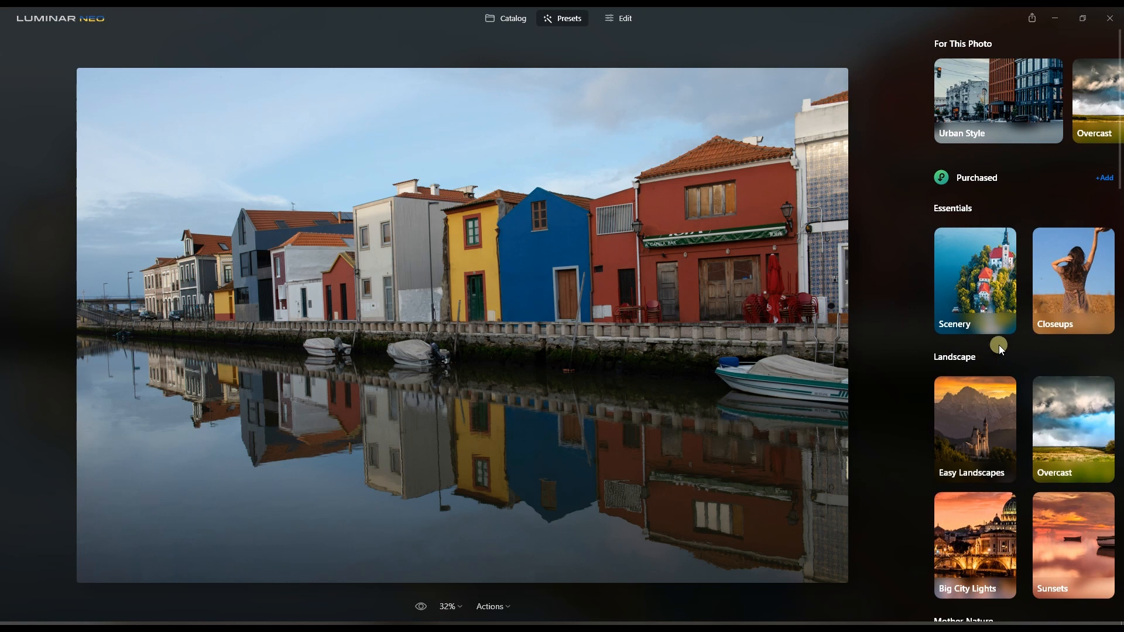
scroll(1054, 351, "down", 5)
scroll(1068, 332, "down", 8)
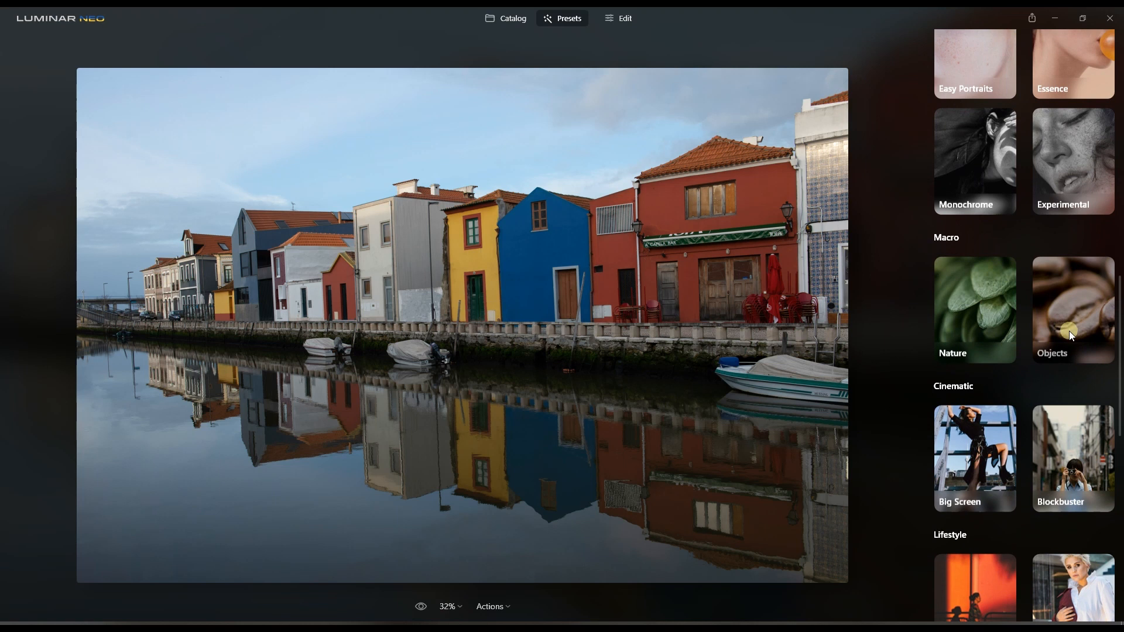
scroll(1069, 331, "down", 3)
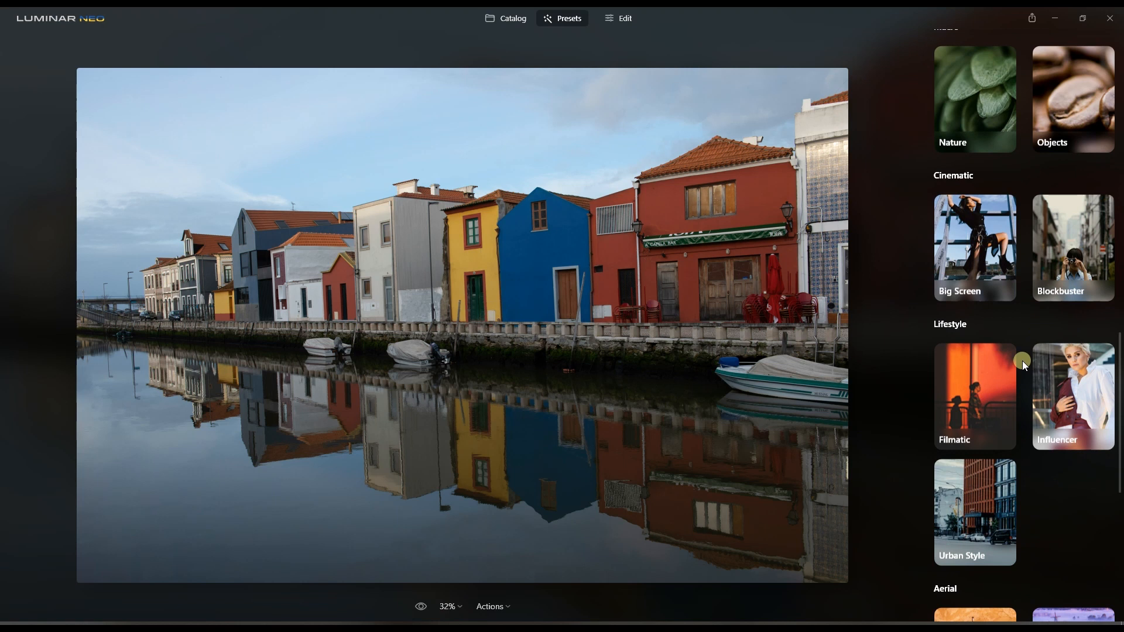
scroll(1023, 360, "up", 7)
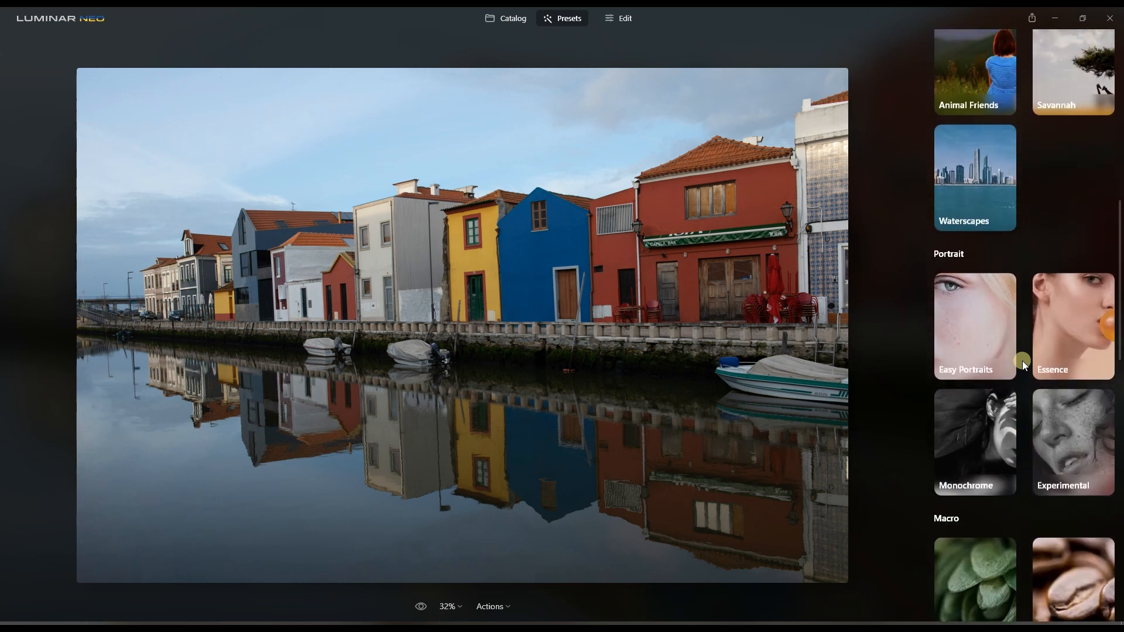
scroll(1023, 361, "up", 9)
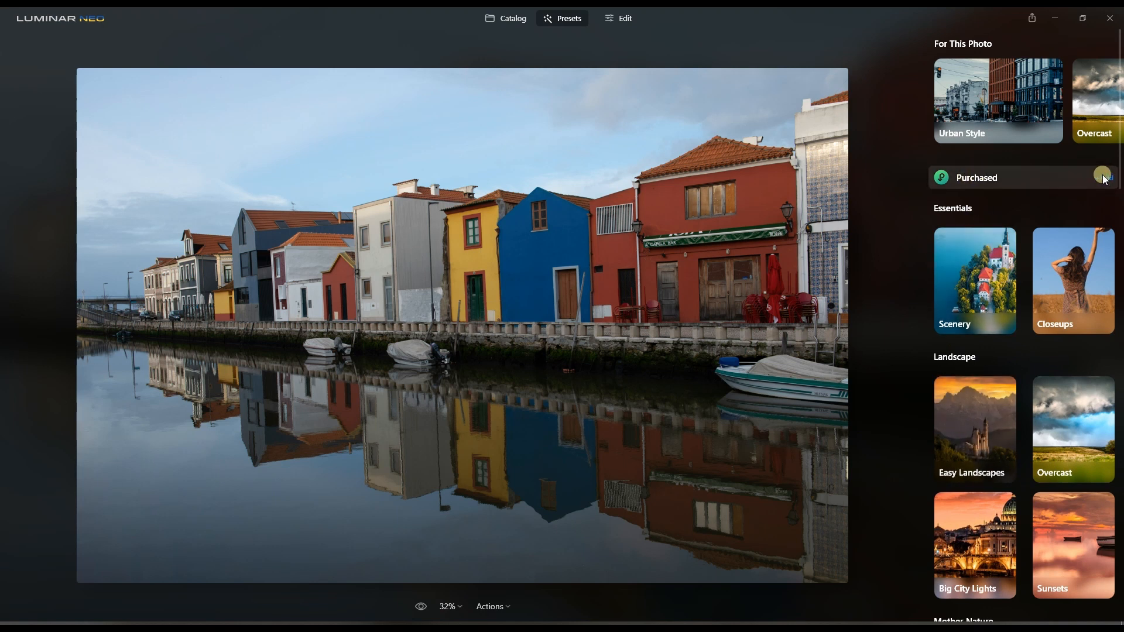
left_click(1113, 104)
left_click(1113, 104)
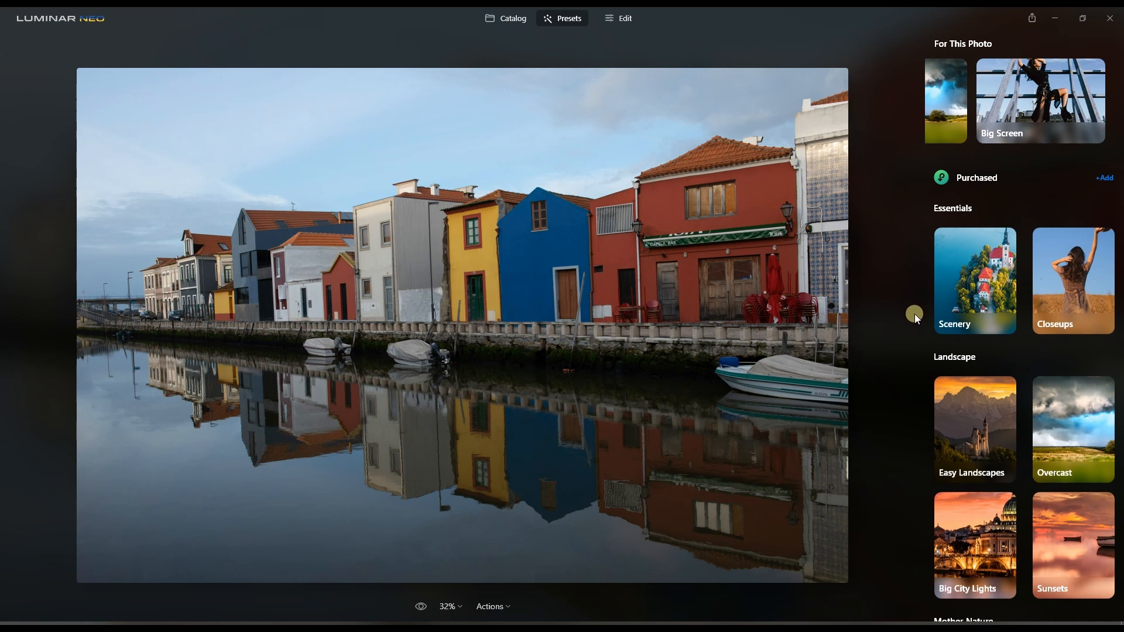
scroll(915, 314, "up", 2)
scroll(761, 405, "down", 2)
scroll(761, 405, "down", 1)
scroll(761, 406, "up", 2)
scroll(760, 405, "down", 1)
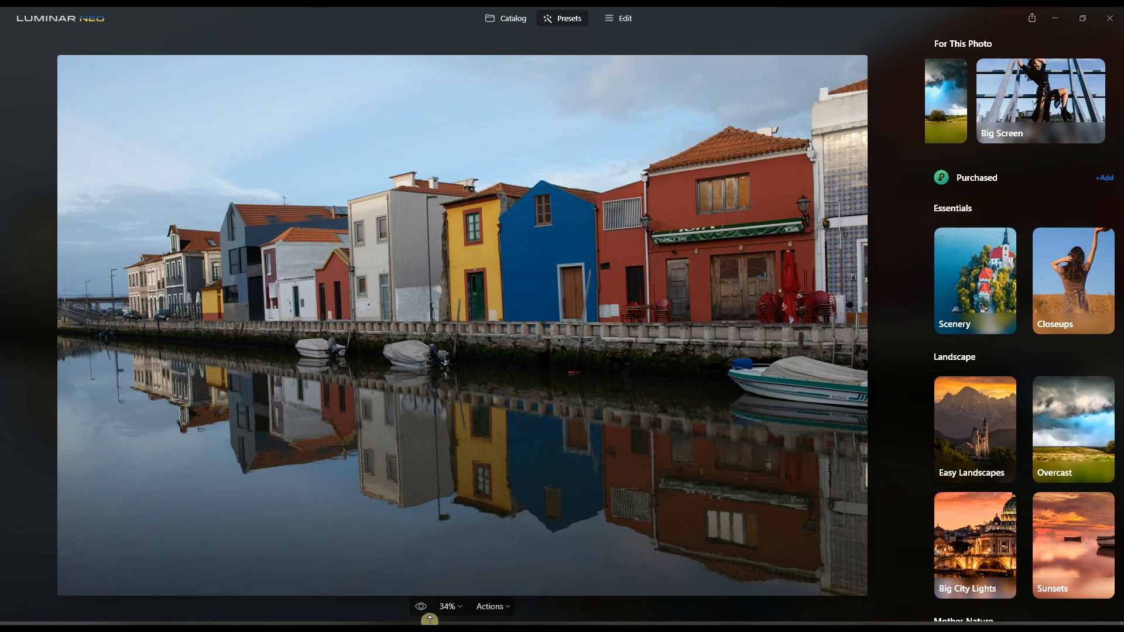
left_click(508, 606)
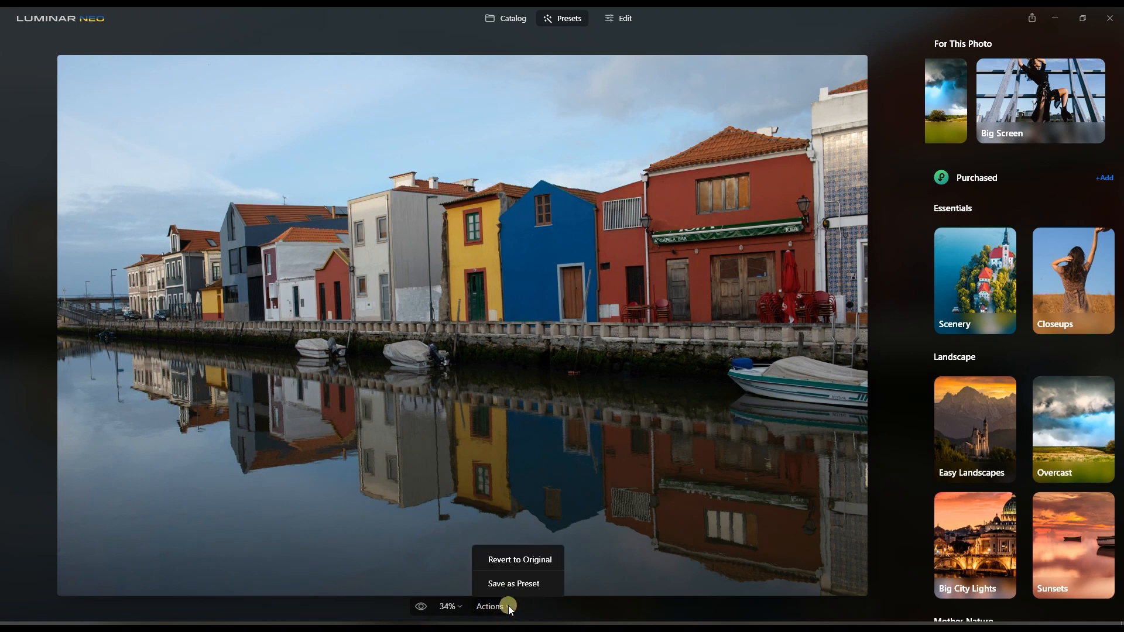
left_click(449, 607)
left_click(450, 607)
left_click(457, 606)
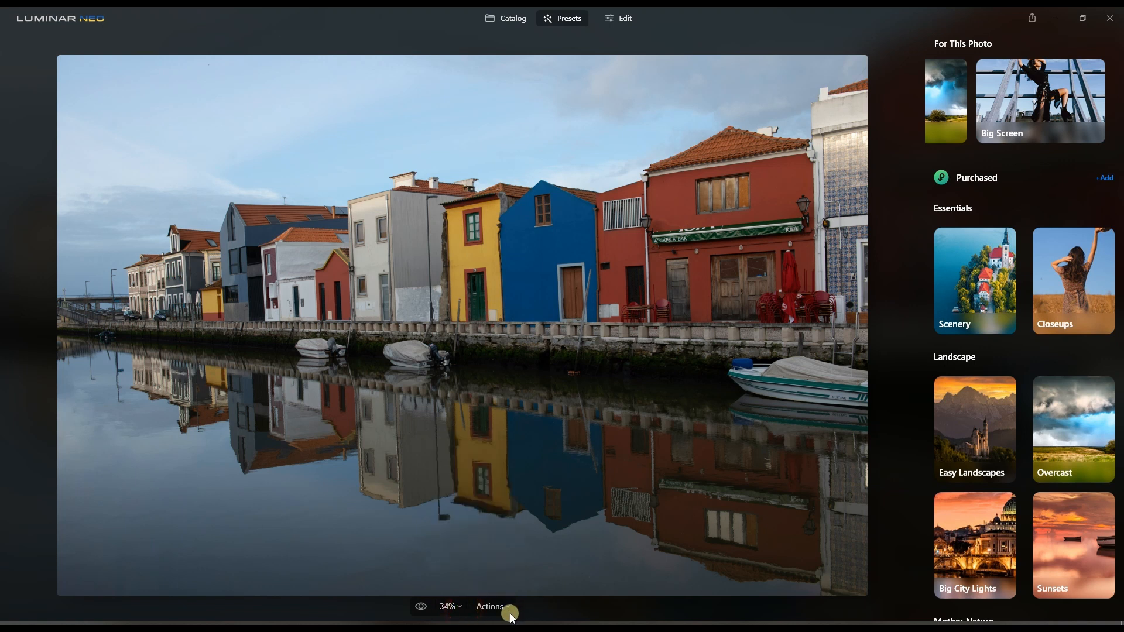
Revert the canal houses photo to its original and open it for editing.
left_click(509, 611)
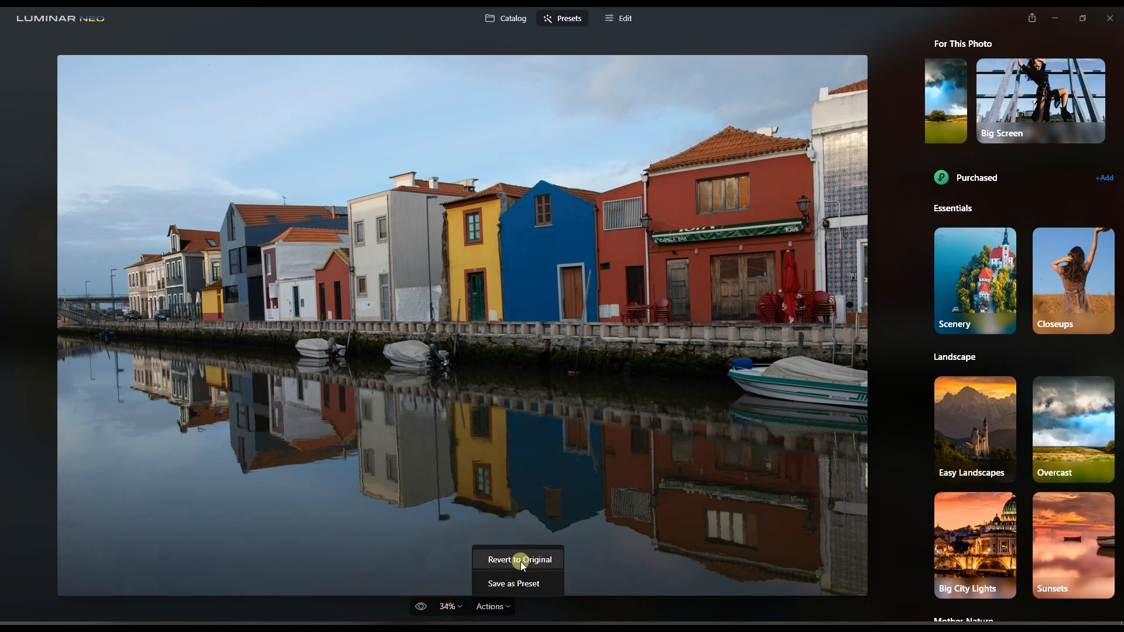
left_click(520, 561)
left_click(507, 609)
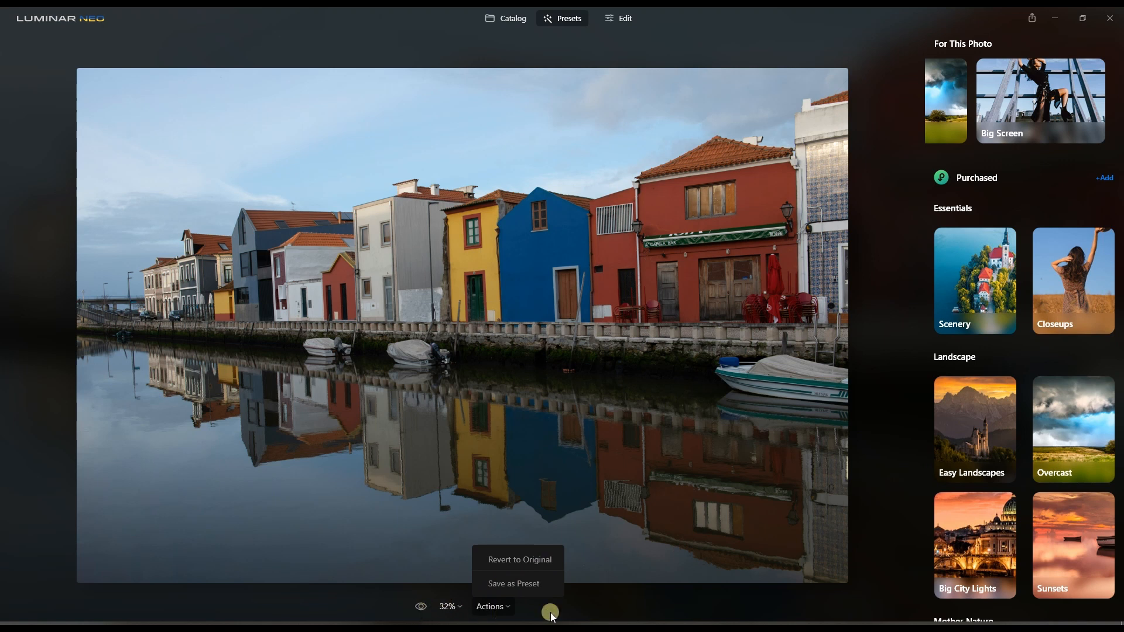
left_click(605, 609)
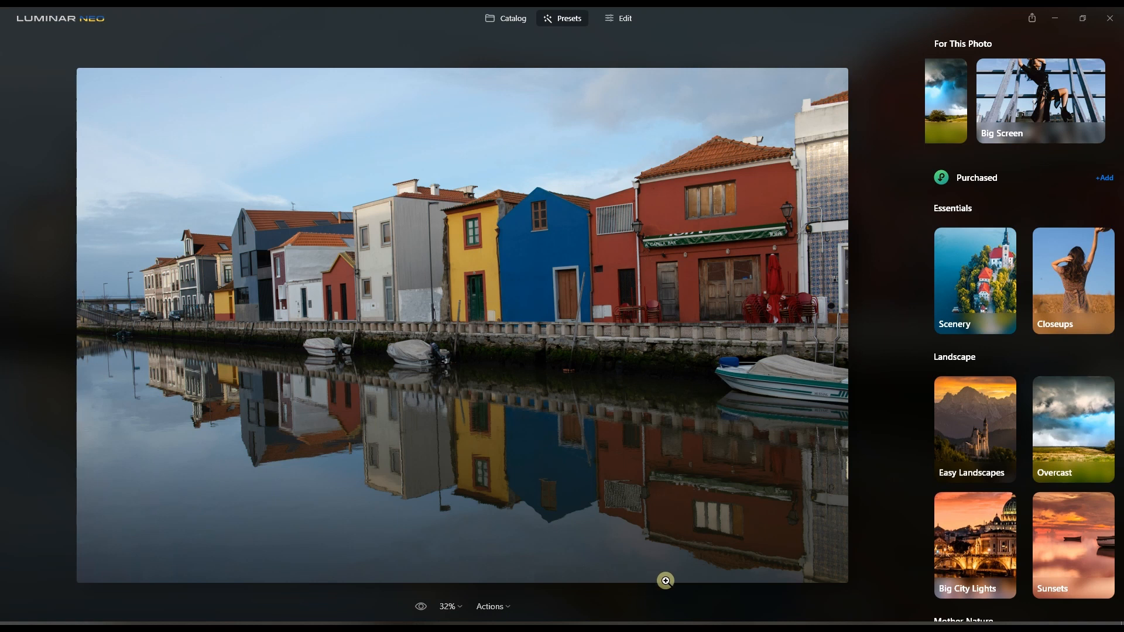
left_click(626, 24)
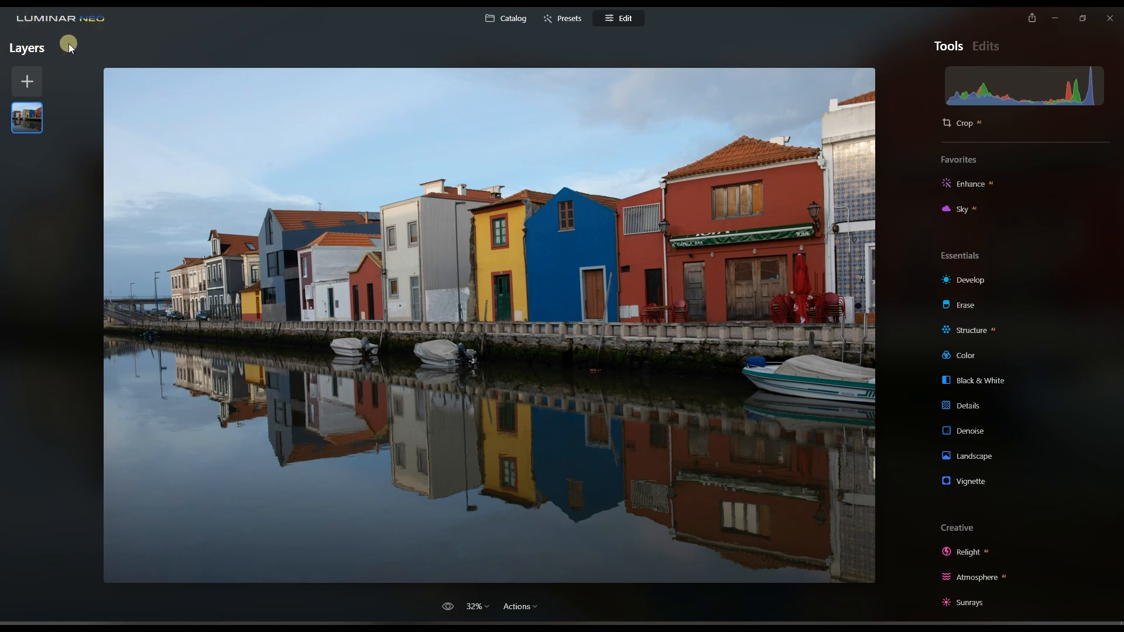
Examine the application's file, image adjustment and view commands, including the display options for Raw + JPG pairs.
left_click(74, 24)
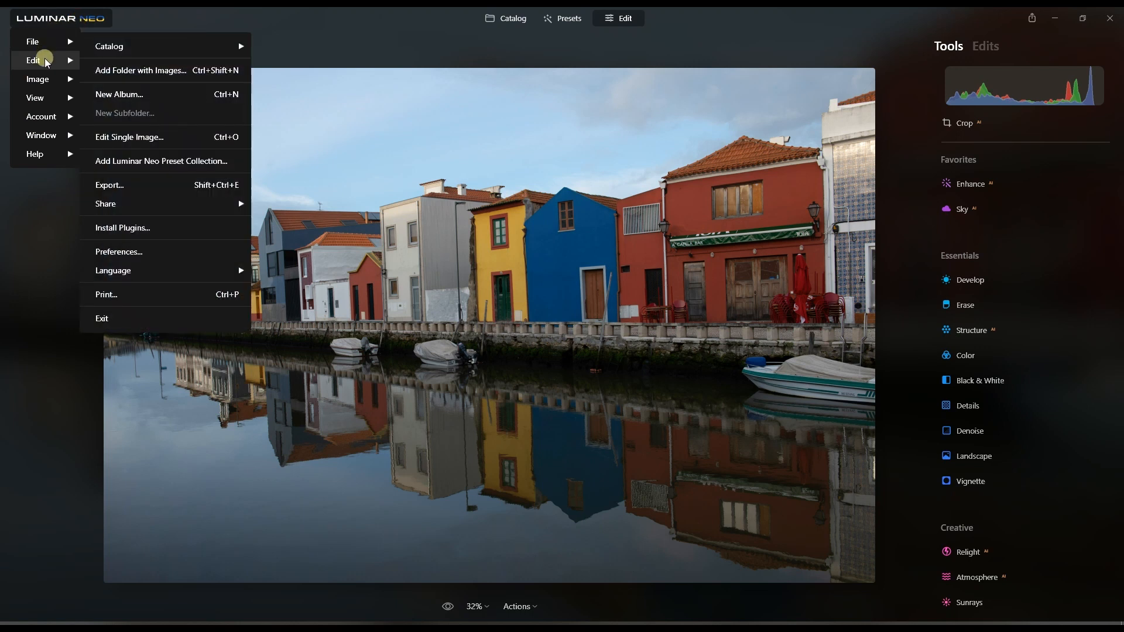
mouse_move(51, 86)
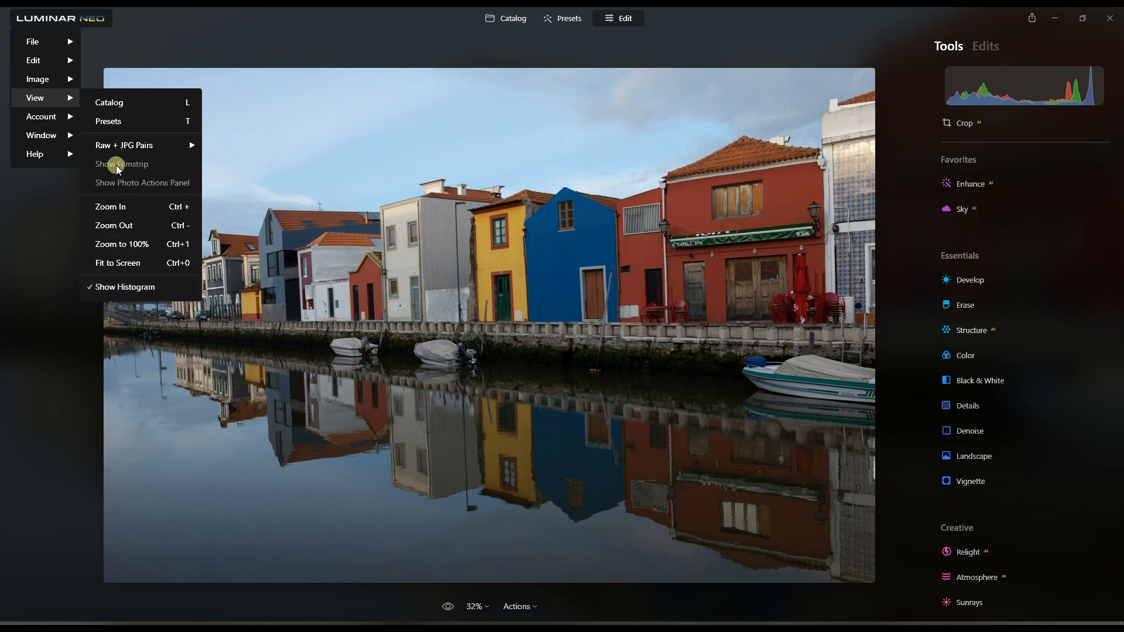
mouse_move(43, 44)
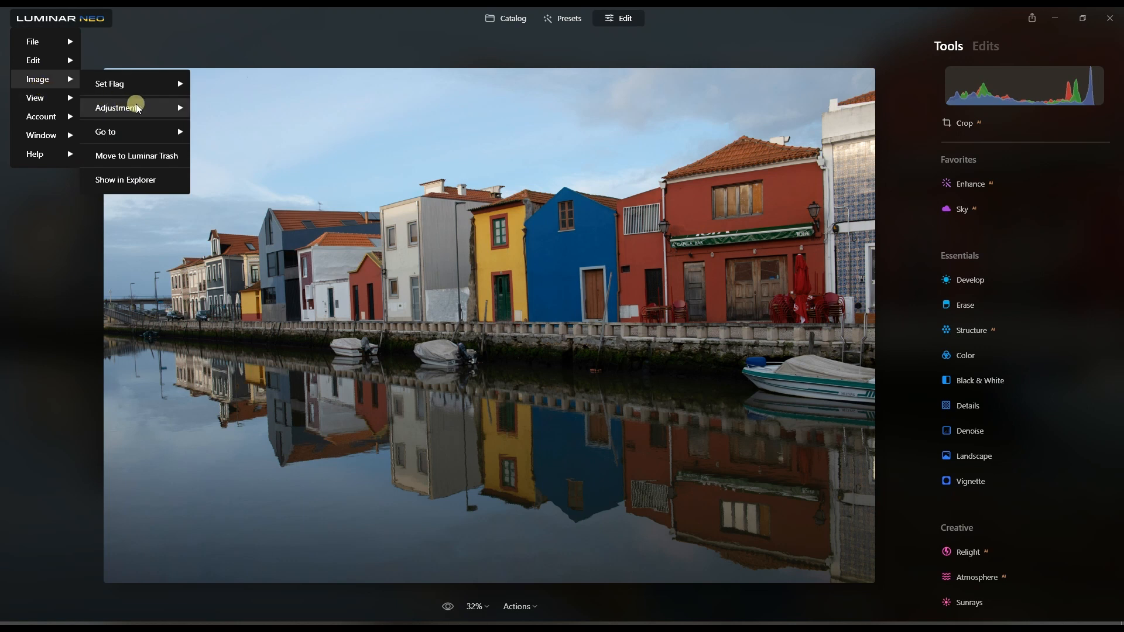
mouse_move(138, 108)
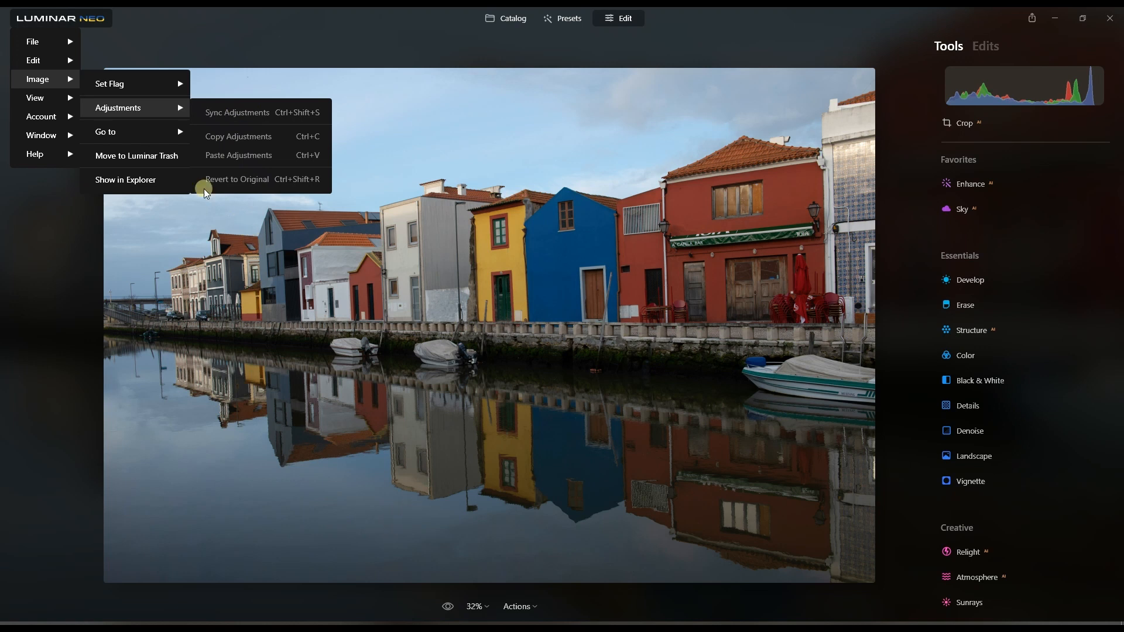
mouse_move(138, 138)
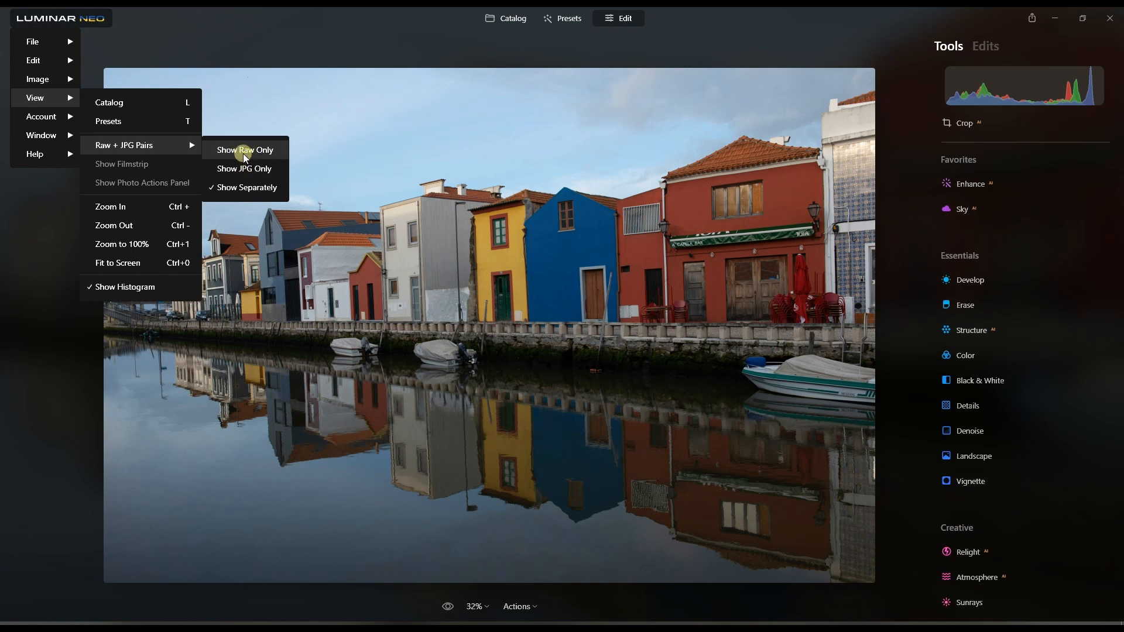
left_click(318, 13)
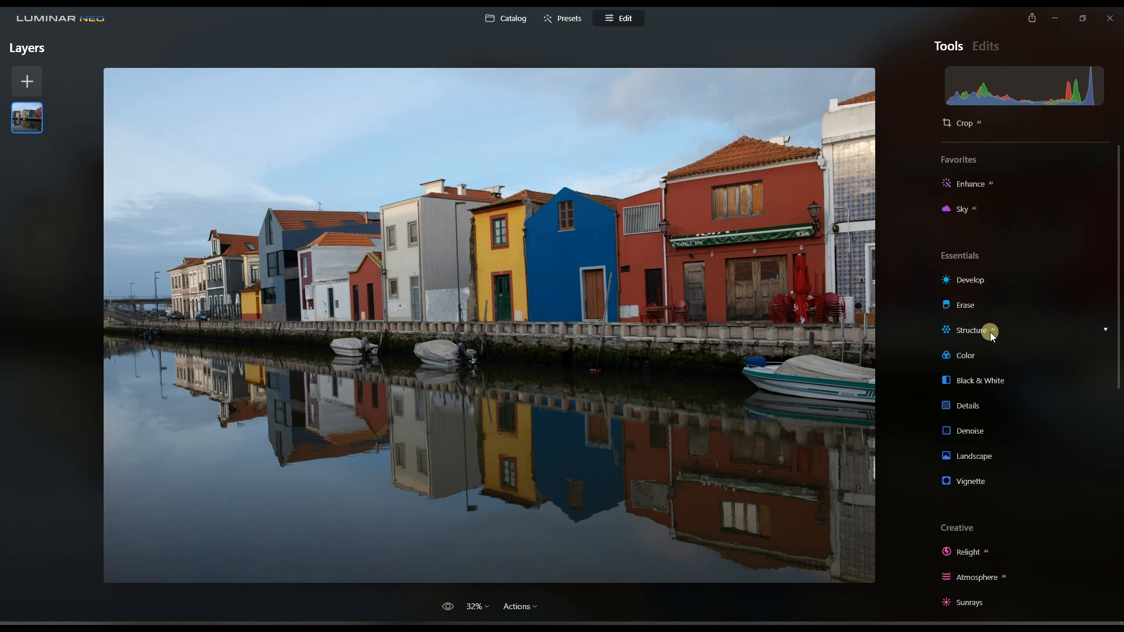
Try the Enhance tool's Accent AI at 100 with a before-and-after comparison, and return it to 0.
left_click(1017, 184)
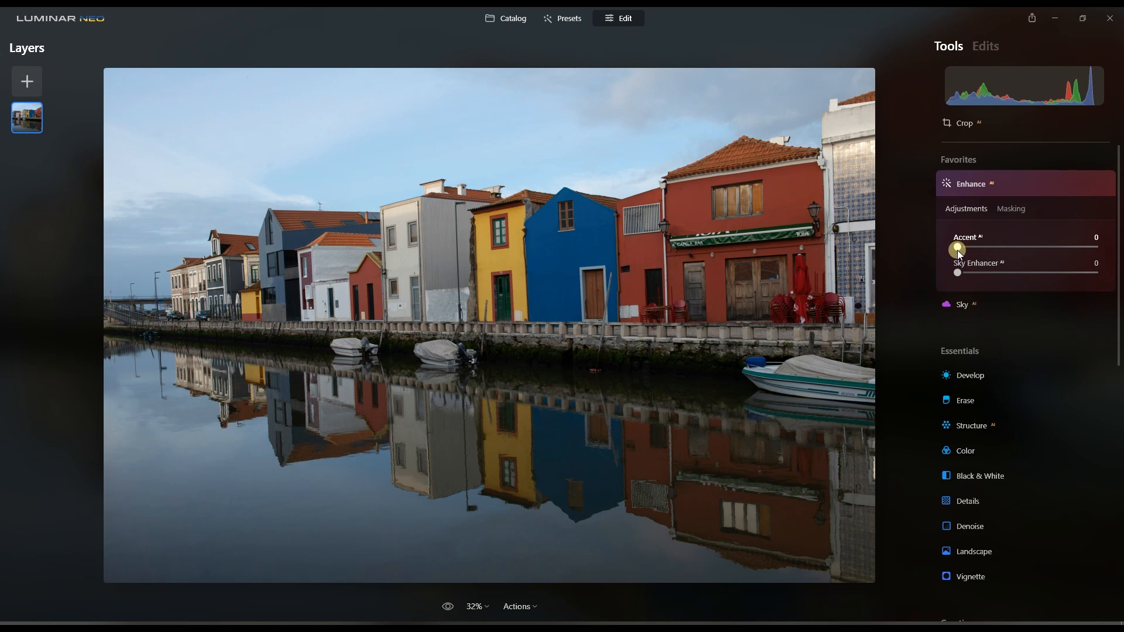
left_click_drag(959, 251, 1097, 281)
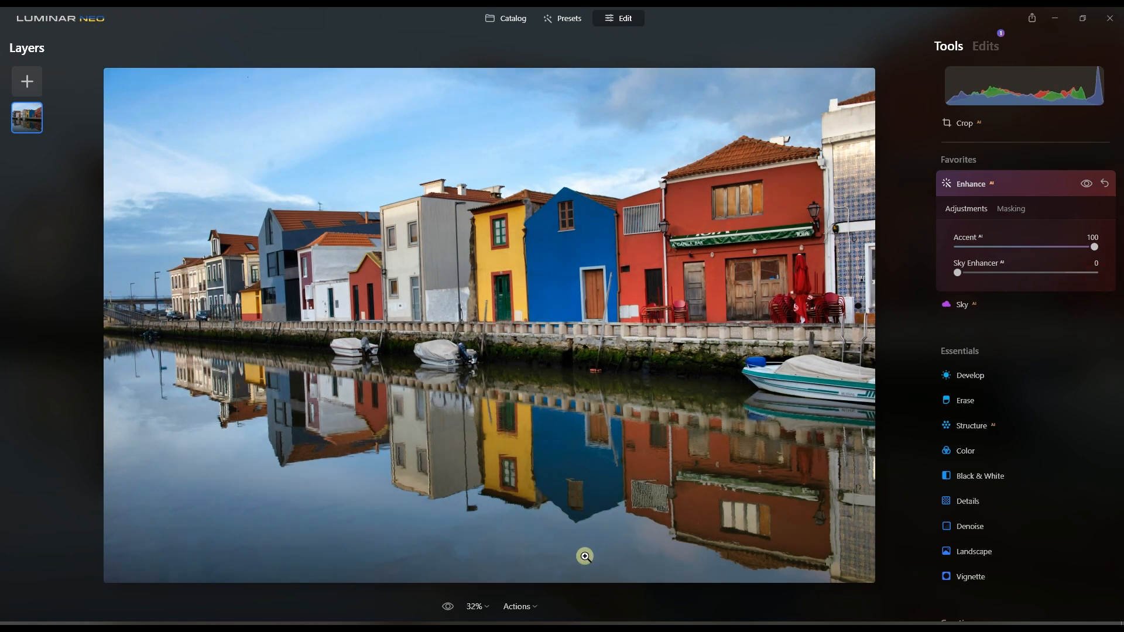
left_click(447, 612)
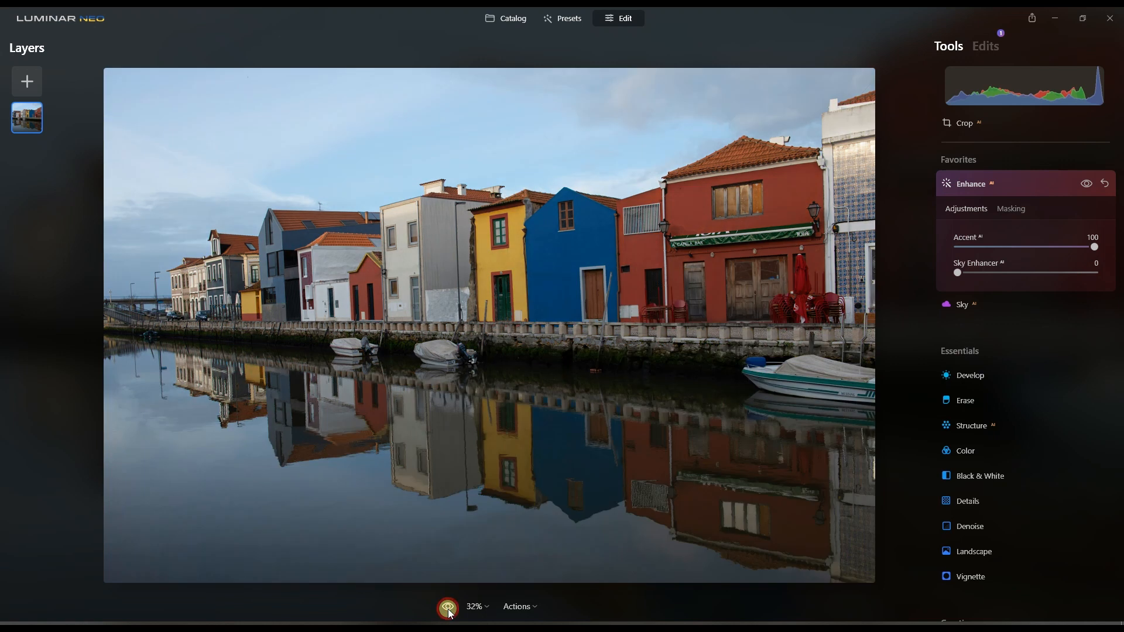
left_click(449, 612)
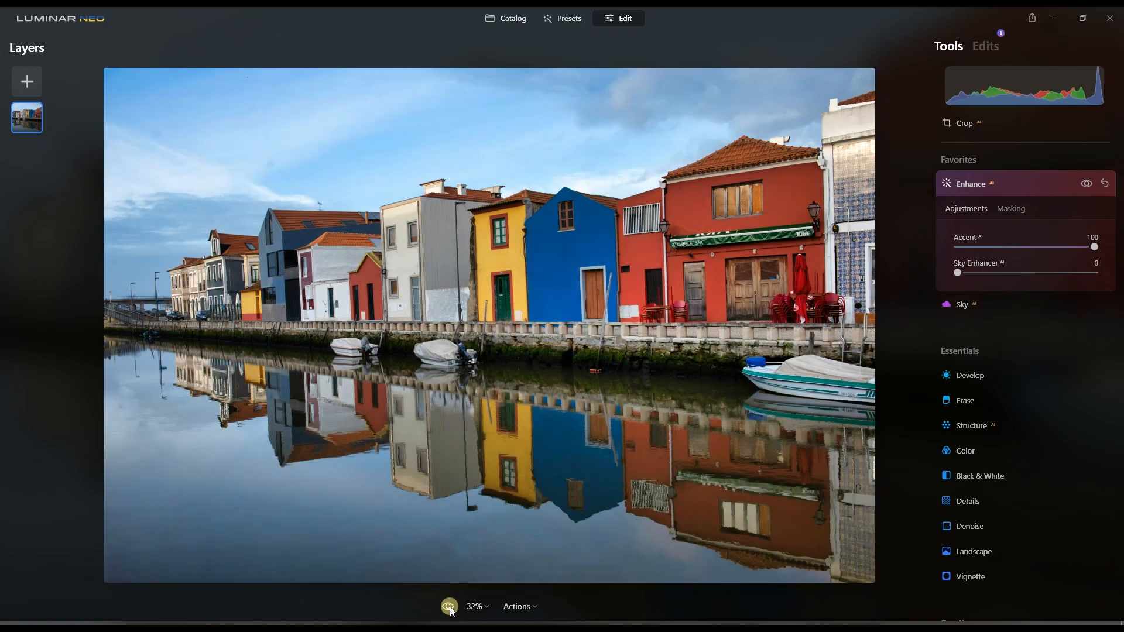
left_click(451, 612)
left_click(451, 610)
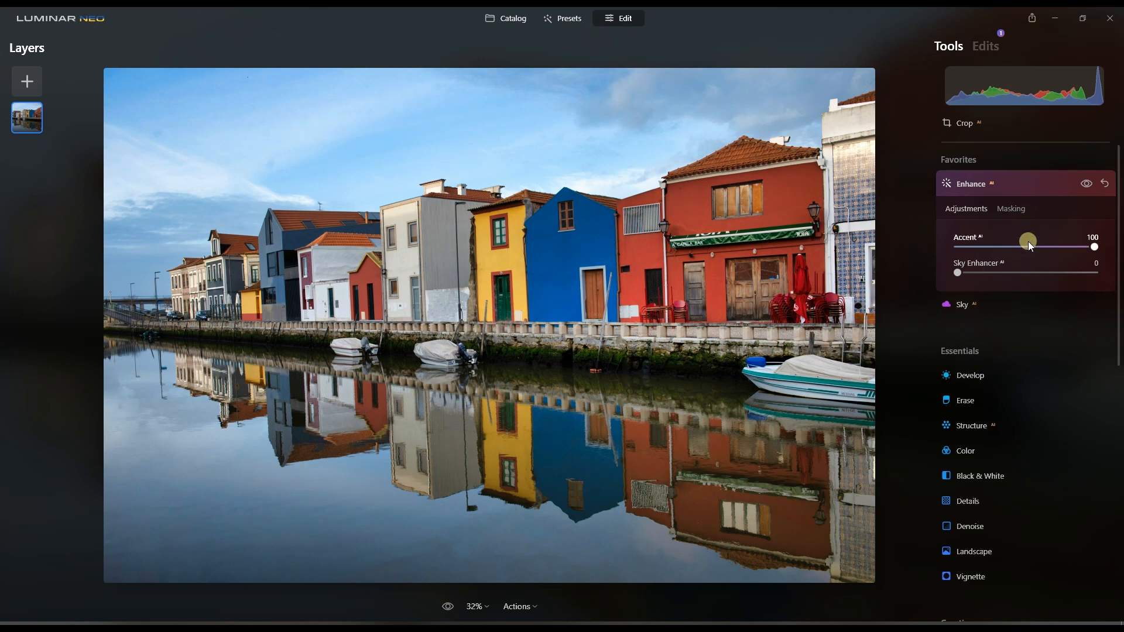
left_click_drag(1095, 246, 955, 259)
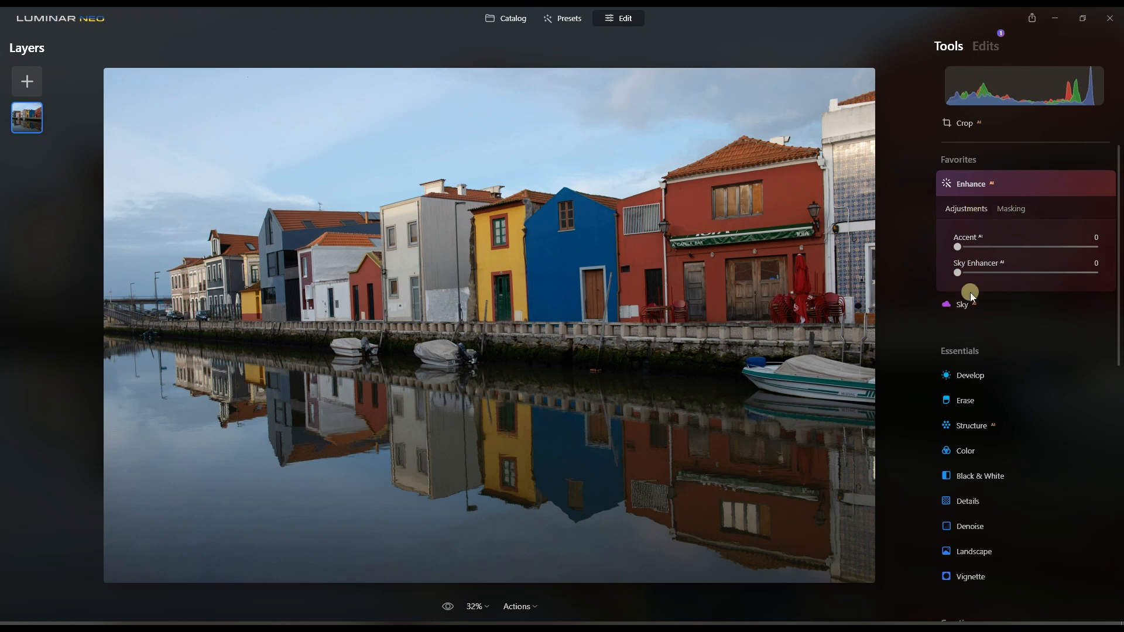
Look through the options of the Sky and Develop tools and return to the Enhance tool.
left_click(968, 320)
left_click(963, 304)
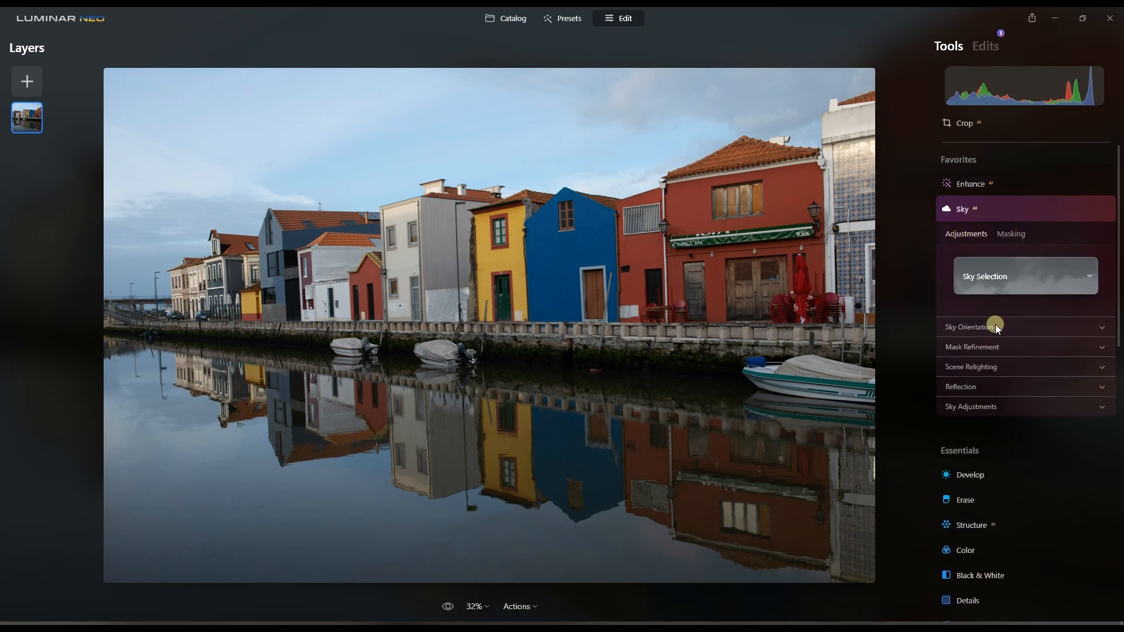
left_click(970, 474)
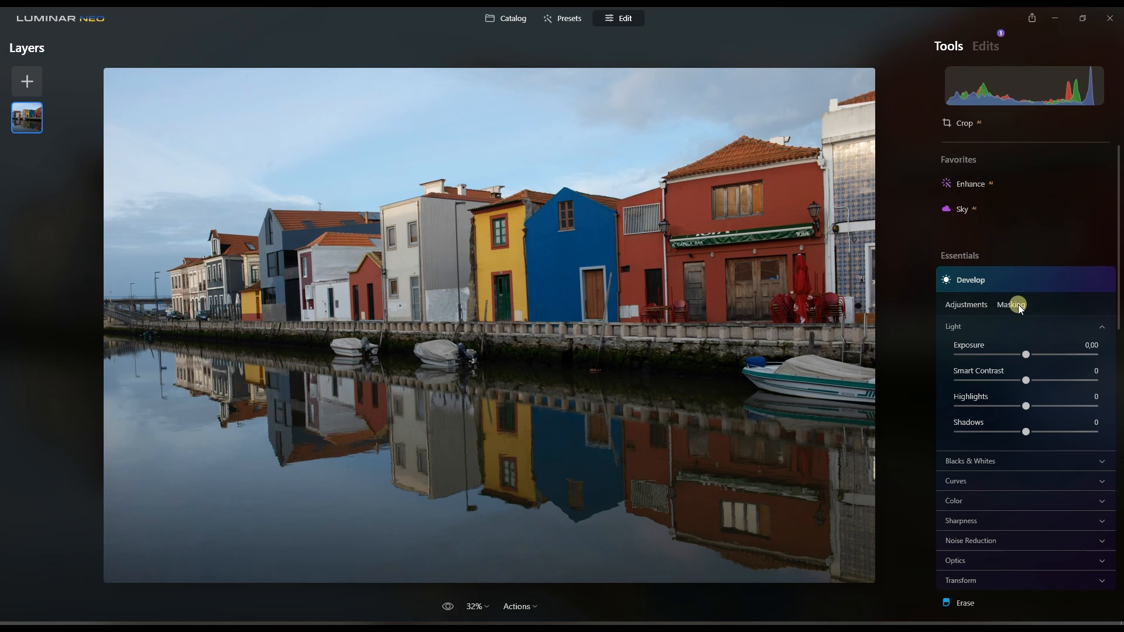
left_click(982, 184)
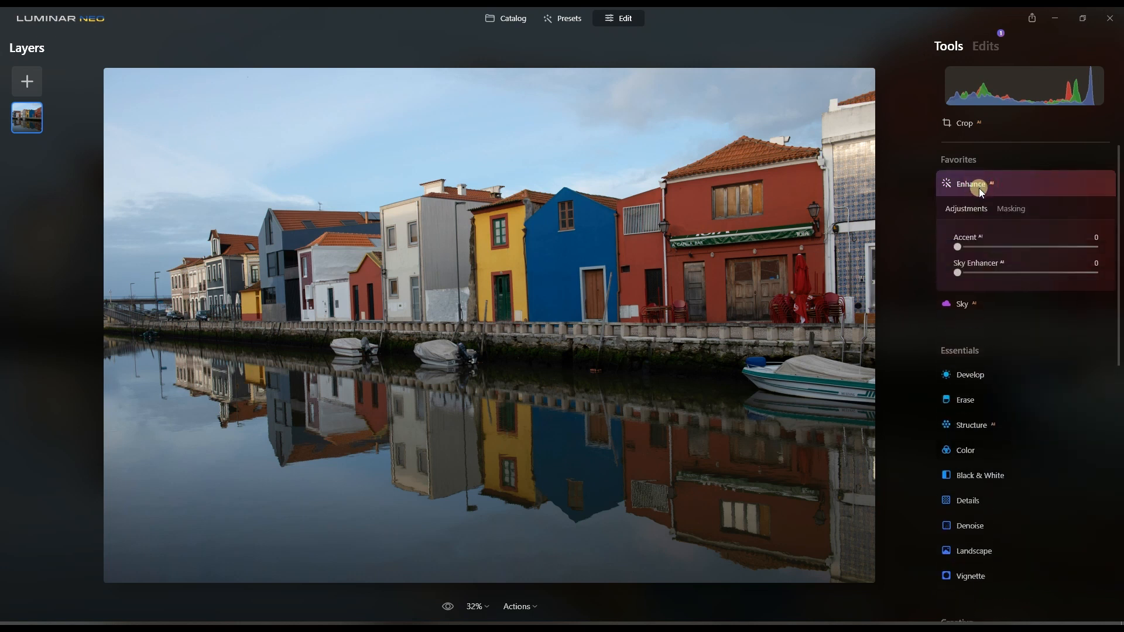
Mask the sky for the Enhance tool using Mask AI.
left_click(1011, 209)
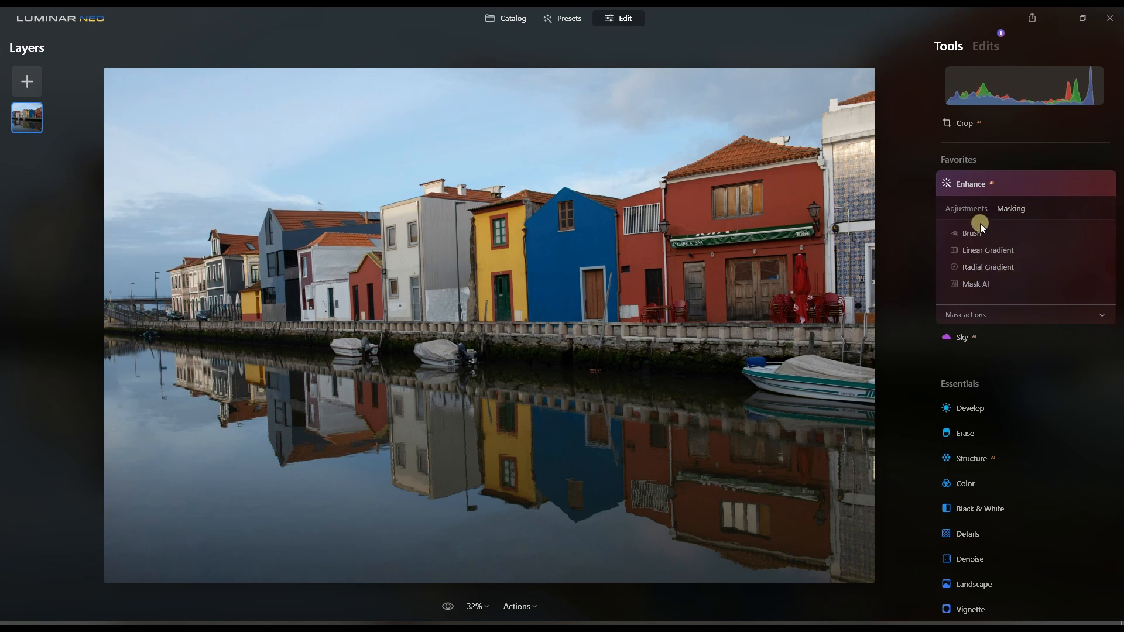
left_click(982, 288)
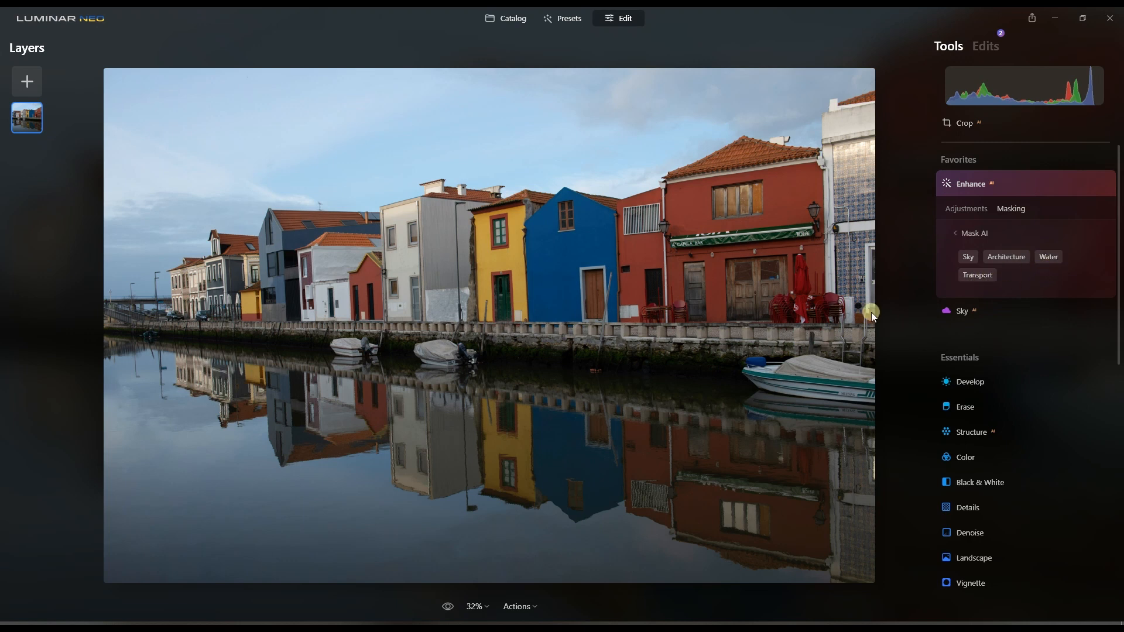
left_click(968, 258)
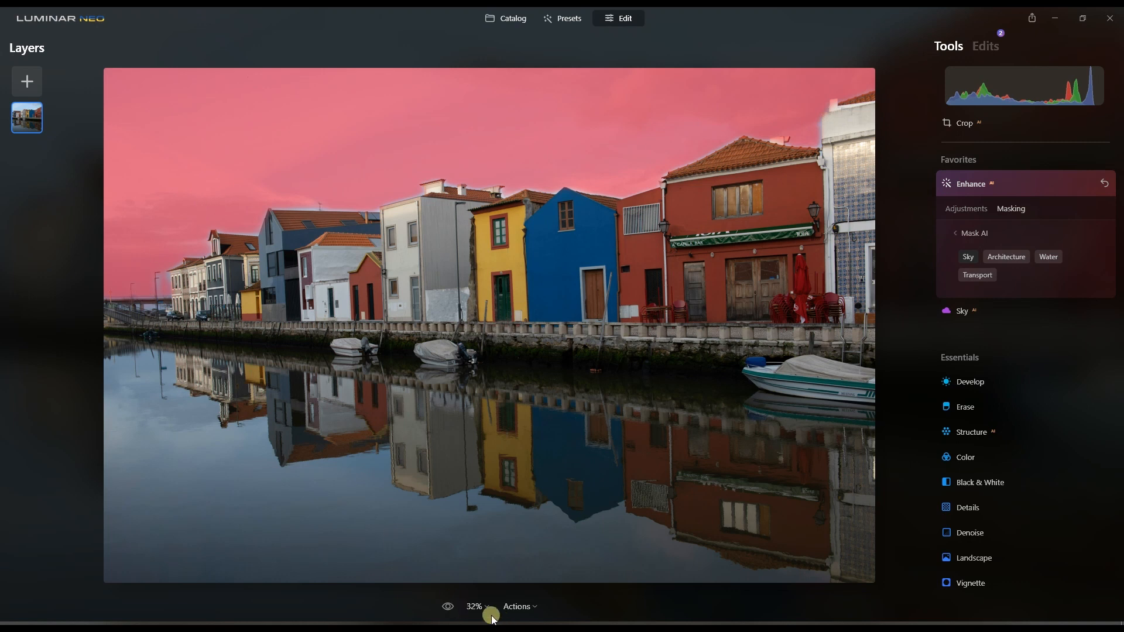
View the masked photo at 100% and return to the whole picture.
left_click(475, 607)
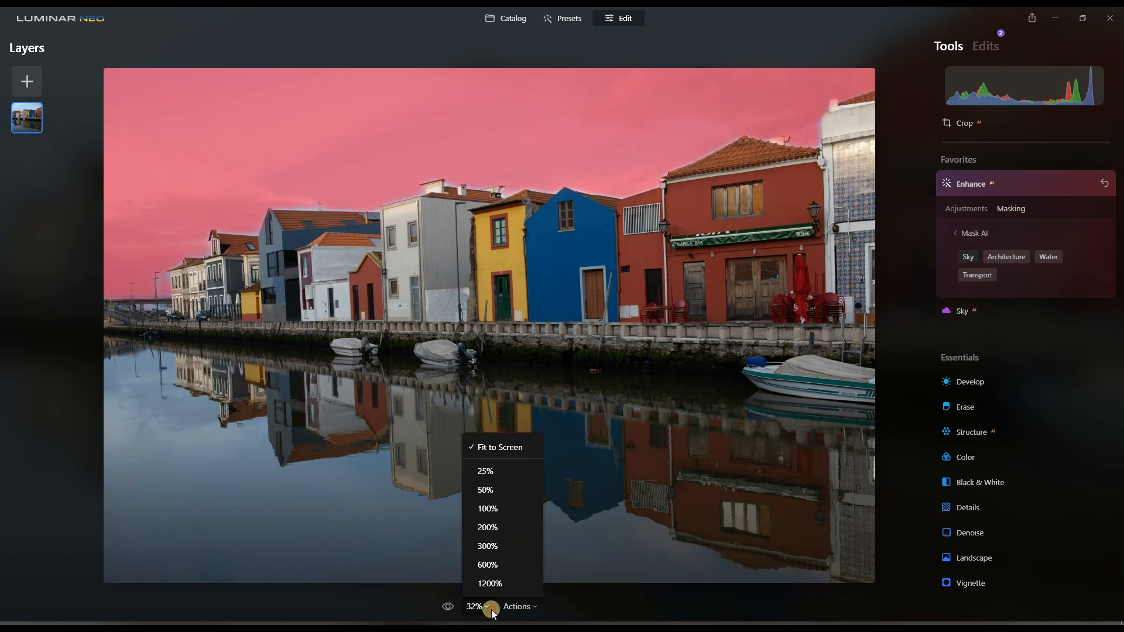
left_click(490, 513)
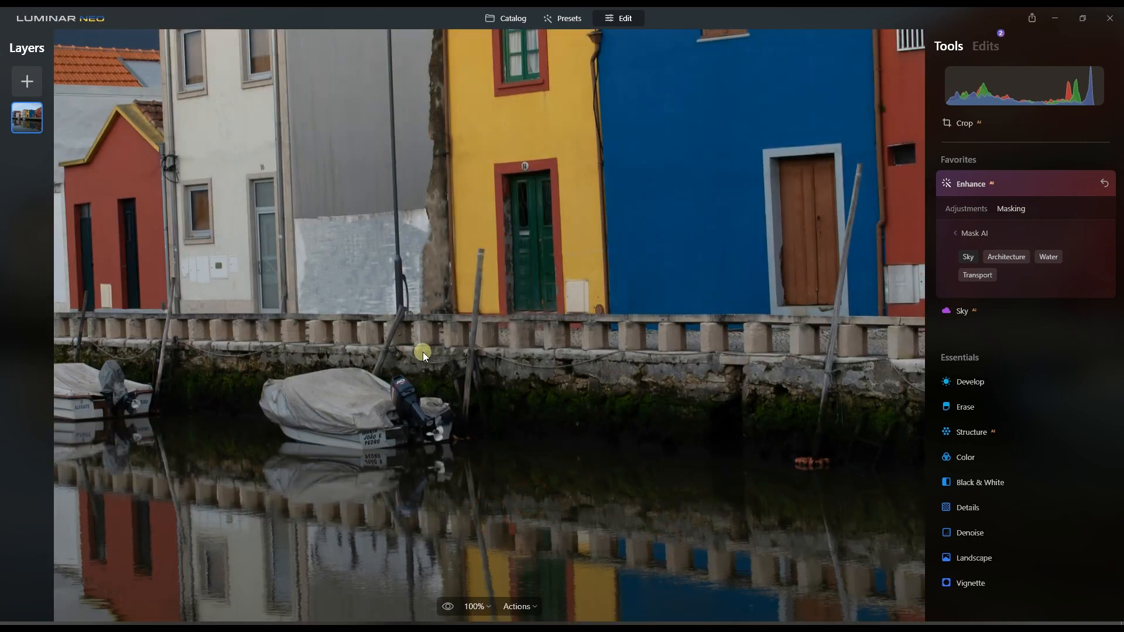
left_click(444, 365)
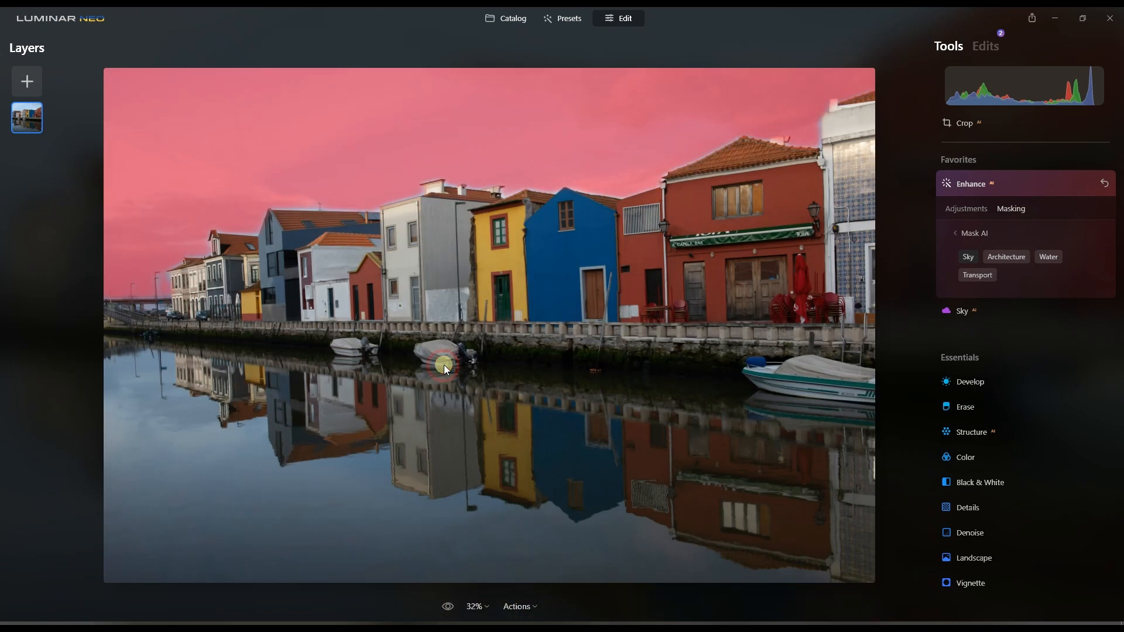
Examine the sky mask's edges up close around the distant houses, street lamps and bridge, and return to the fitted view.
left_click(135, 285)
left_click(185, 462)
left_click(130, 342)
left_click(128, 347)
left_click(135, 308)
left_click(135, 307)
left_click(149, 428)
left_click(229, 444)
scroll(230, 441, "up", 3)
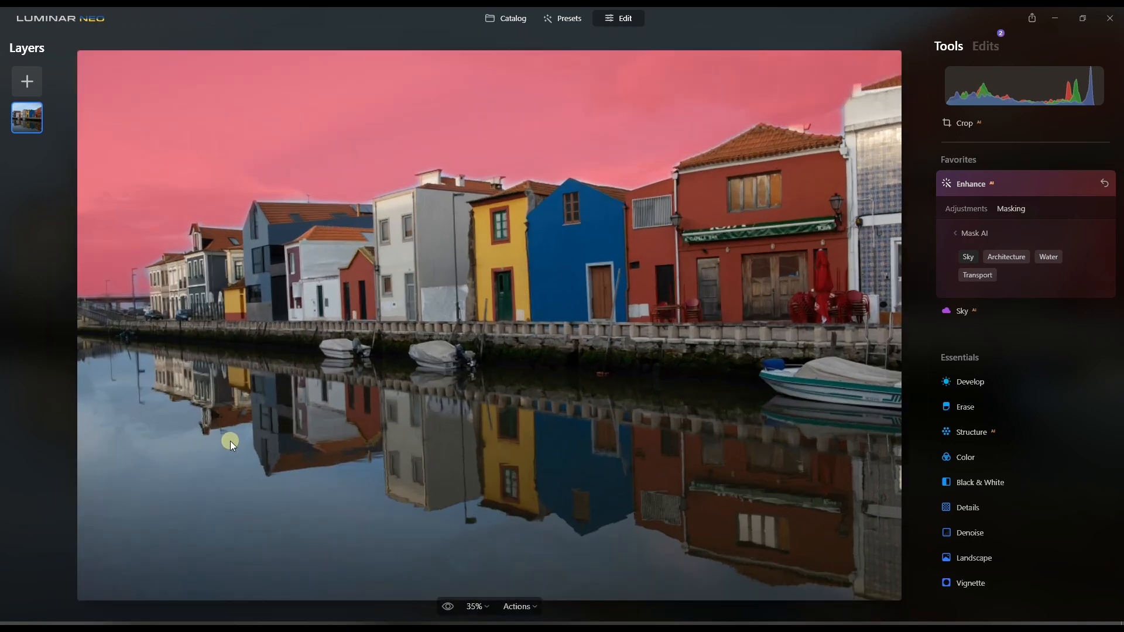
left_click(71, 228)
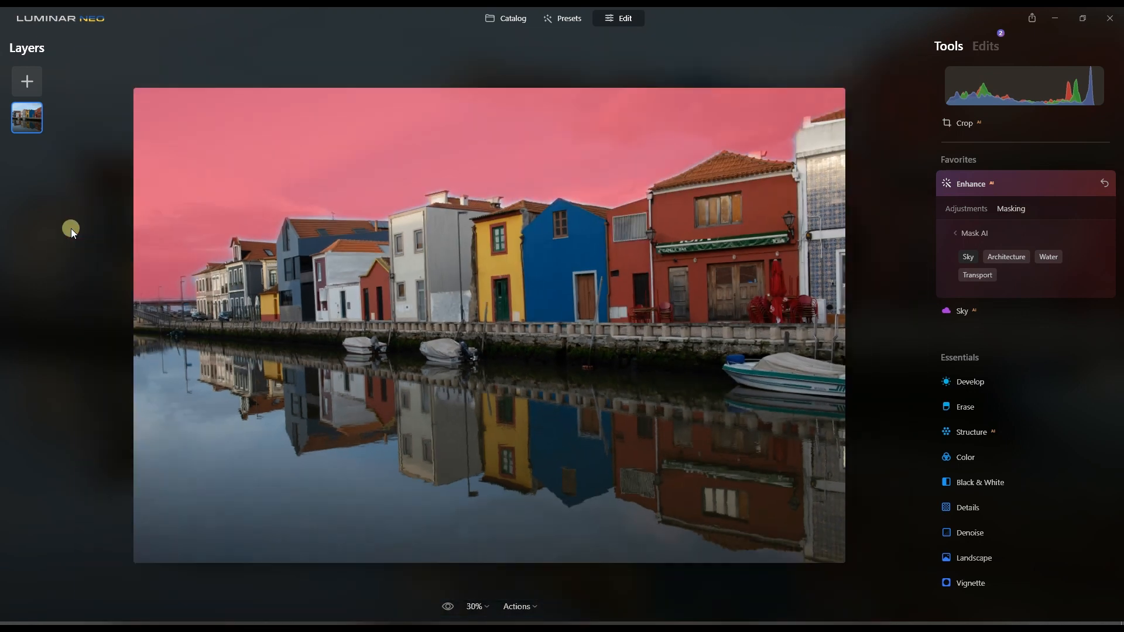
scroll(136, 292, "up", 2)
scroll(136, 292, "up", 2)
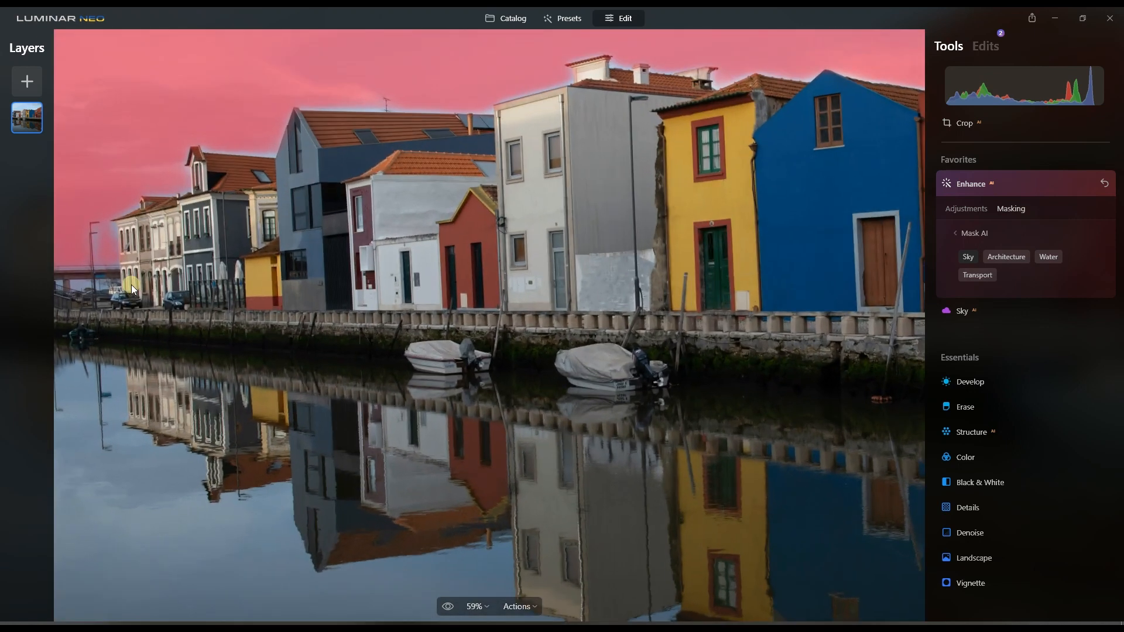
scroll(81, 247, "up", 4)
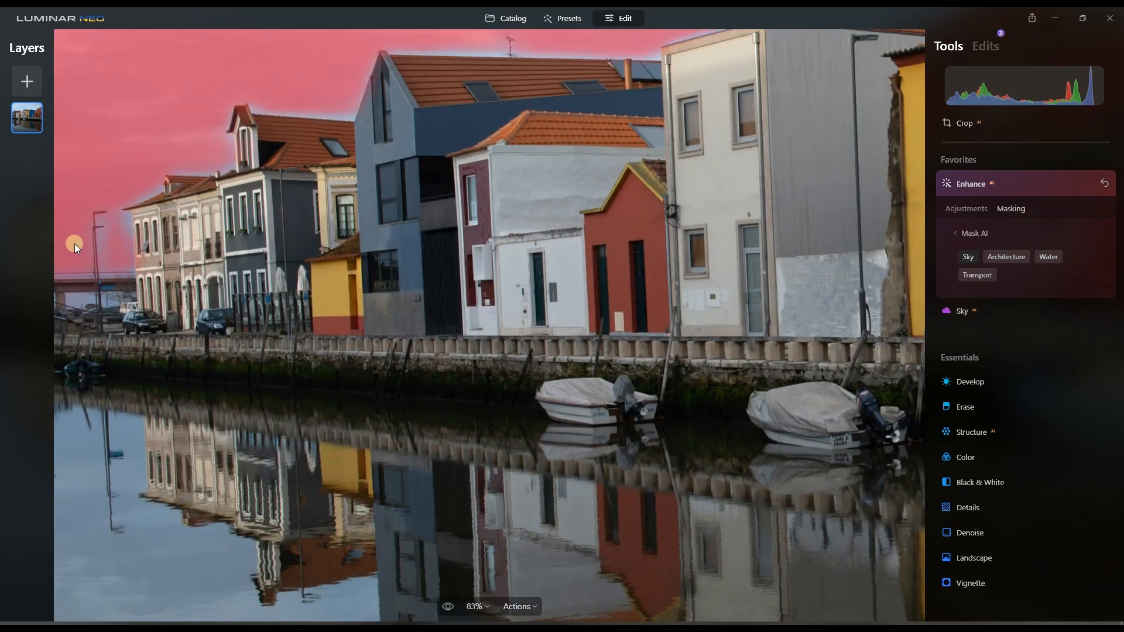
scroll(75, 243, "up", 4)
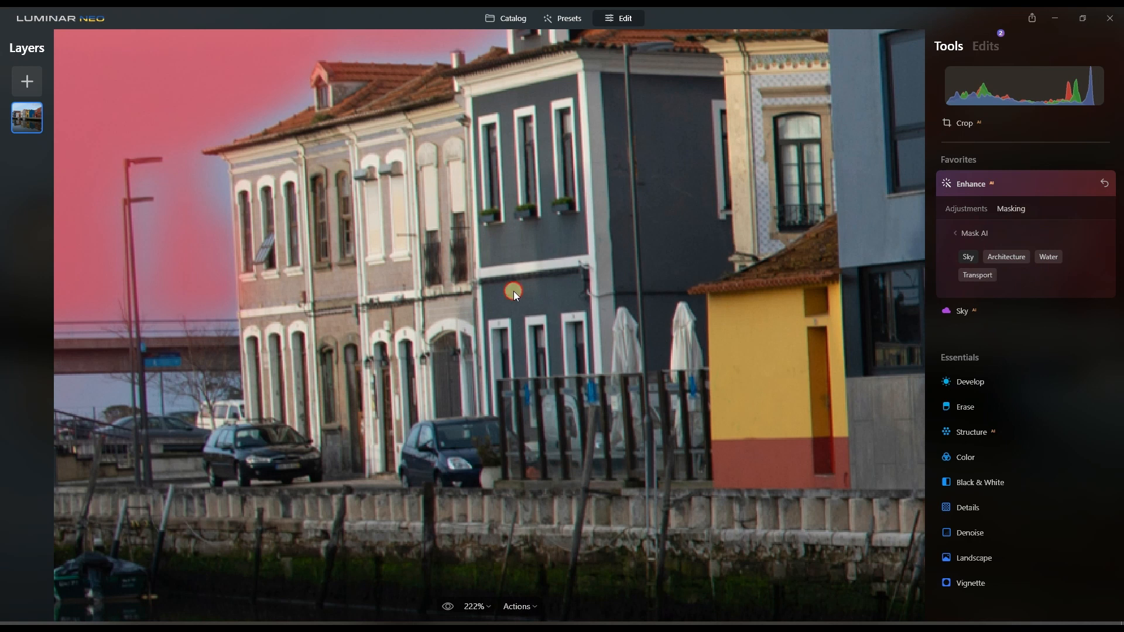
key("ctrl+0")
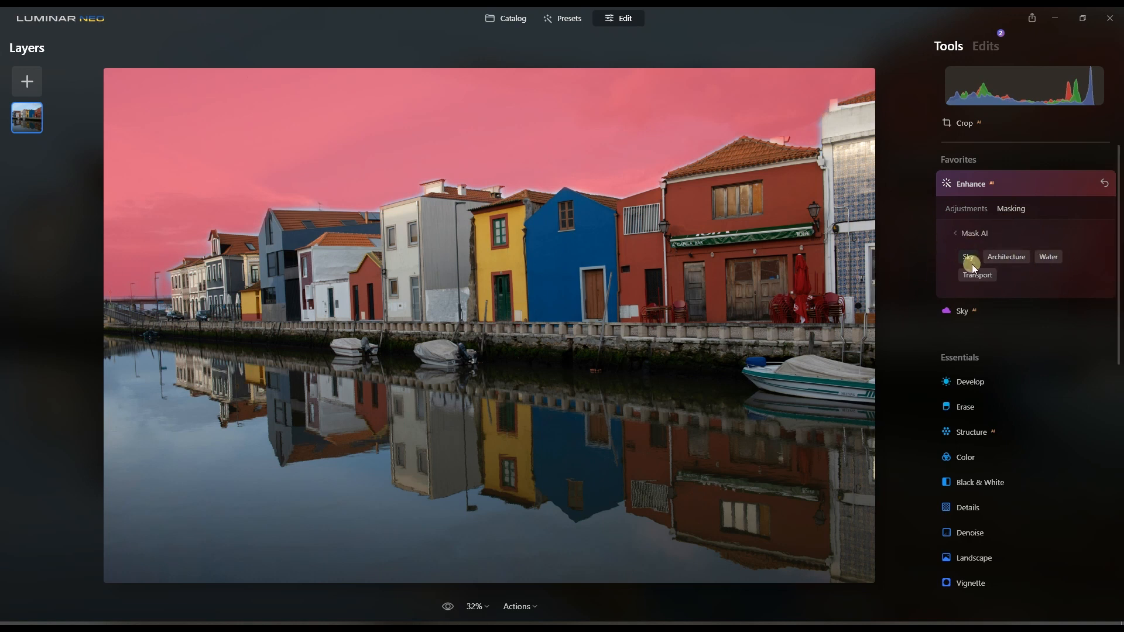
Replace the sky mask with Mask AI's Water mask.
left_click(1019, 257)
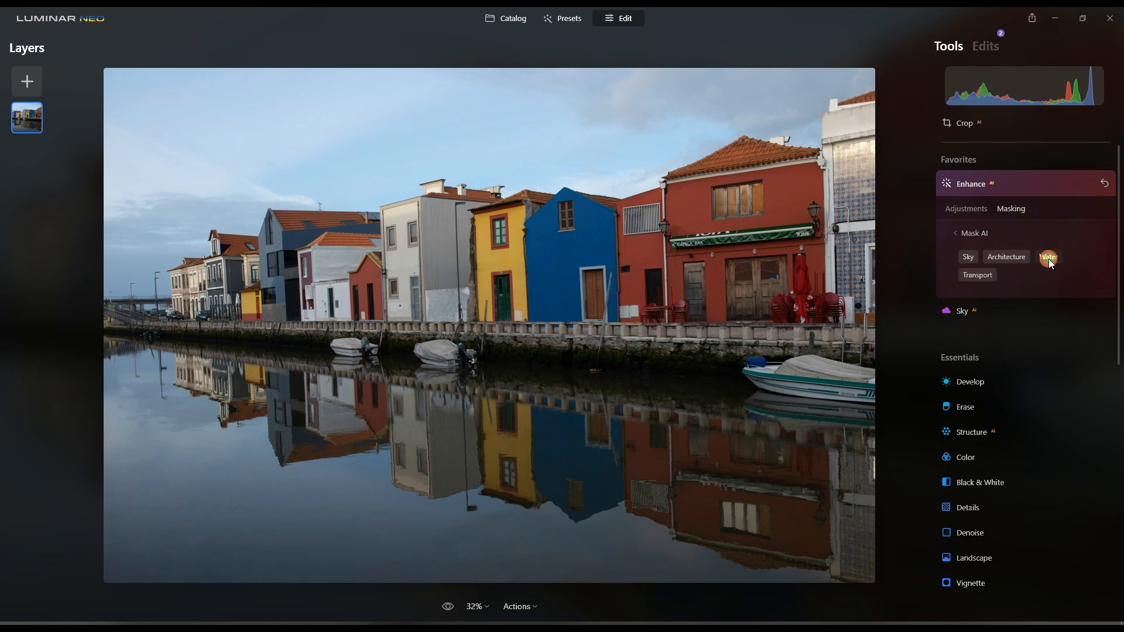
left_click(1049, 258)
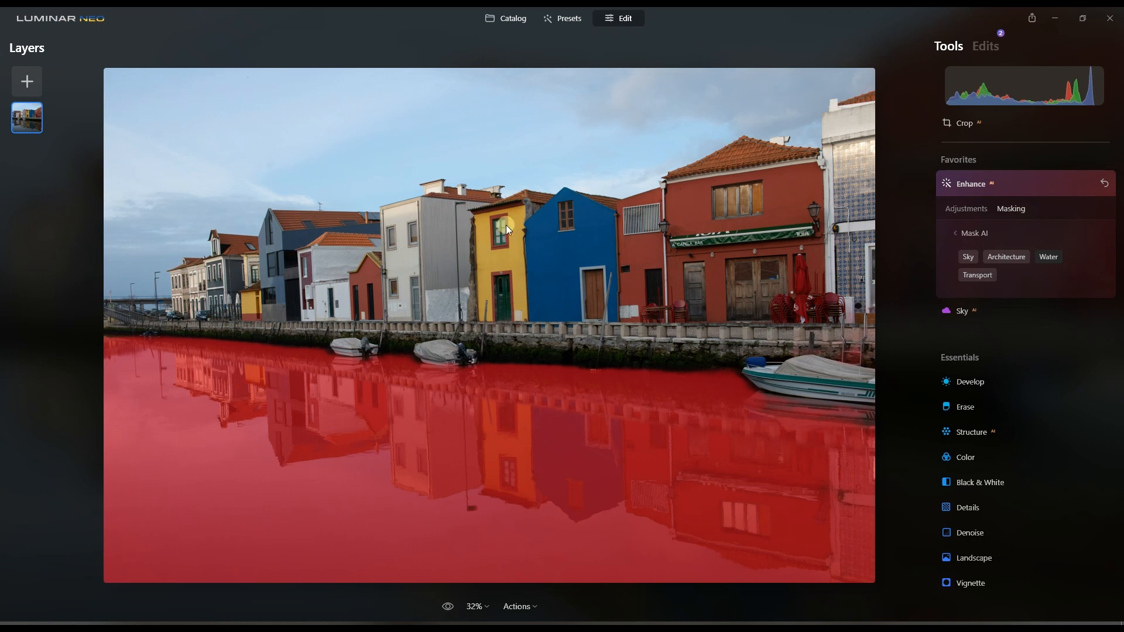
Try Accent AI at 81 and 71 on the masked water, and return it to 0.
left_click(960, 211)
left_click_drag(958, 249, 1070, 272)
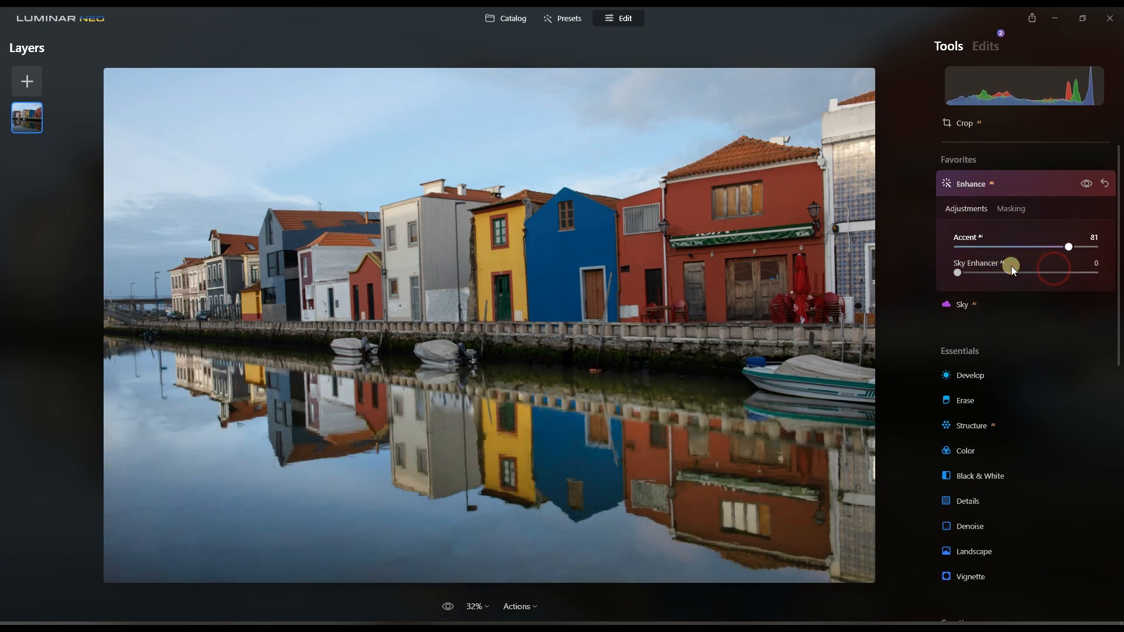
left_click(996, 270)
double_click(999, 276)
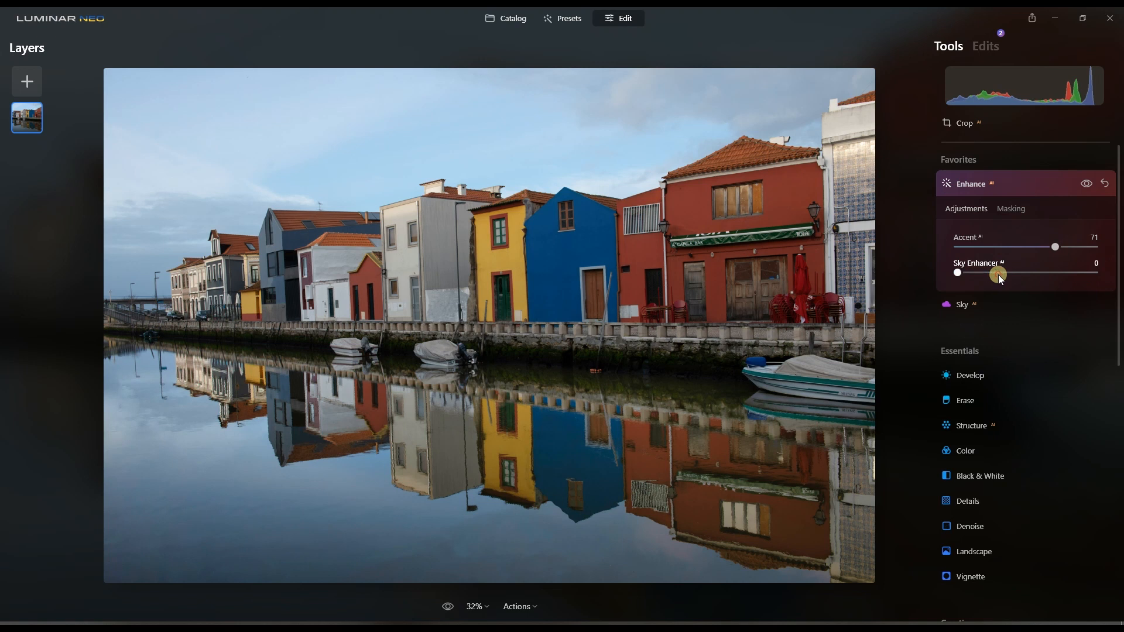
left_click_drag(1057, 246, 940, 256)
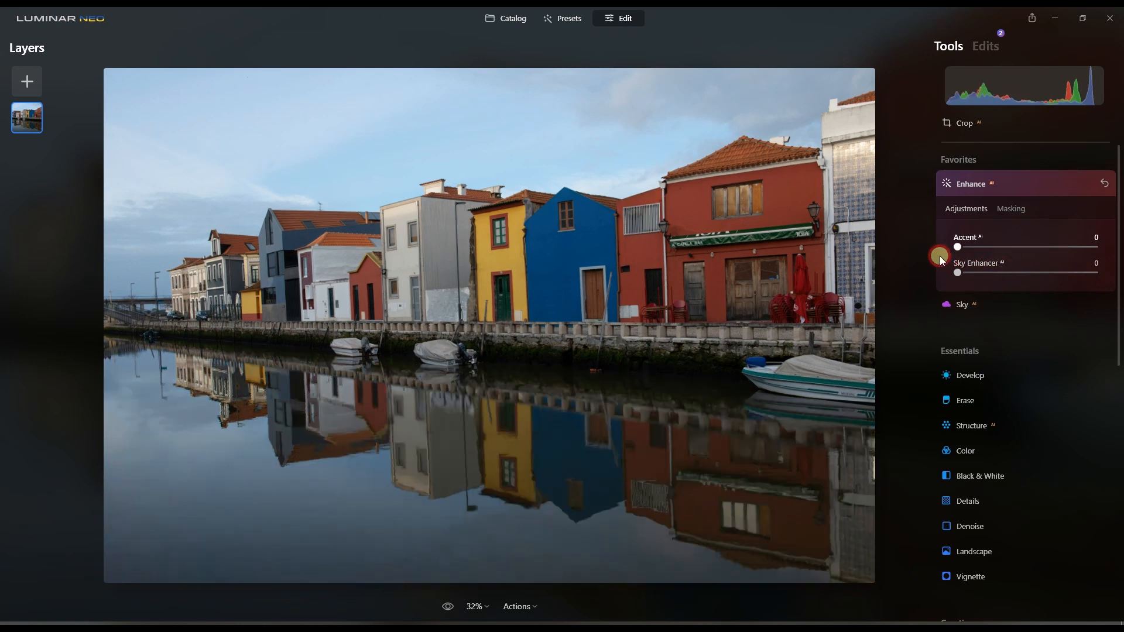
Replace the water mask with Mask AI's Transport mask.
left_click(1005, 209)
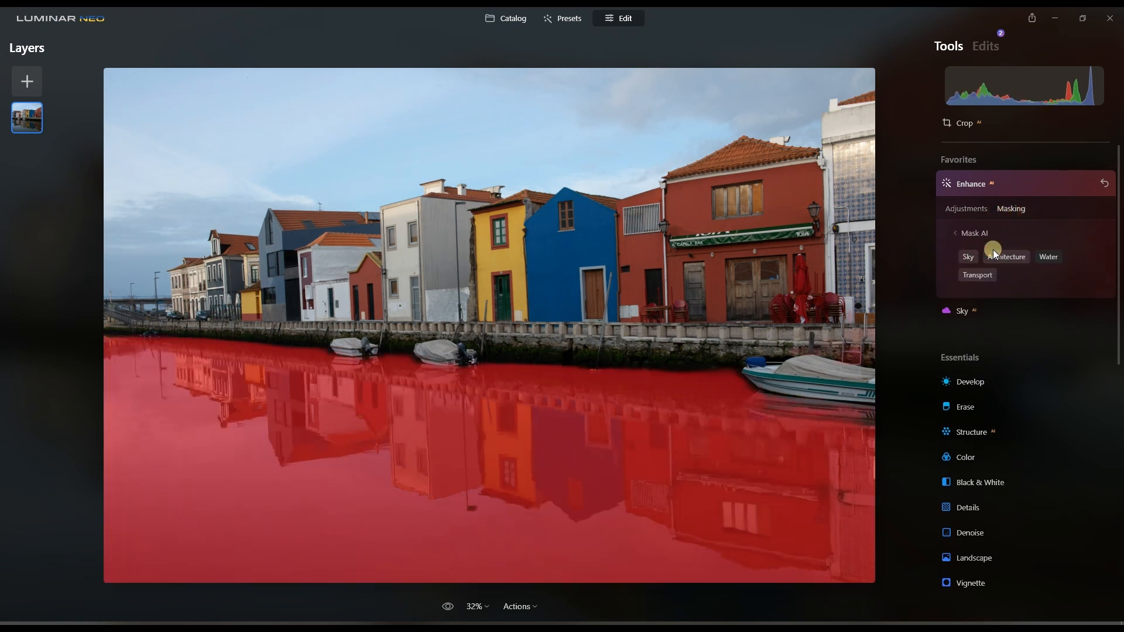
left_click(1044, 258)
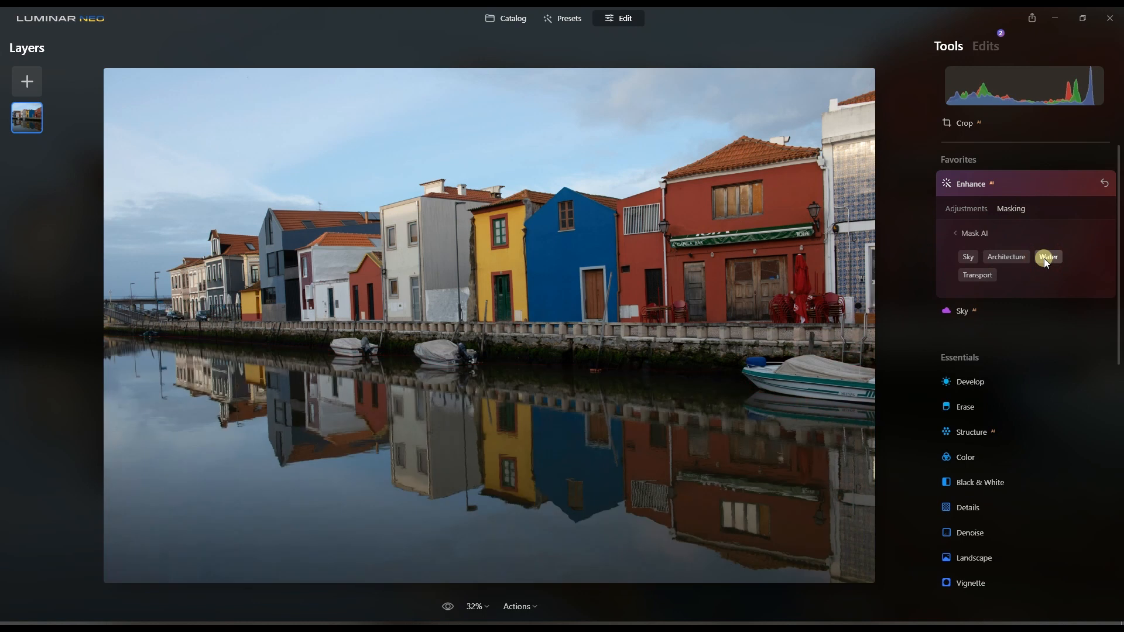
left_click(979, 279)
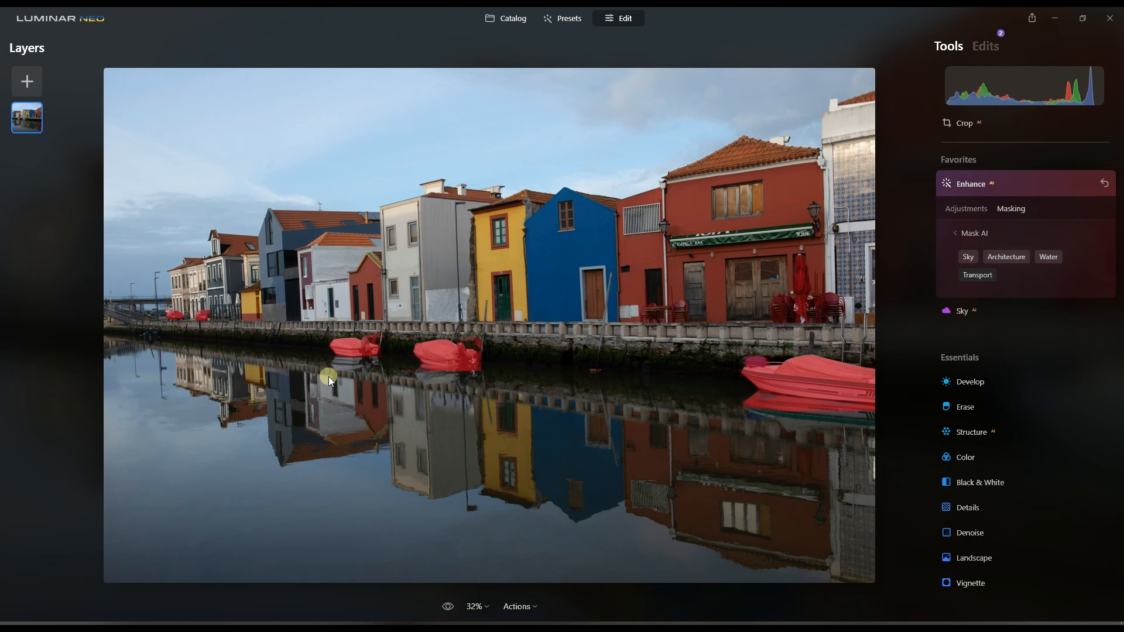
Examine the transport mask up close on the parked cars and boats, and return to the full photo.
double_click(170, 314)
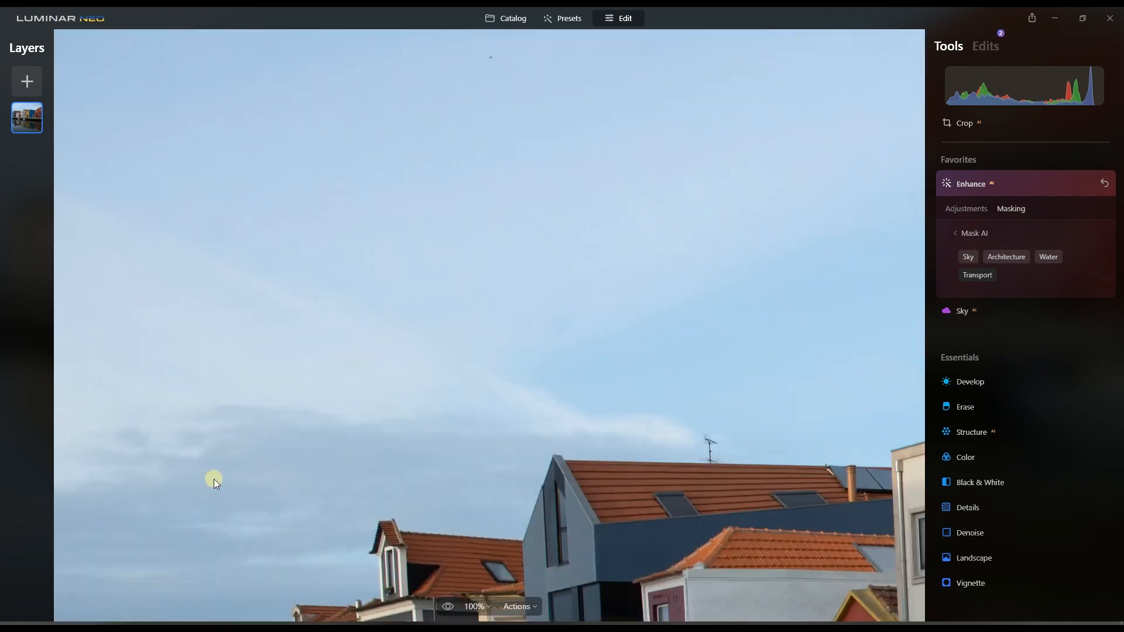
scroll(253, 398, "up", 3)
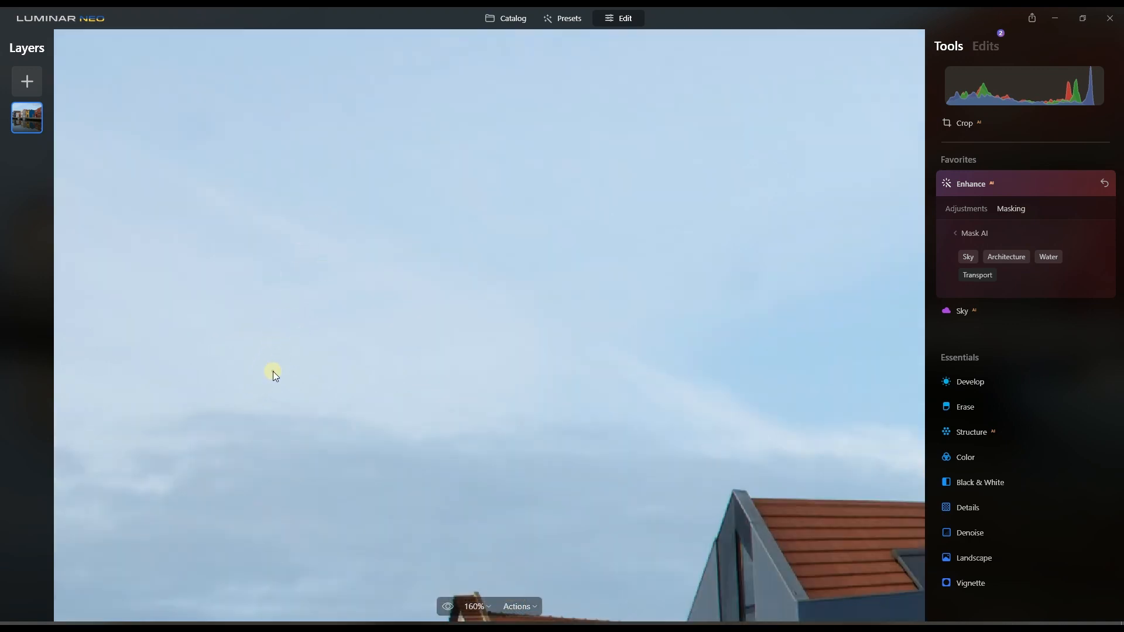
double_click(273, 372)
double_click(170, 320)
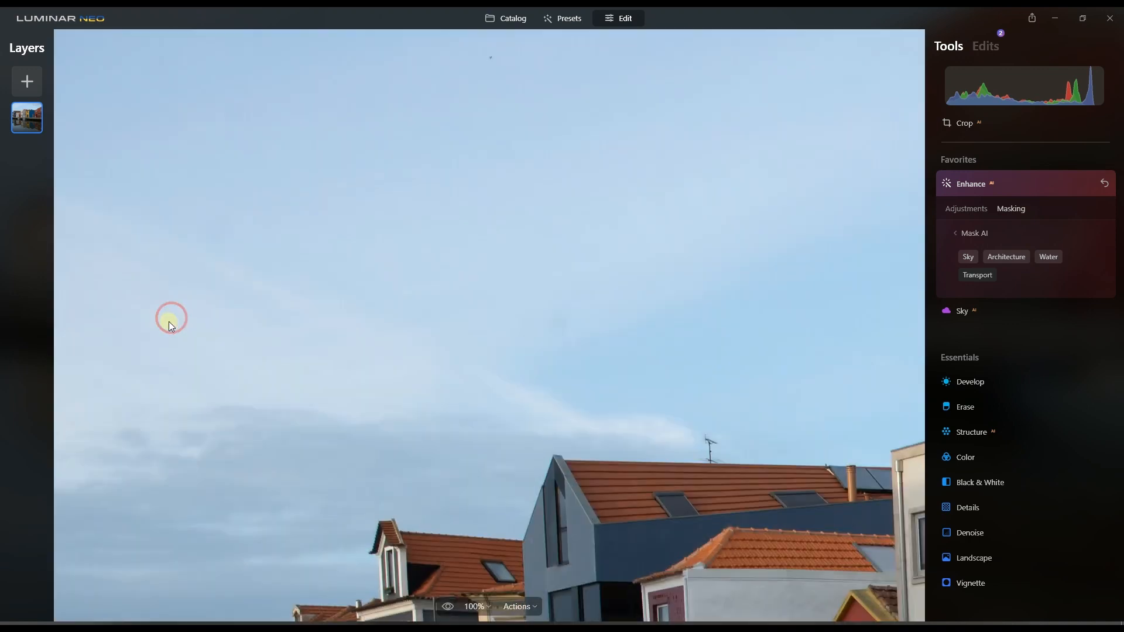
double_click(138, 426)
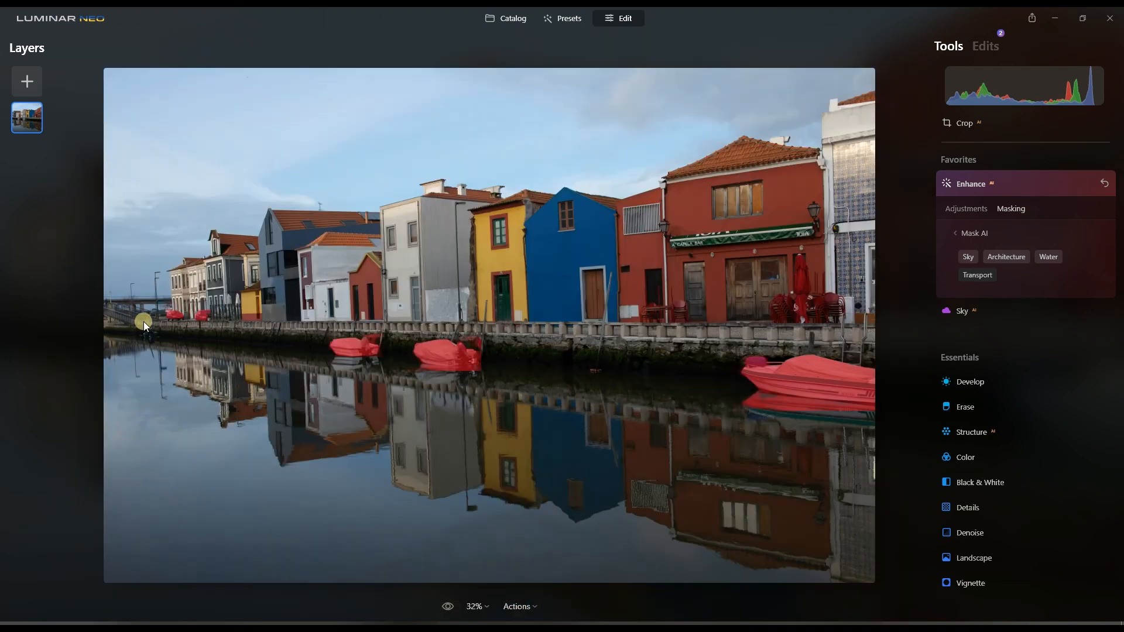
double_click(143, 322)
double_click(162, 430)
scroll(172, 321, "up", 2)
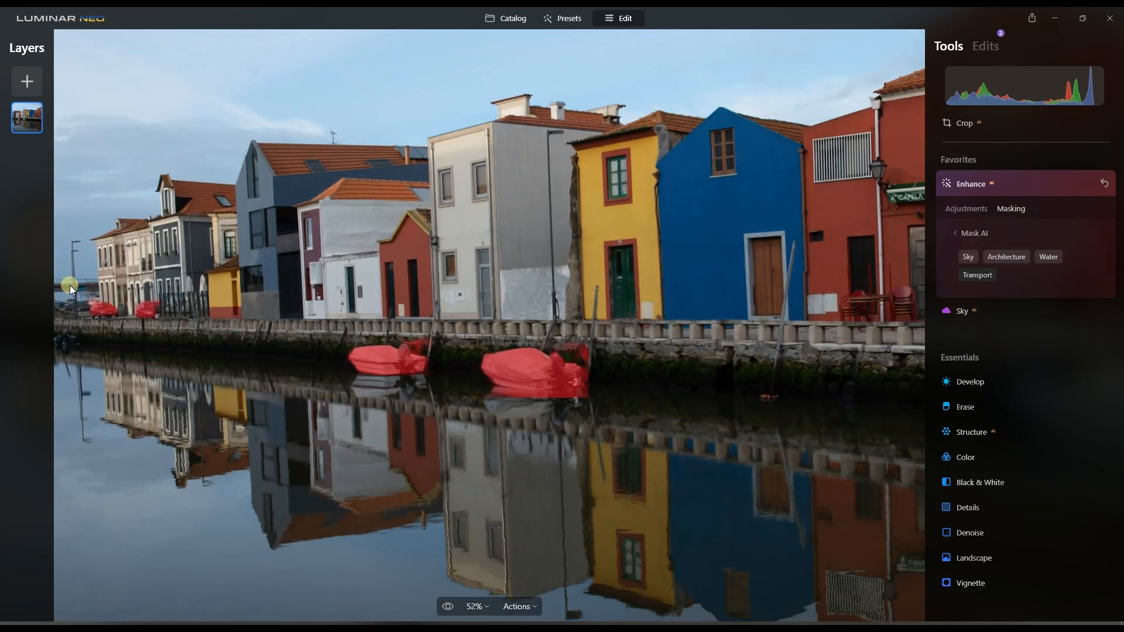
scroll(73, 324, "up", 1)
scroll(82, 306, "up", 1)
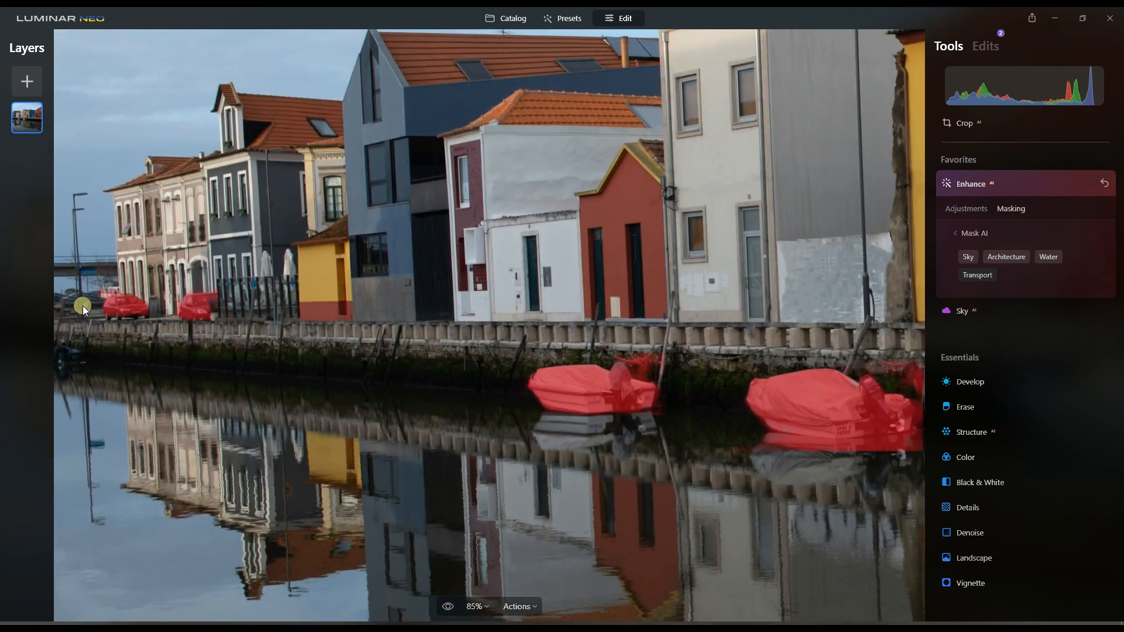
scroll(85, 310, "up", 2)
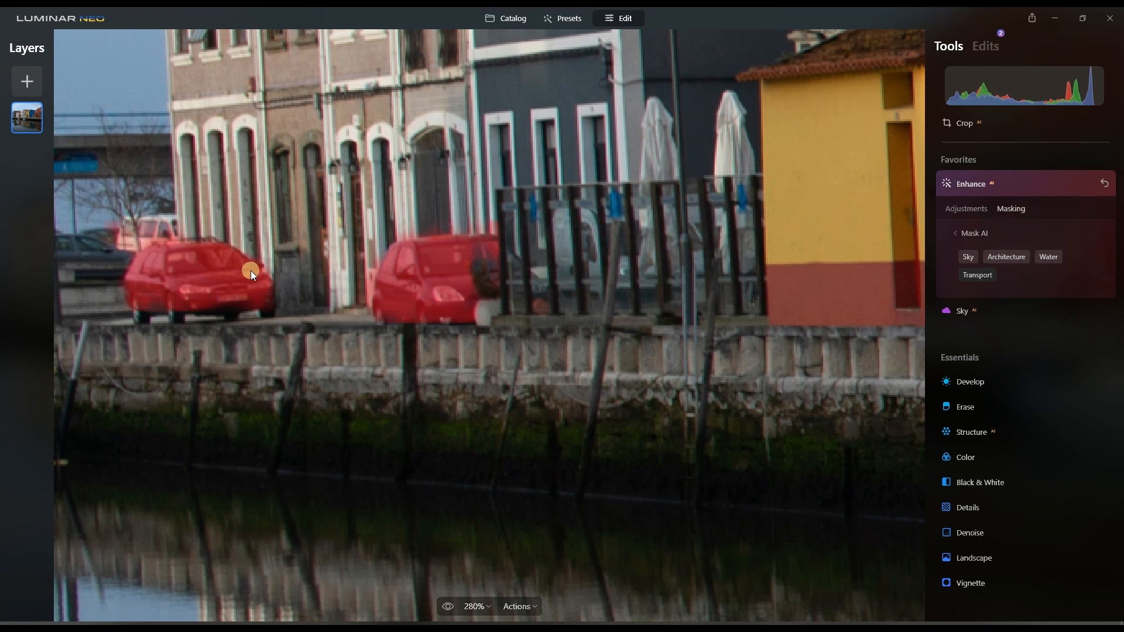
double_click(205, 297)
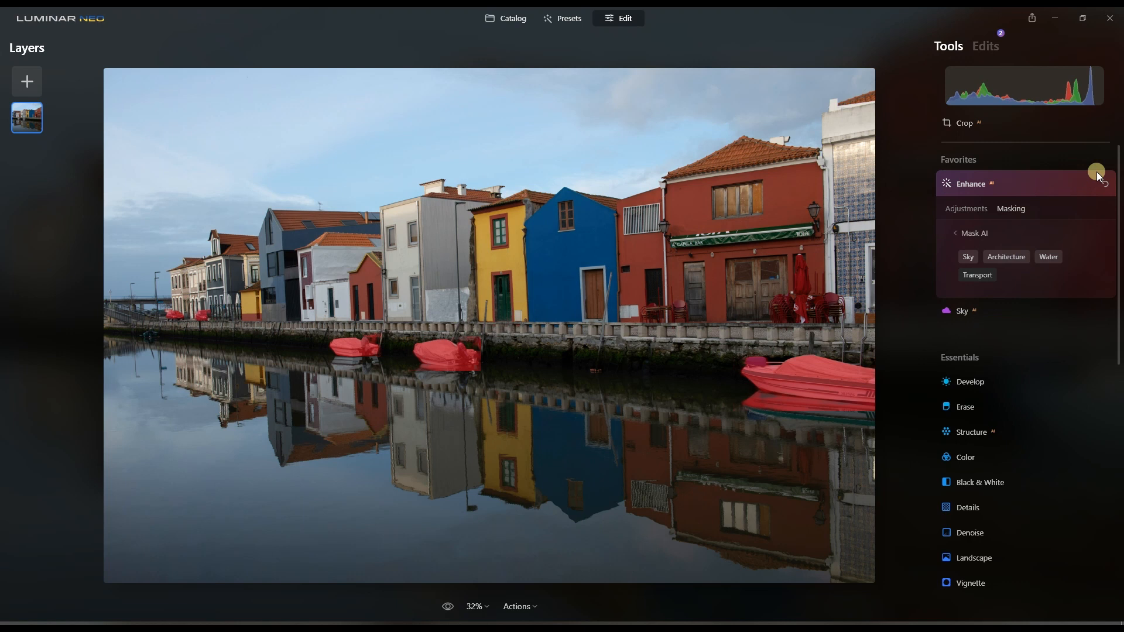
Remove the transport mask and reset the Enhance tool.
left_click(990, 275)
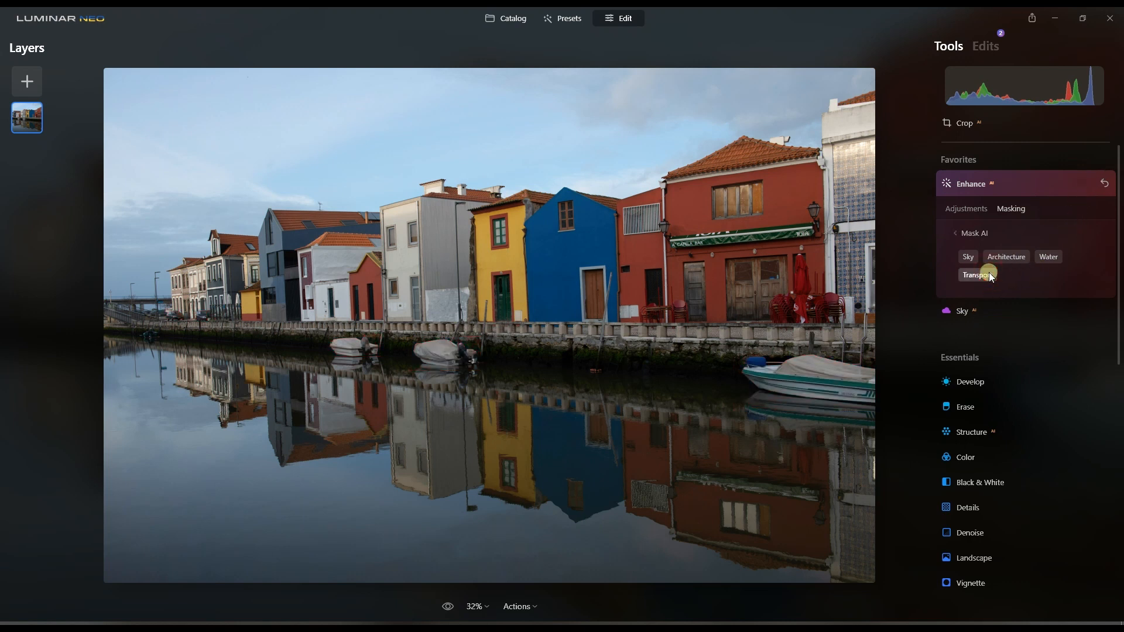
left_click(960, 233)
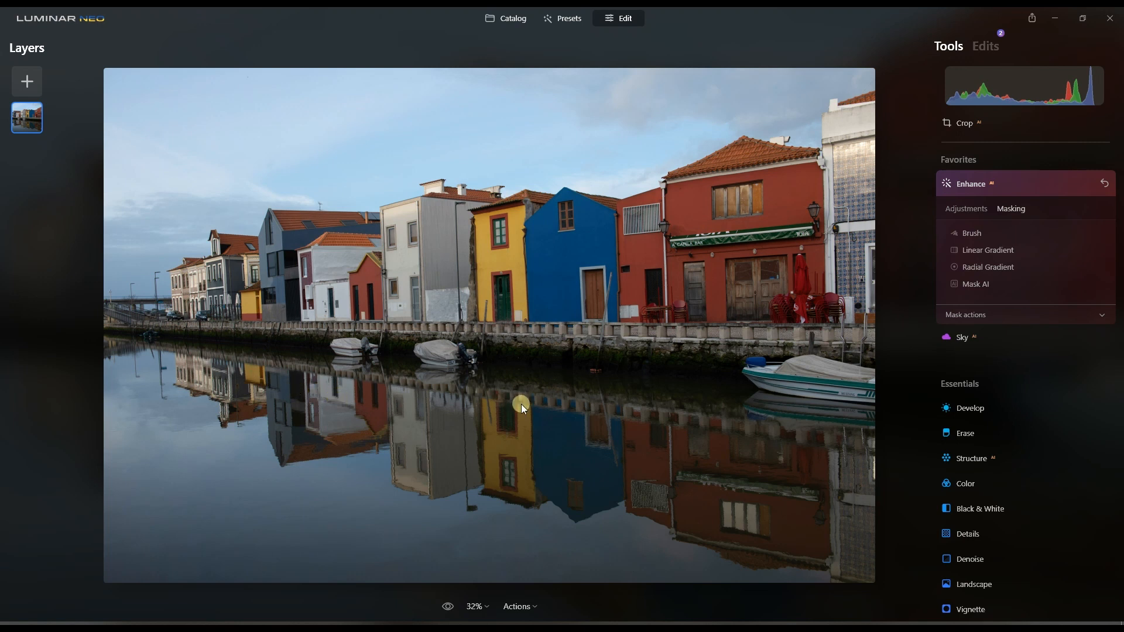
left_click(1101, 185)
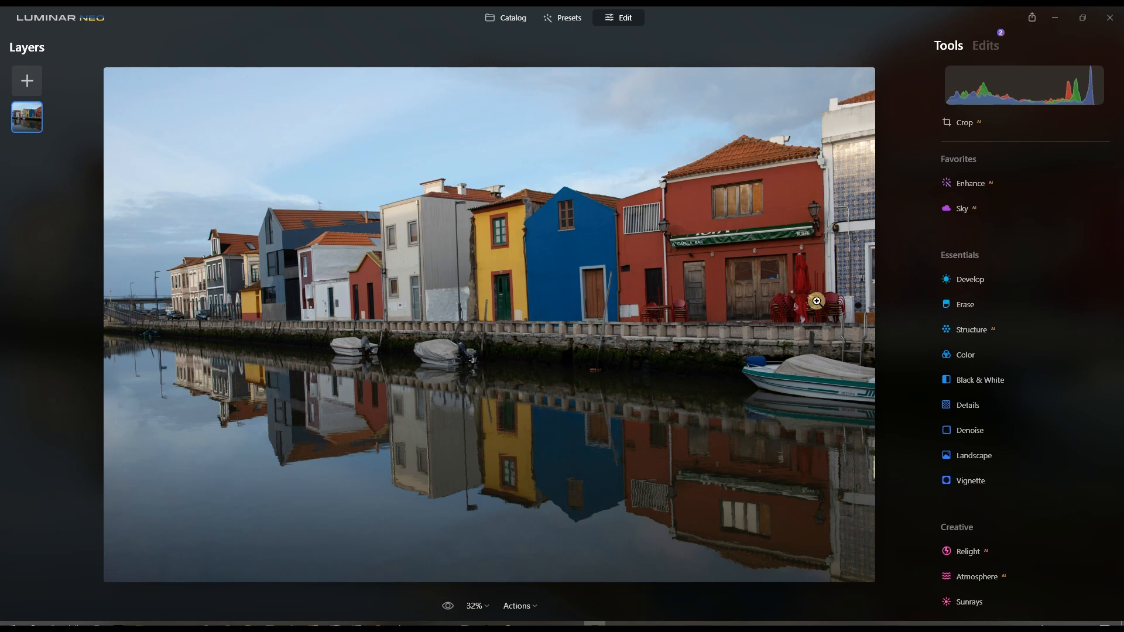
View the Sky tool's options and close them again.
left_click(966, 208)
left_click(969, 211)
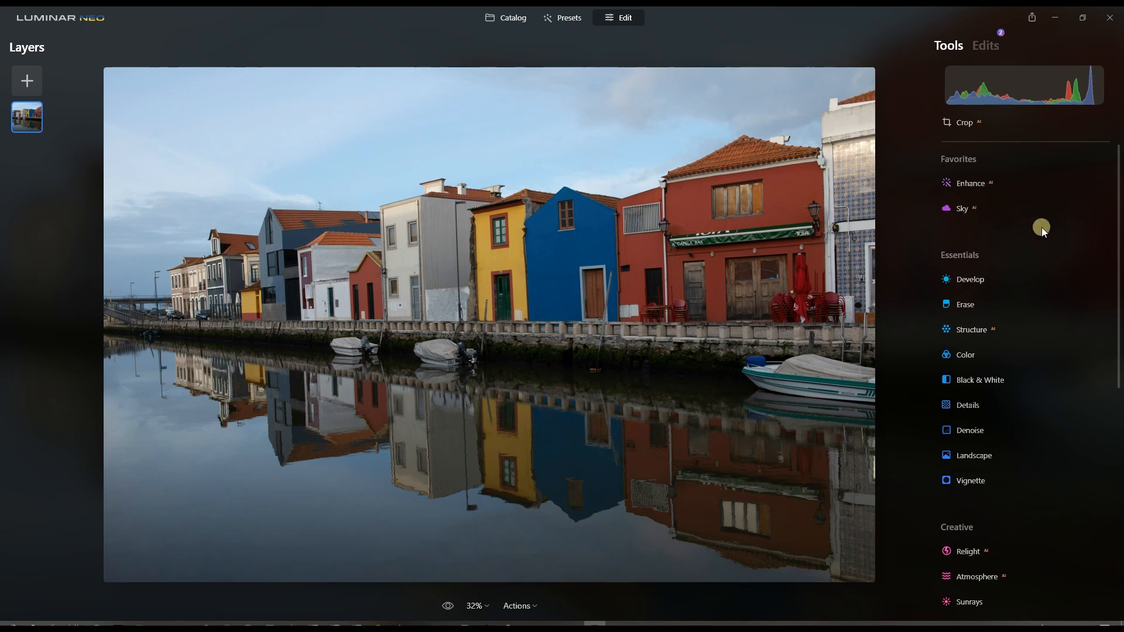
Replace the photo's sky with Bright Blue Sky 1 using the Sky tool.
left_click(977, 212)
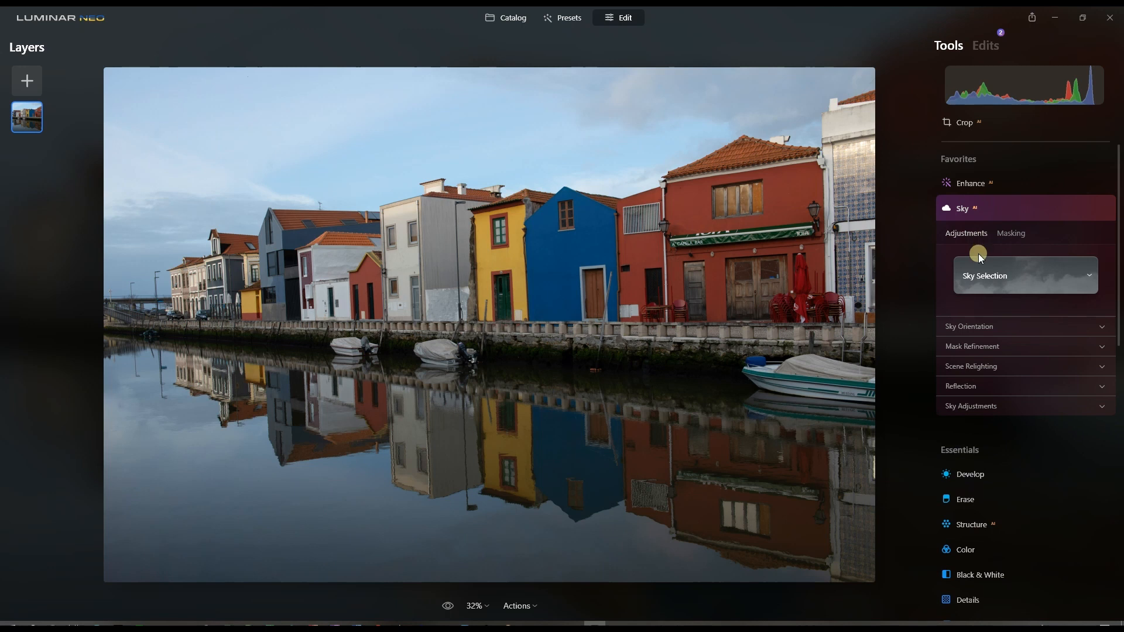
left_click(1013, 272)
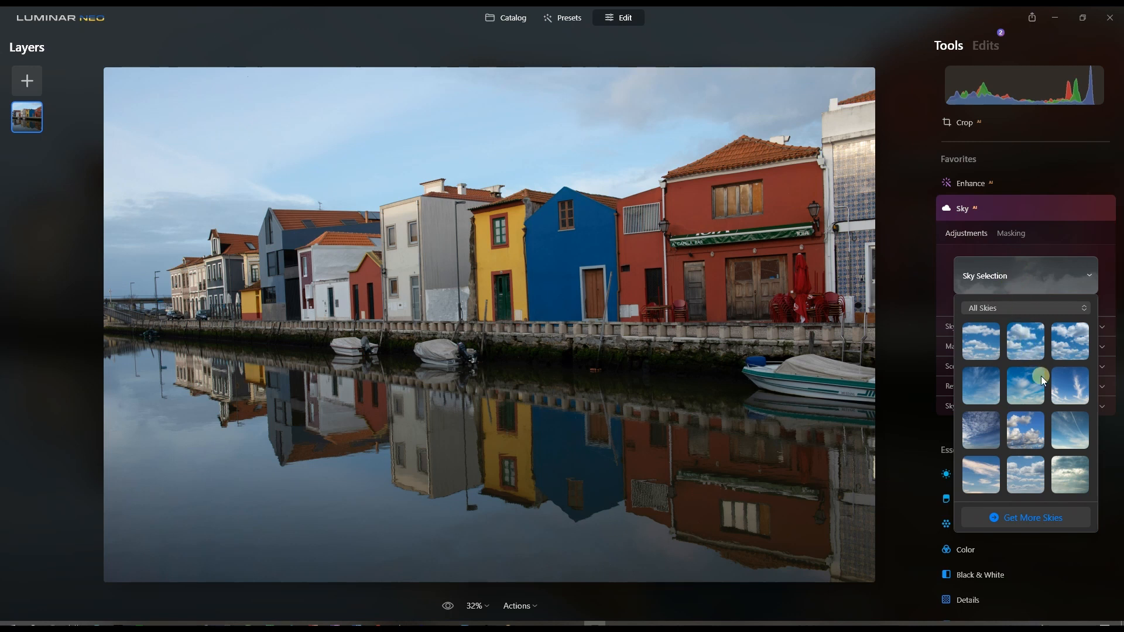
left_click(1080, 431)
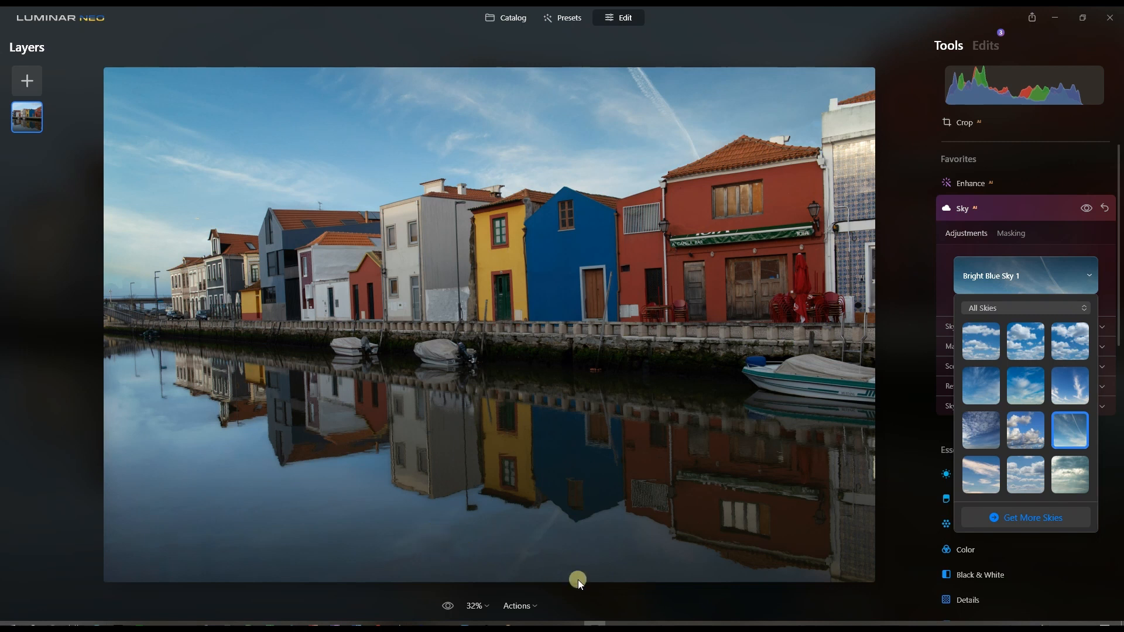
Examine the new sky's reflection in the water up close and compare it with the original photo.
left_click(547, 553)
double_click(547, 553)
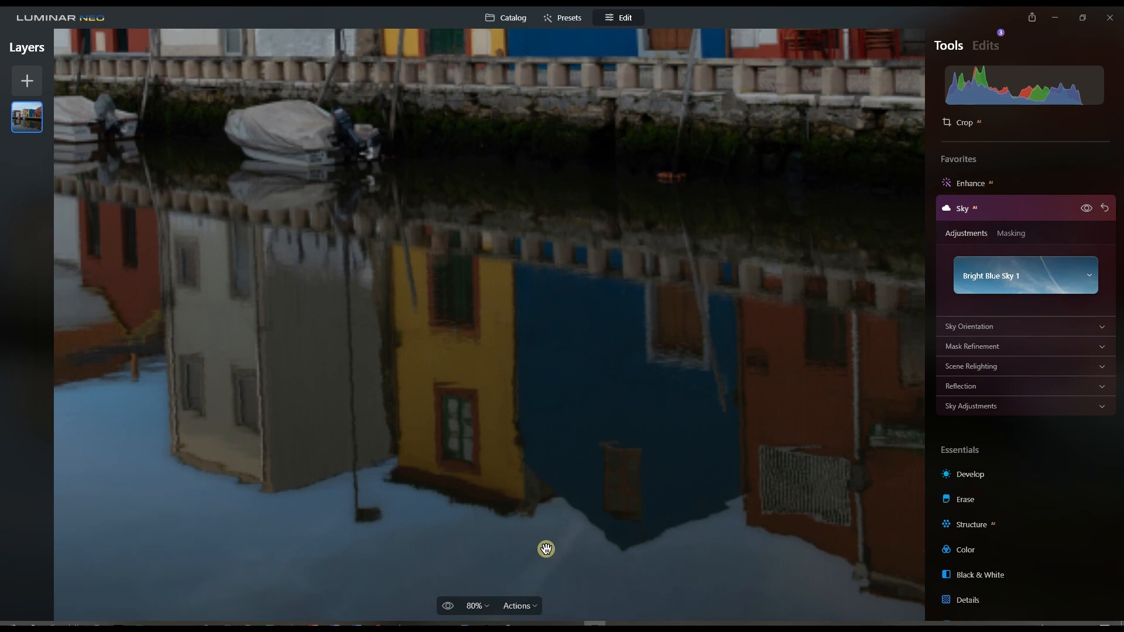
double_click(547, 549)
scroll(542, 534, "up", 2)
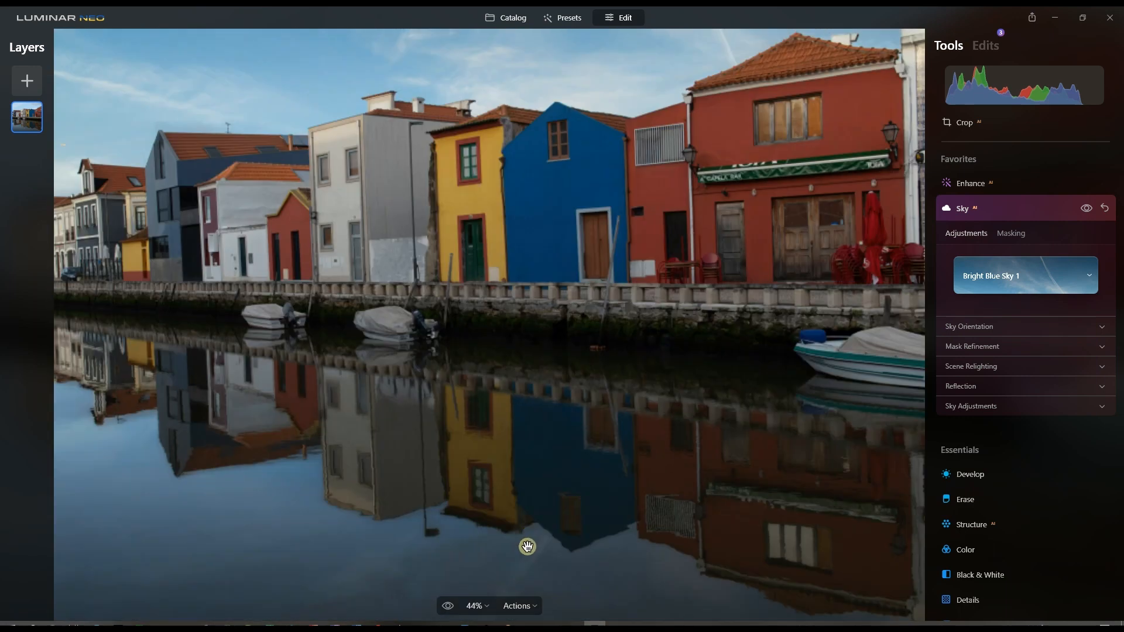
scroll(527, 547, "up", 4)
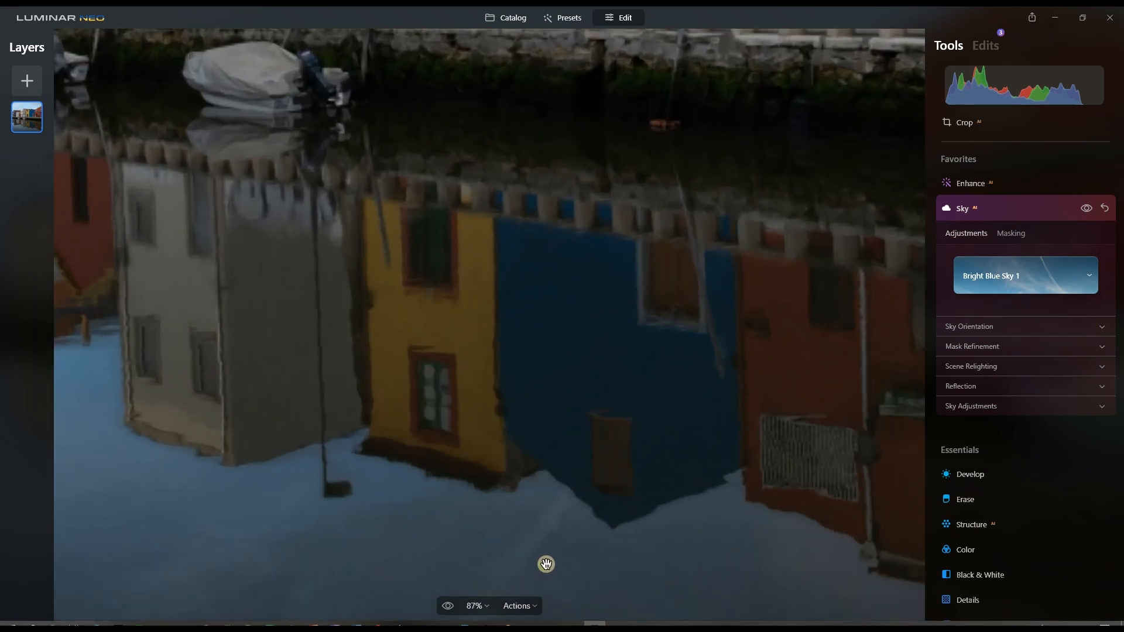
left_click(448, 606)
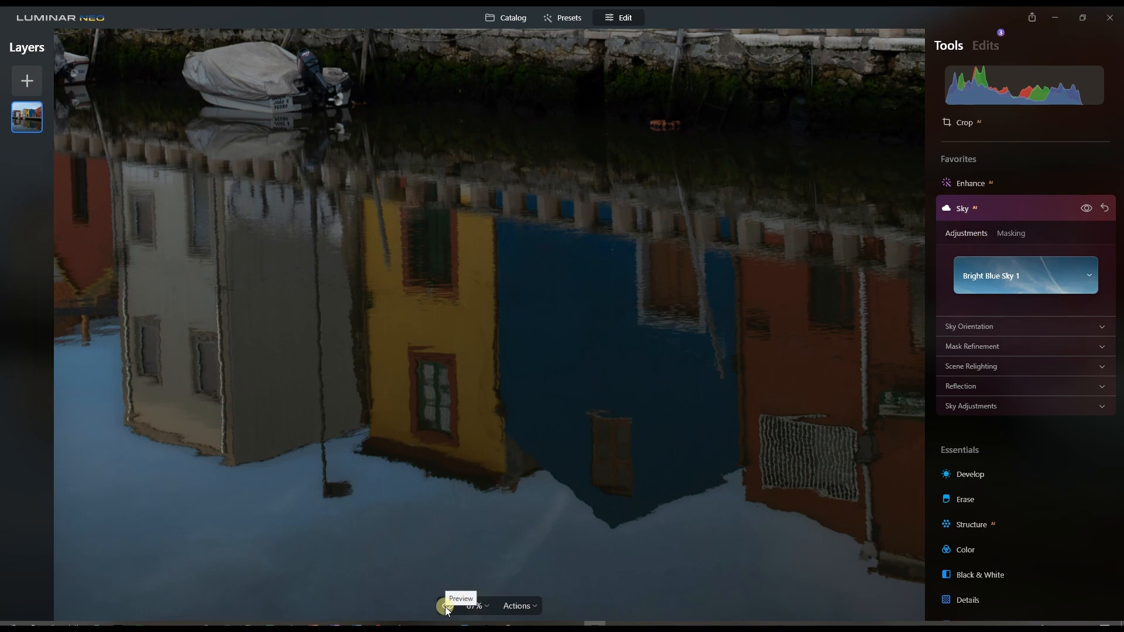
left_click(448, 607)
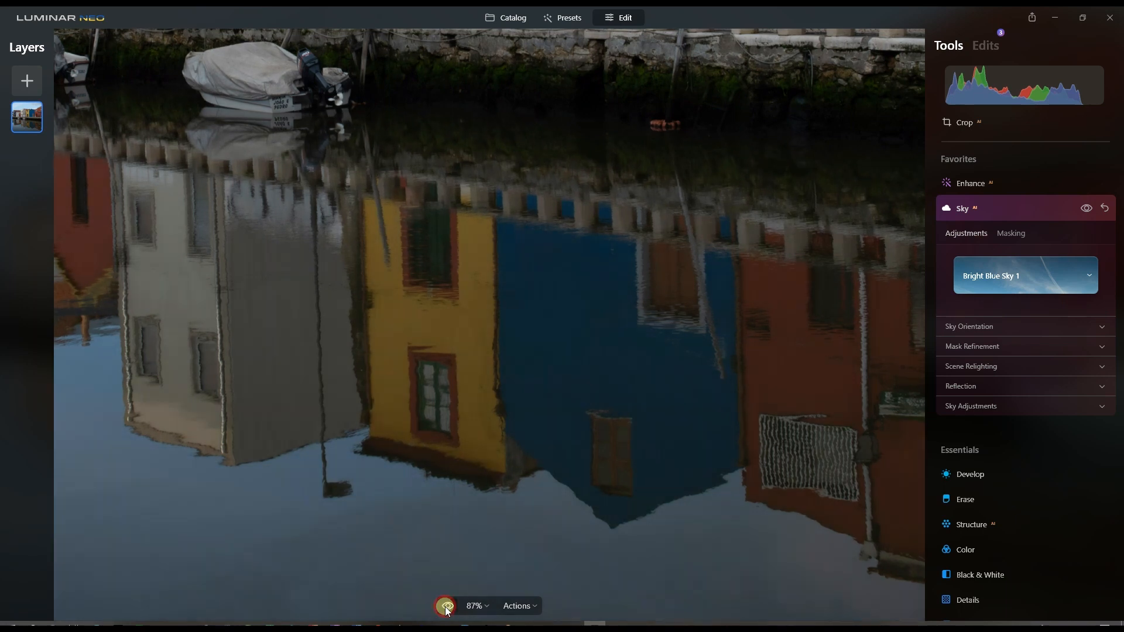
left_click(447, 606)
left_click(447, 606)
left_click(447, 606)
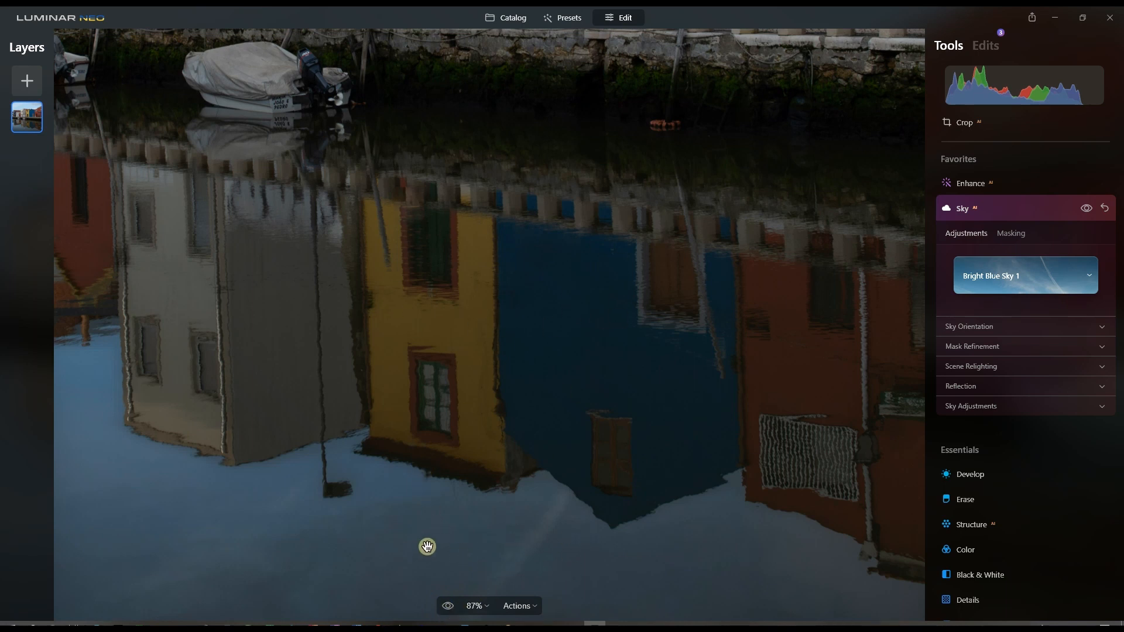
scroll(428, 534, "down", 5)
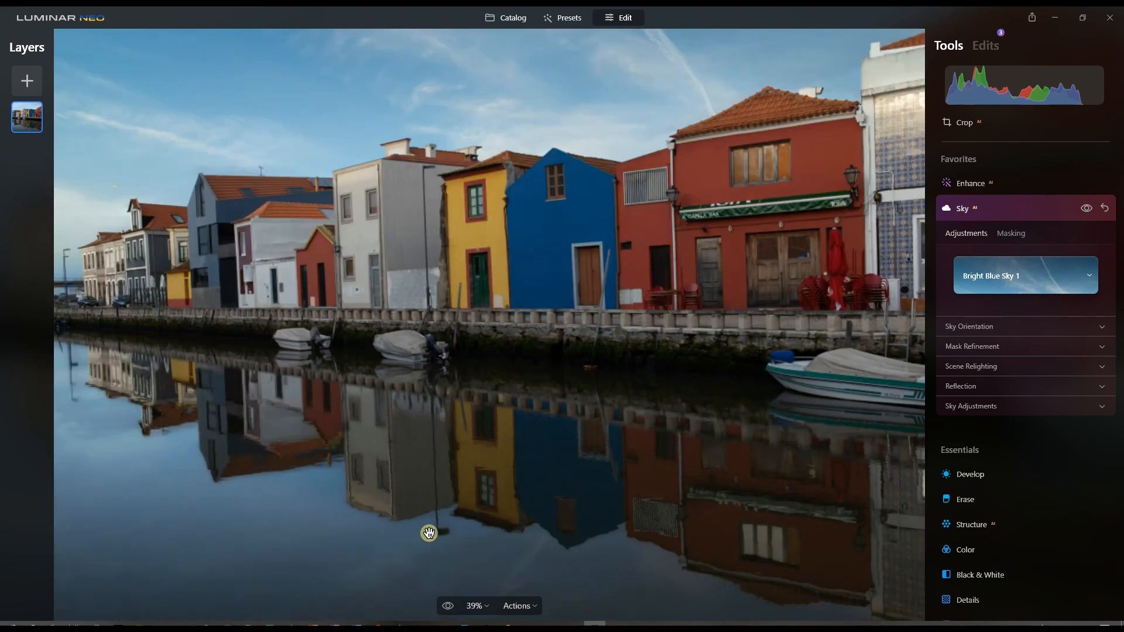
scroll(200, 523, "up", 5)
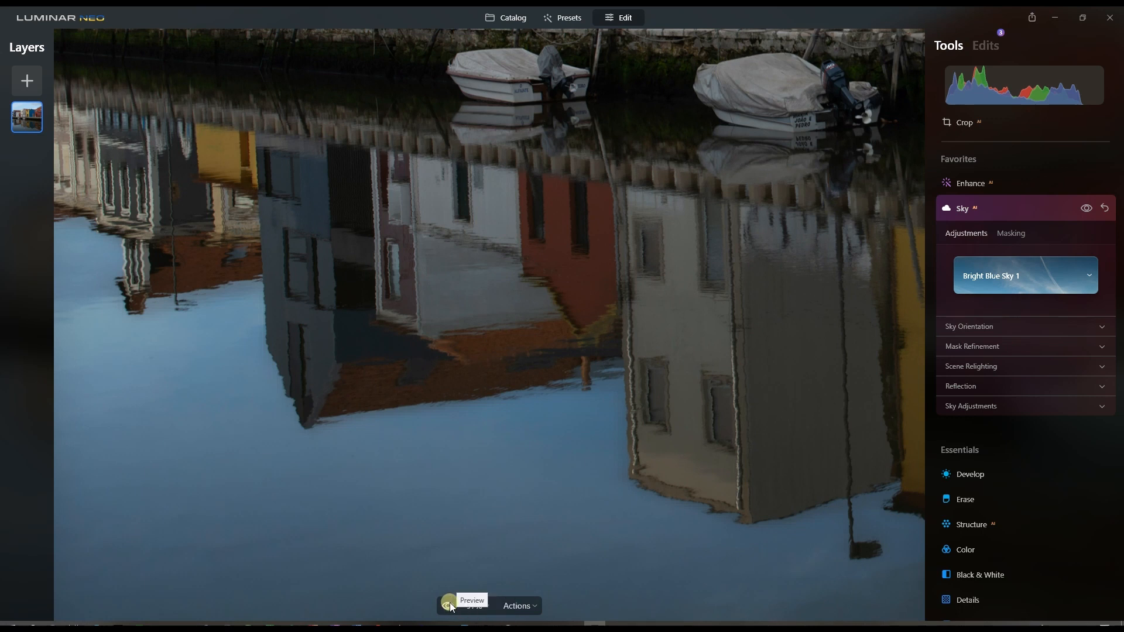
left_click(450, 603)
Switch the sky to Blue Sky 7, compare its water reflection with the original, and return to the full photo.
left_click(1016, 283)
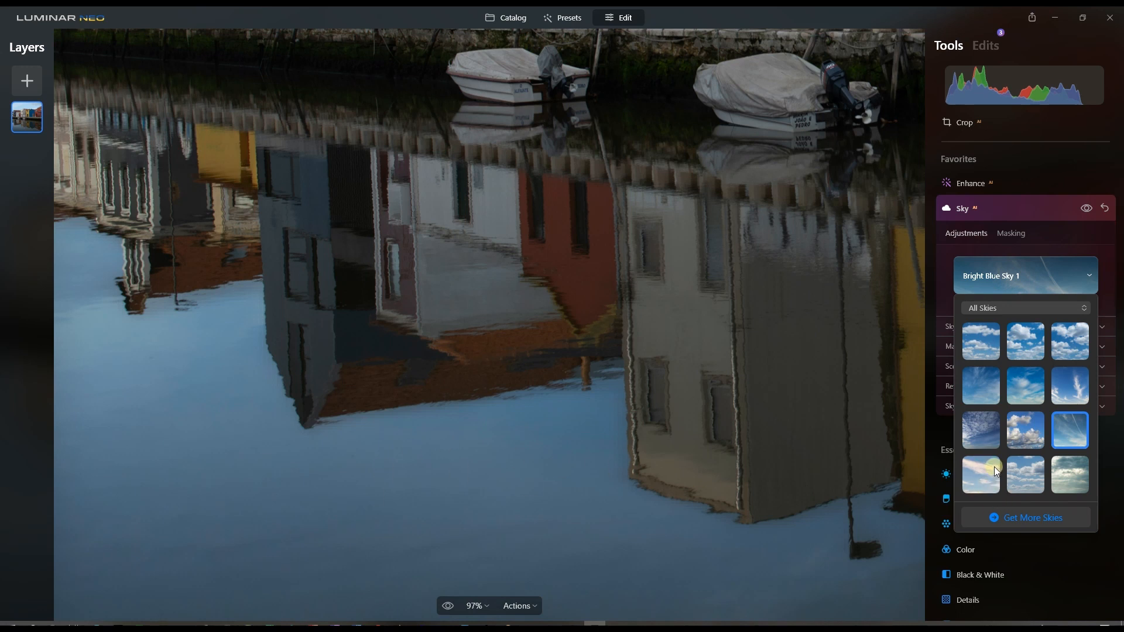
left_click(972, 436)
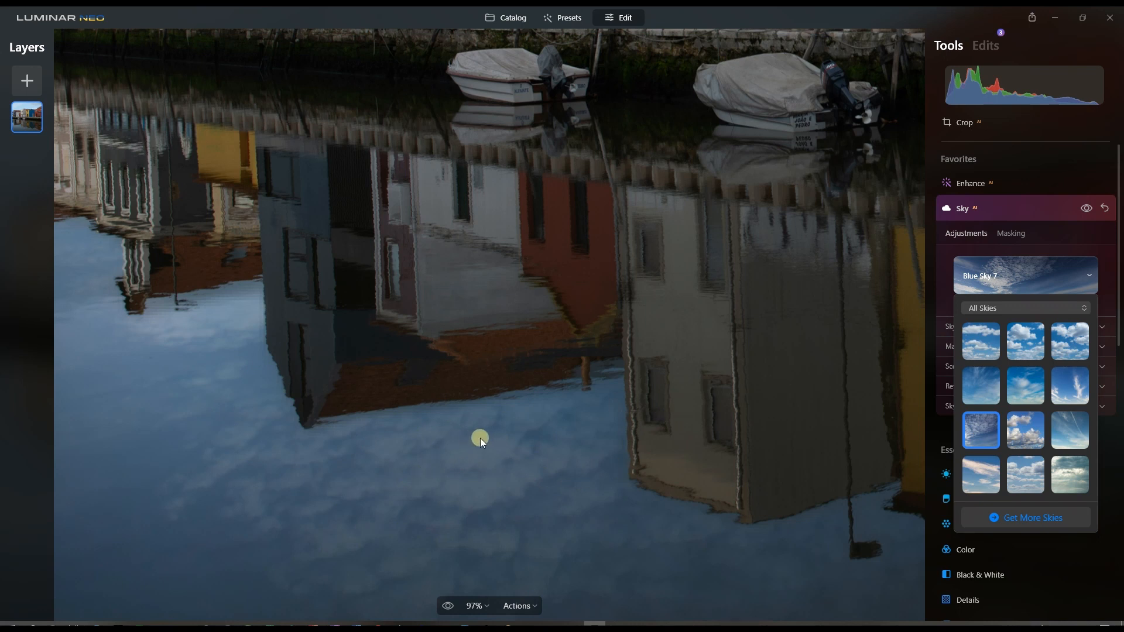
left_click(448, 607)
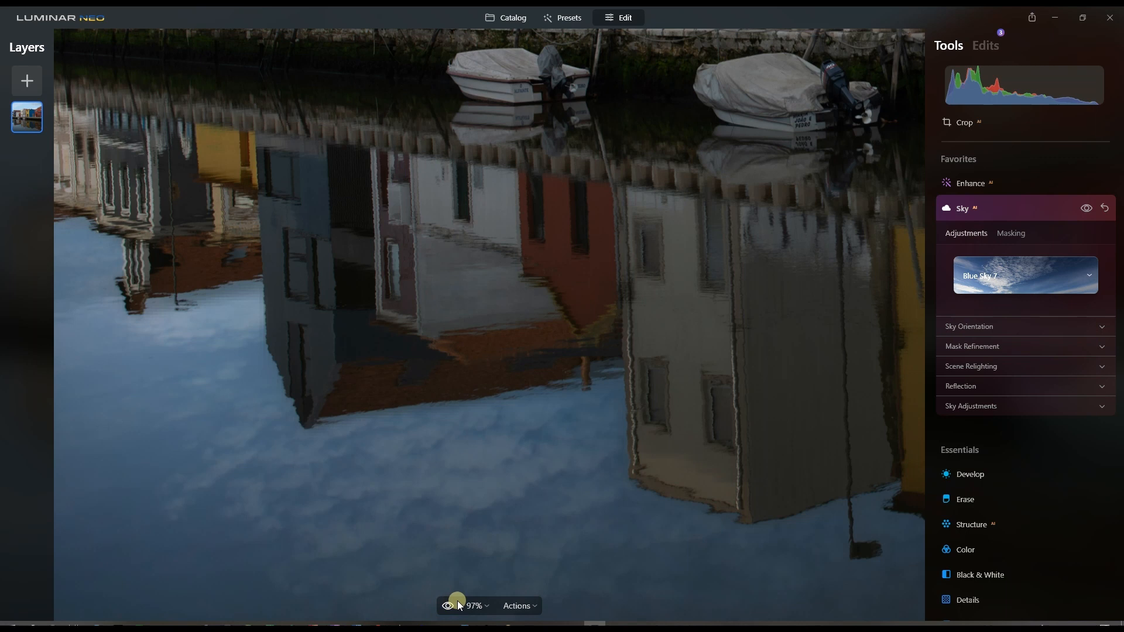
left_click(448, 608)
left_click(448, 607)
left_click(451, 607)
left_click(478, 608)
left_click(499, 445)
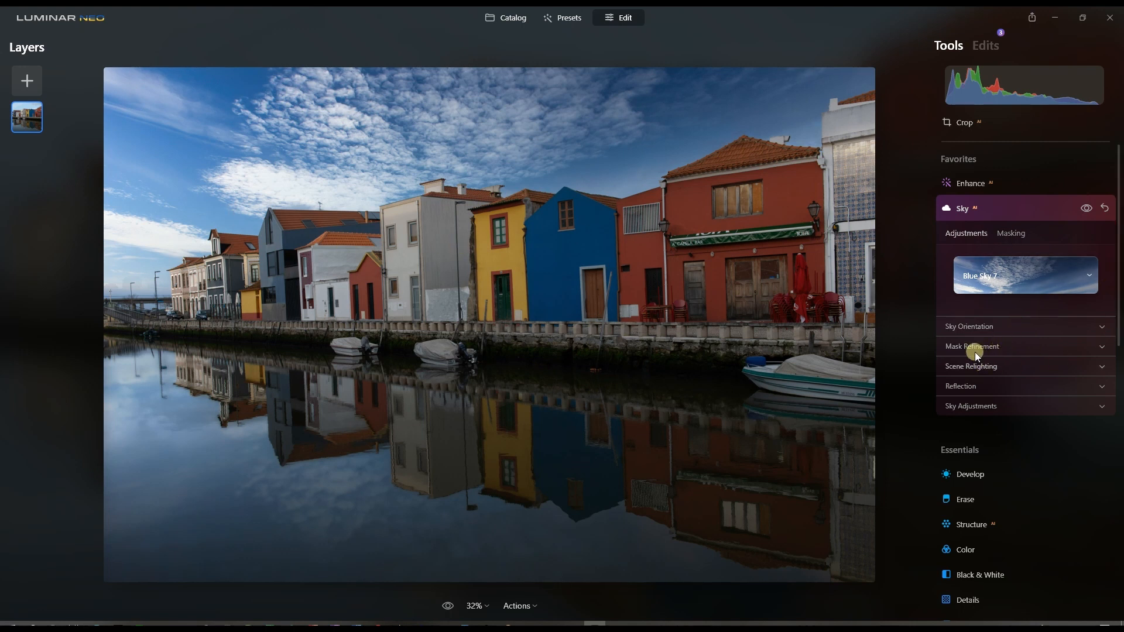
View the sky's Mask Refinement settings and close them again.
left_click(1021, 345)
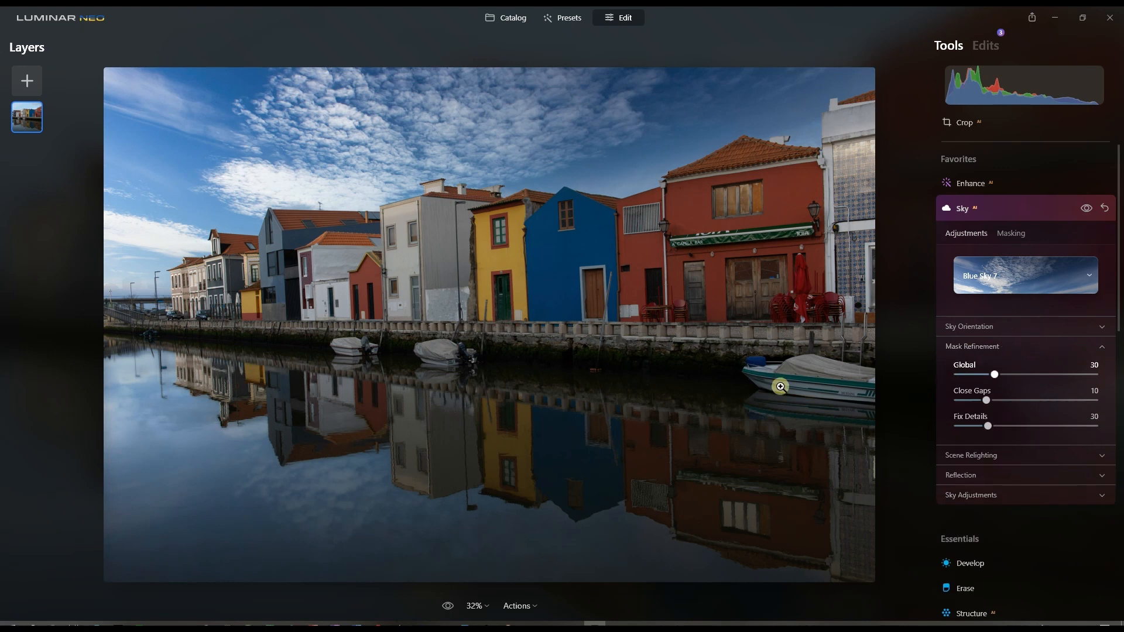
left_click(991, 344)
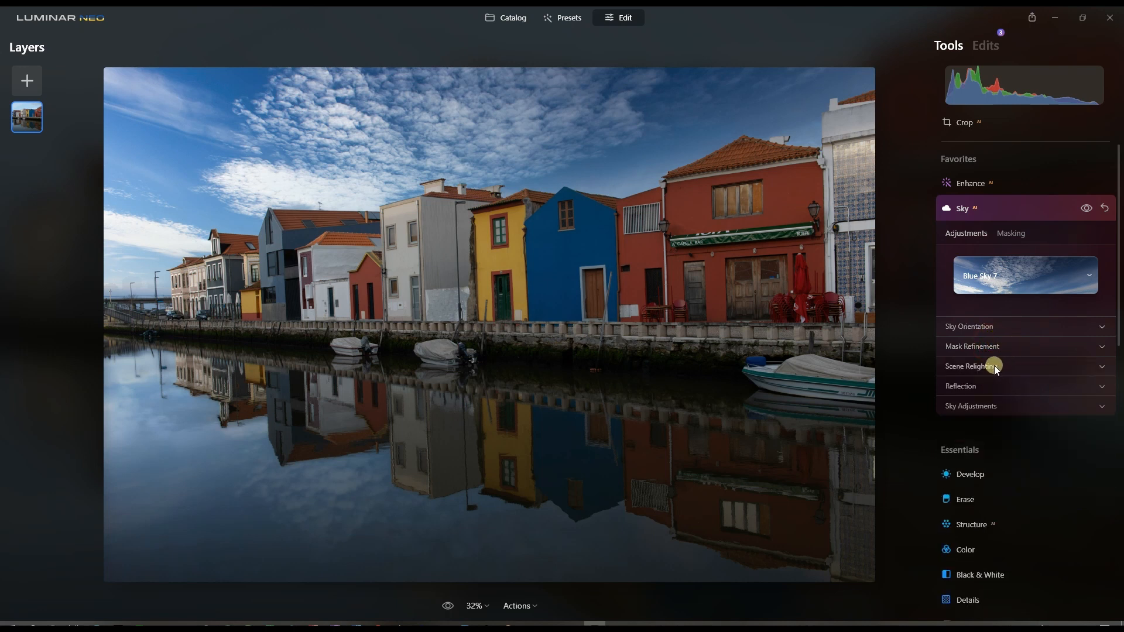
Try the sky's Reflection Amount at 100 and at 44, and test the Water Blur.
left_click(974, 388)
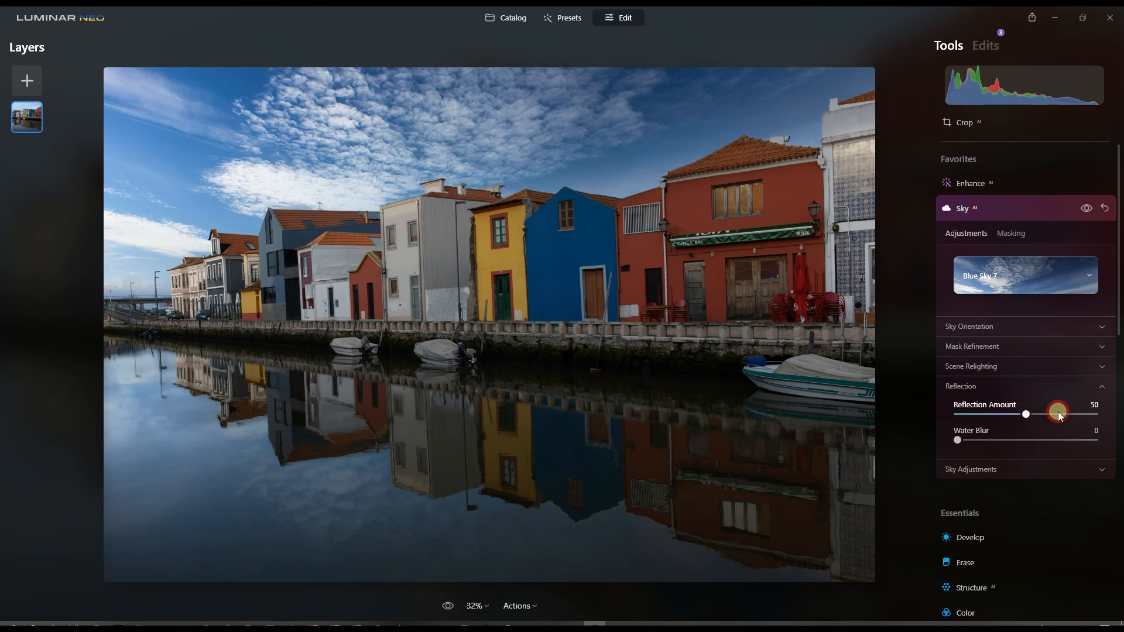
left_click_drag(1031, 414, 1105, 426)
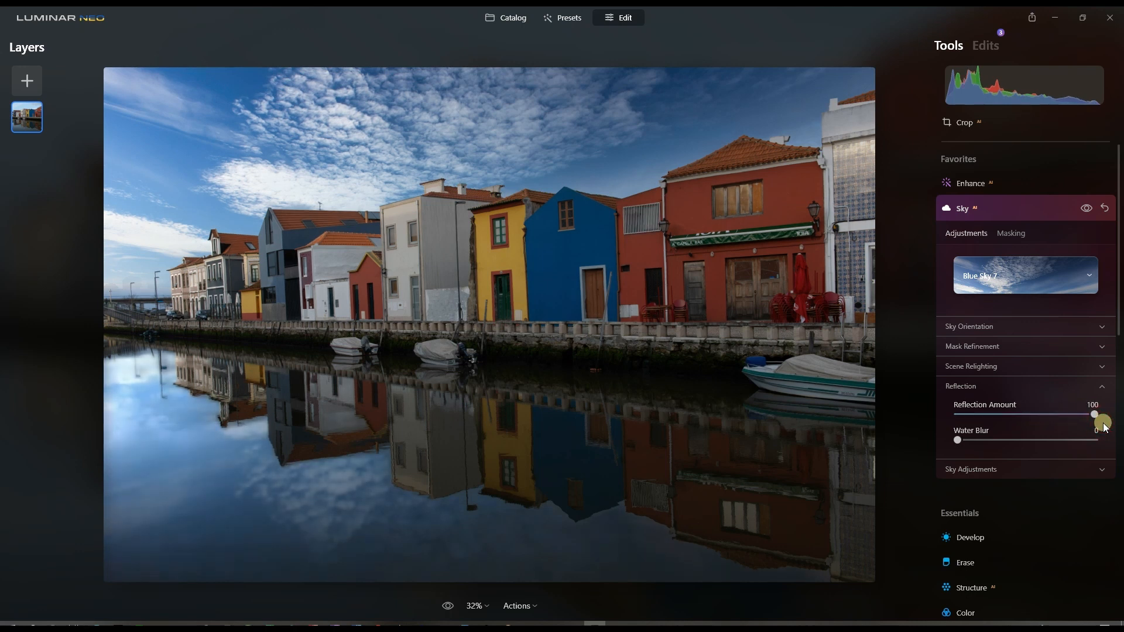
left_click_drag(1106, 428, 1020, 424)
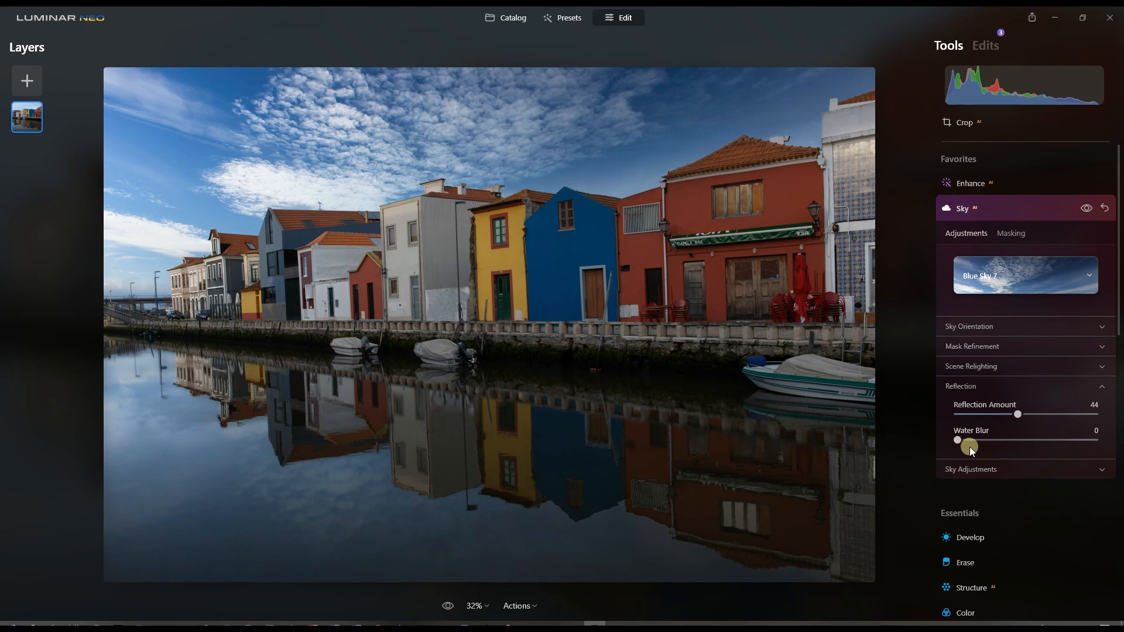
left_click_drag(959, 439, 926, 458)
left_click(973, 386)
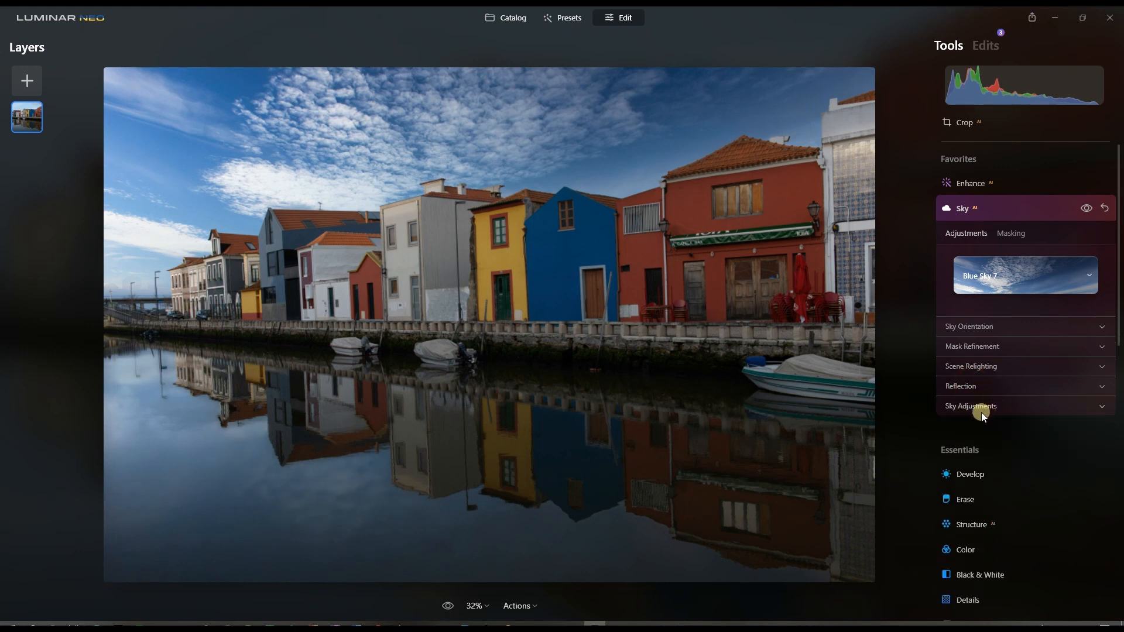
View the Scene Relighting settings, and try defocusing the new sky before returning Defocus to 0.
left_click(993, 369)
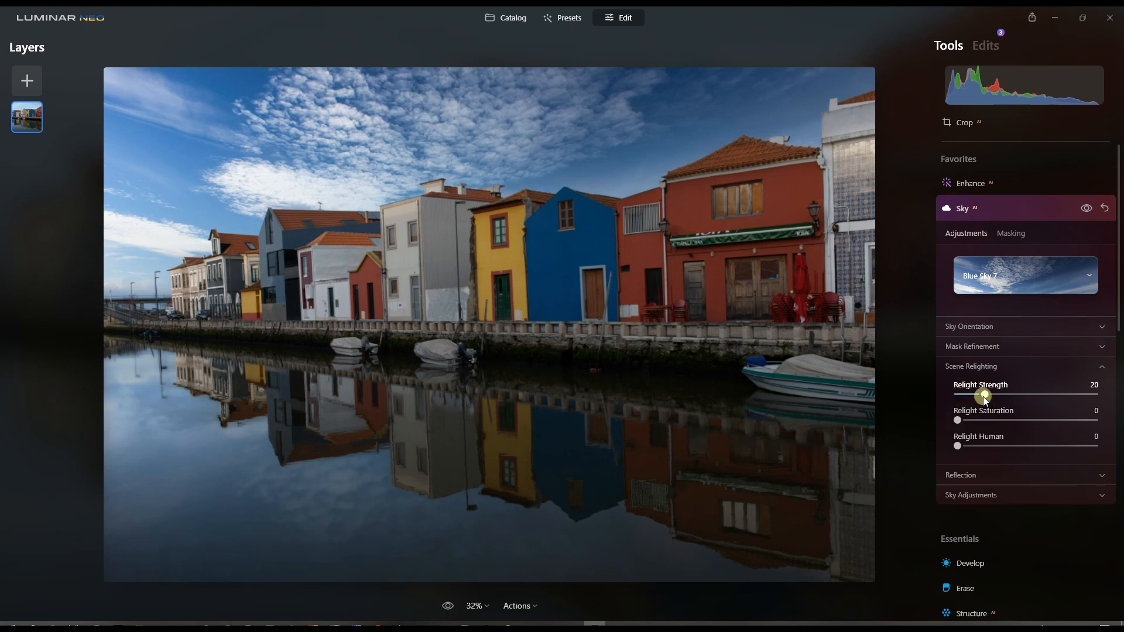
left_click(996, 369)
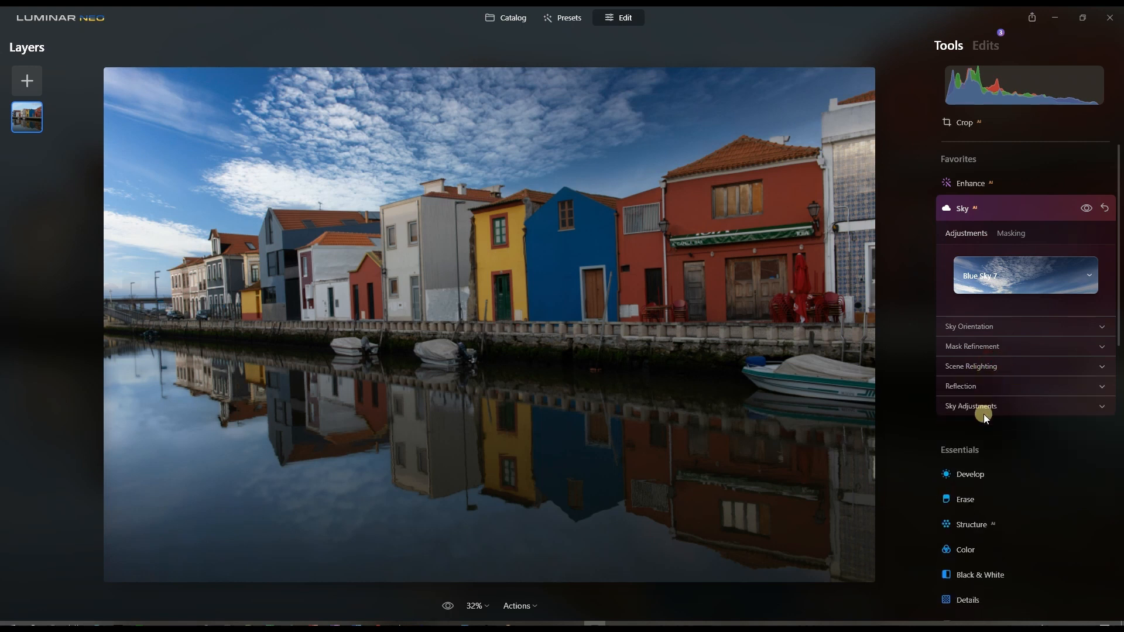
left_click(990, 410)
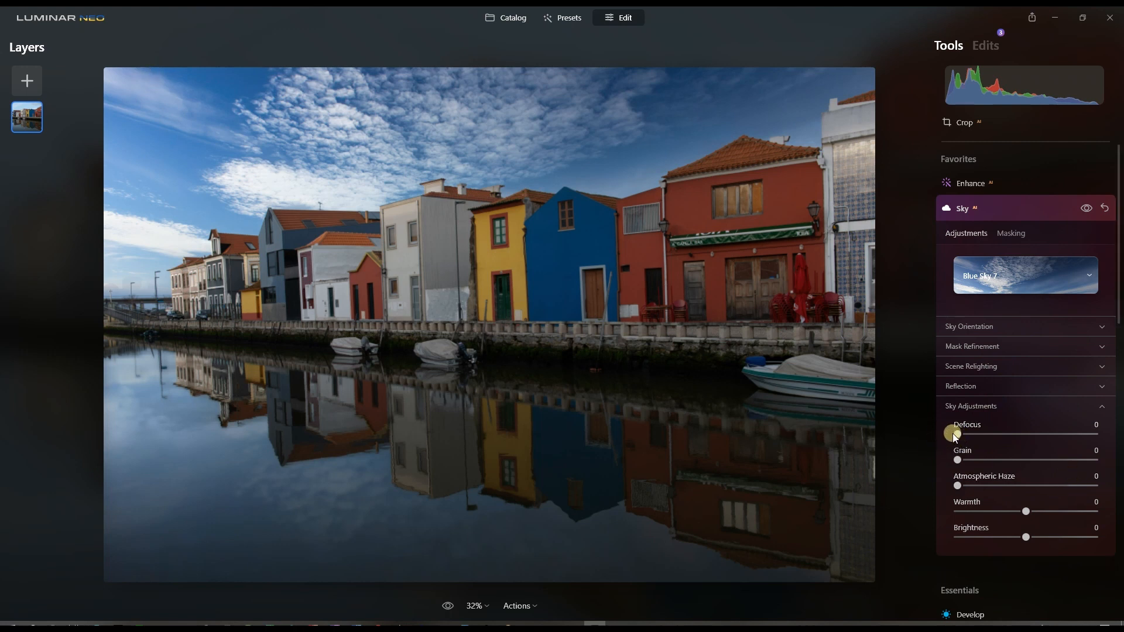
left_click(959, 435)
mouse_move(960, 436)
left_mouse_down()
mouse_move(1047, 436)
mouse_move(941, 441)
left_mouse_up()
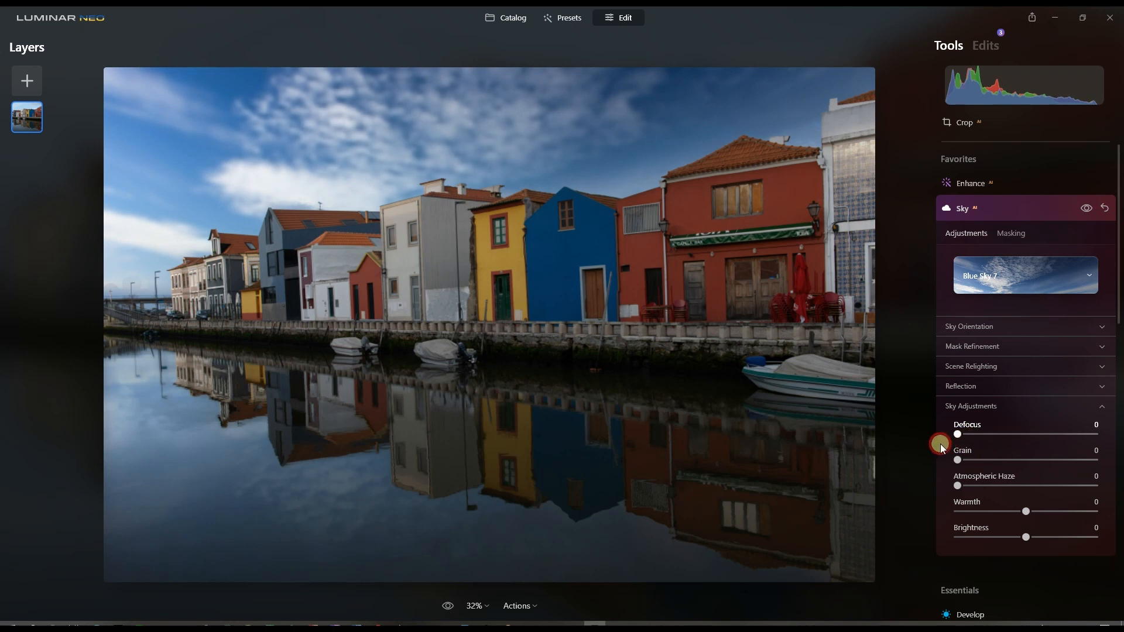
left_click(971, 405)
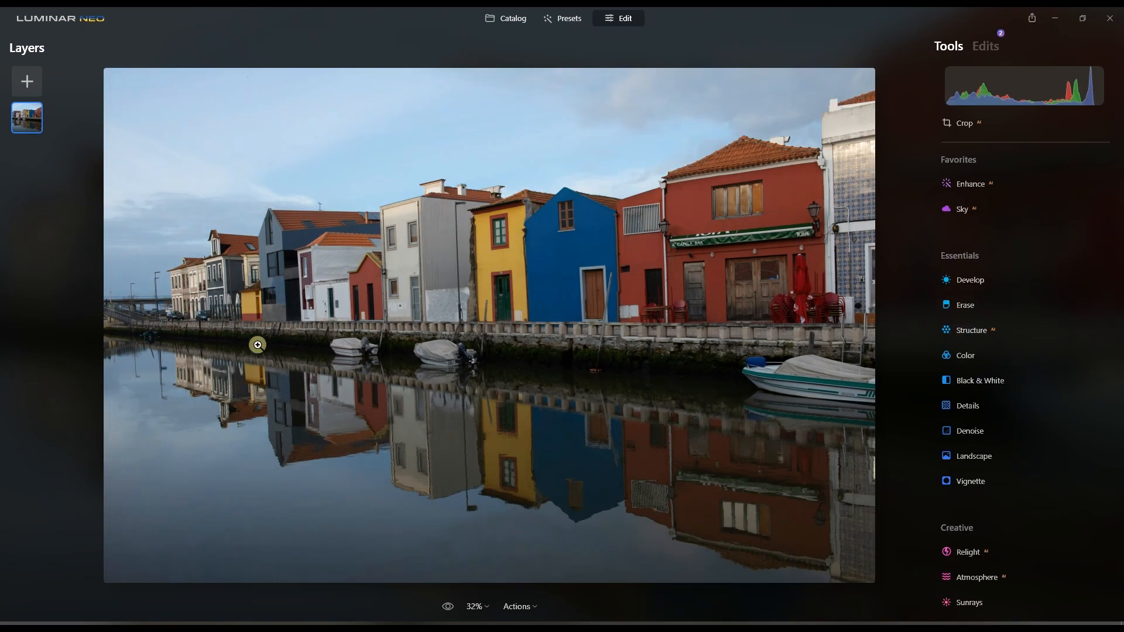
Open the sample photo of the busy city street with yellow taxis for editing.
left_click(511, 18)
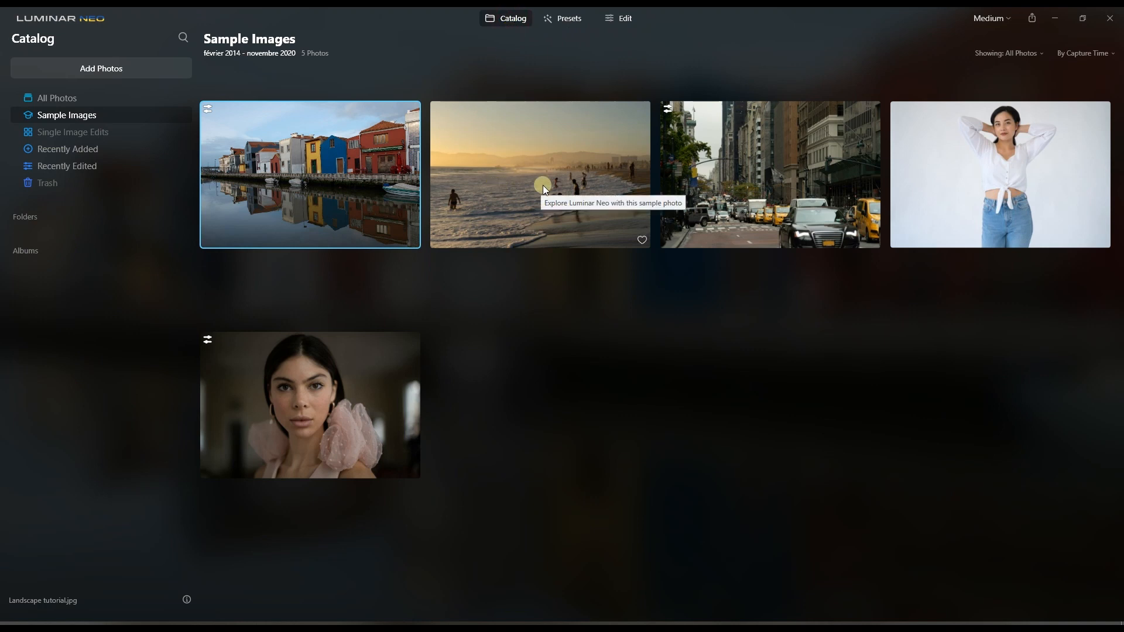
left_click(772, 179)
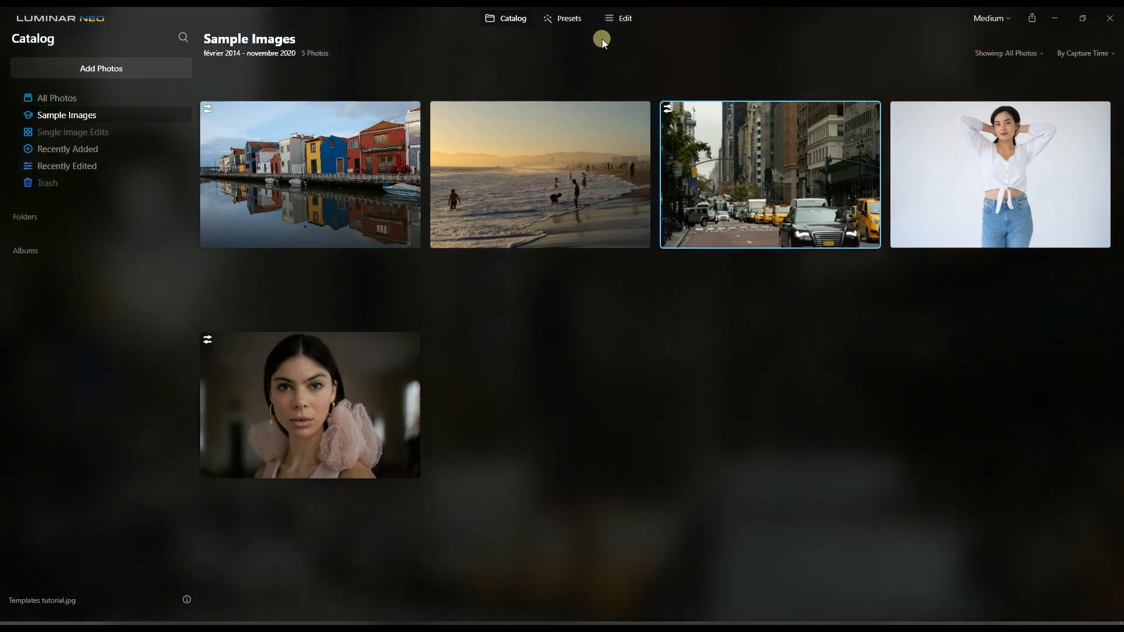
left_click(618, 23)
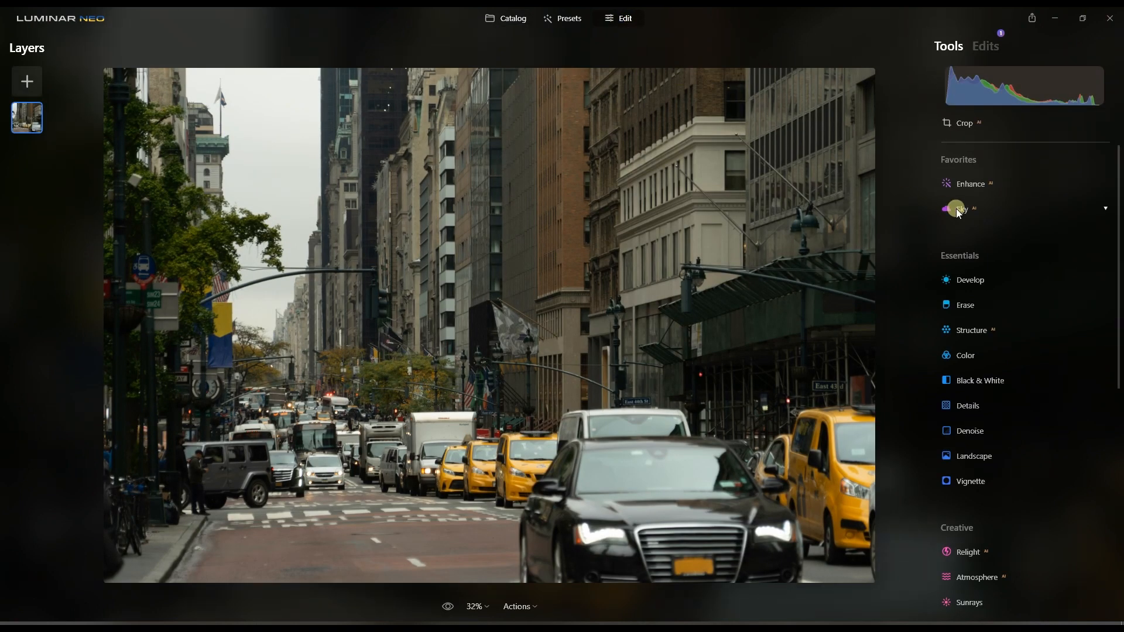
Open the Erase tool and set its Select brush to size 10.
left_click(968, 307)
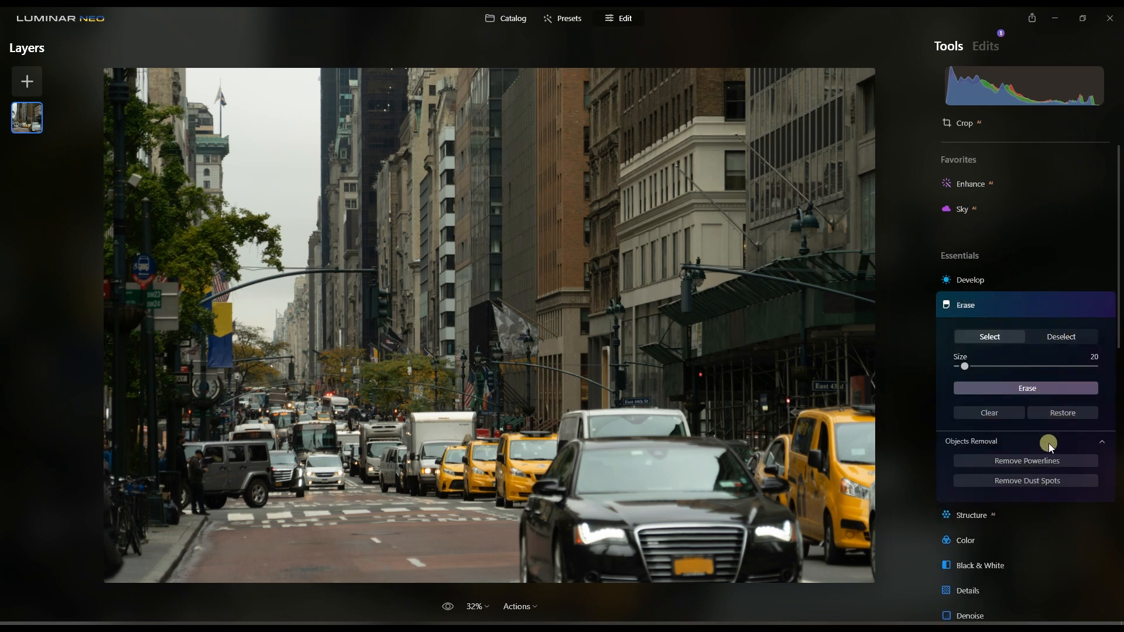
mouse_move(971, 366)
left_mouse_down()
mouse_move(1088, 371)
mouse_move(957, 366)
left_mouse_up()
left_click(1056, 337)
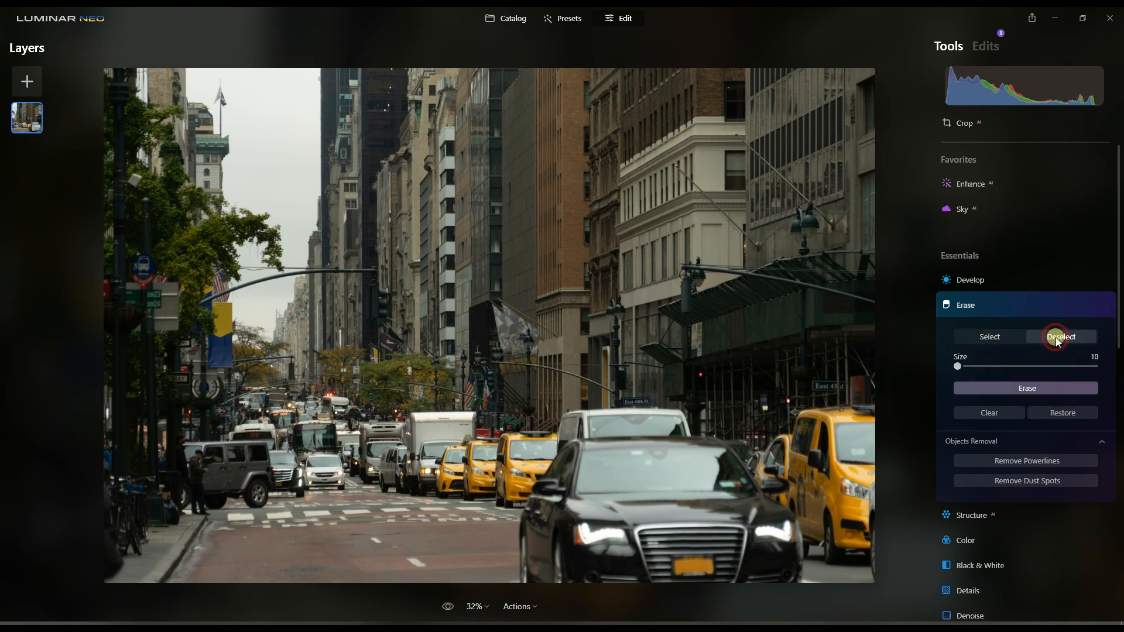
left_click(1005, 336)
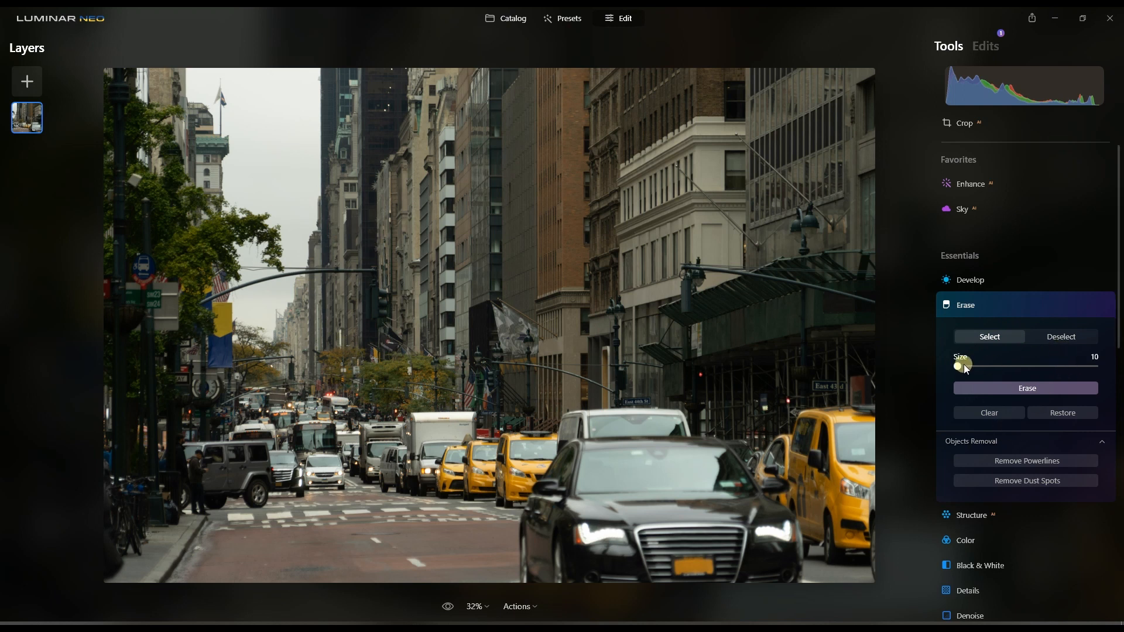
Try the Erase tool's Deselect brush at size 68, and return to the Select brush at size 10.
left_click(1062, 338)
left_click_drag(959, 367, 999, 366)
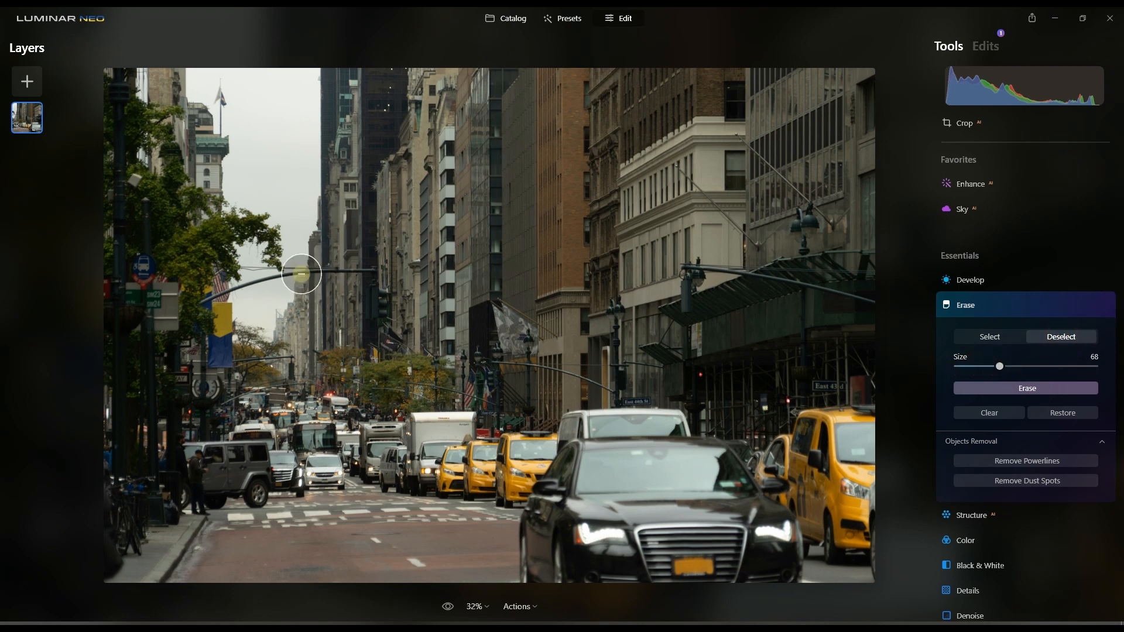
left_click(991, 336)
mouse_move(999, 366)
left_mouse_down()
mouse_move(970, 365)
mouse_move(965, 379)
left_mouse_up()
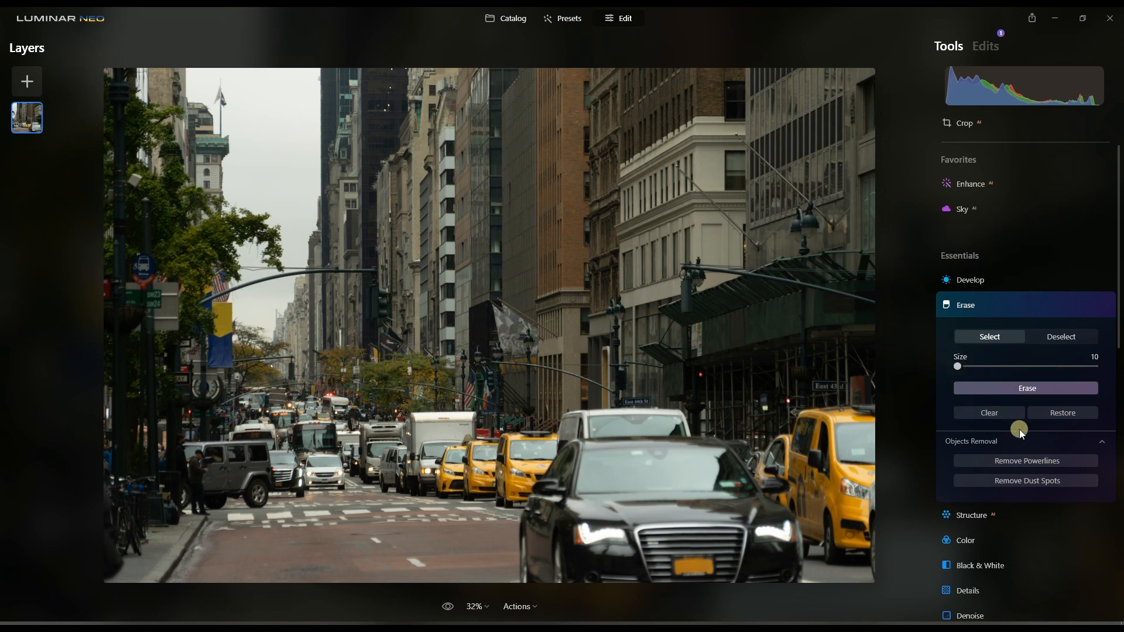
scroll(1024, 434, "down", 1)
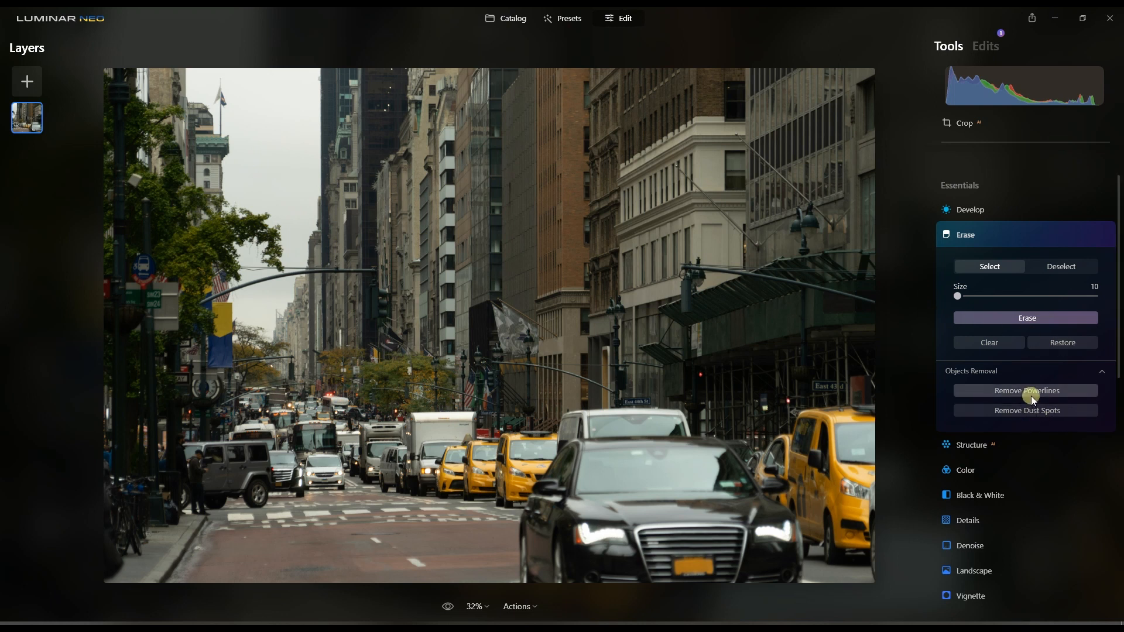
Try automatic powerline removal on the city street photo, and compare the result with the original around the curved traffic-light arm.
left_click(1016, 392)
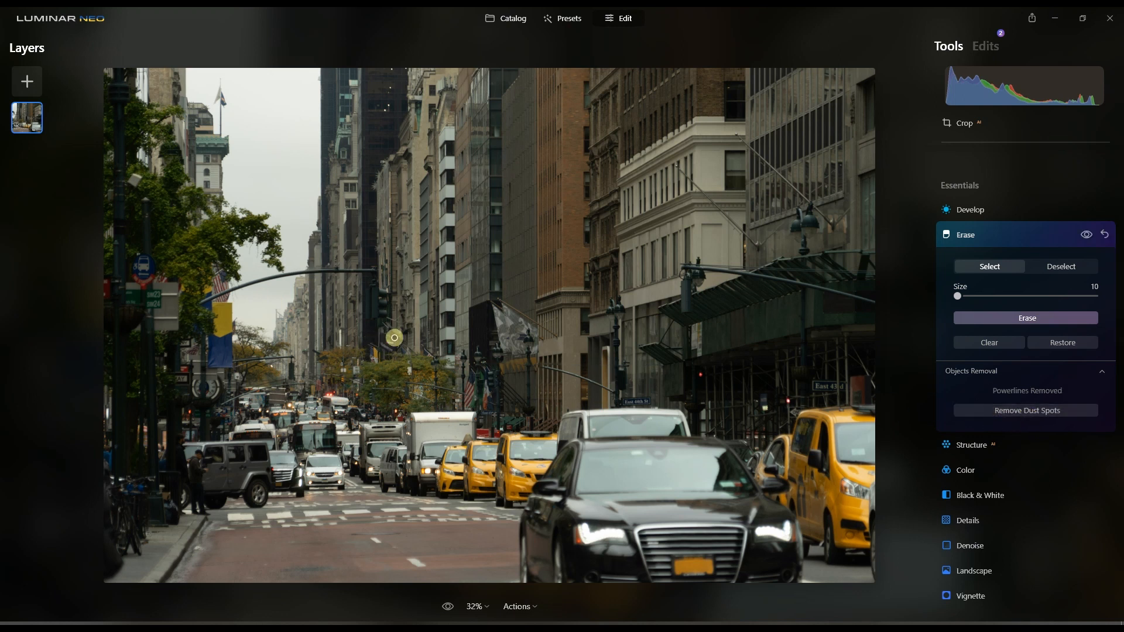
left_click(448, 608)
scroll(251, 290, "up", 4)
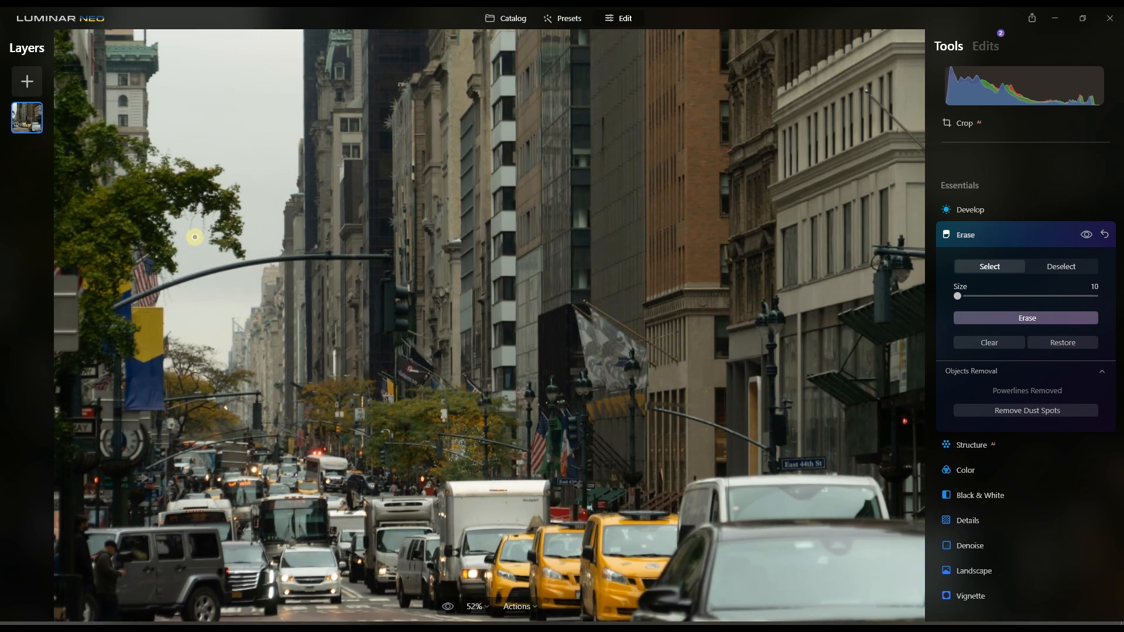
scroll(216, 309, "up", 5)
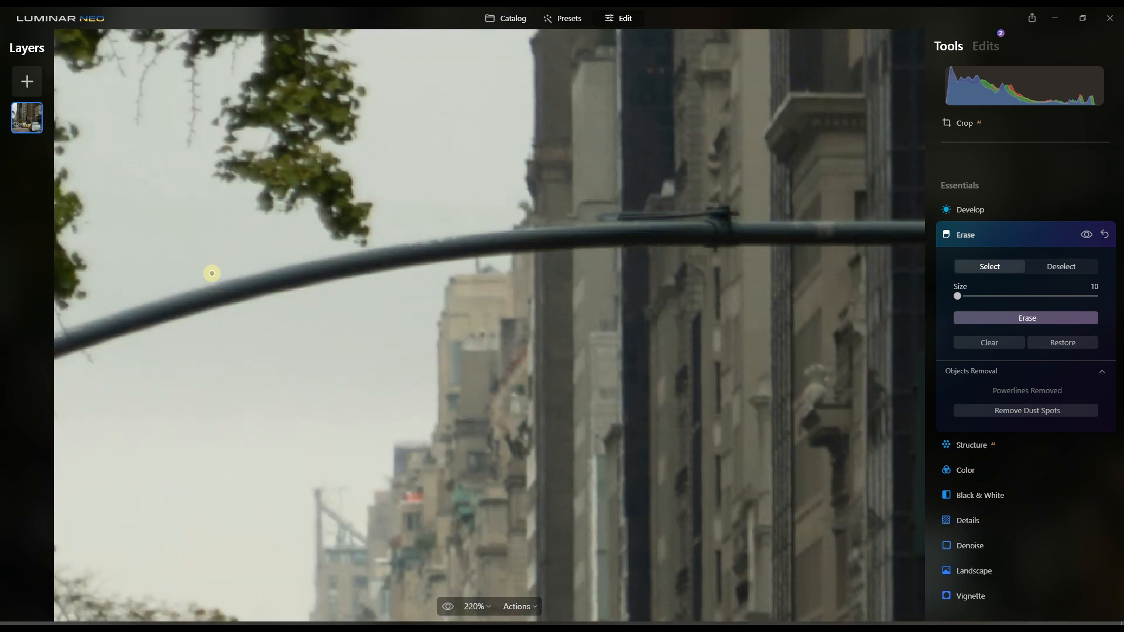
left_click(450, 608)
scroll(459, 444, "down", 9)
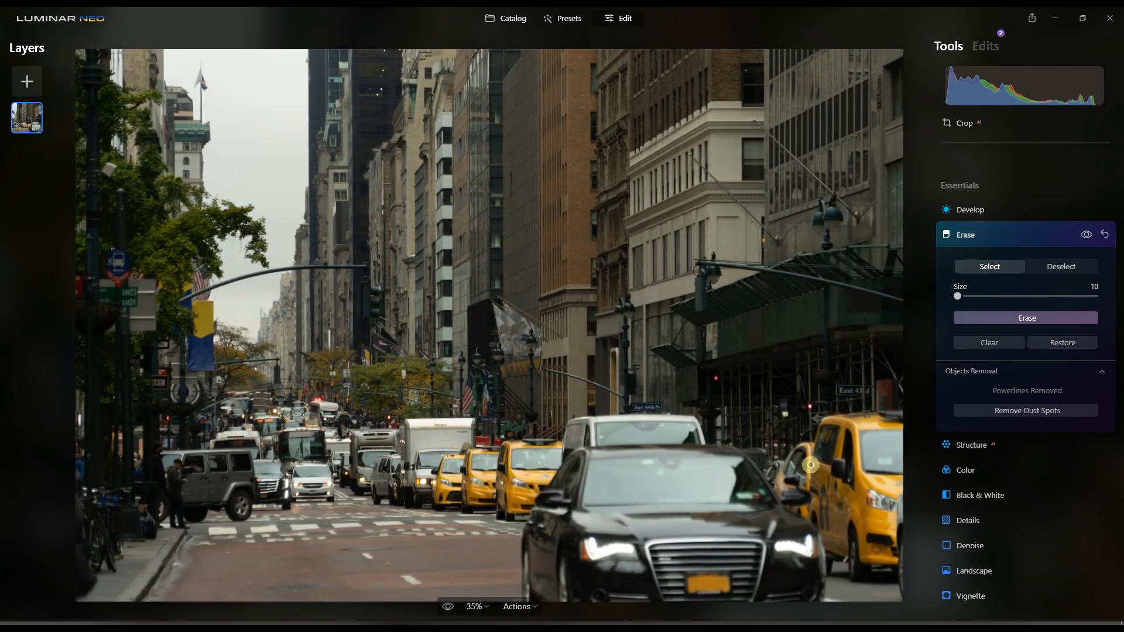
Compare the street photo before and after powerline removal near the East 44th St sign, and reset and close the Erase tool.
left_click(448, 609)
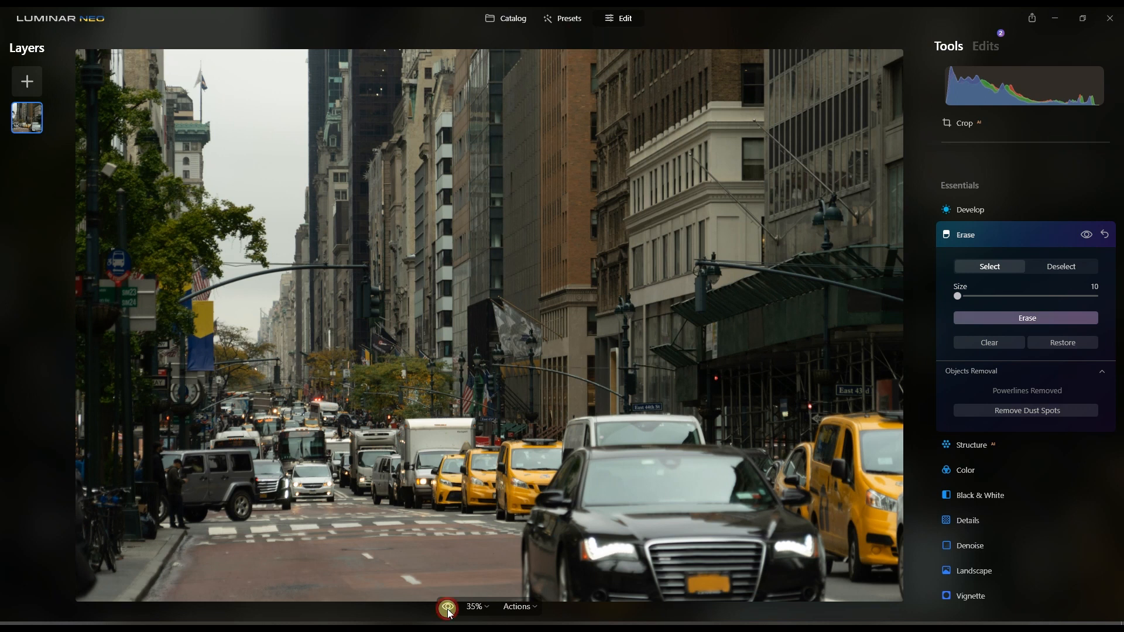
left_click(448, 609)
scroll(586, 372, "up", 3)
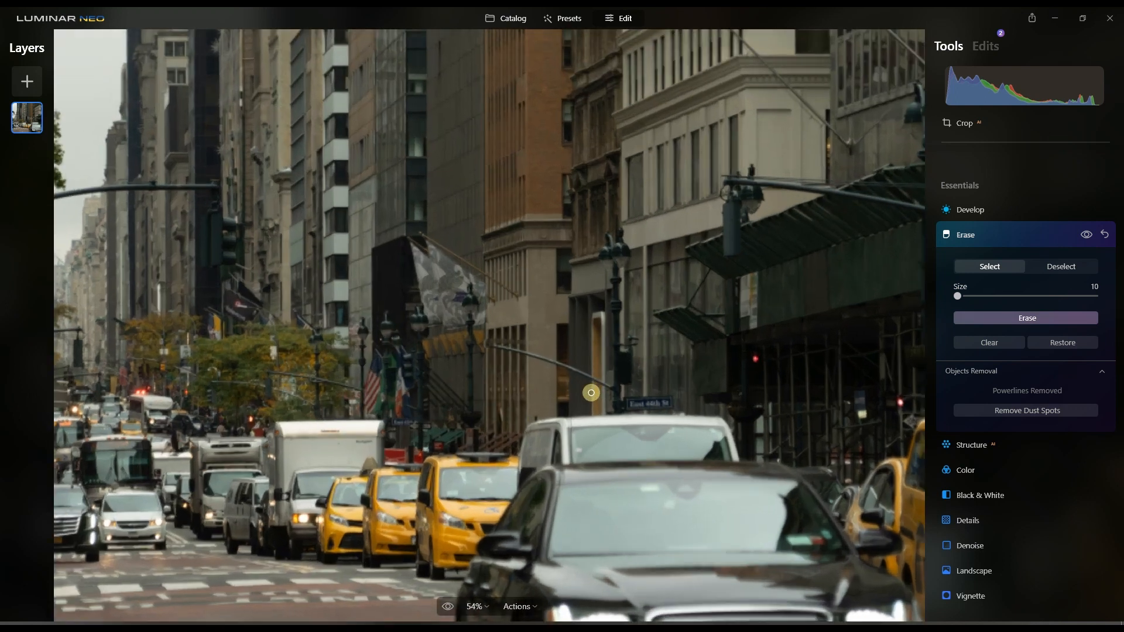
scroll(562, 320, "up", 4)
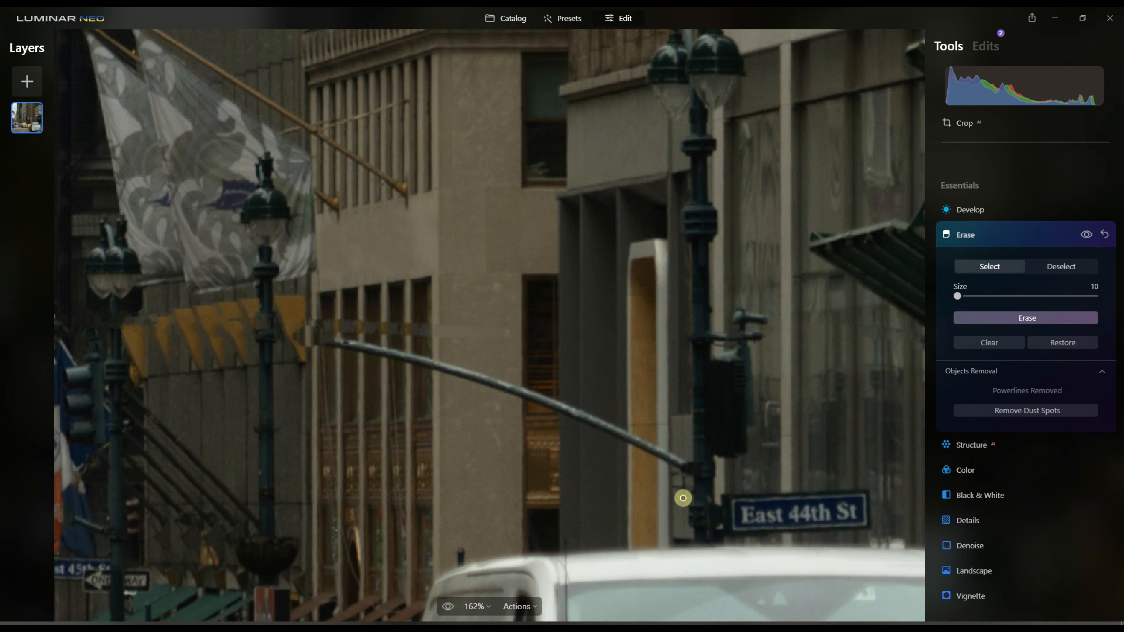
left_click(446, 609)
key("ctrl+0")
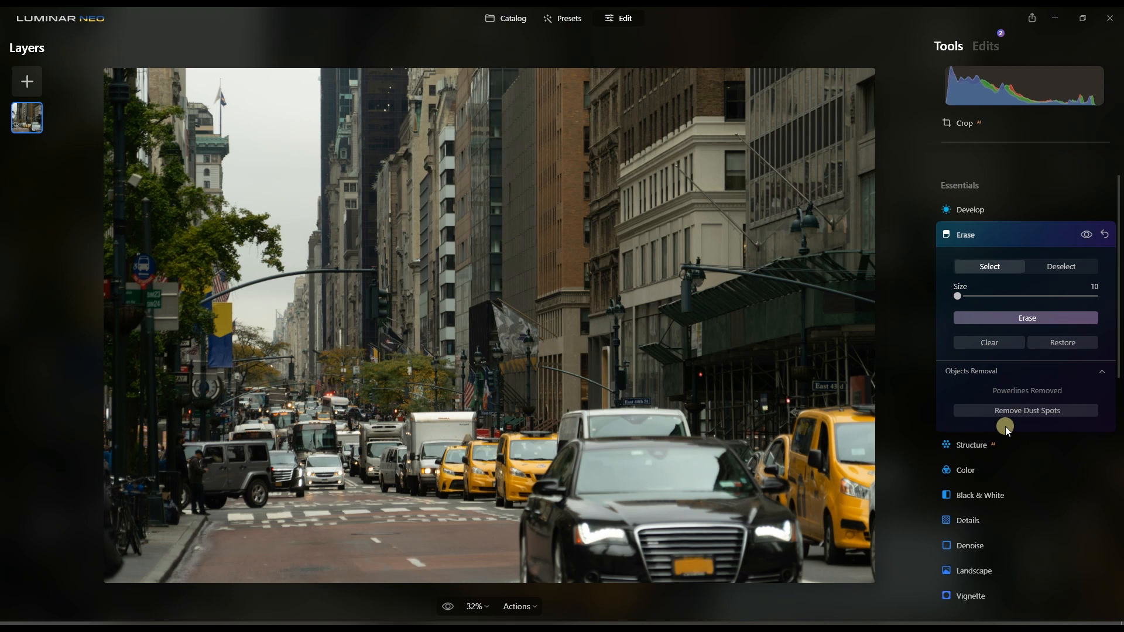
left_click(1107, 234)
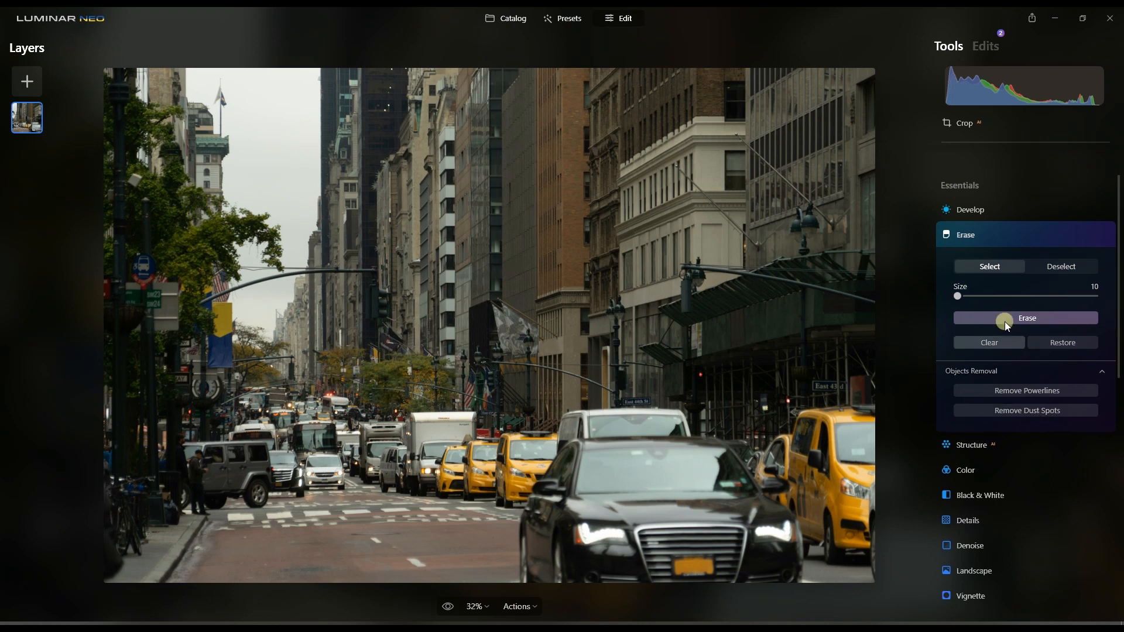
left_click(958, 235)
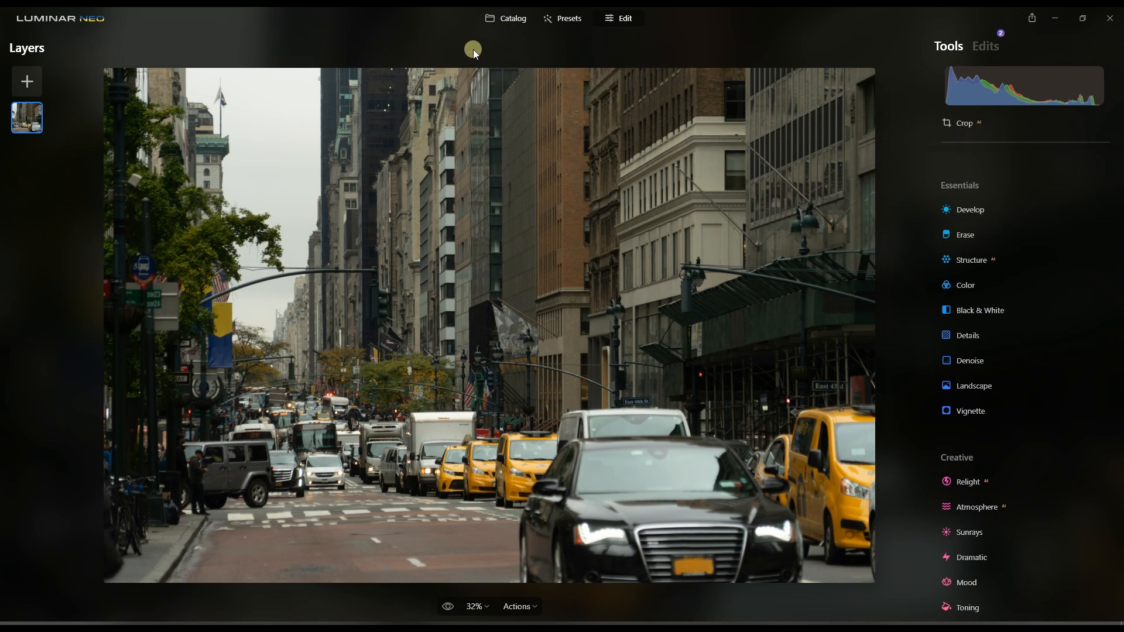
Open the sample photo of the beach at sunset for editing.
left_click(502, 19)
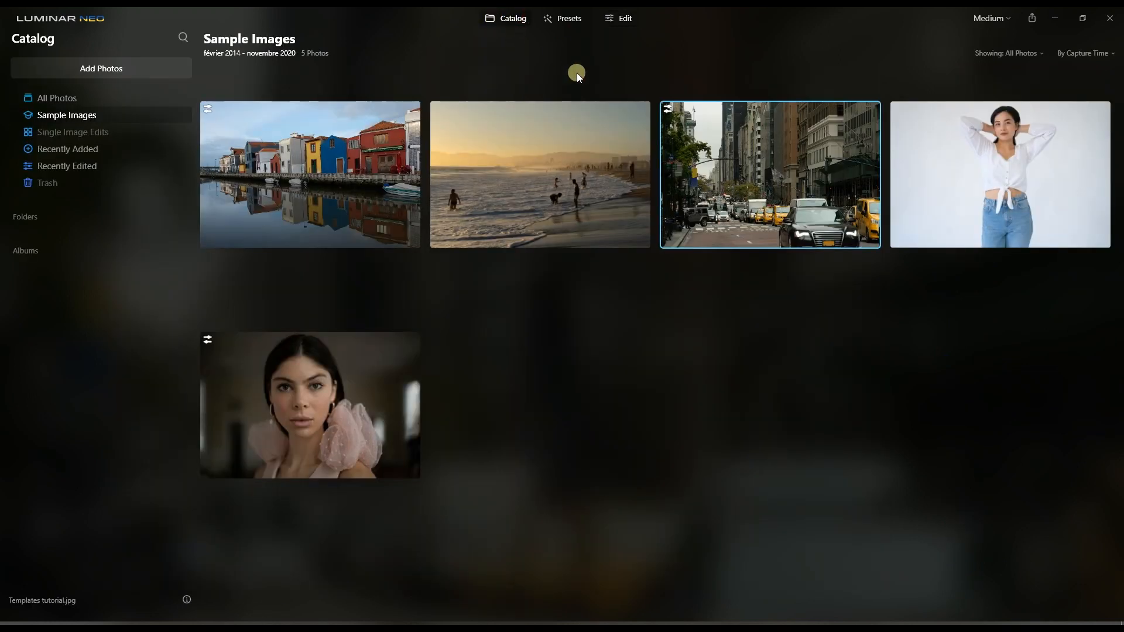
left_click(563, 195)
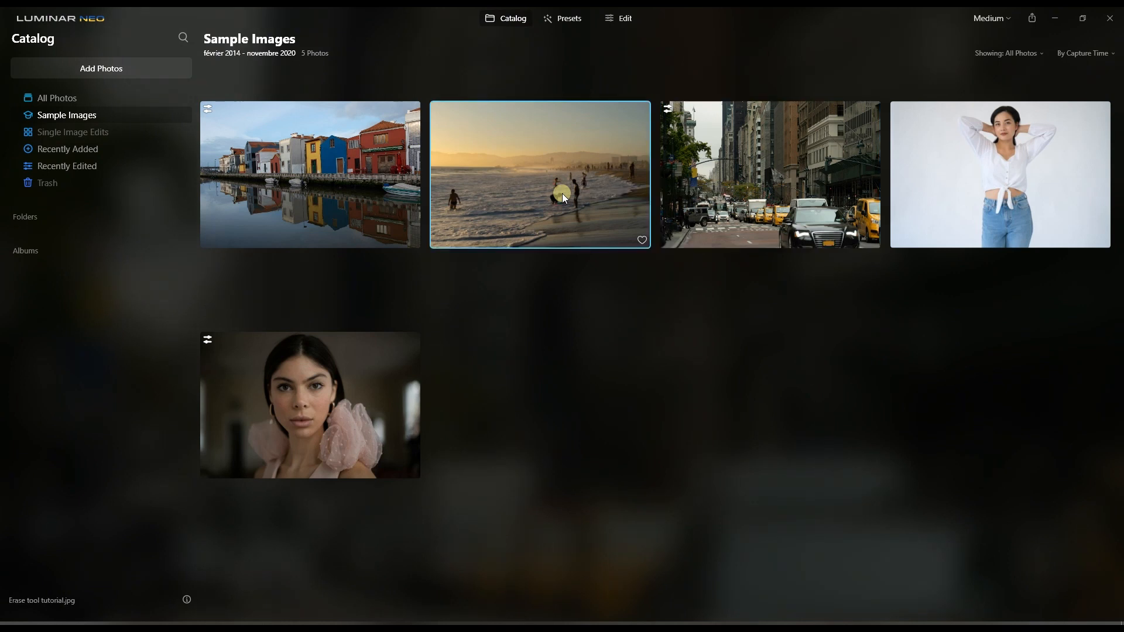
left_click(562, 193)
double_click(562, 193)
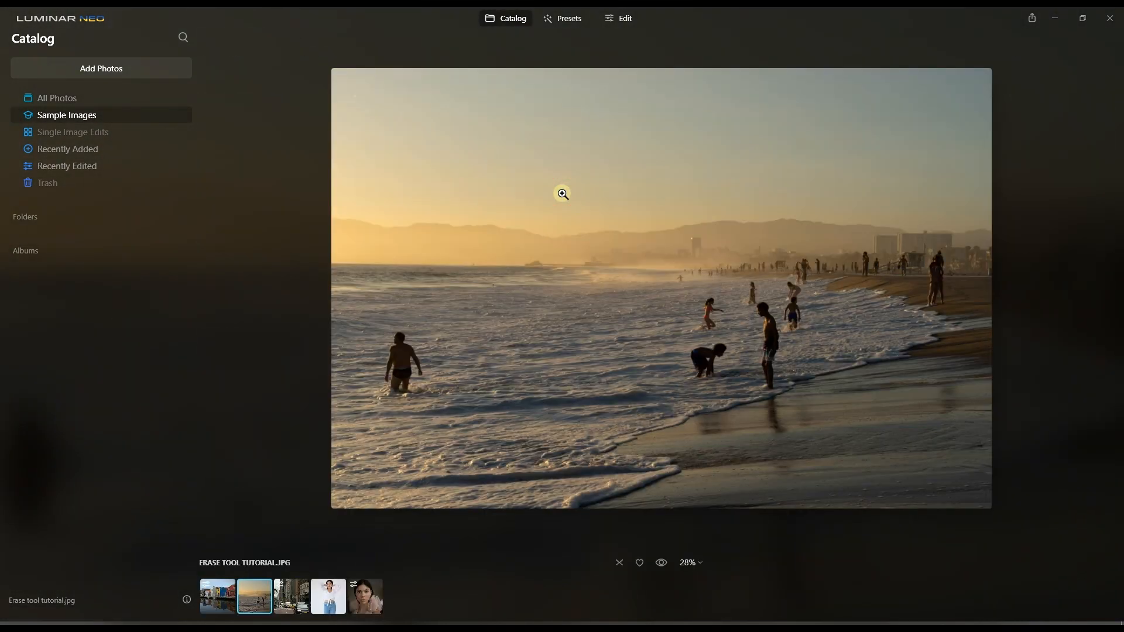
left_click(632, 19)
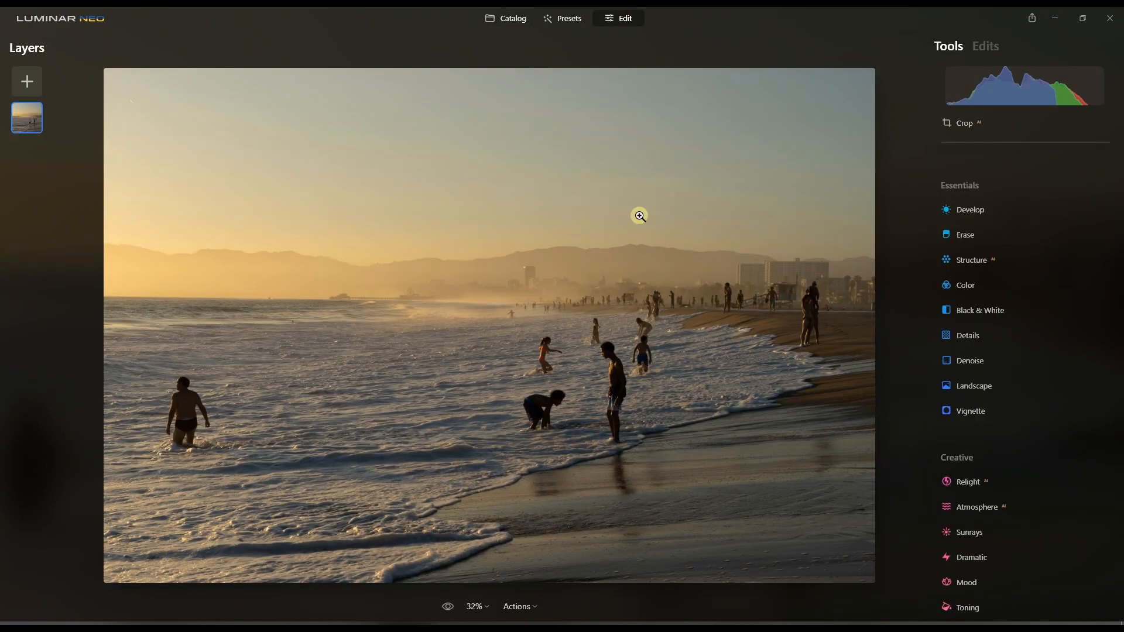
Try the automatic AI crop on the beach photo.
left_click(975, 126)
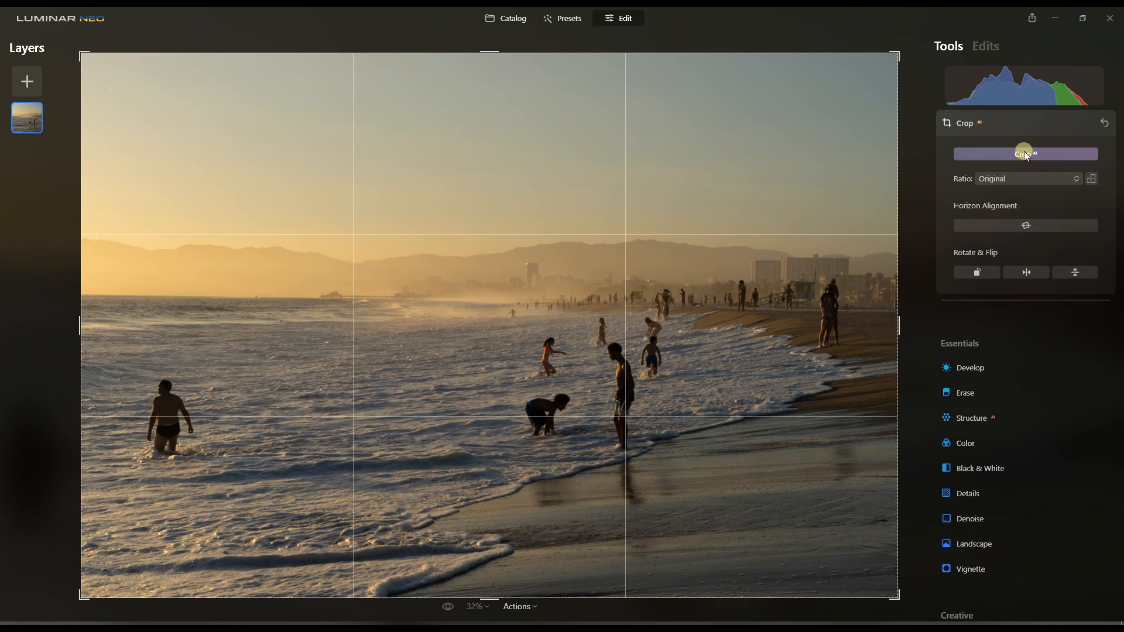
left_click(1025, 154)
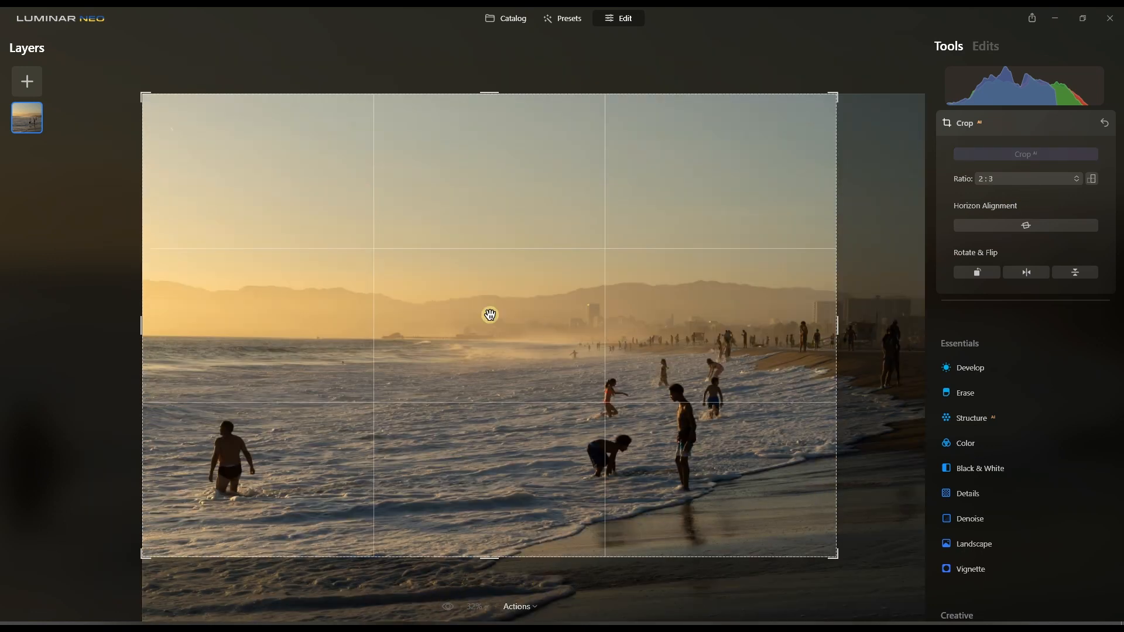
left_click(1106, 123)
left_click(1007, 127)
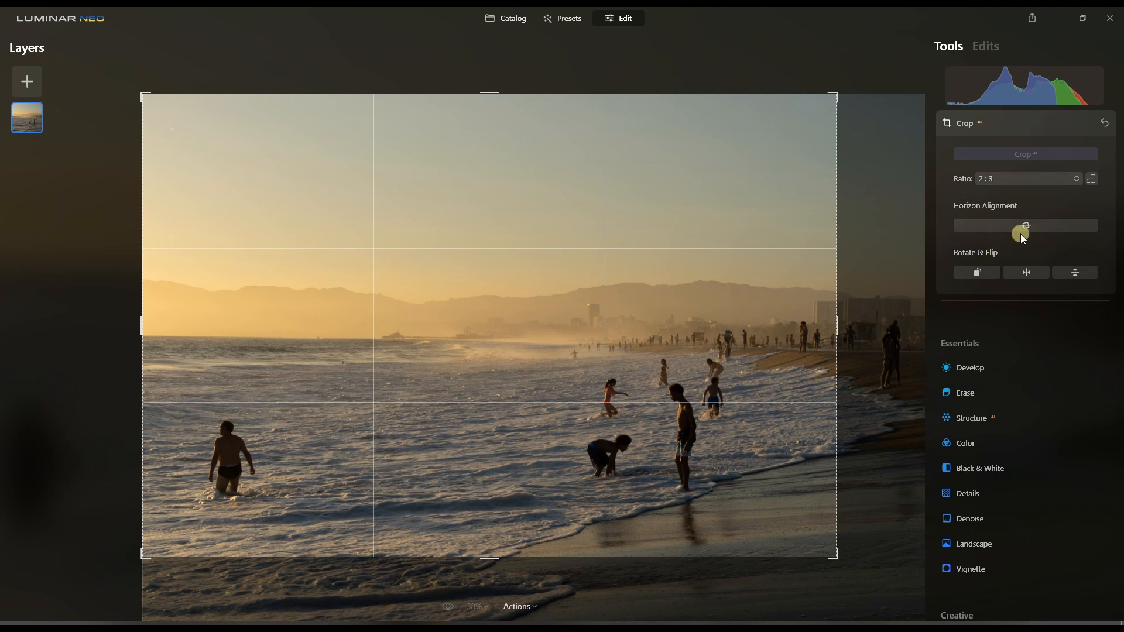
Try automatic horizon alignment on the cropped beach photo, preview the result, and reset the crop.
left_click(1028, 226)
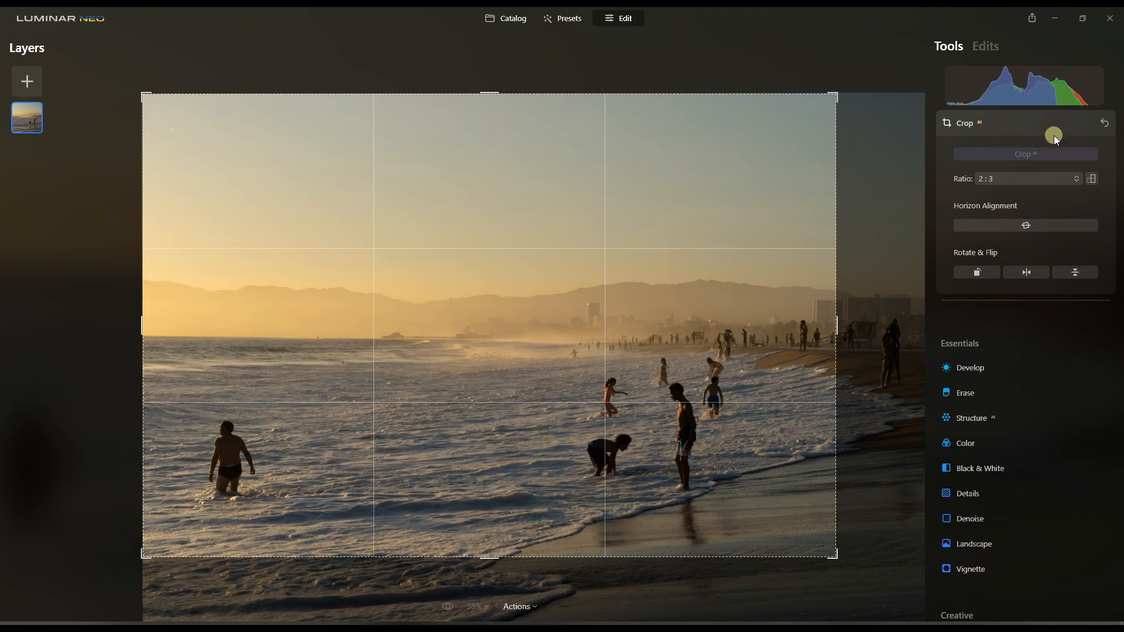
left_click(1028, 121)
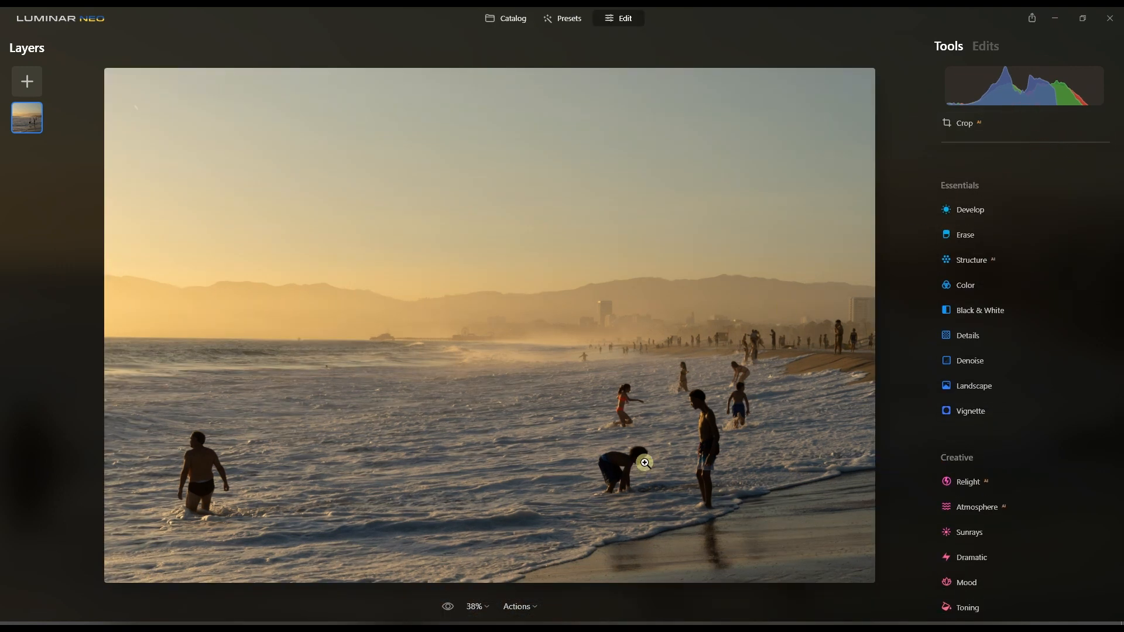
left_click(996, 126)
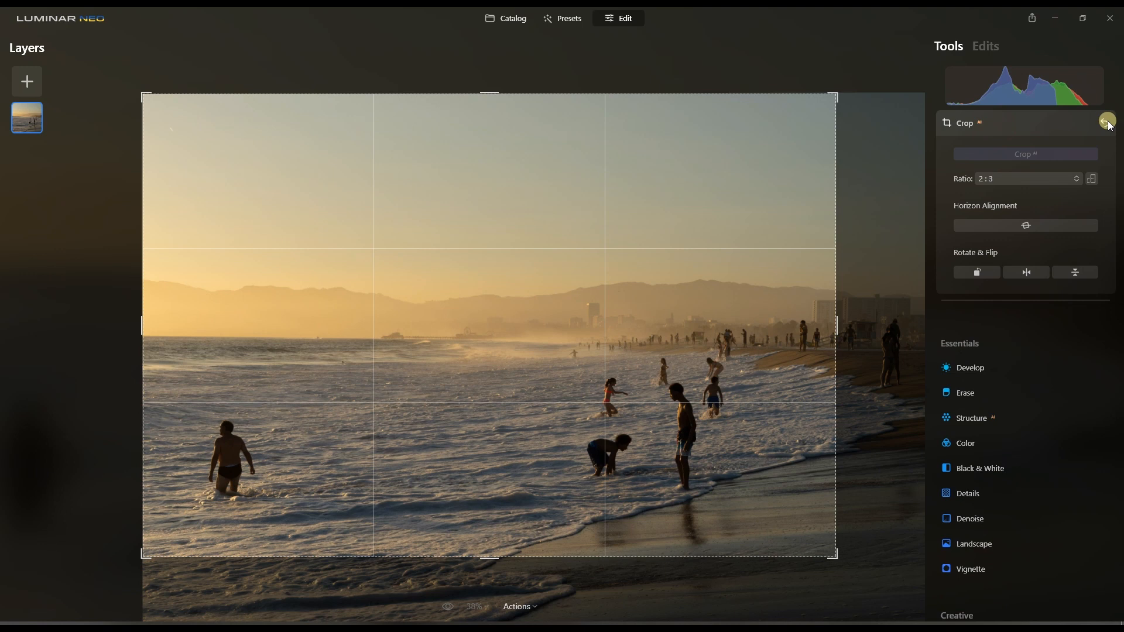
left_click(967, 130)
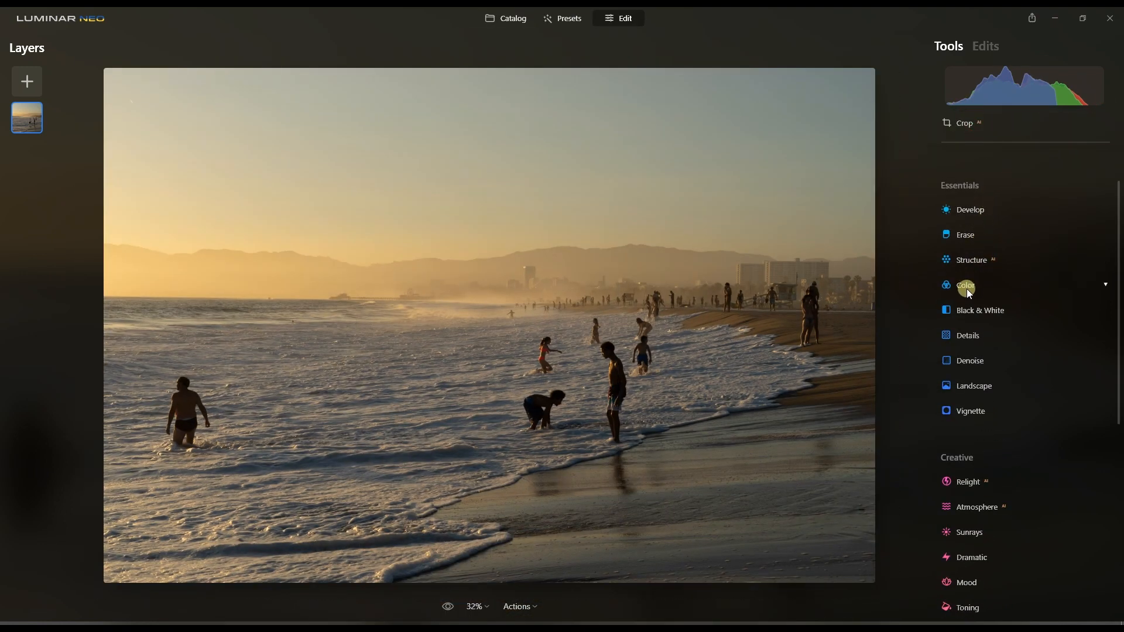
Set the Vertical transform to 2 in the Develop tool, and close the tool.
left_click(979, 206)
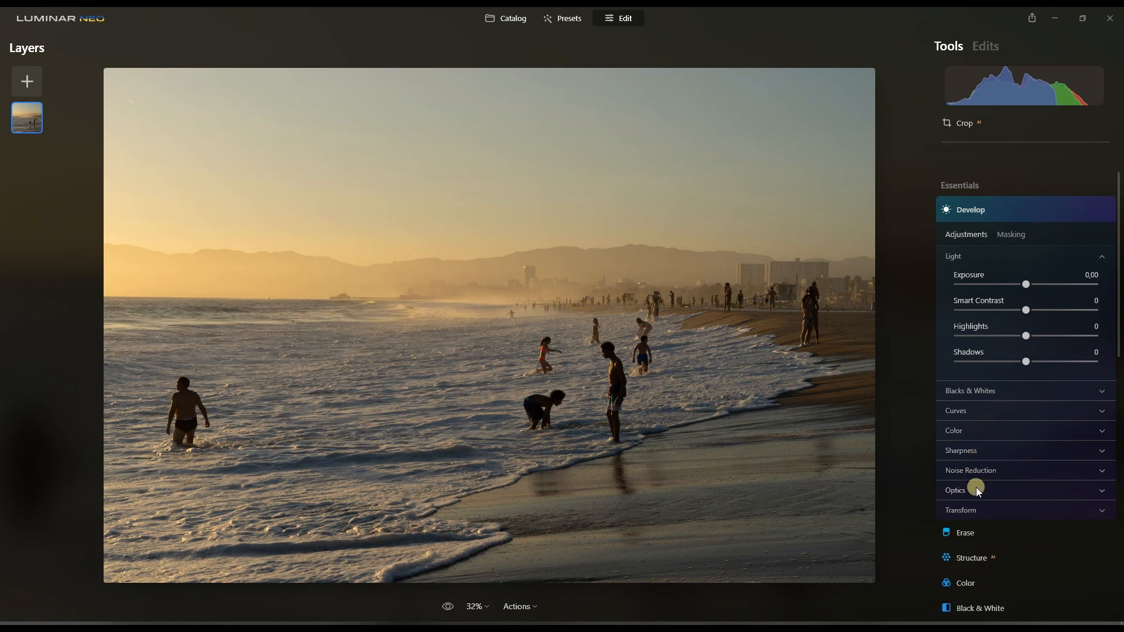
left_click(977, 509)
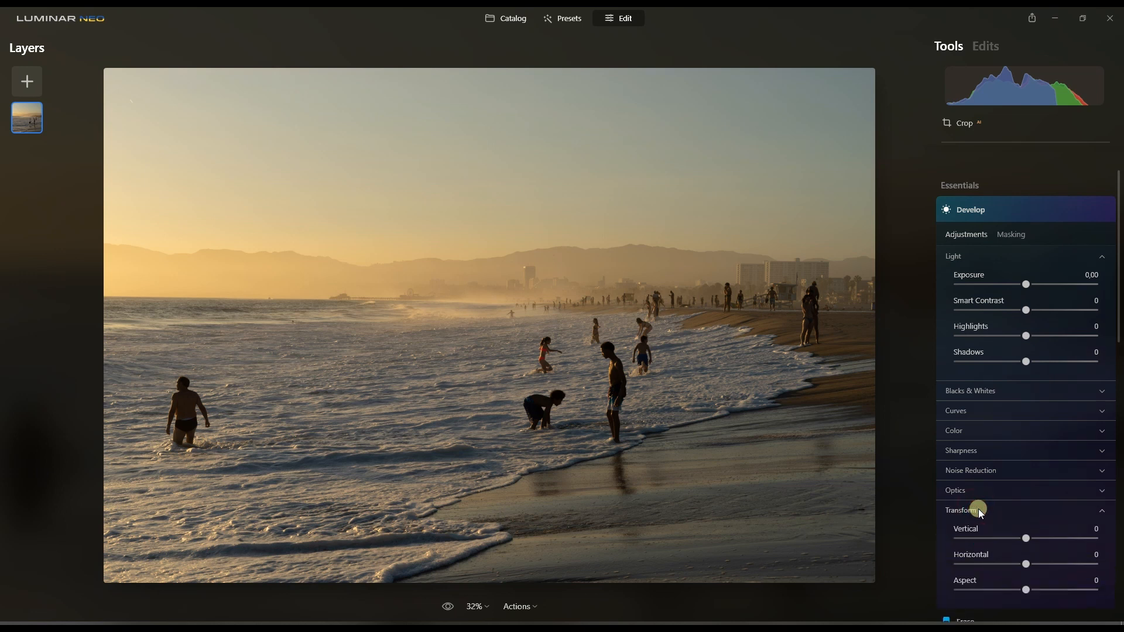
mouse_move(1028, 457)
left_mouse_down()
mouse_move(1077, 460)
mouse_move(951, 458)
mouse_move(1029, 460)
left_mouse_up()
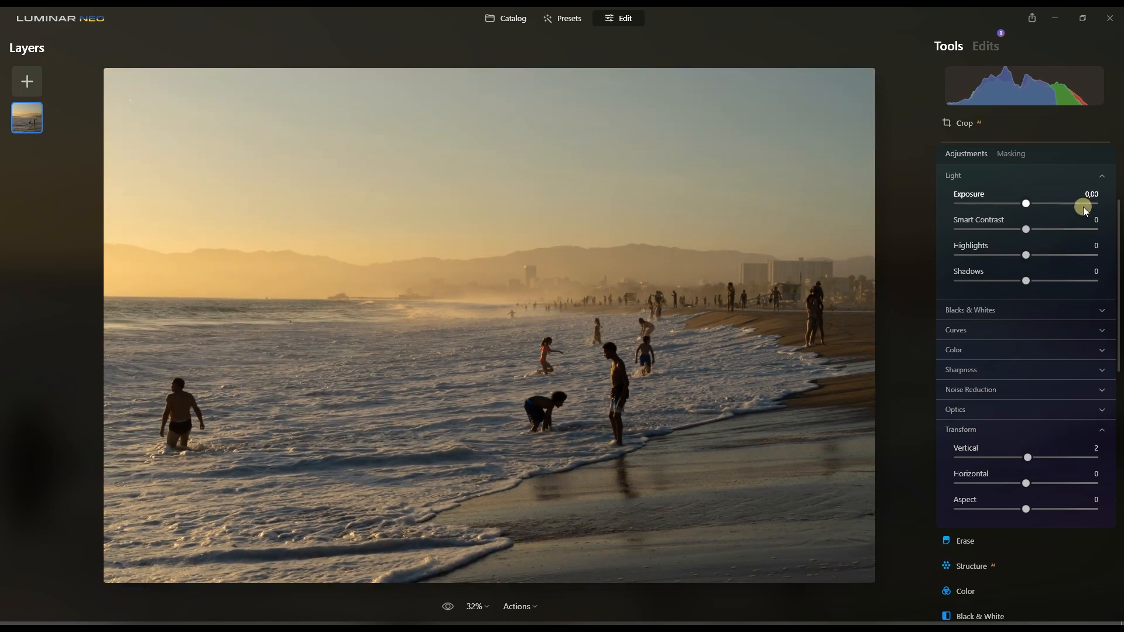
left_click(974, 428)
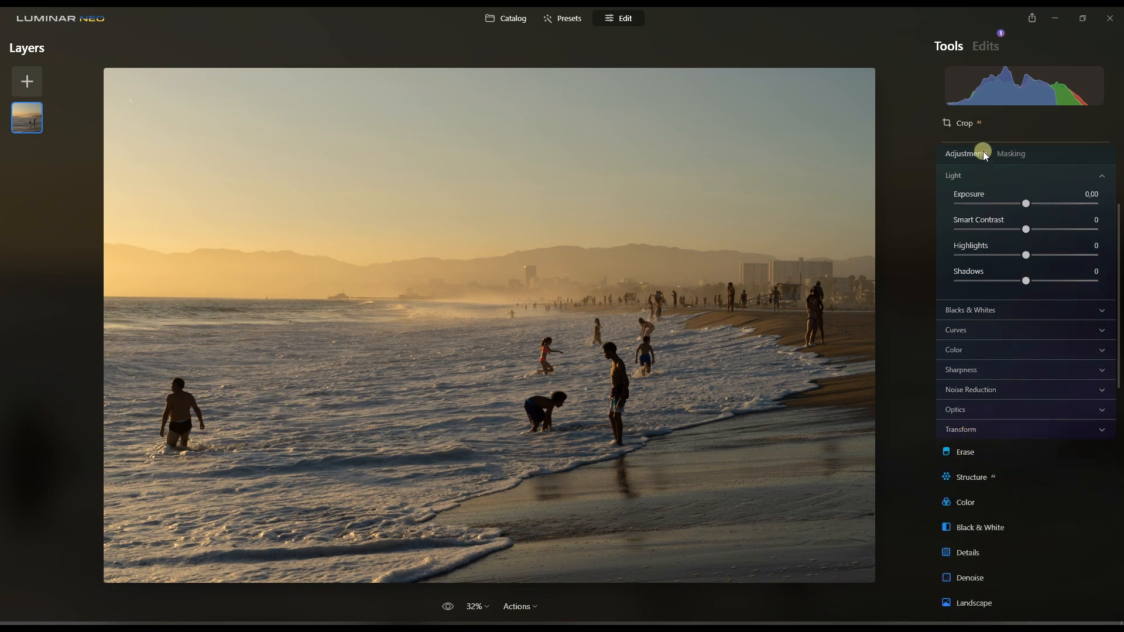
scroll(995, 173, "up", 2)
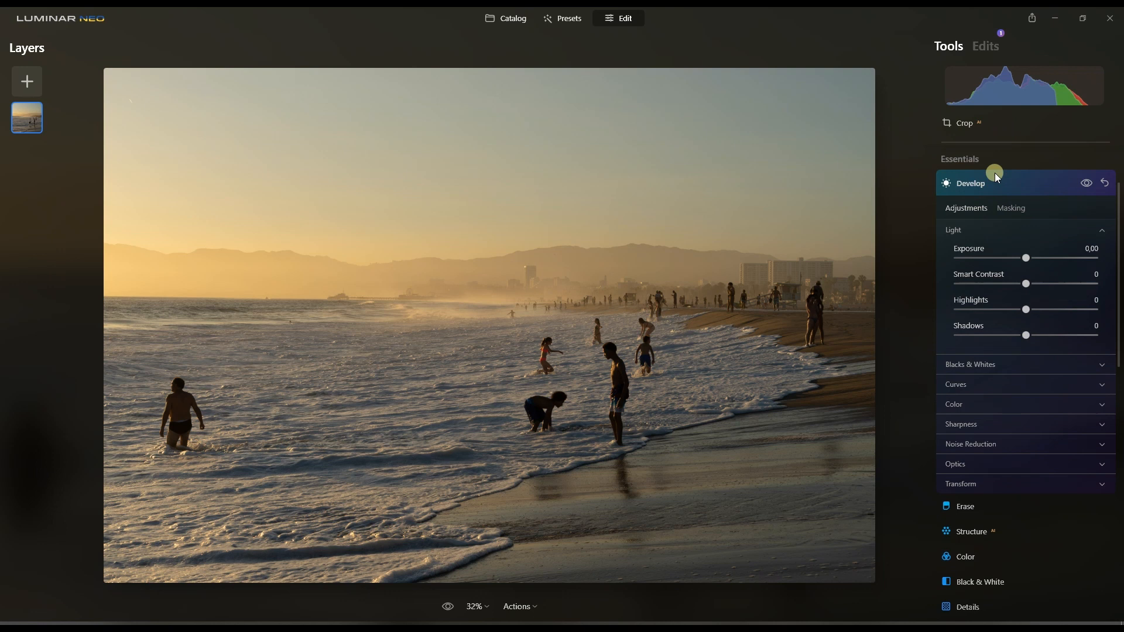
left_click(989, 199)
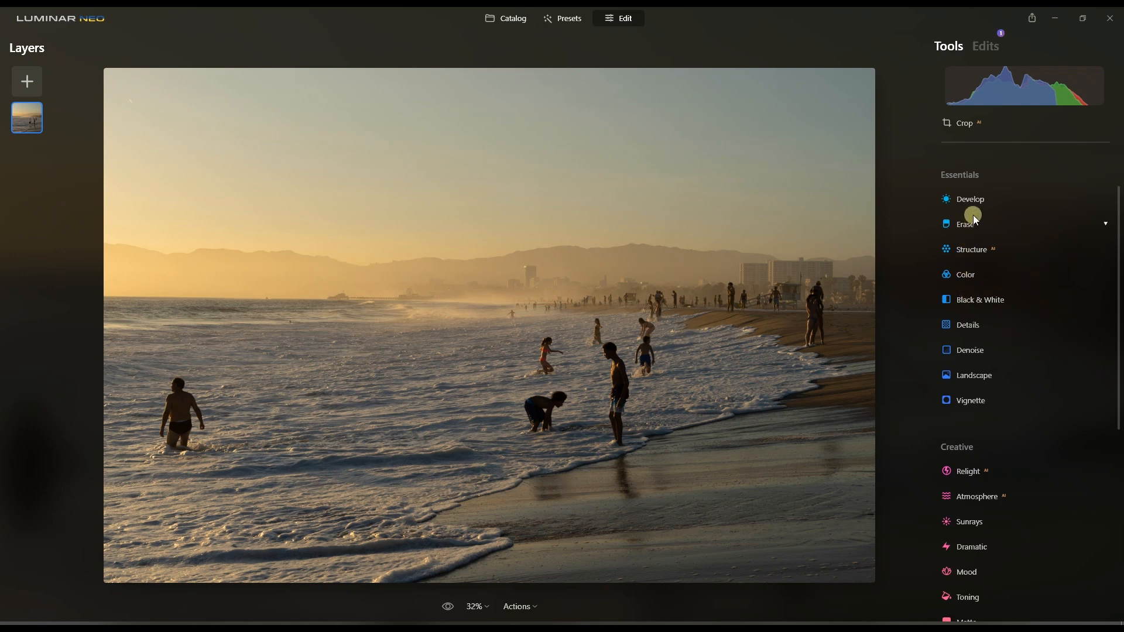
Try the Structure AI tool with Amount at -100 on the beach photo, and return Amount to 0.
left_click(979, 250)
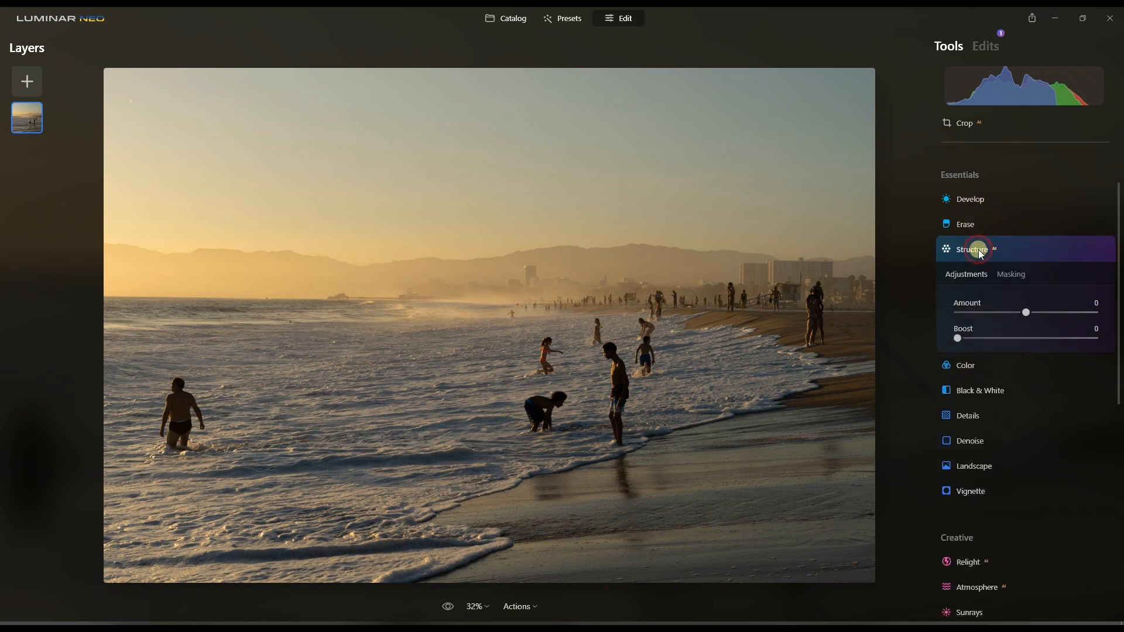
left_click_drag(1026, 312, 942, 318)
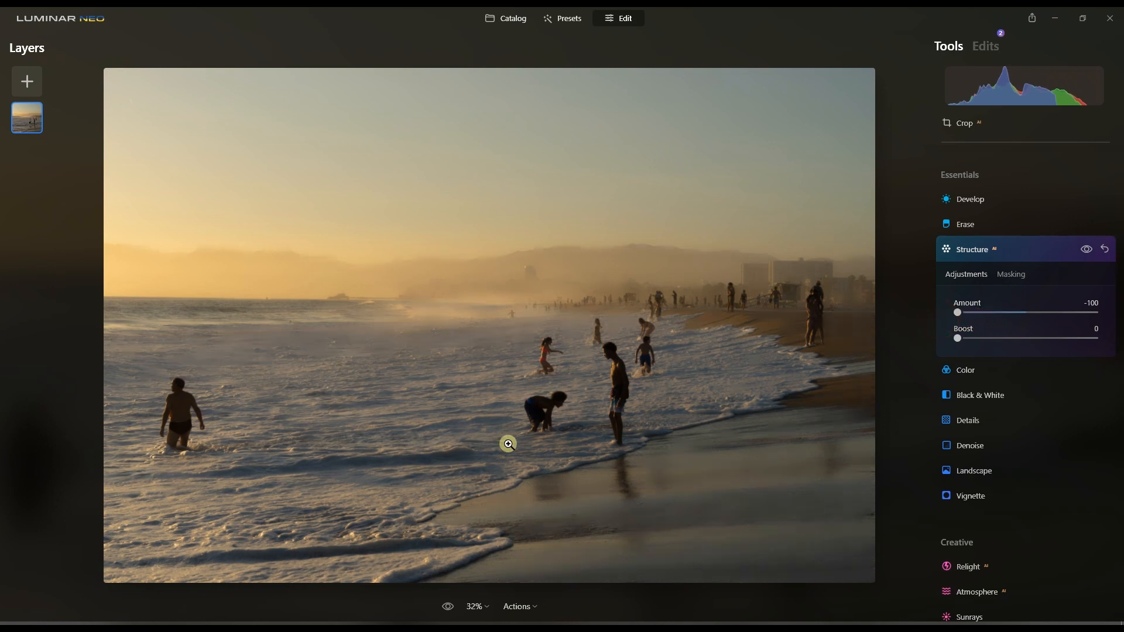
left_click_drag(962, 314, 1030, 329)
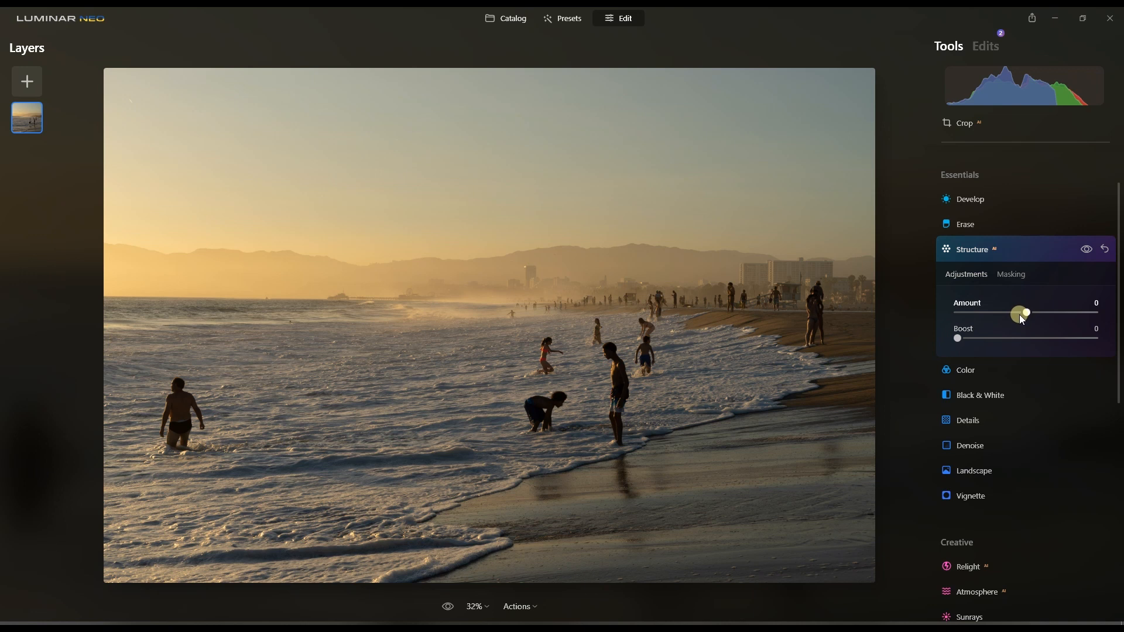
Try Structure AI's Boost with Amount at 26, and reset and close the tool.
left_click_drag(958, 340, 933, 361)
left_click_drag(1034, 315, 1045, 312)
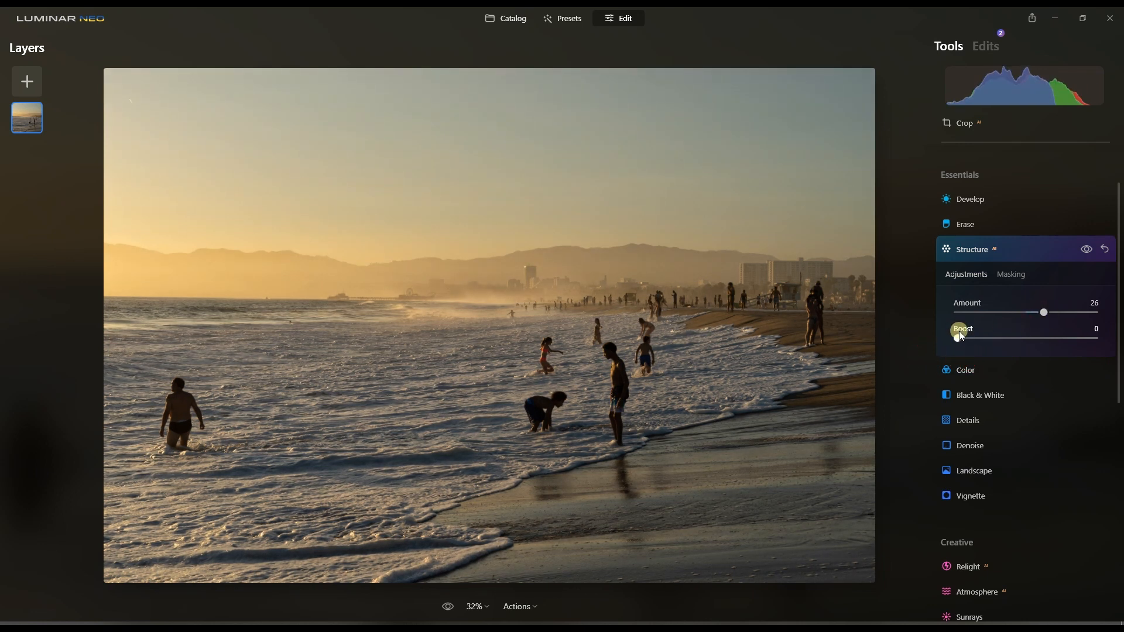
left_click(963, 338)
left_click_drag(965, 338, 926, 346)
left_click(1105, 249)
left_click(973, 252)
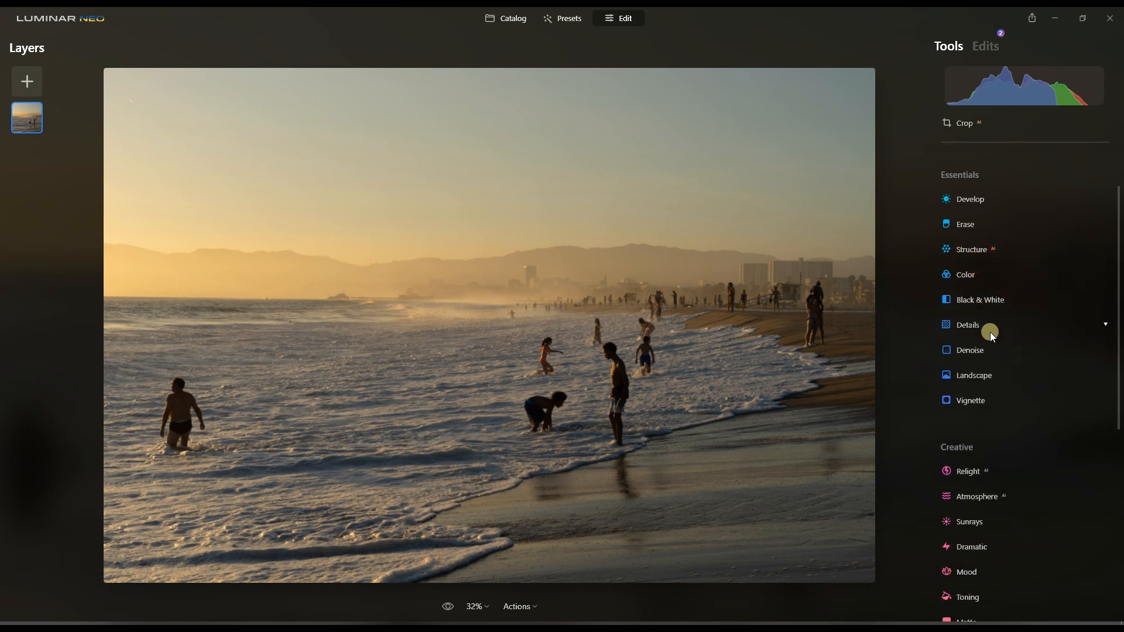
View the Color tool's adjustments, and open the Details tool's adjustments.
left_click(967, 277)
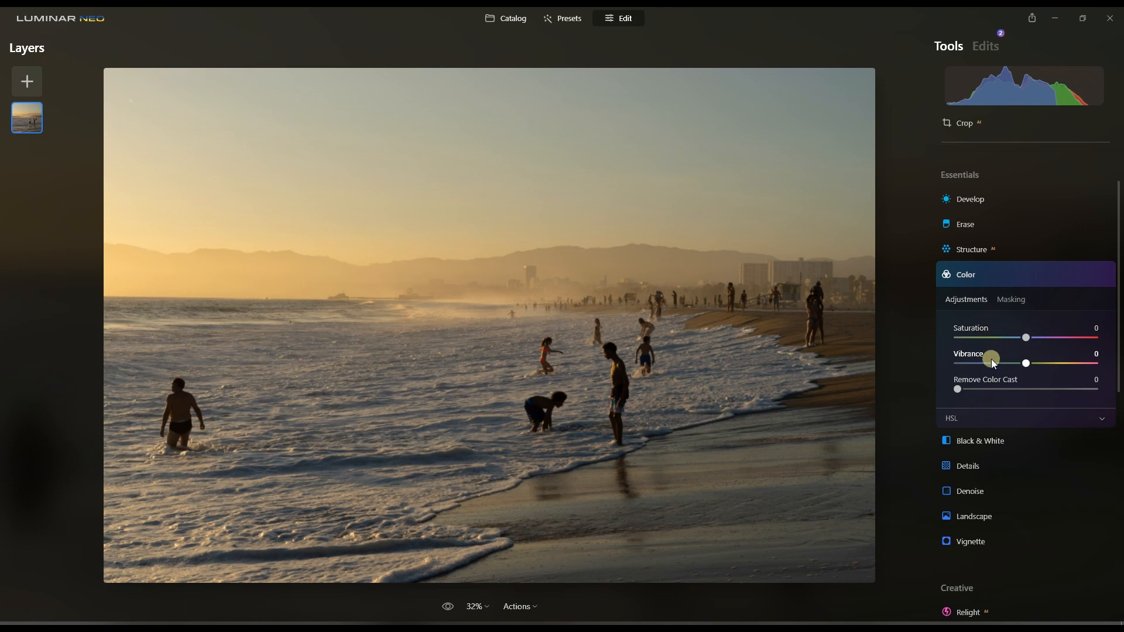
left_click(993, 277)
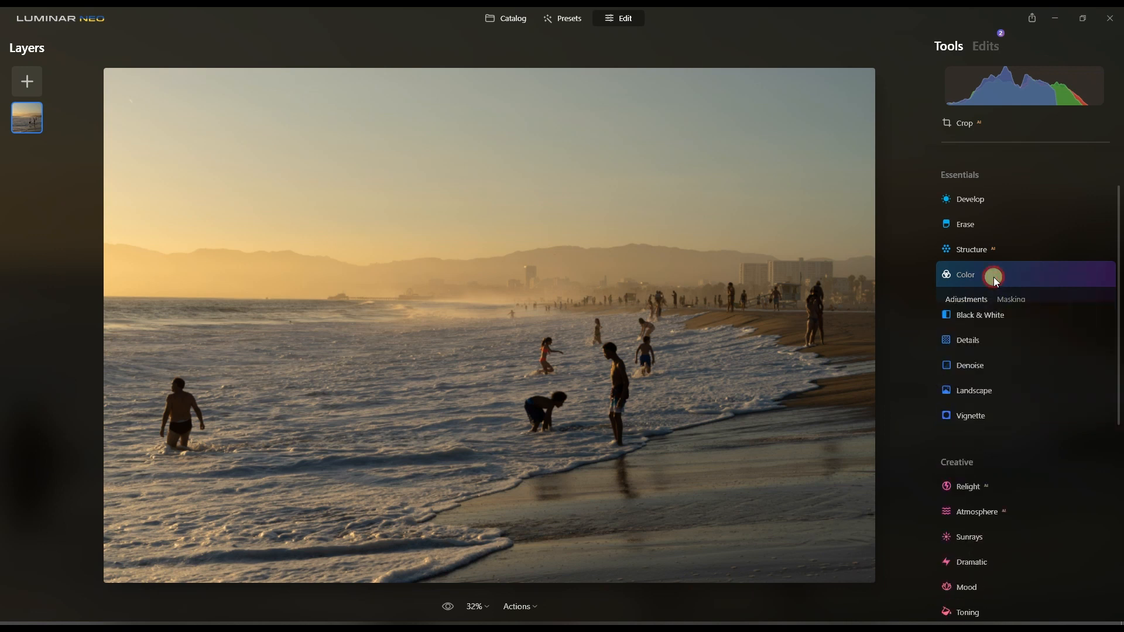
left_click(977, 327)
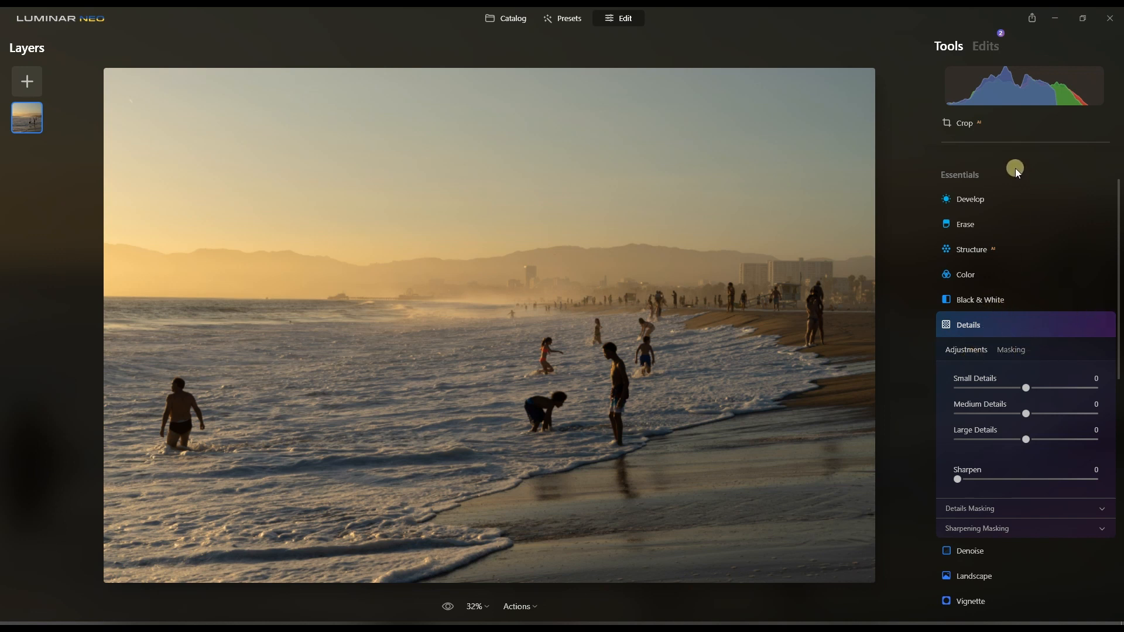
View the Details tool's masking options and the Denoise tool's adjustments, and close both tools.
left_click(1013, 349)
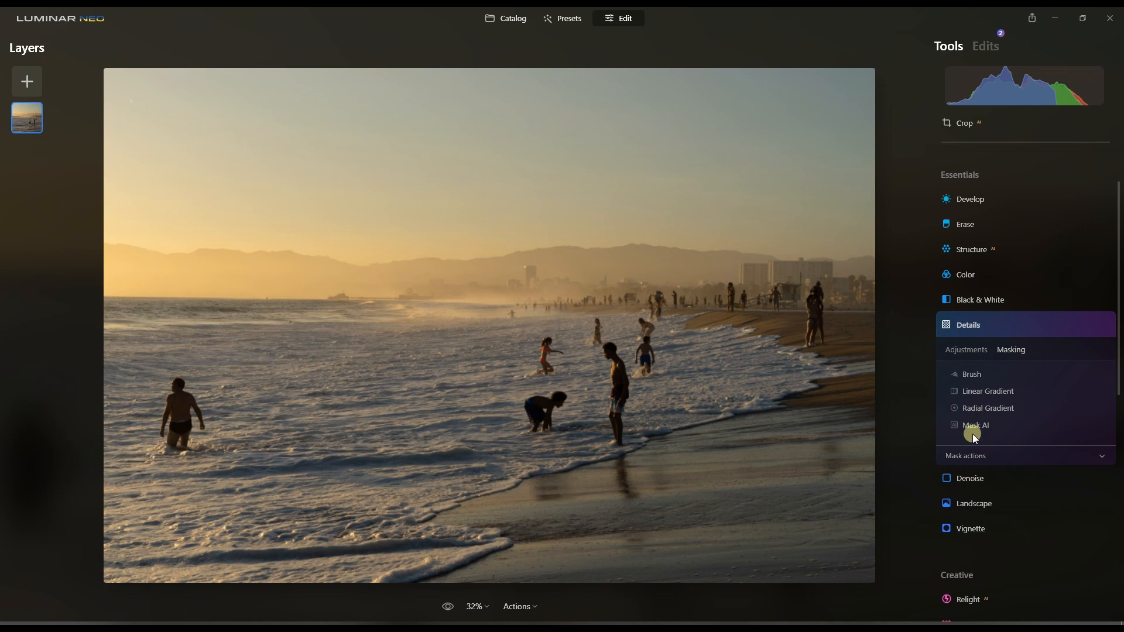
left_click(1006, 330)
left_click(979, 353)
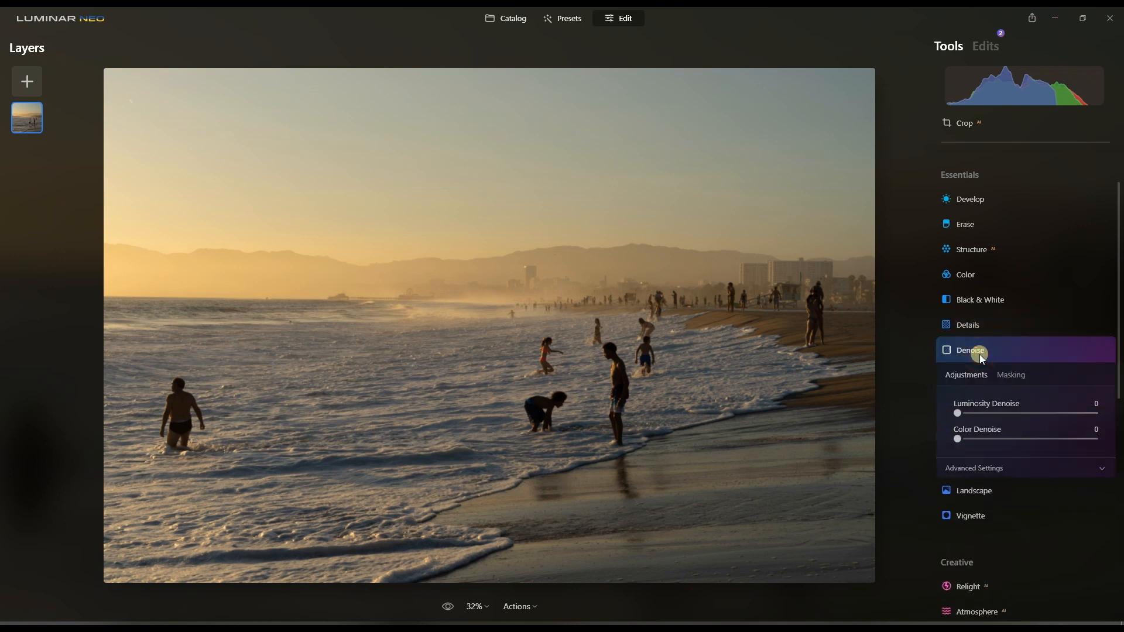
left_click(975, 348)
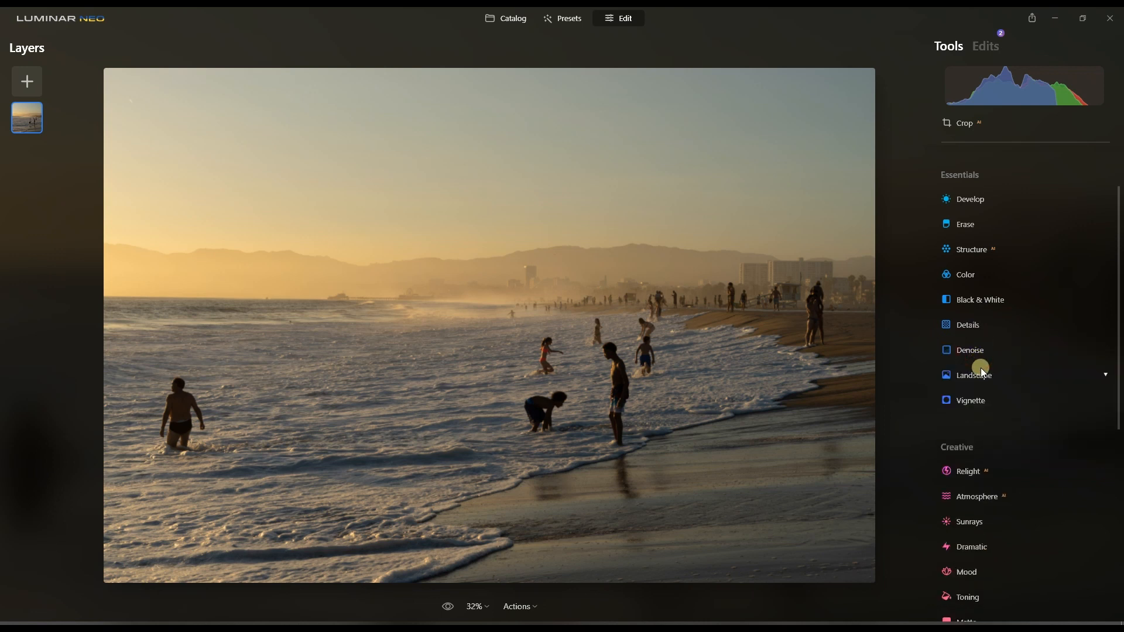
Try the Landscape tool's adjustment sliders on the beach photo, and return them all to 0.
left_click(985, 375)
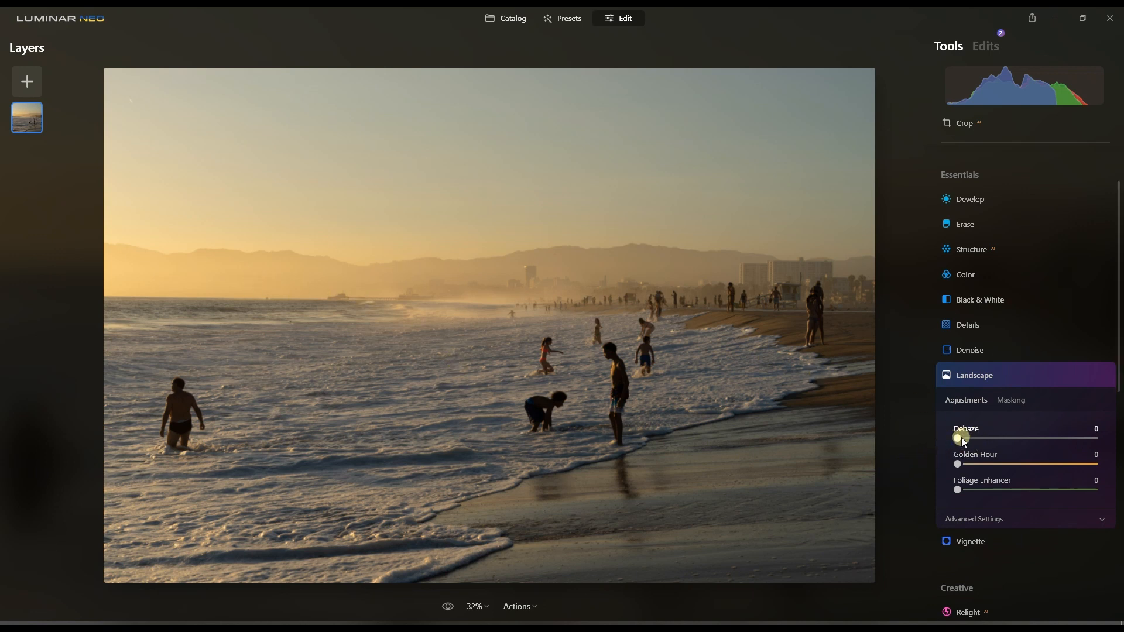
left_click_drag(962, 437, 979, 466)
left_click_drag(1050, 480, 957, 493)
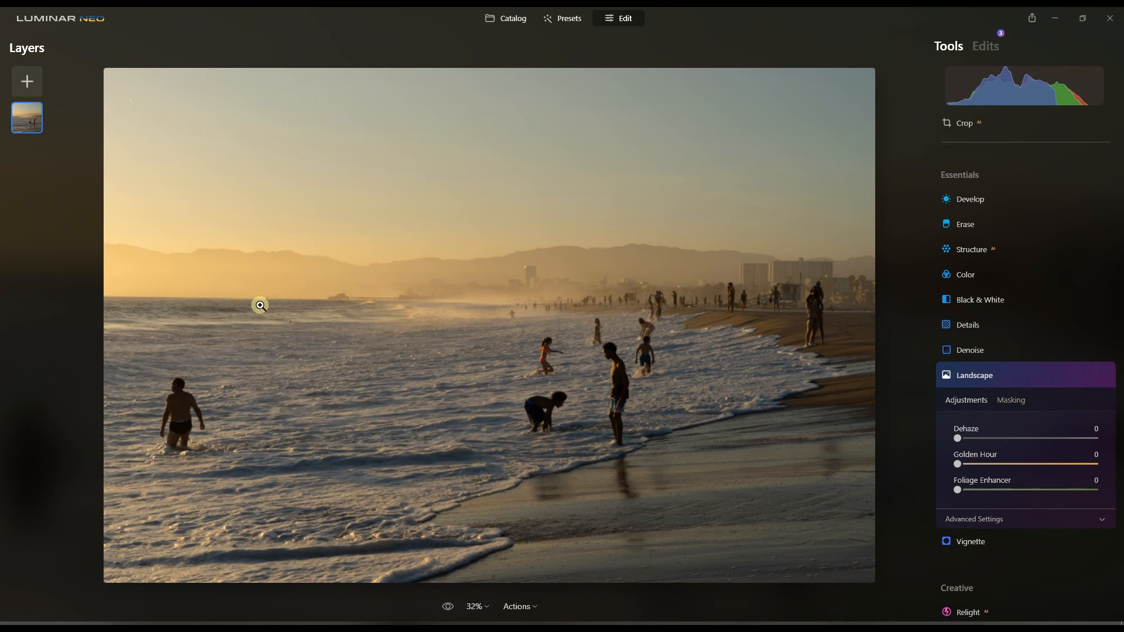
Open the Landscape tool's Mask AI options, and try the Human and Sky masks on the beach photo.
left_click(1016, 404)
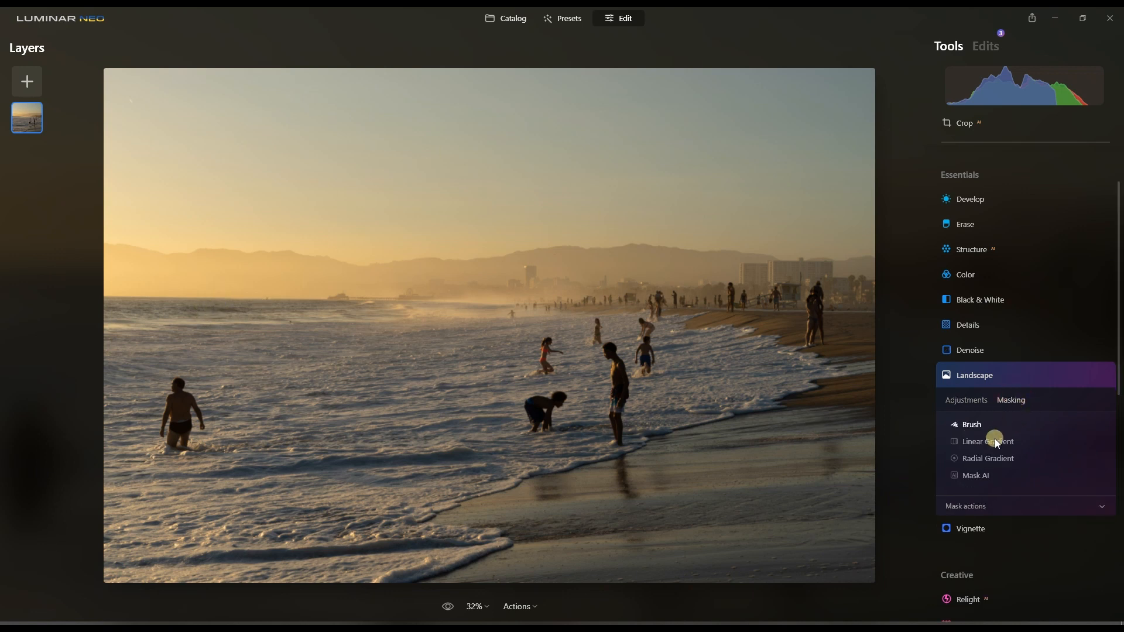
left_click(993, 474)
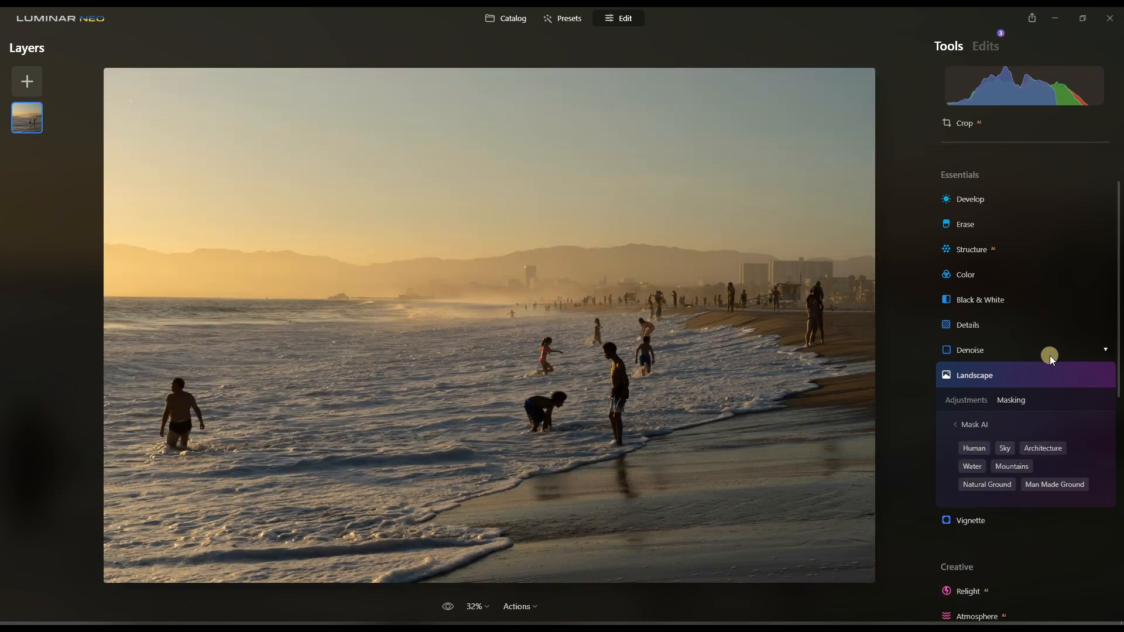
left_click(975, 448)
left_click(1007, 448)
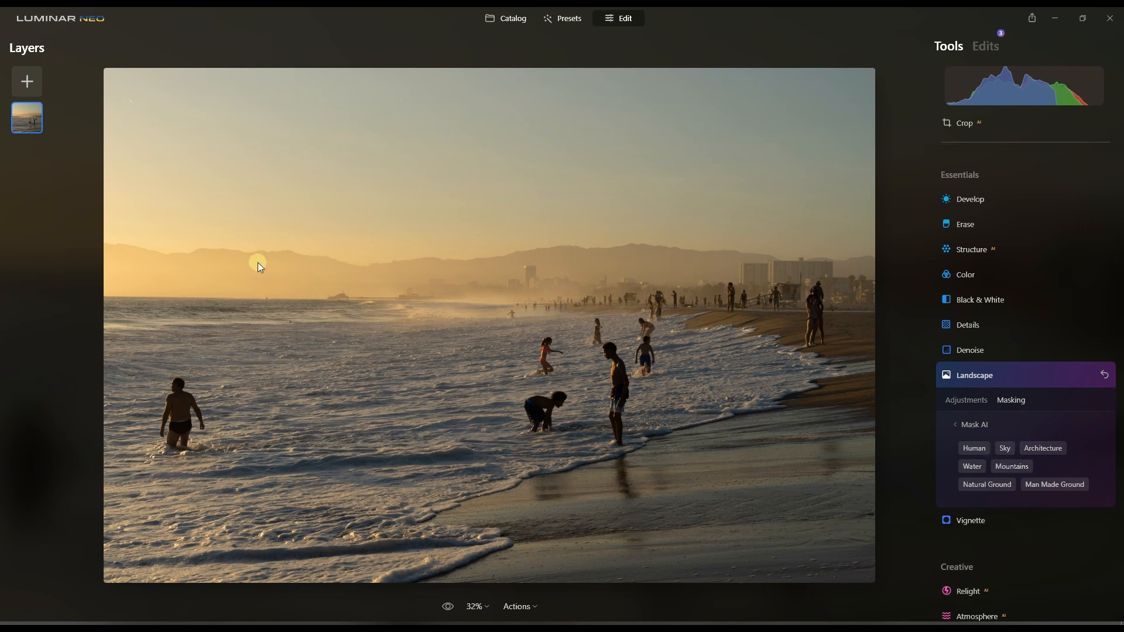
scroll(245, 249, "up", 5)
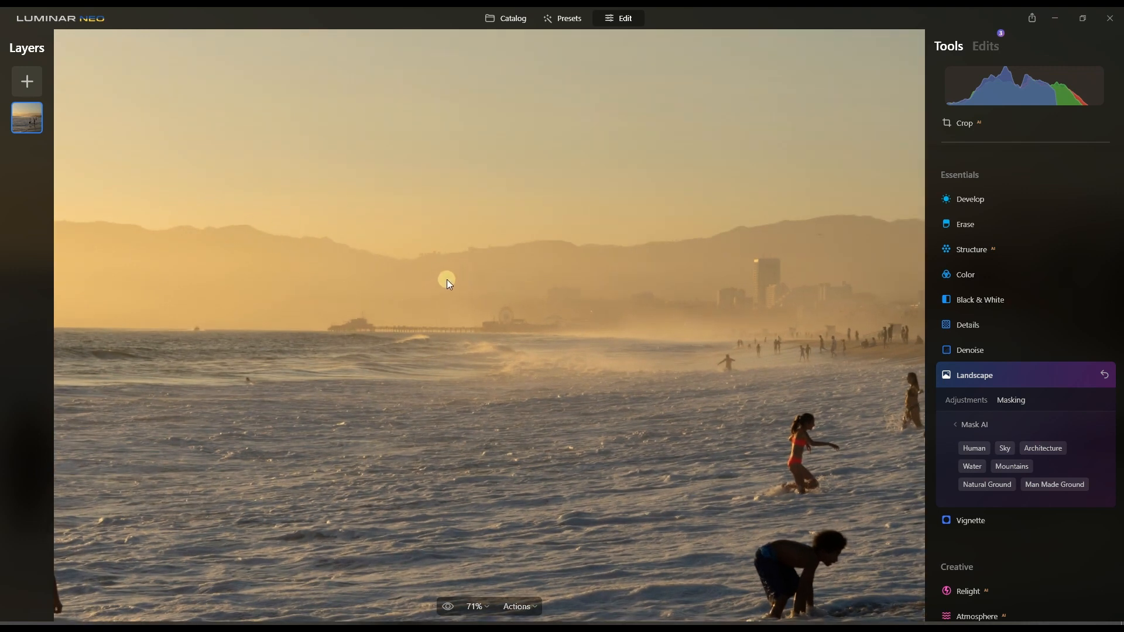
left_click(1002, 449)
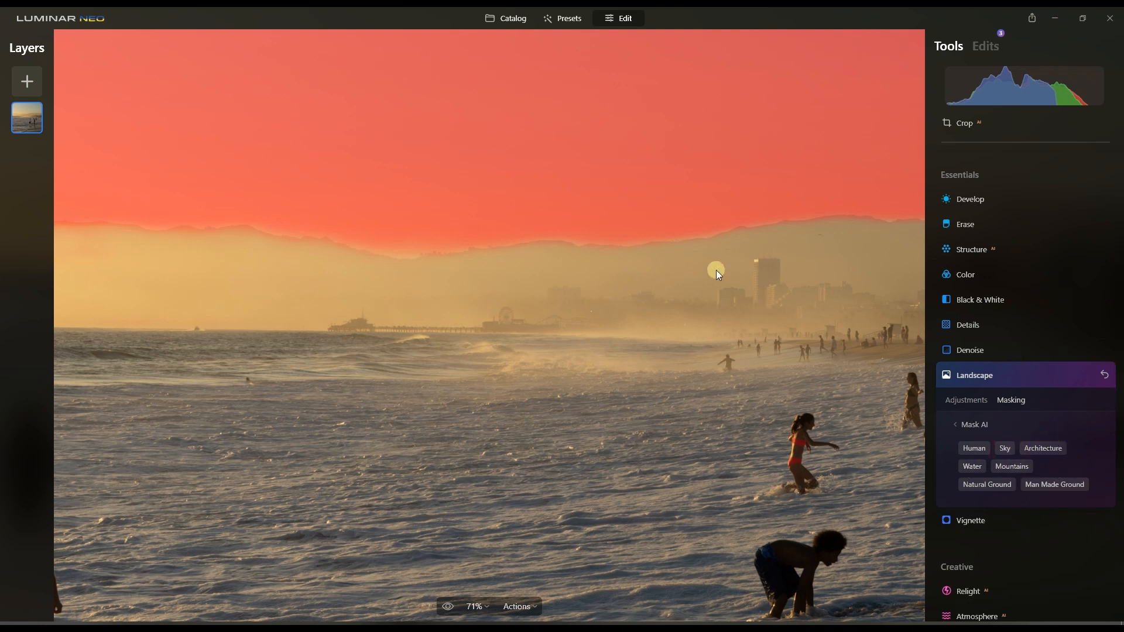
Switch the AI mask to Architecture, and inspect its coverage of the distant buildings up close.
left_click(1043, 449)
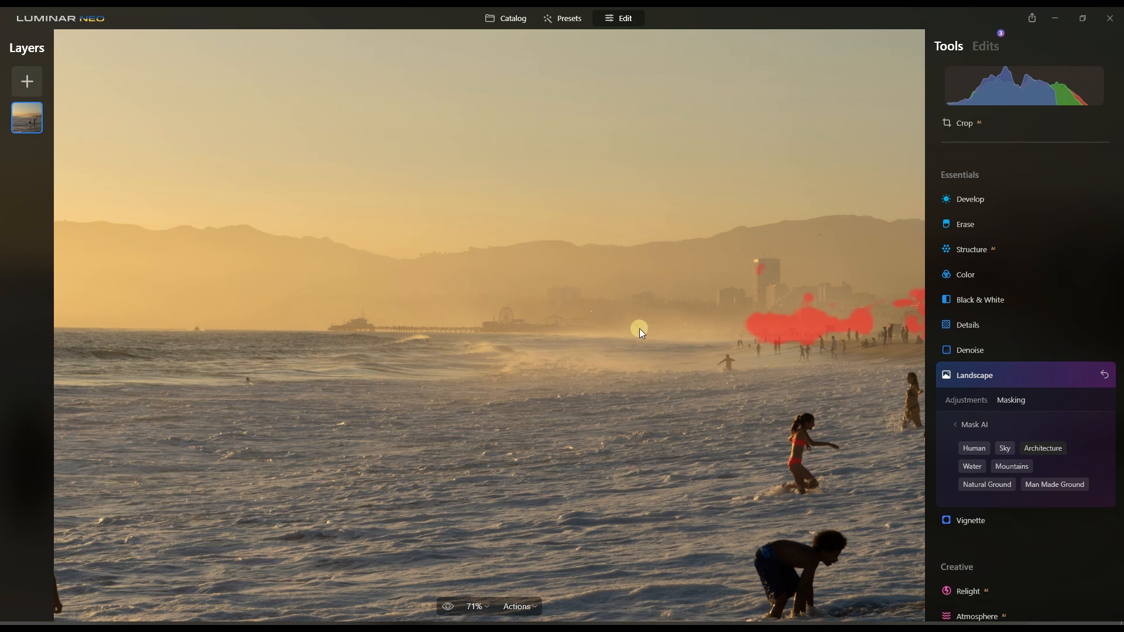
key("ctrl+0")
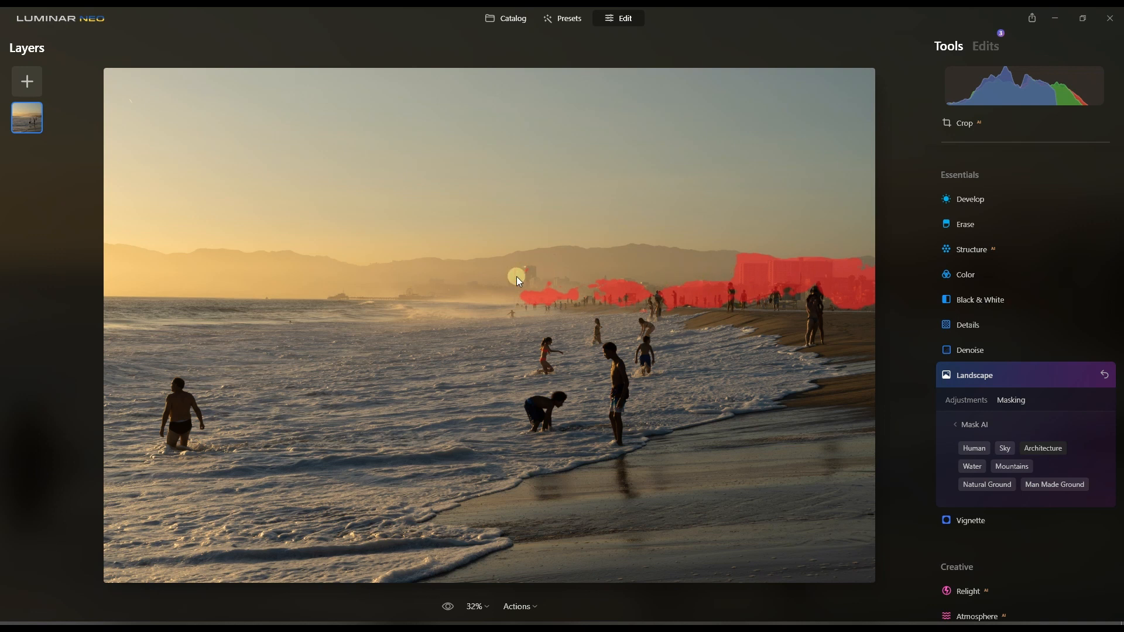
scroll(510, 283, "up", 5)
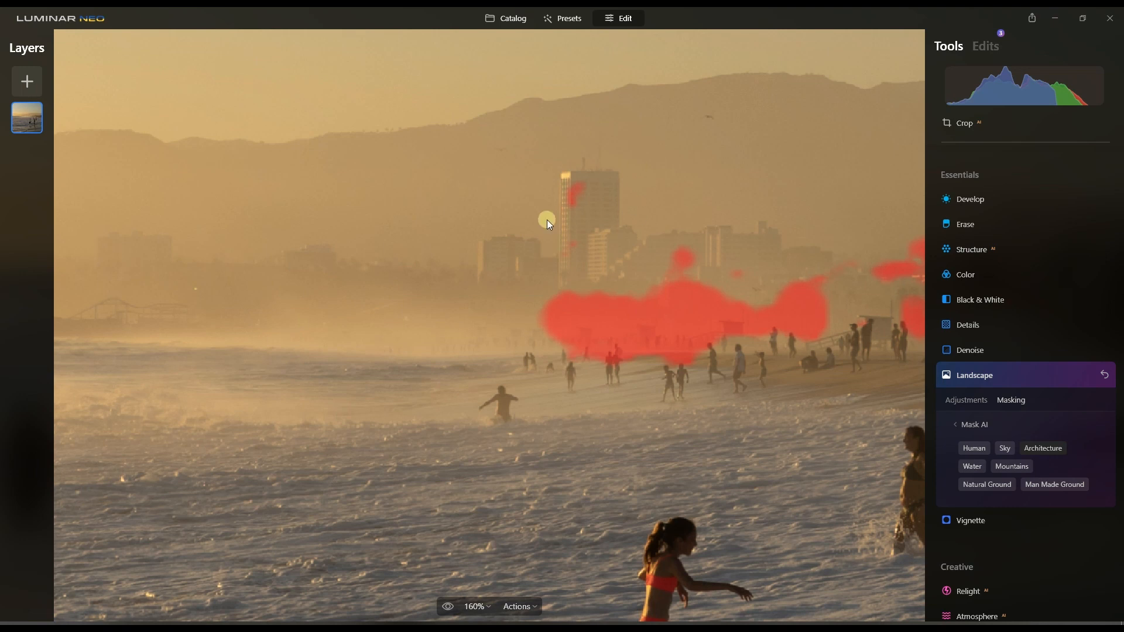
Switch the AI mask to Mountains, and inspect its coverage along the horizon.
left_click(1008, 469)
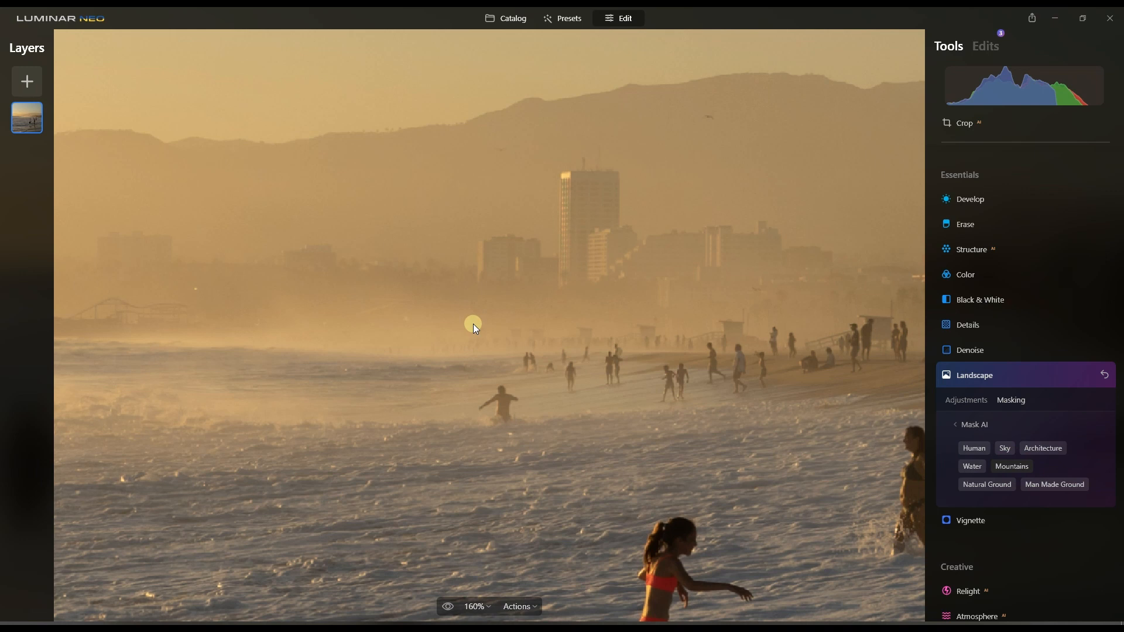
key("ctrl+0")
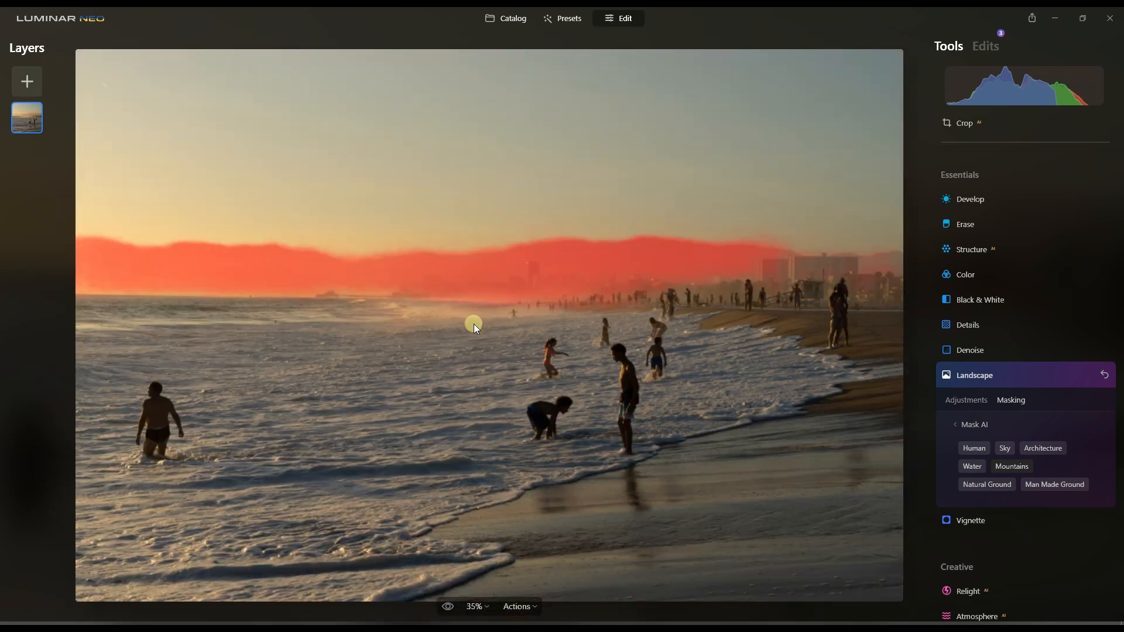
scroll(538, 264, "up", 3)
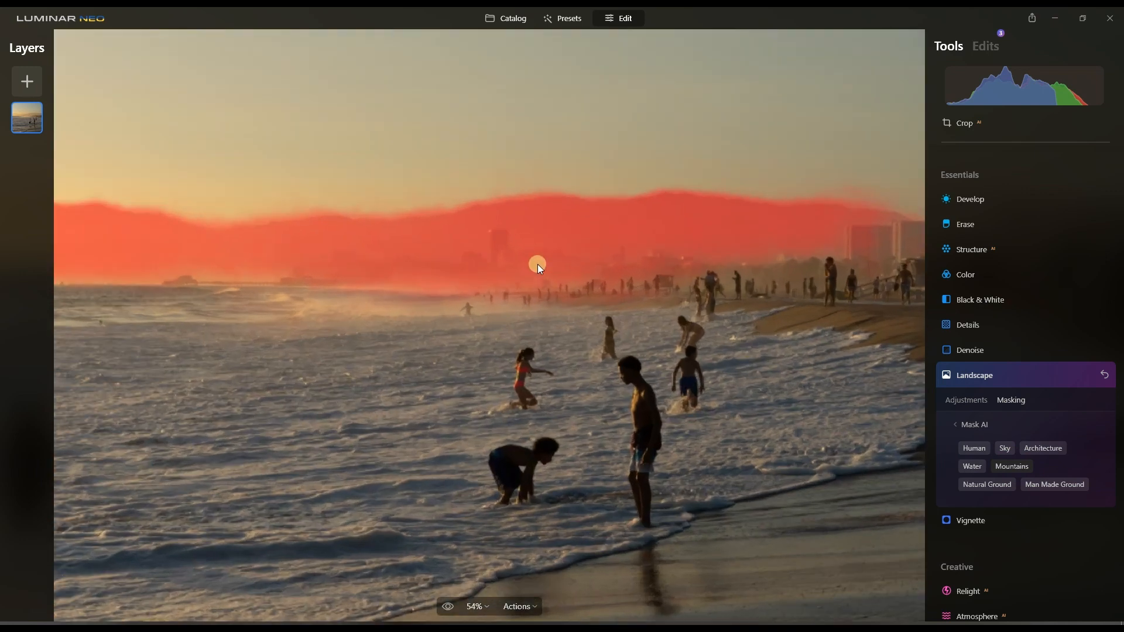
scroll(469, 246, "up", 2)
scroll(431, 220, "down", 5)
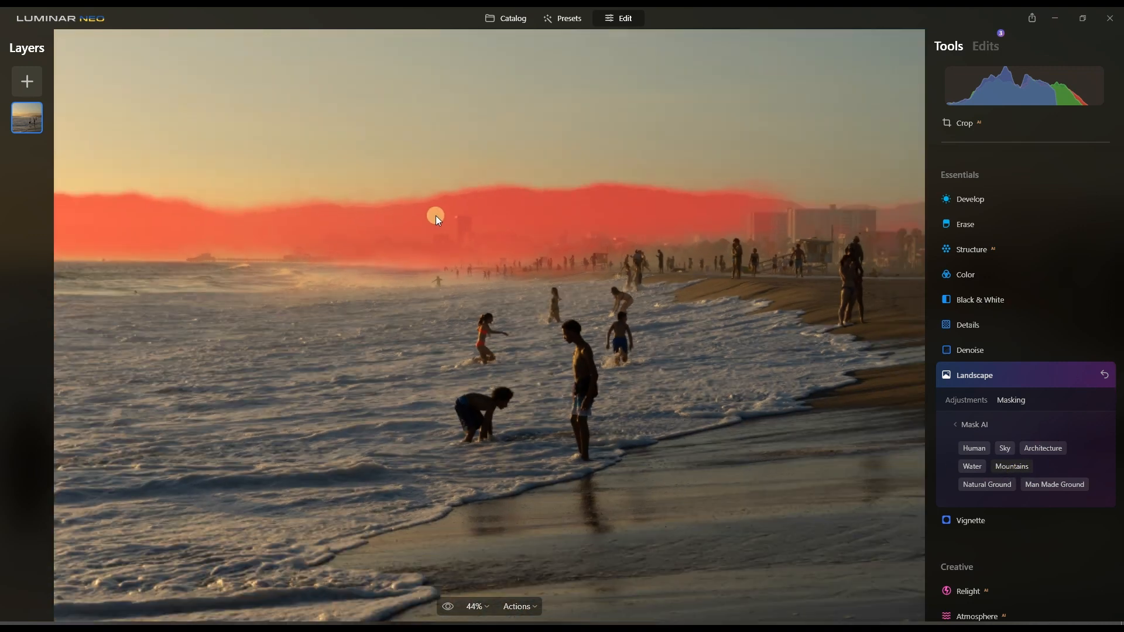
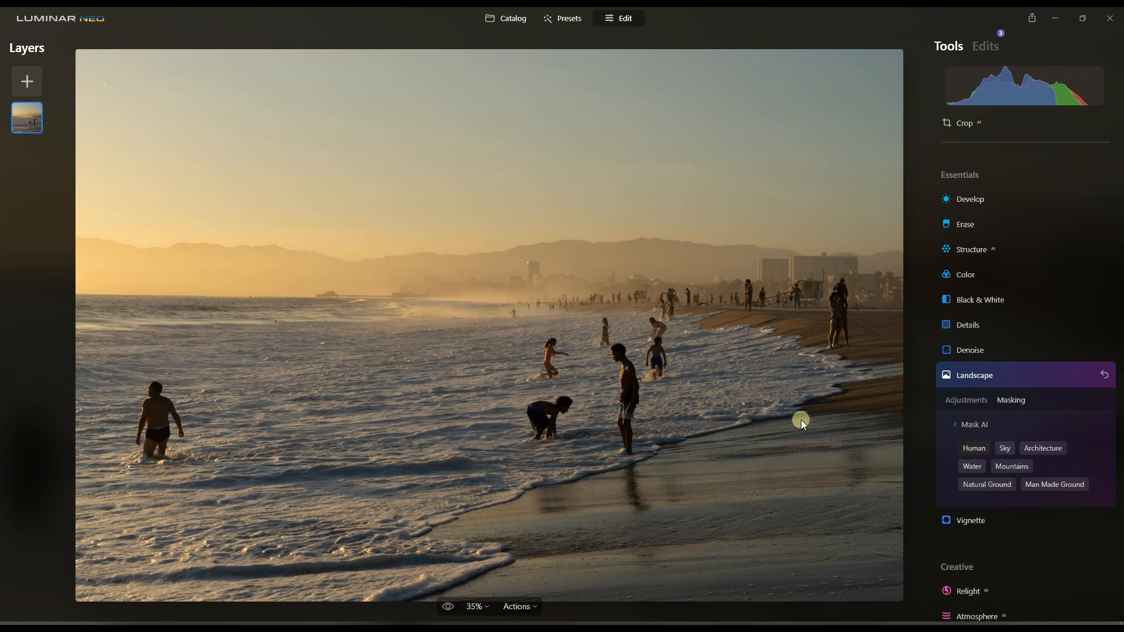
Clear the Human mask, and compare the beach photo with its unedited version.
left_click(976, 447)
left_click(448, 606)
left_click(447, 609)
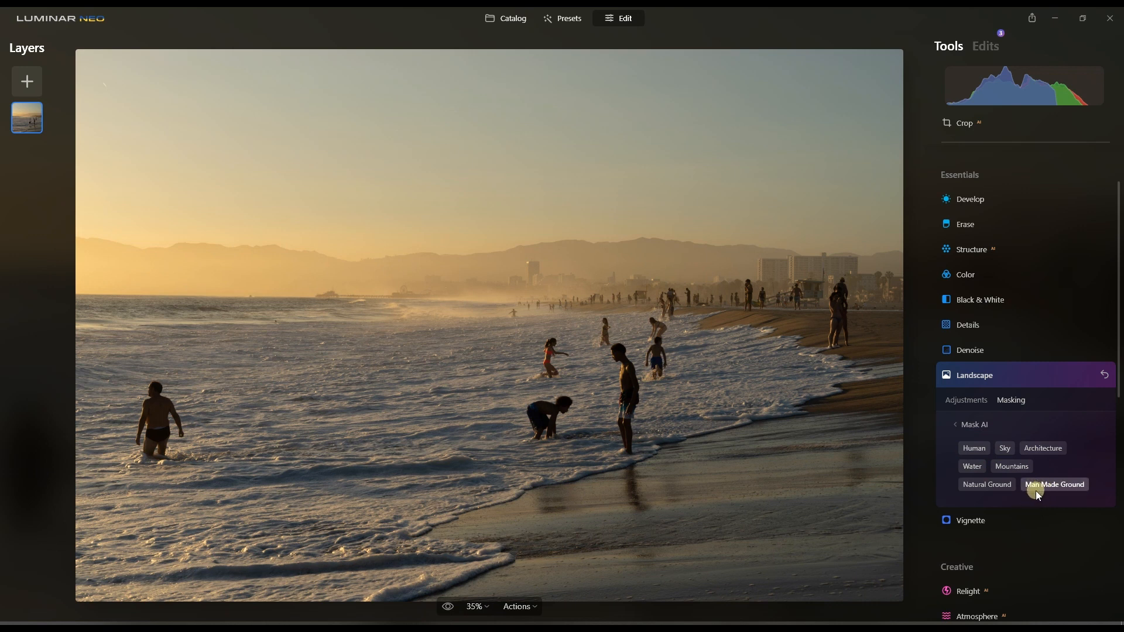
Try the Man Made Ground and Natural Ground masks, clear them, and close the Landscape tool.
left_click(1066, 484)
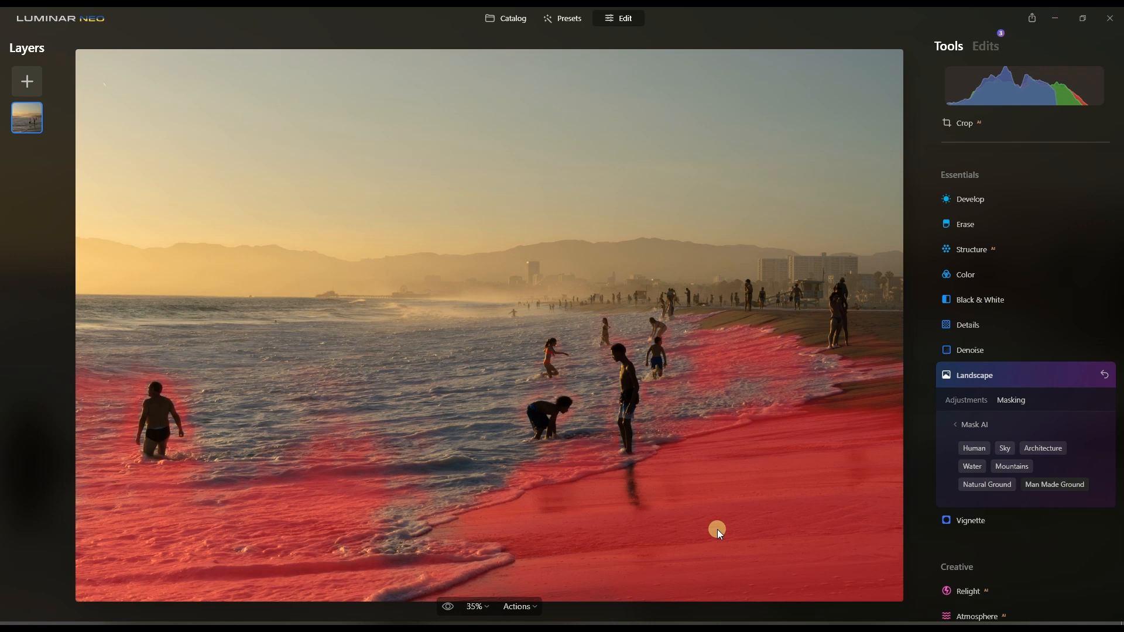
left_click(1080, 487)
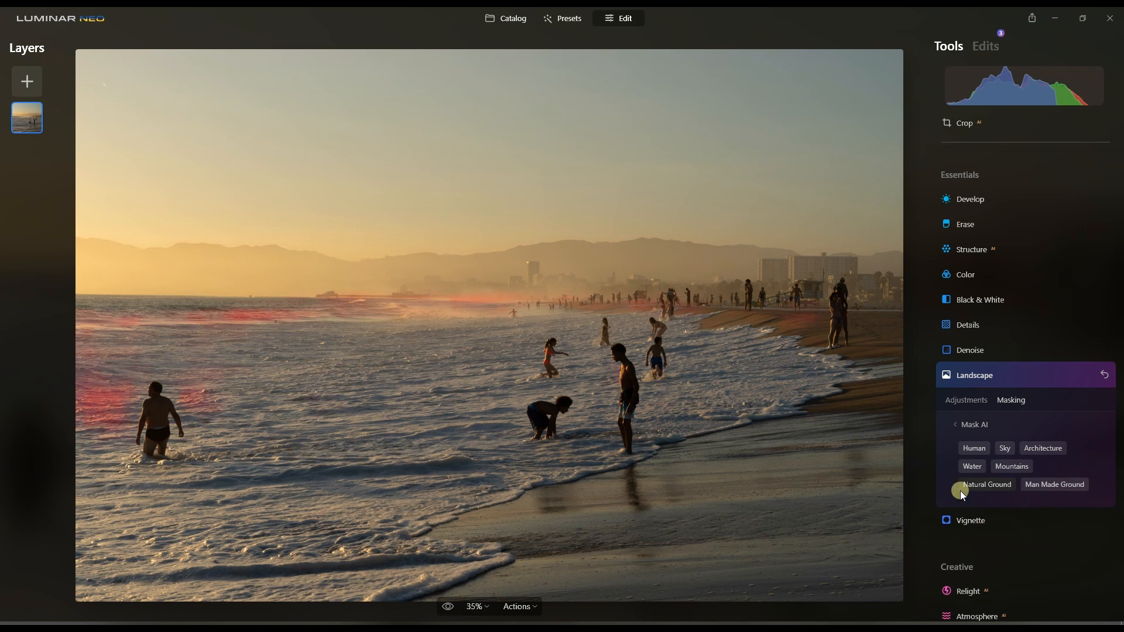
left_click(991, 486)
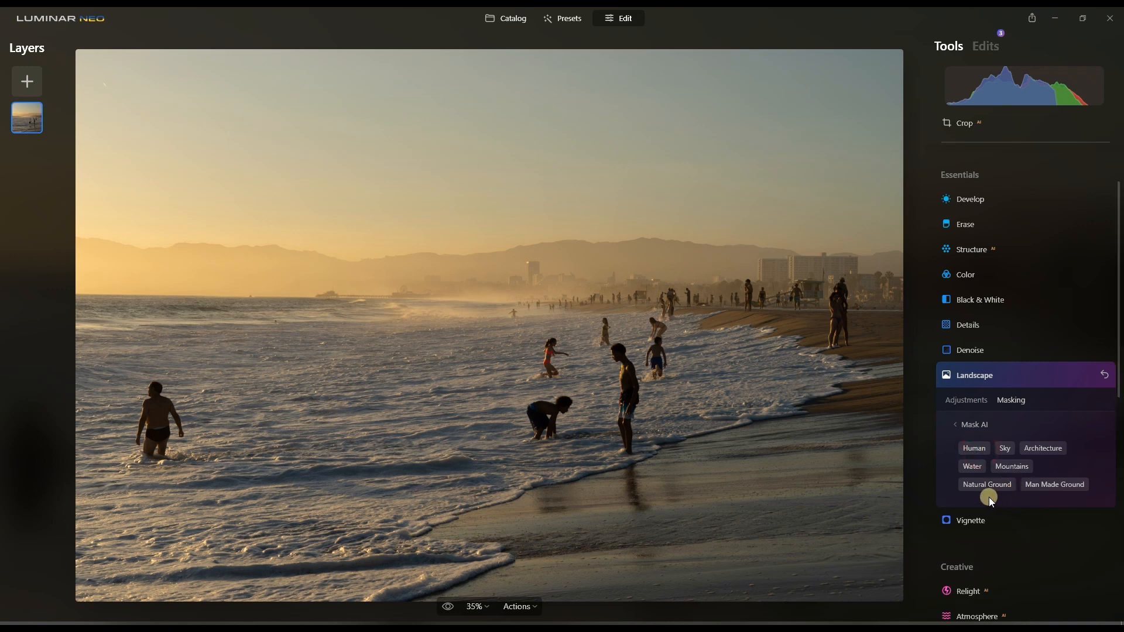
left_click(993, 374)
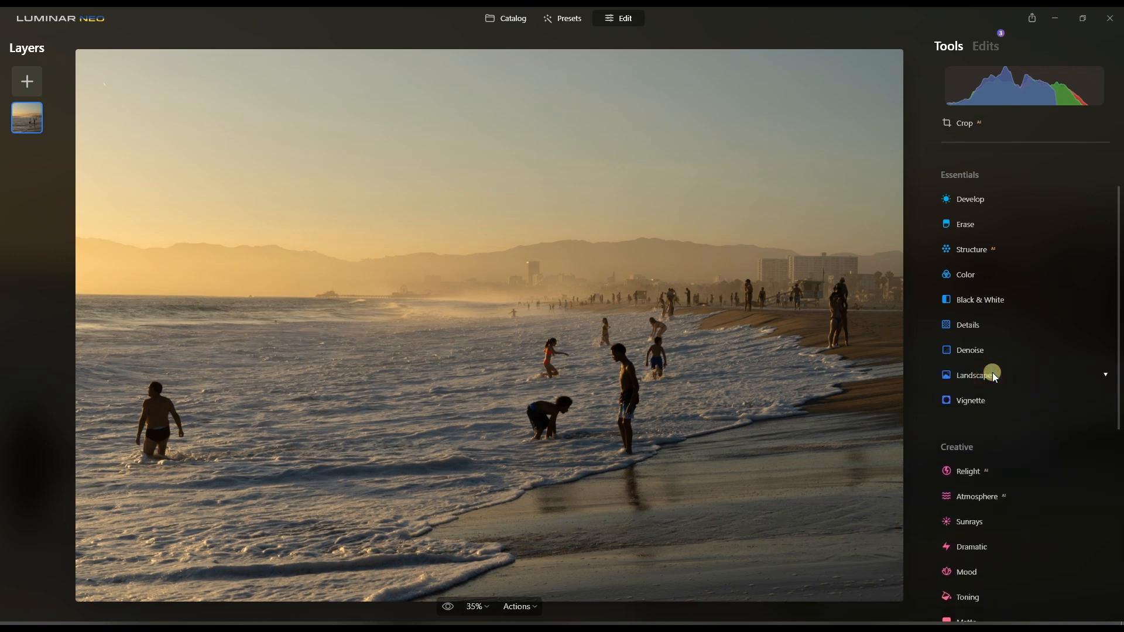
Open the close-up portrait photo from the Sample Images catalog for editing.
scroll(996, 392, "down", 5)
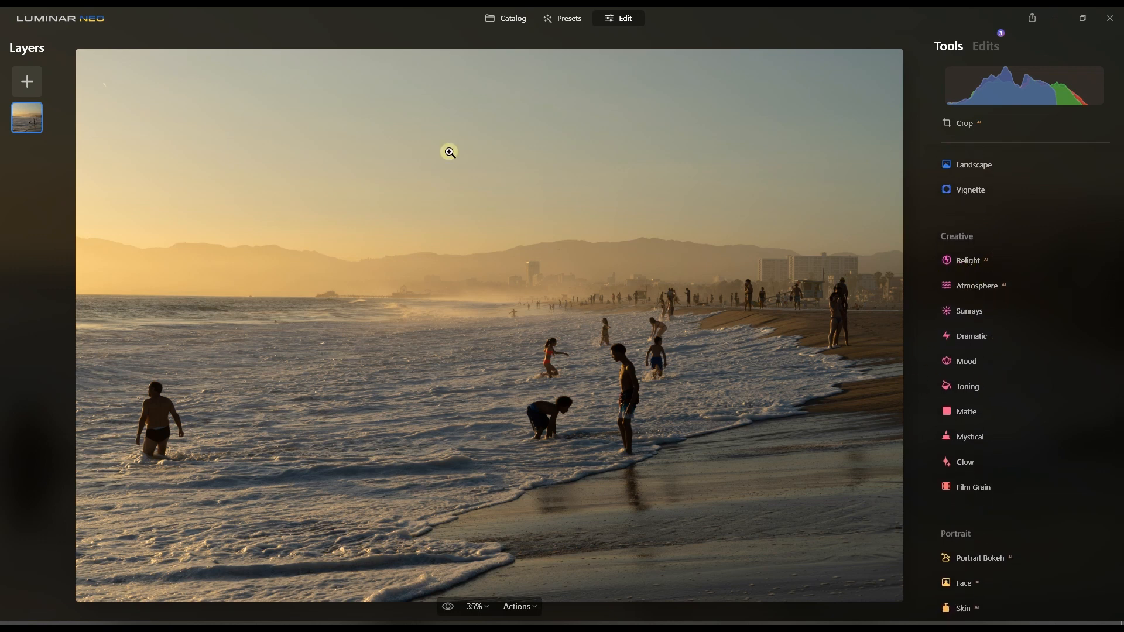
left_click(511, 20)
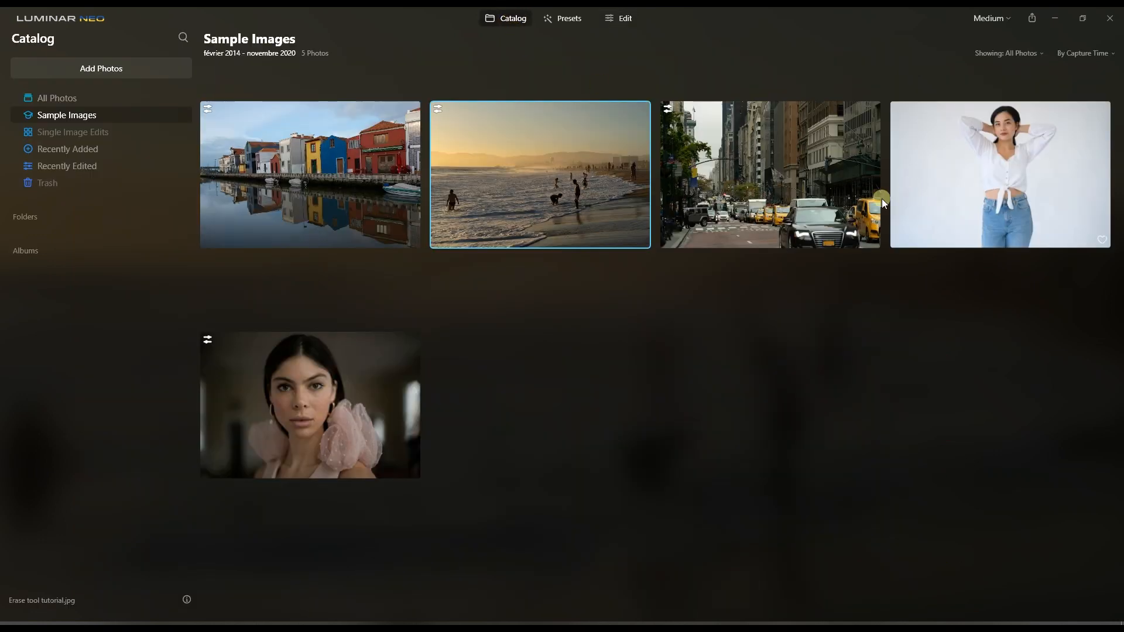
left_click(313, 404)
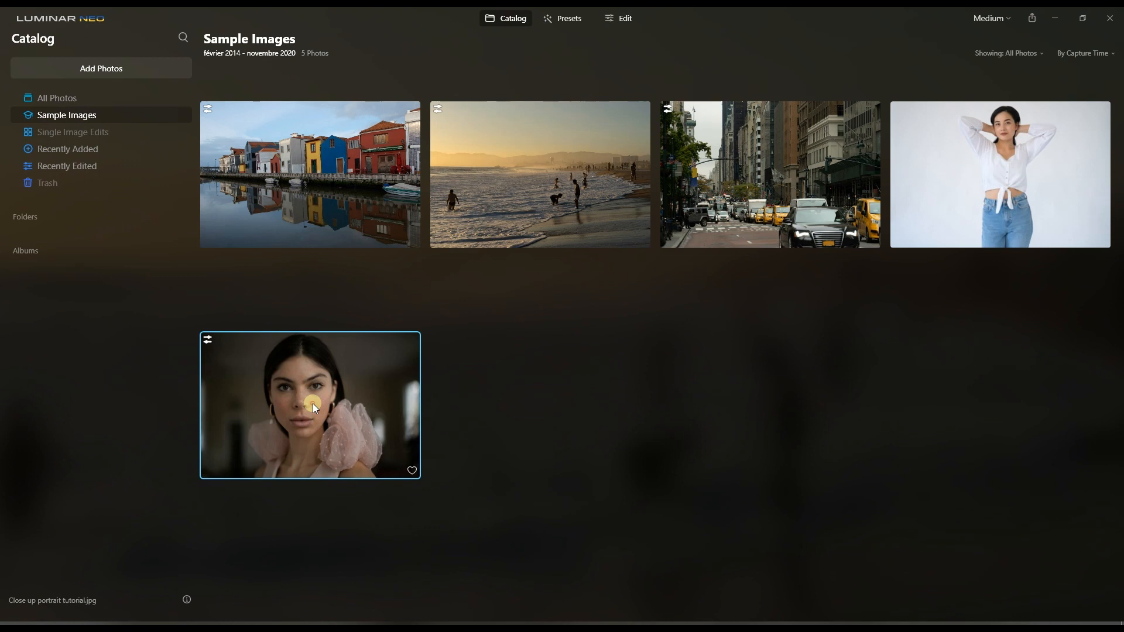
double_click(312, 402)
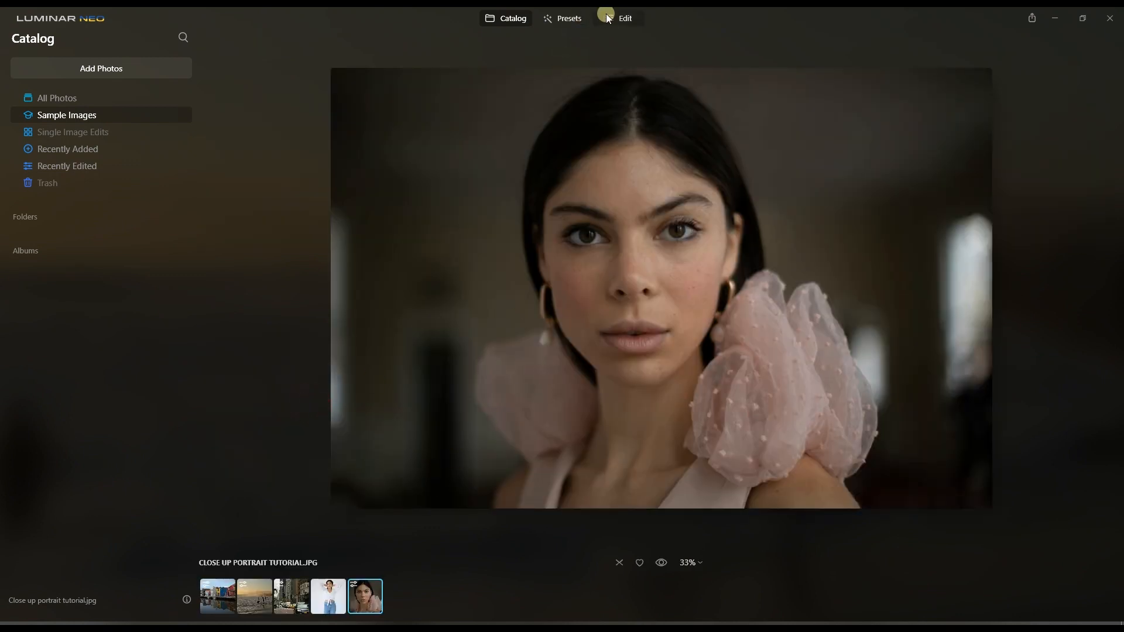
left_click(609, 29)
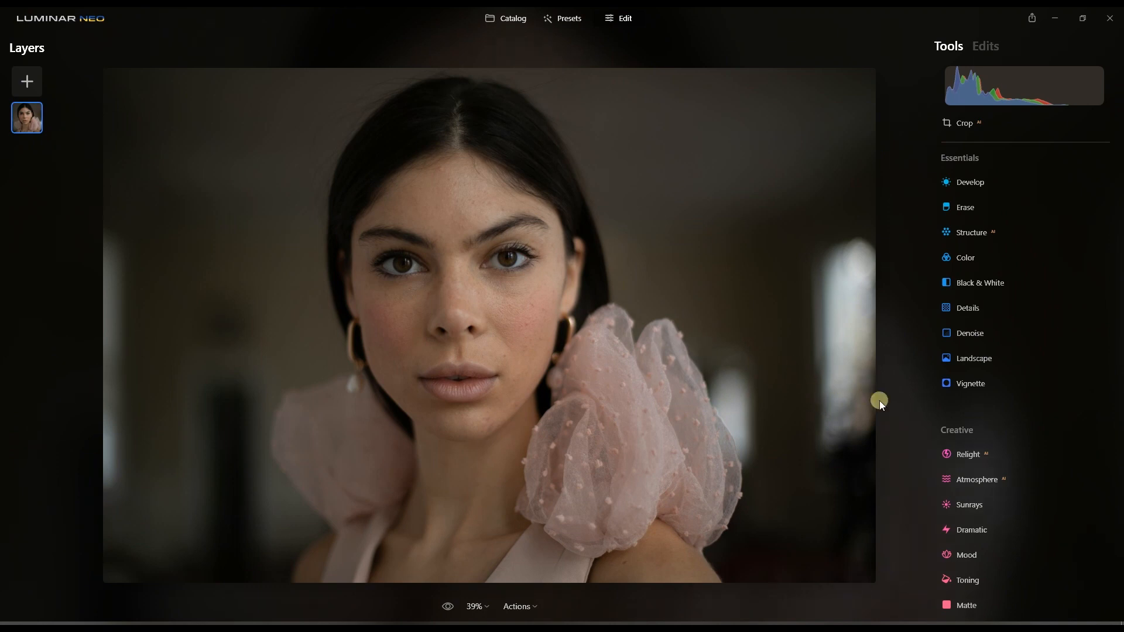
Open the Relight AI tool, try Brightness Near up to 100 on the portrait, and set it to -4.
left_click(968, 455)
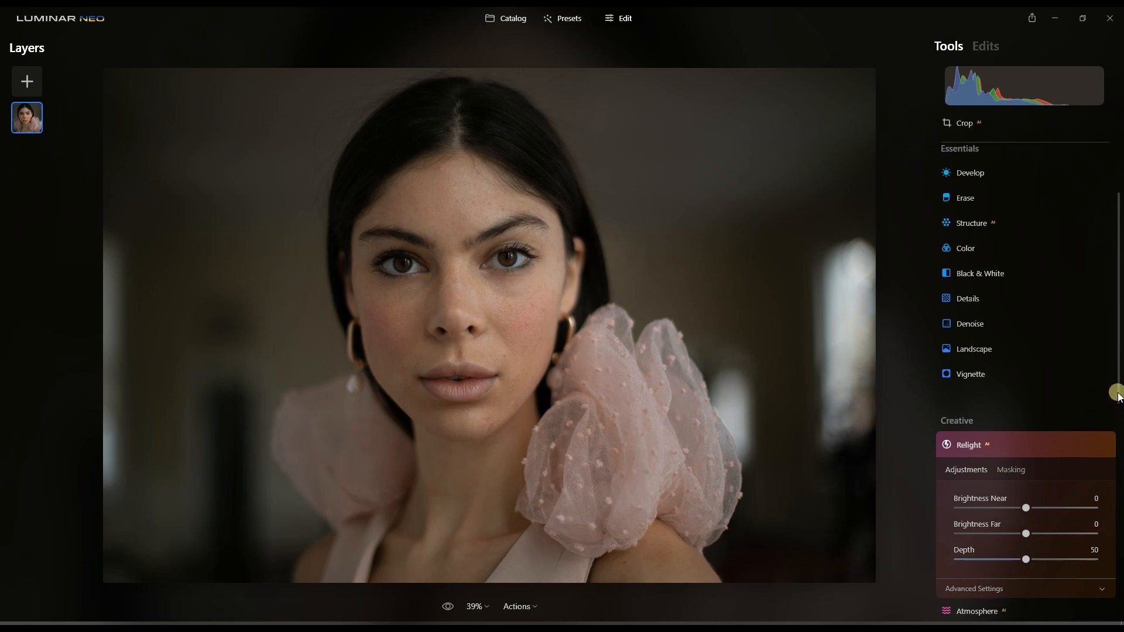
scroll(1117, 388, "down", 3)
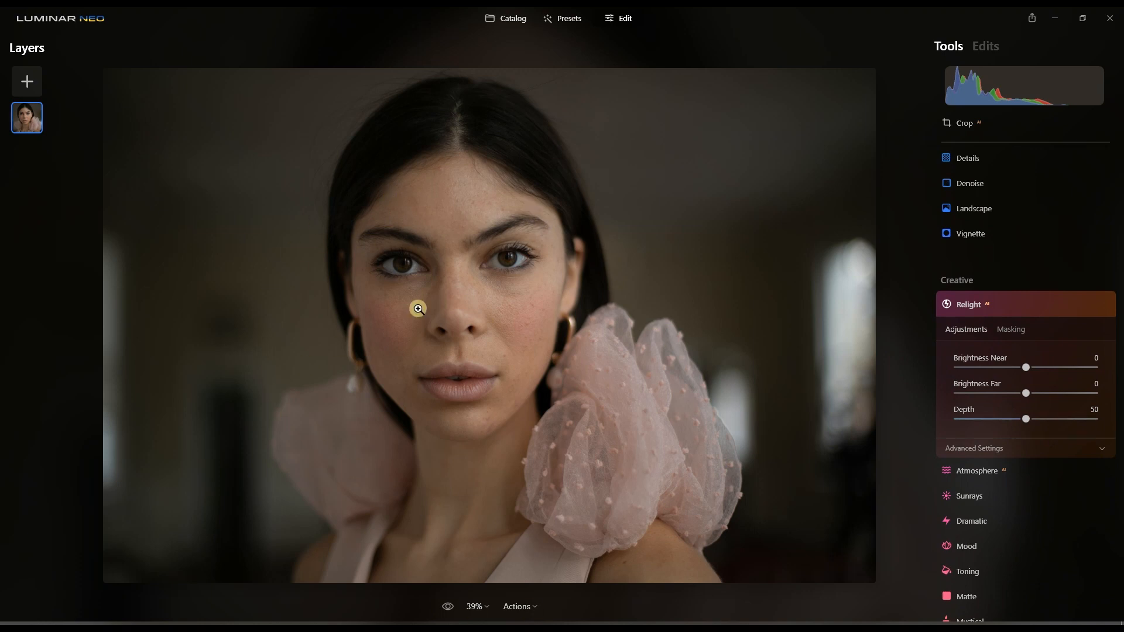
left_click_drag(1026, 367, 1078, 370)
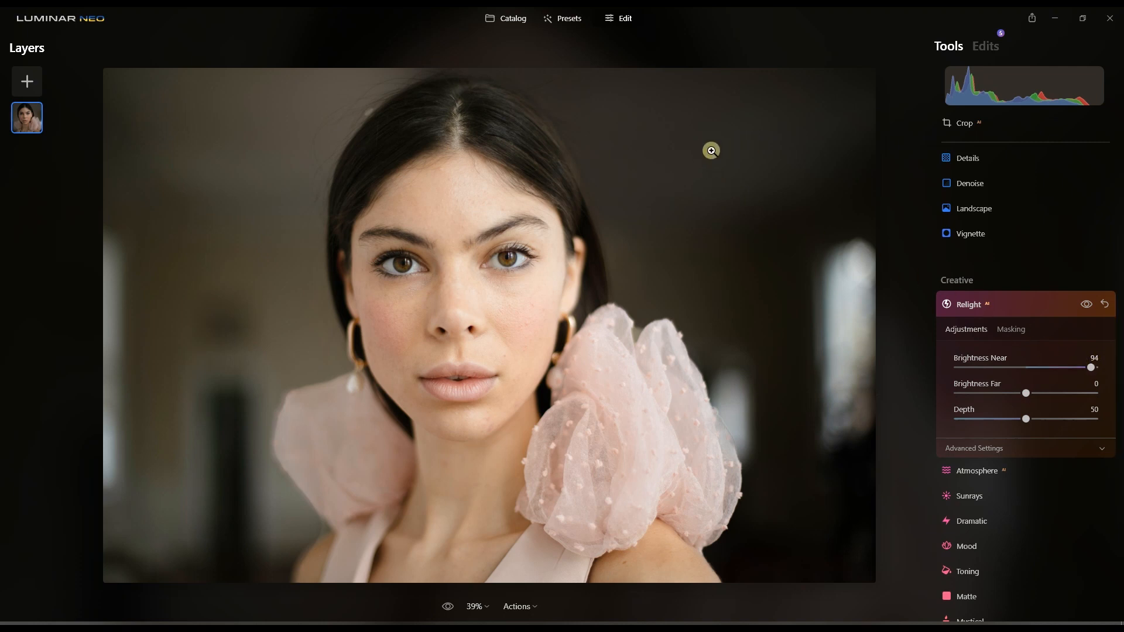
mouse_move(1088, 366)
left_mouse_down()
mouse_move(1036, 373)
mouse_move(1034, 384)
mouse_move(1087, 384)
left_mouse_up()
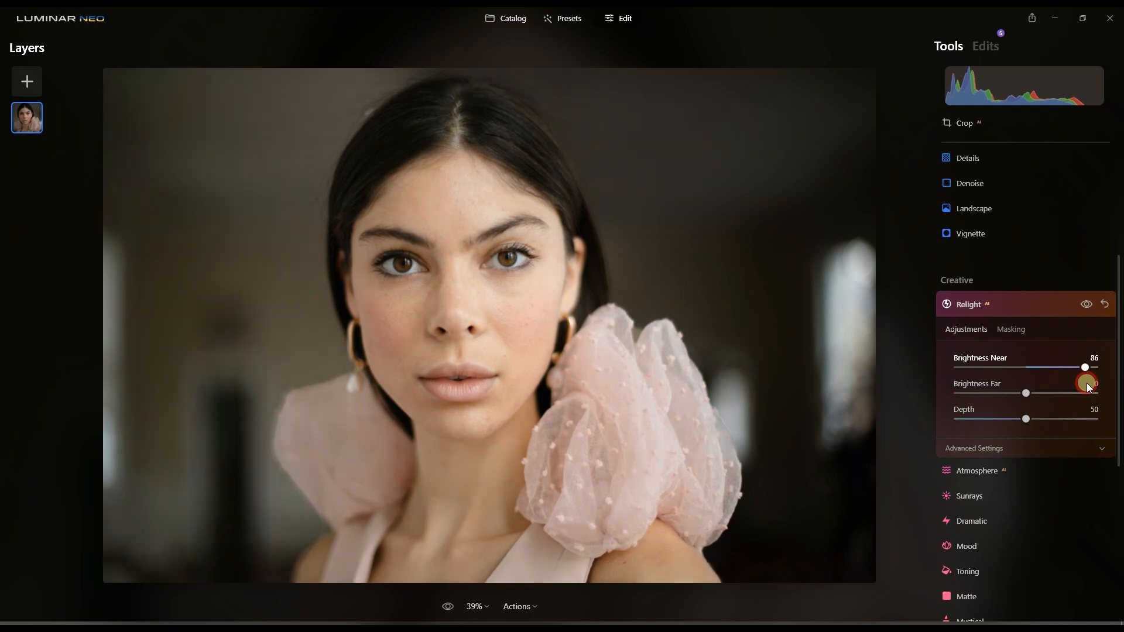
mouse_move(1087, 384)
left_mouse_down()
mouse_move(1029, 382)
mouse_move(1089, 387)
left_mouse_up()
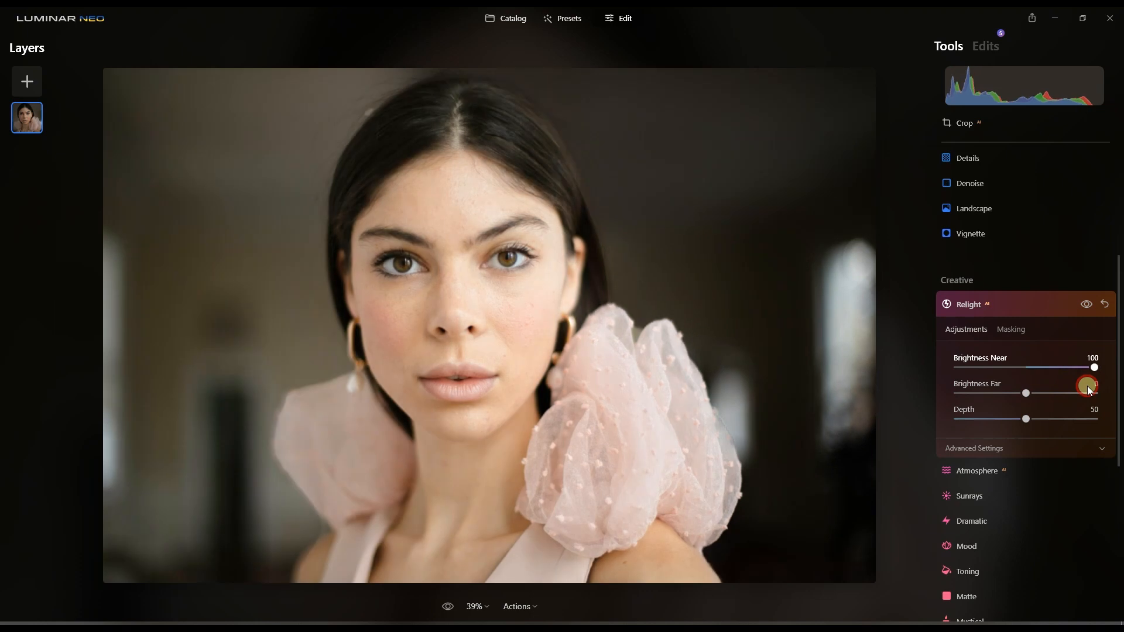
left_click_drag(1088, 386, 1025, 380)
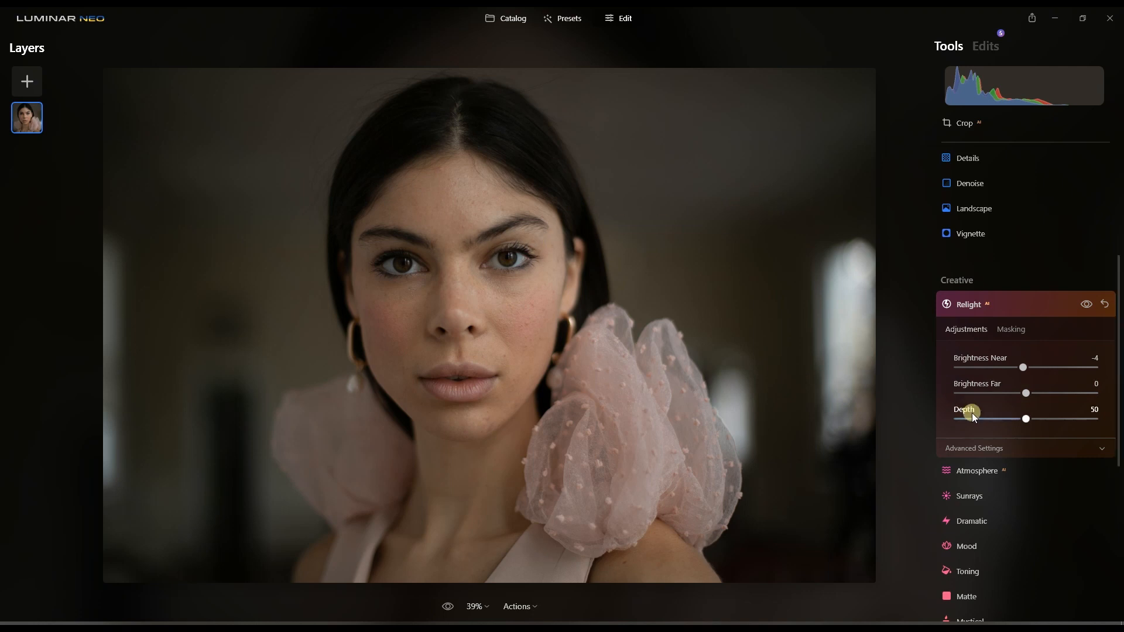
Set Relight AI's Brightness Far to 100 to lighten the portrait's background.
mouse_move(1030, 395)
left_mouse_down()
mouse_move(1101, 415)
mouse_move(1029, 401)
left_mouse_up()
left_click_drag(1027, 393, 1118, 408)
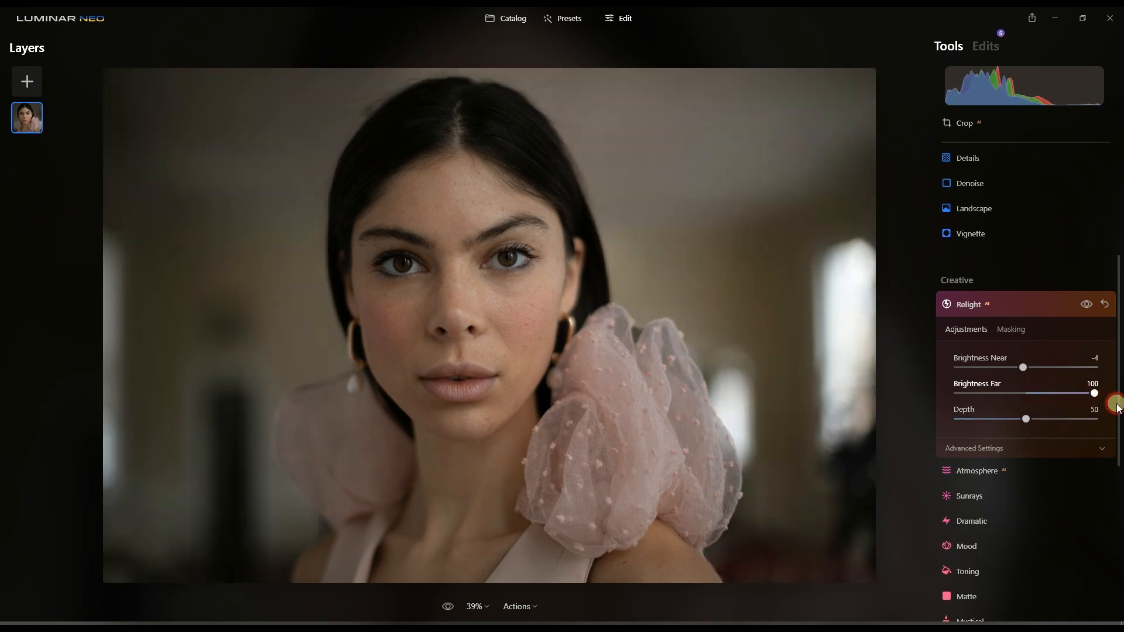
Try Relight AI's Depth at 94 on the portrait and reset all Relight adjustments.
left_click_drag(1028, 418, 1088, 430)
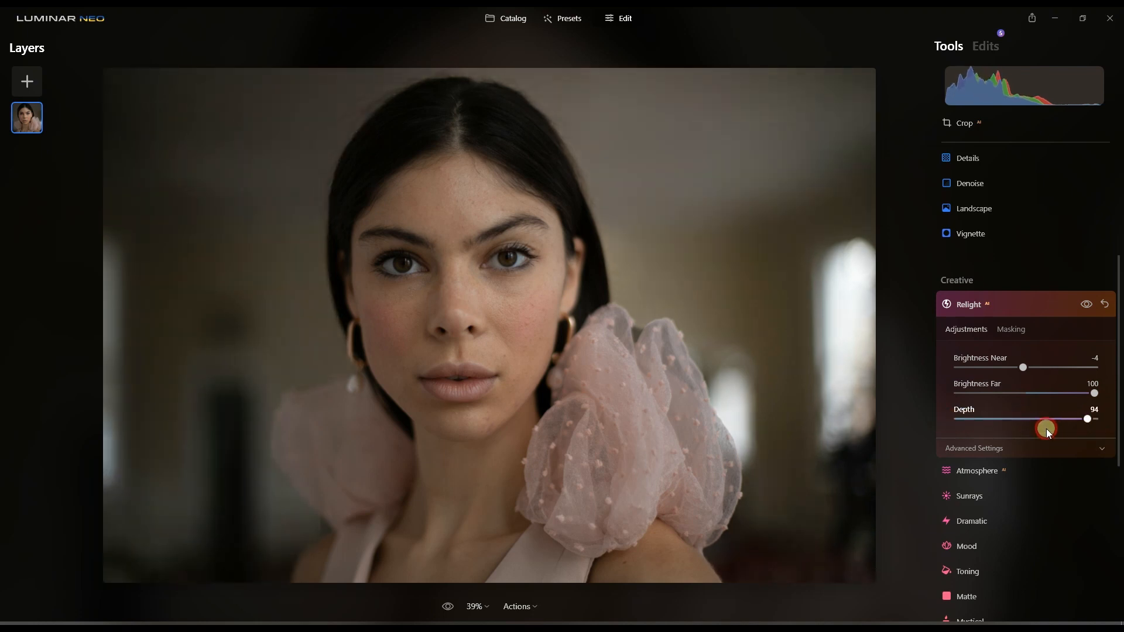
left_click(1104, 305)
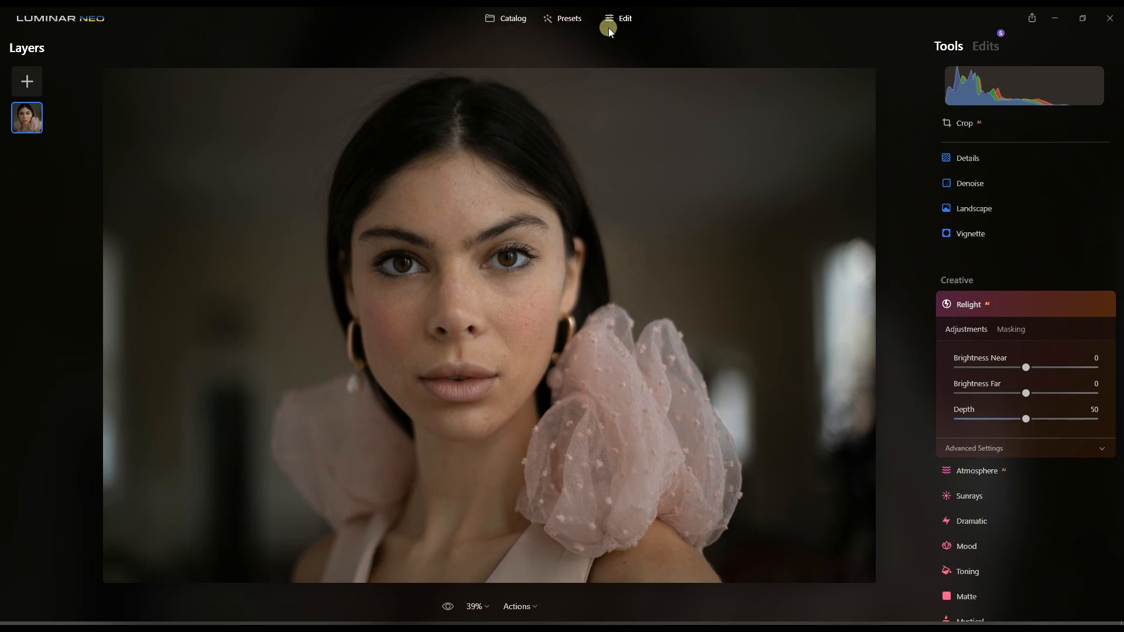
Open the city street photo with yellow taxis from the Sample Images catalog for editing.
left_click(512, 20)
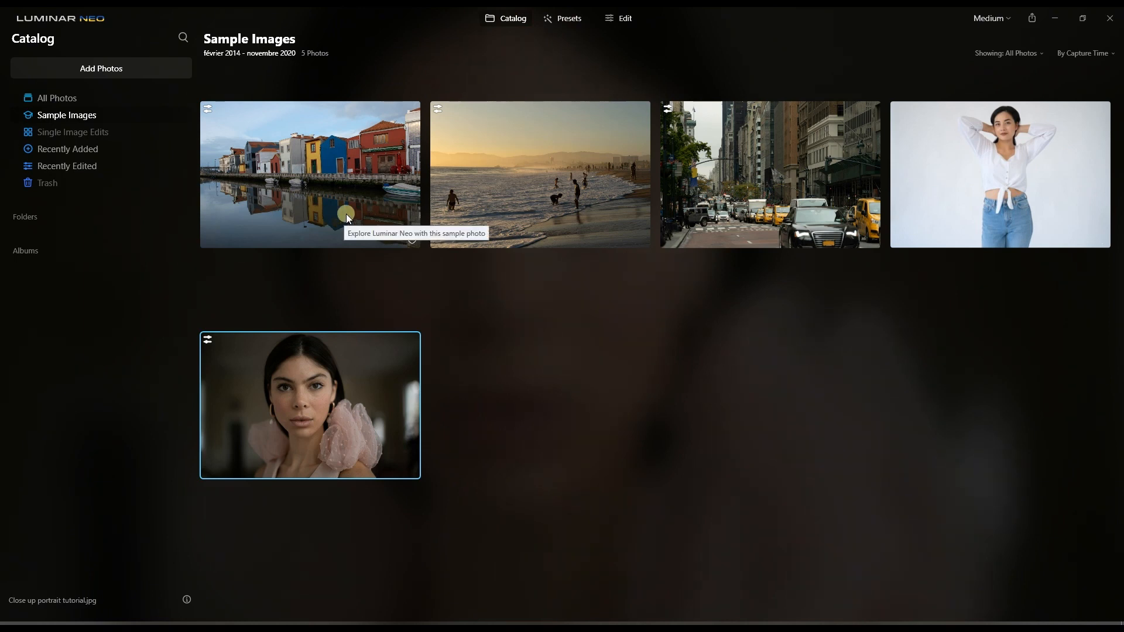
double_click(738, 200)
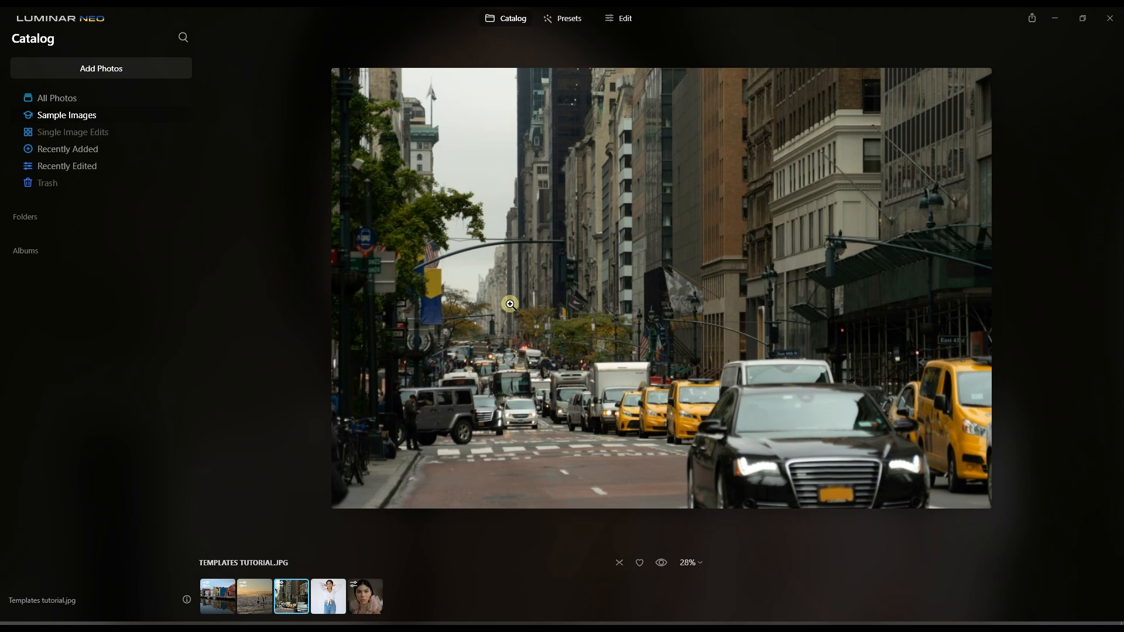
left_click(624, 20)
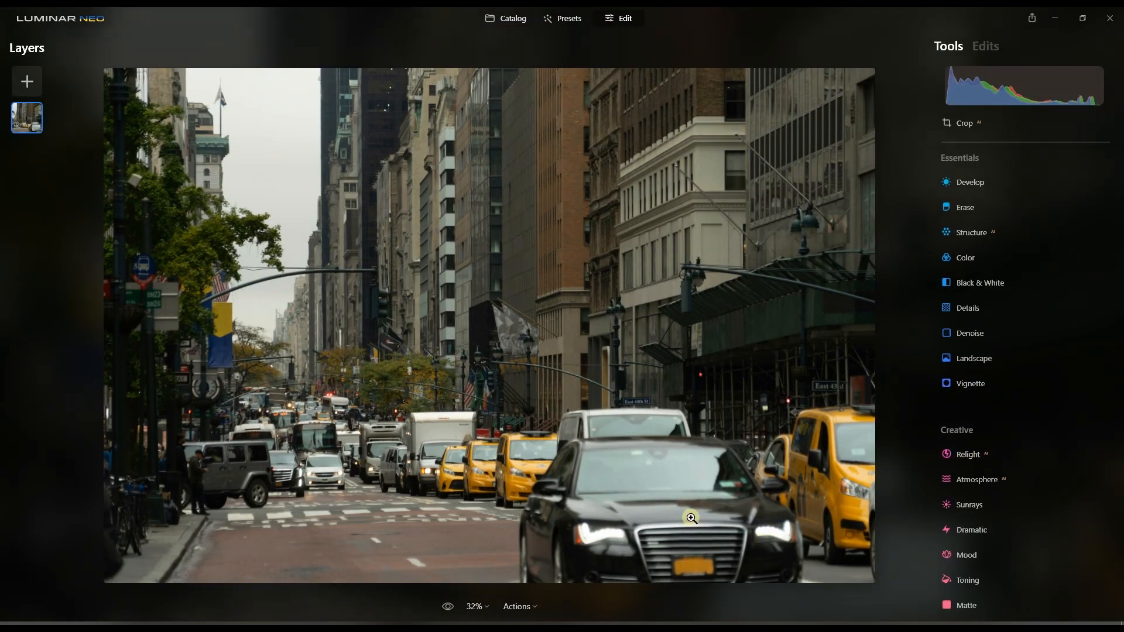
Try Relight AI's Brightness Near at 99 on the street photo, return it to 0, and shift Brightness Far to -2.
left_click(986, 452)
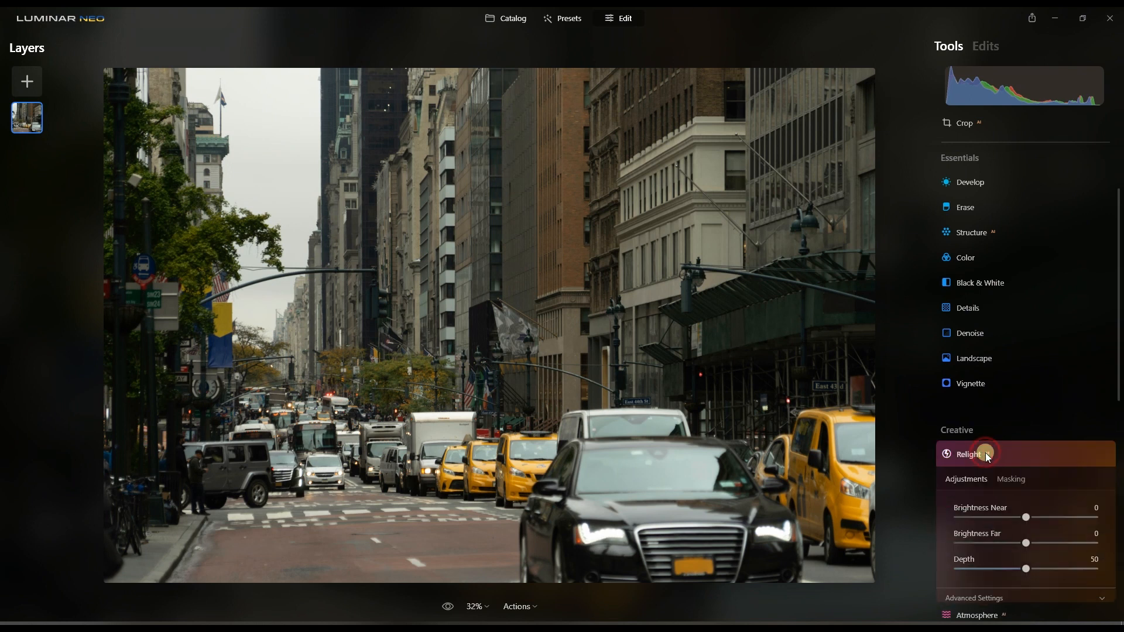
left_click_drag(1026, 507, 1093, 519)
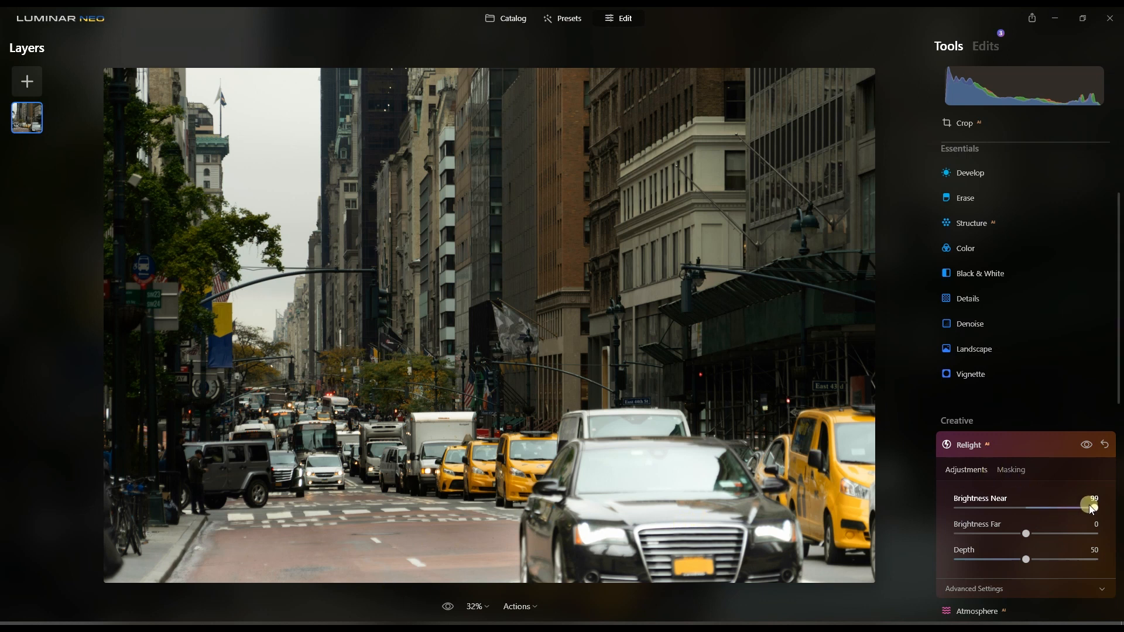
mouse_move(1094, 509)
left_mouse_down()
mouse_move(1024, 513)
mouse_move(1032, 535)
mouse_move(1083, 539)
mouse_move(1024, 535)
left_mouse_up()
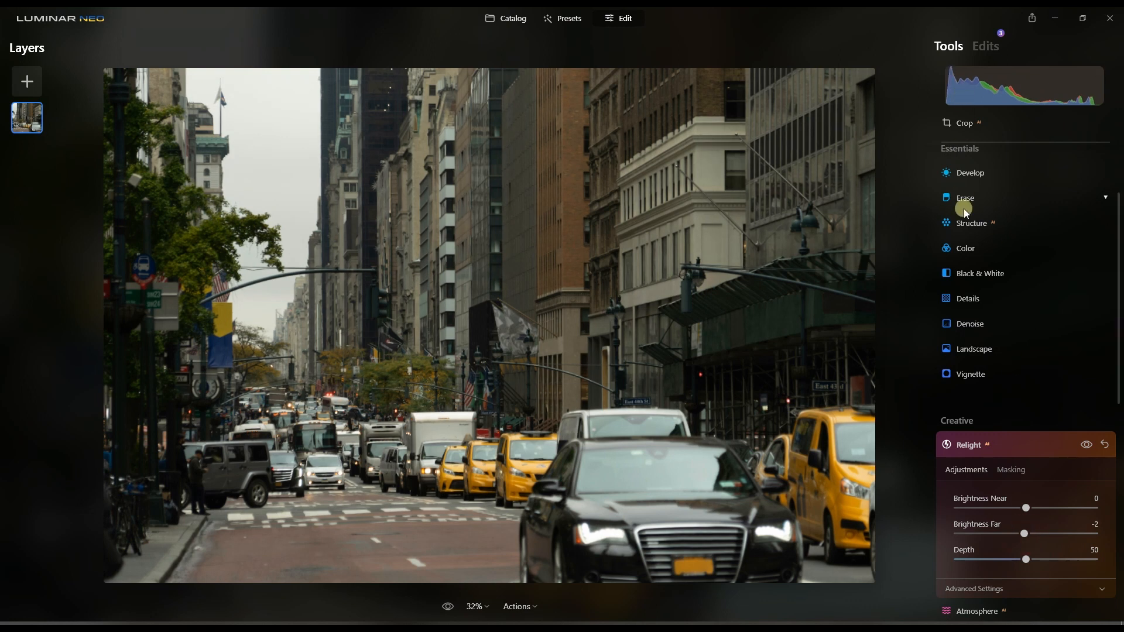
left_click(968, 175)
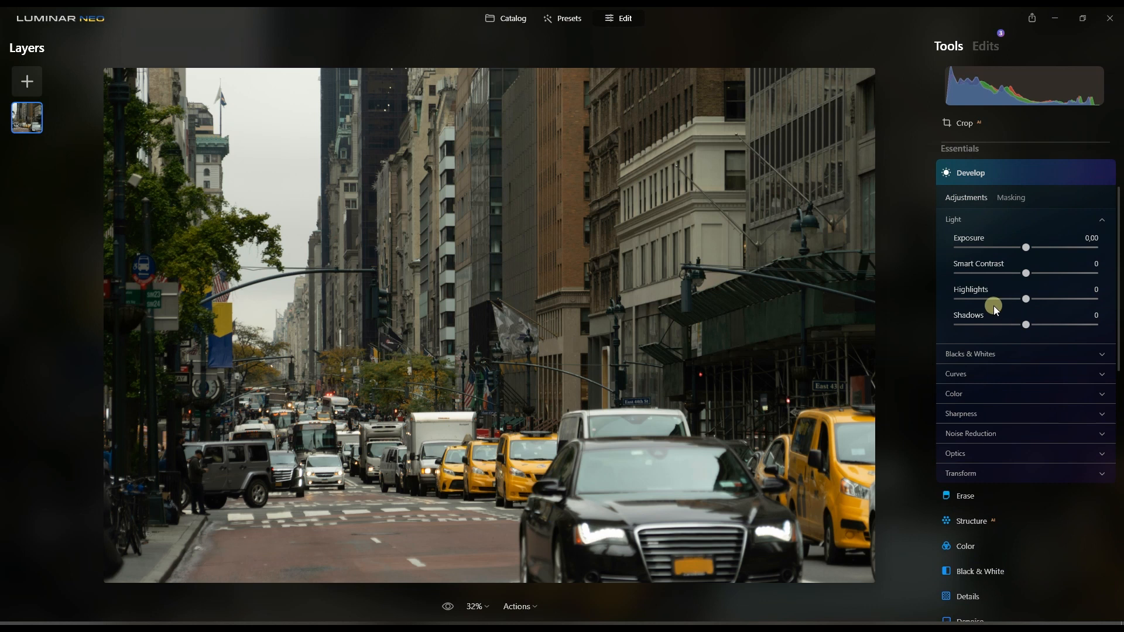
left_click(971, 171)
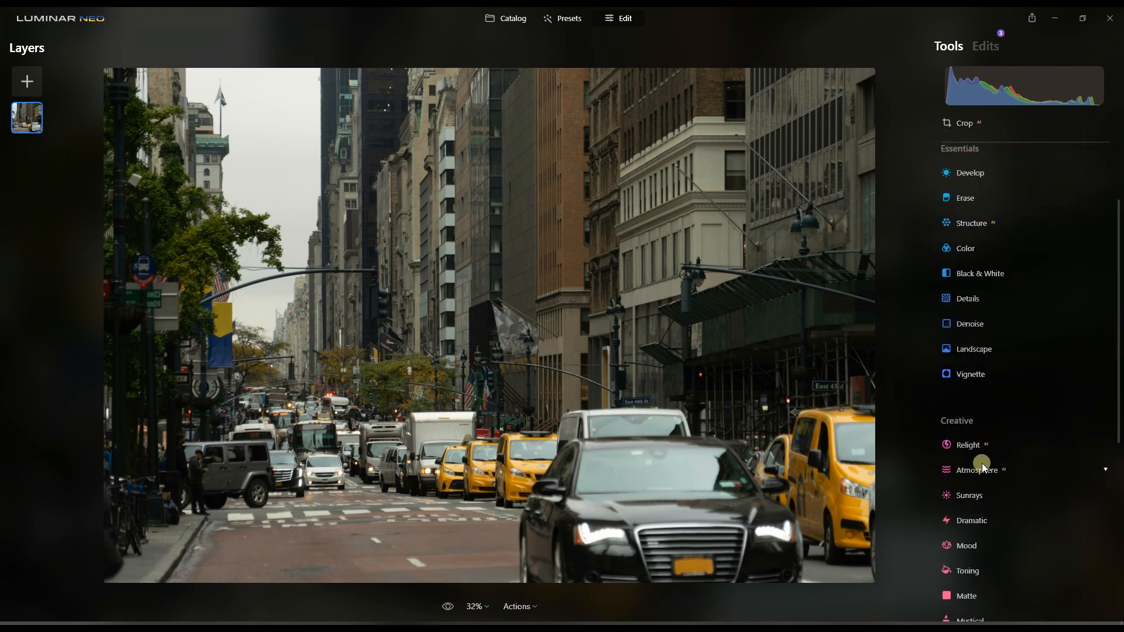
left_click(986, 445)
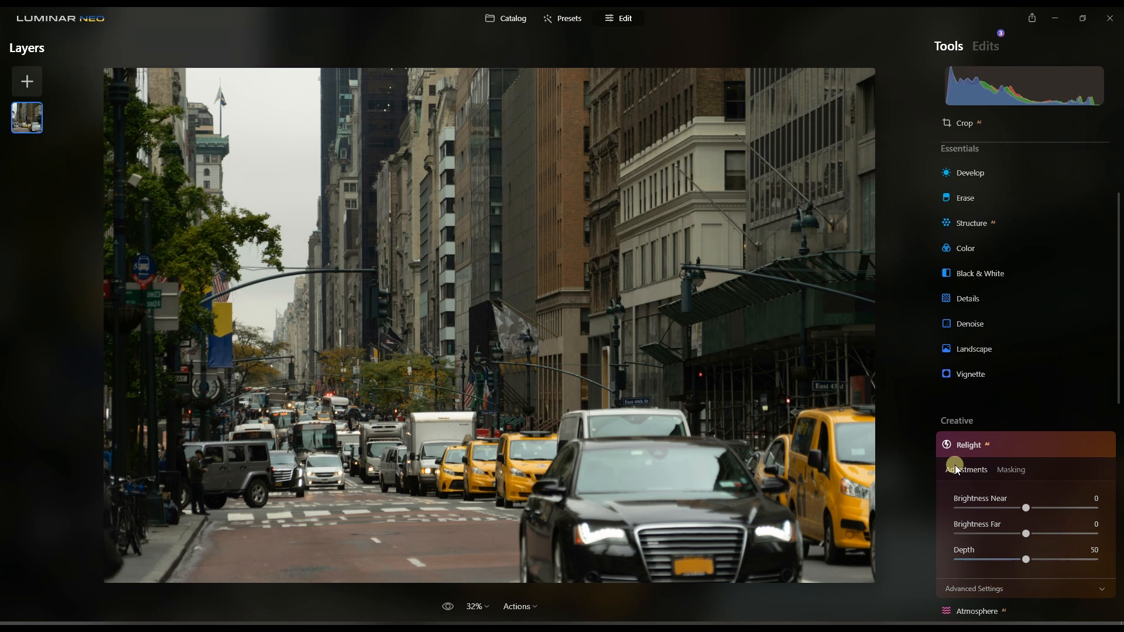
left_click(964, 446)
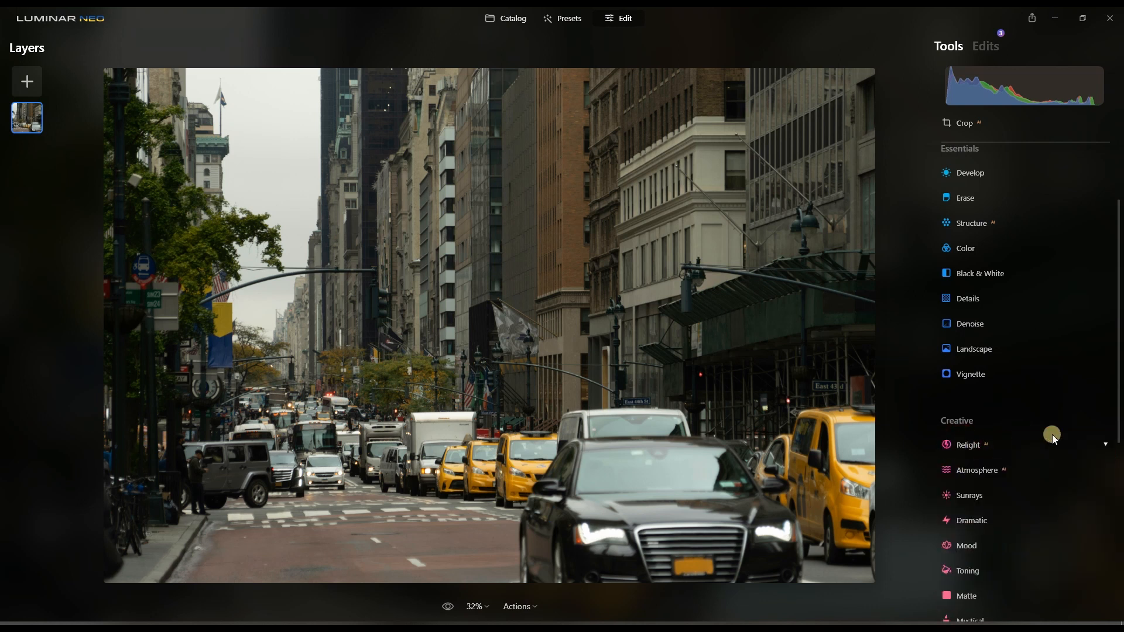
Try Atmosphere AI's Mist effect on the street photo with Amount at 57, lower it to the minimum, and close the tool.
scroll(984, 472, "down", 3)
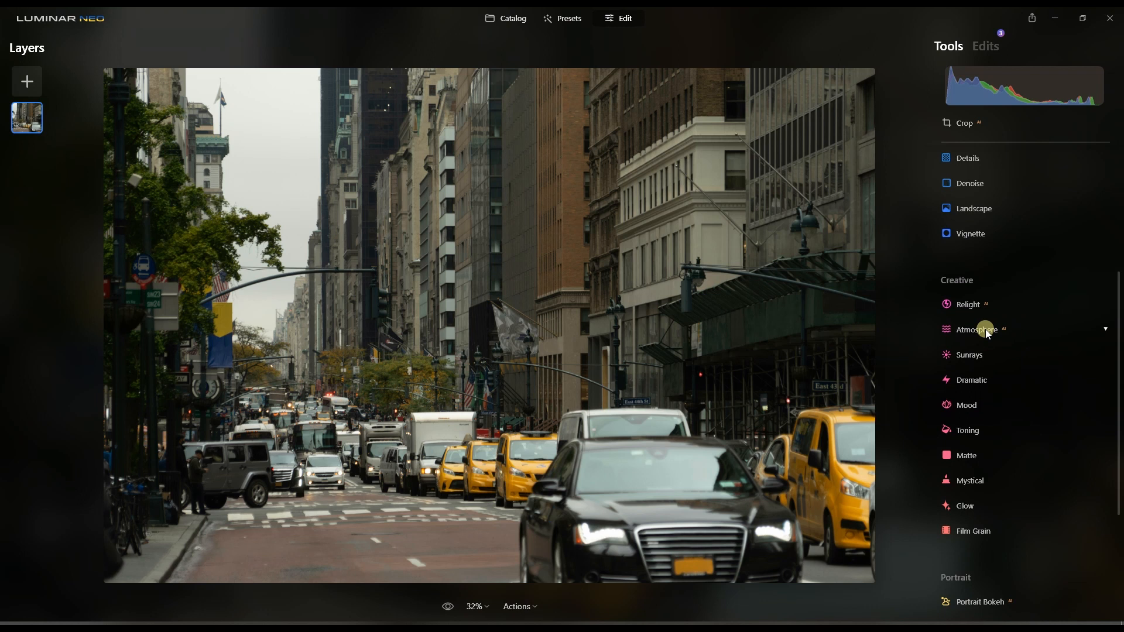
left_click(985, 329)
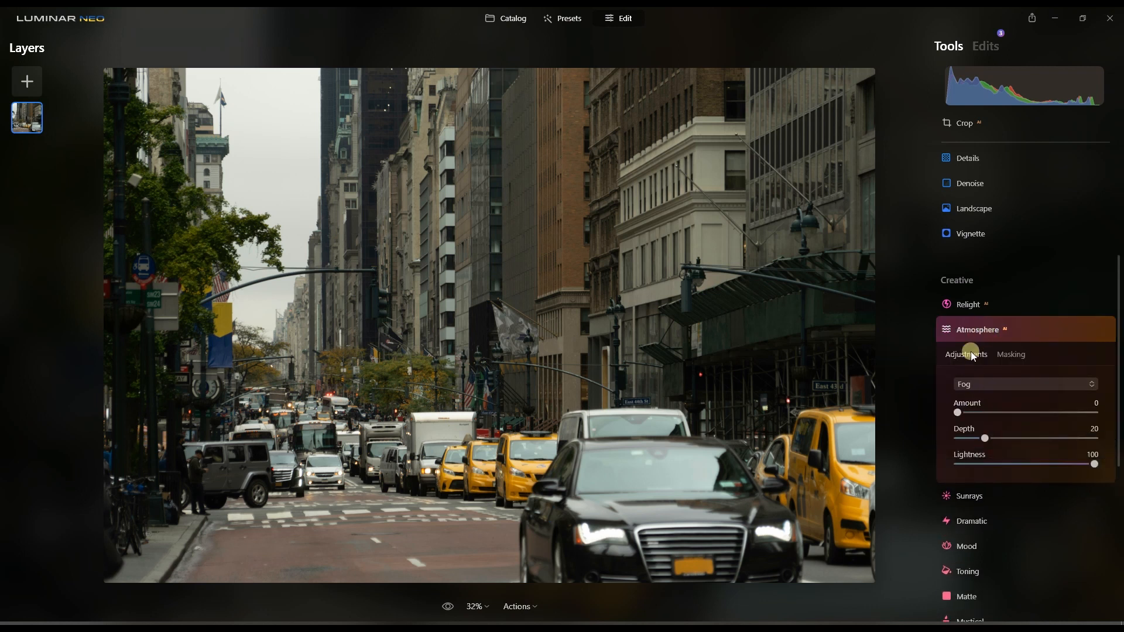
left_click(981, 385)
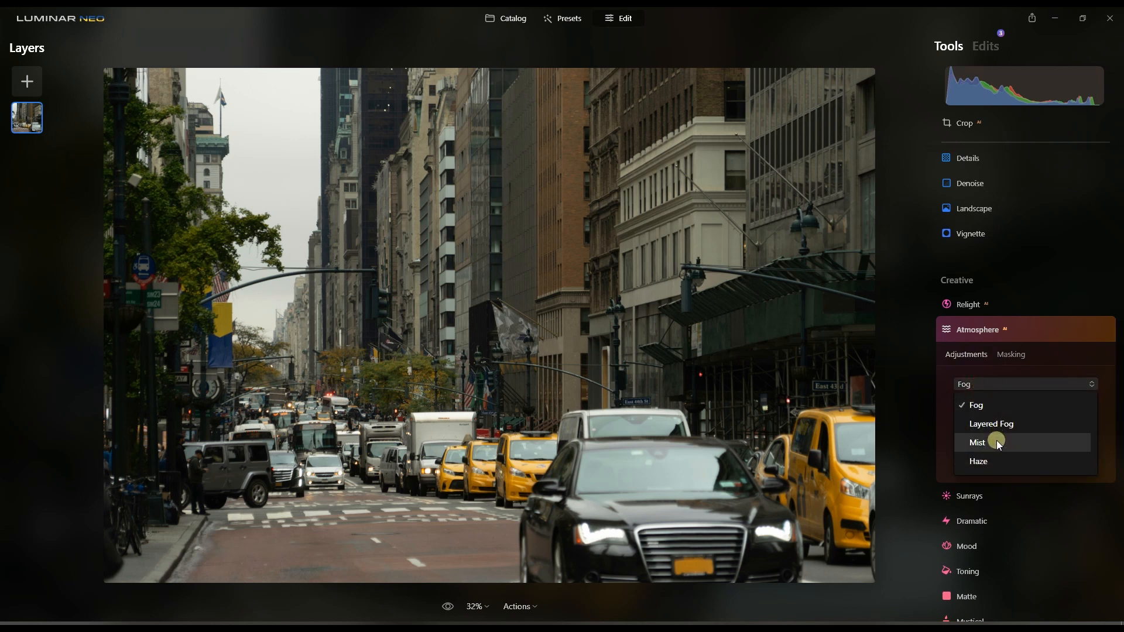
left_click(994, 442)
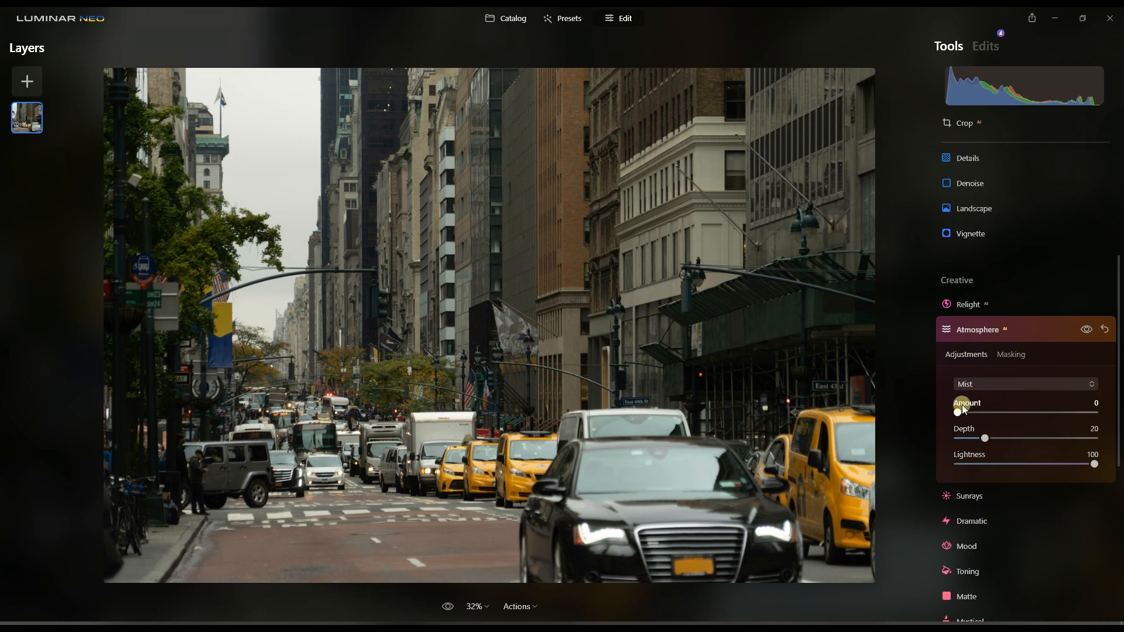
left_click_drag(961, 414, 896, 443)
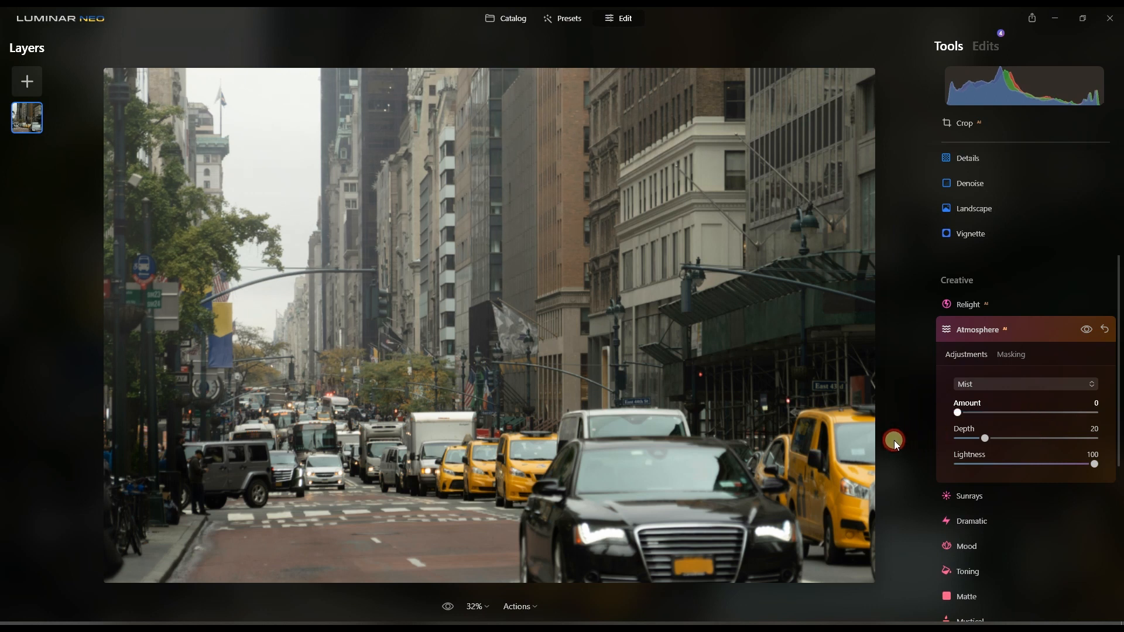
left_click_drag(960, 417, 1035, 414)
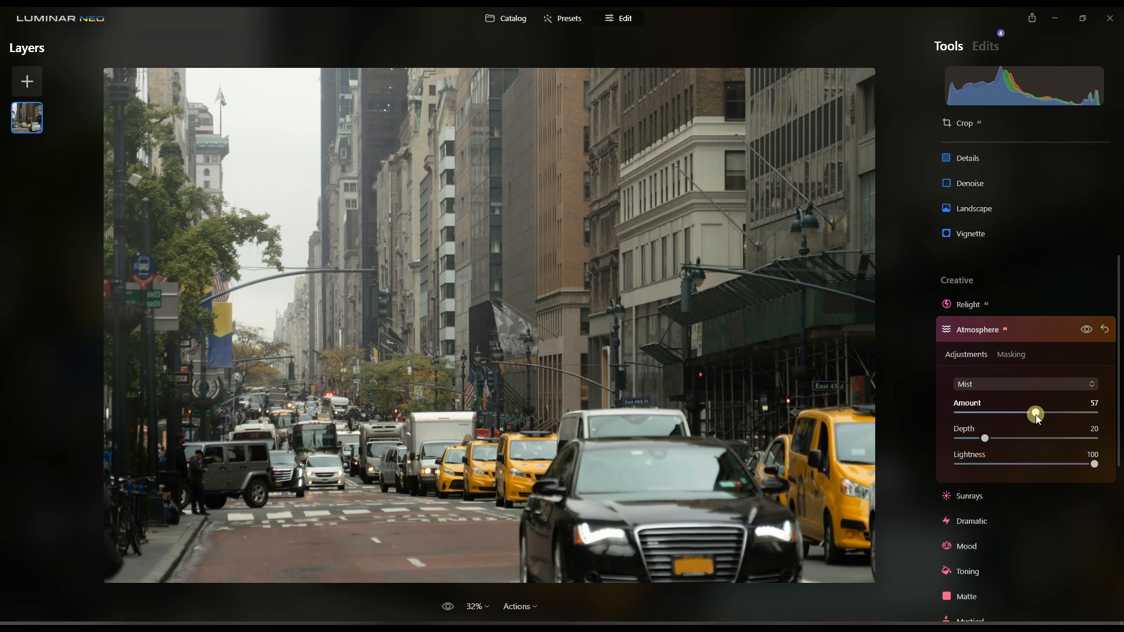
left_click_drag(1036, 414, 946, 417)
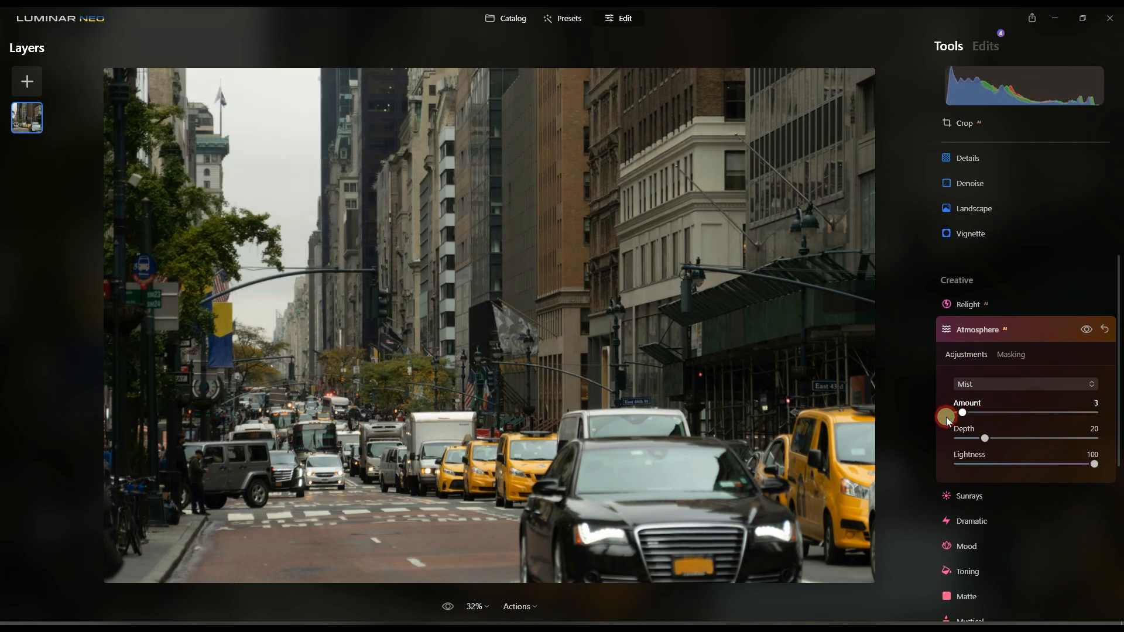
left_click(1014, 323)
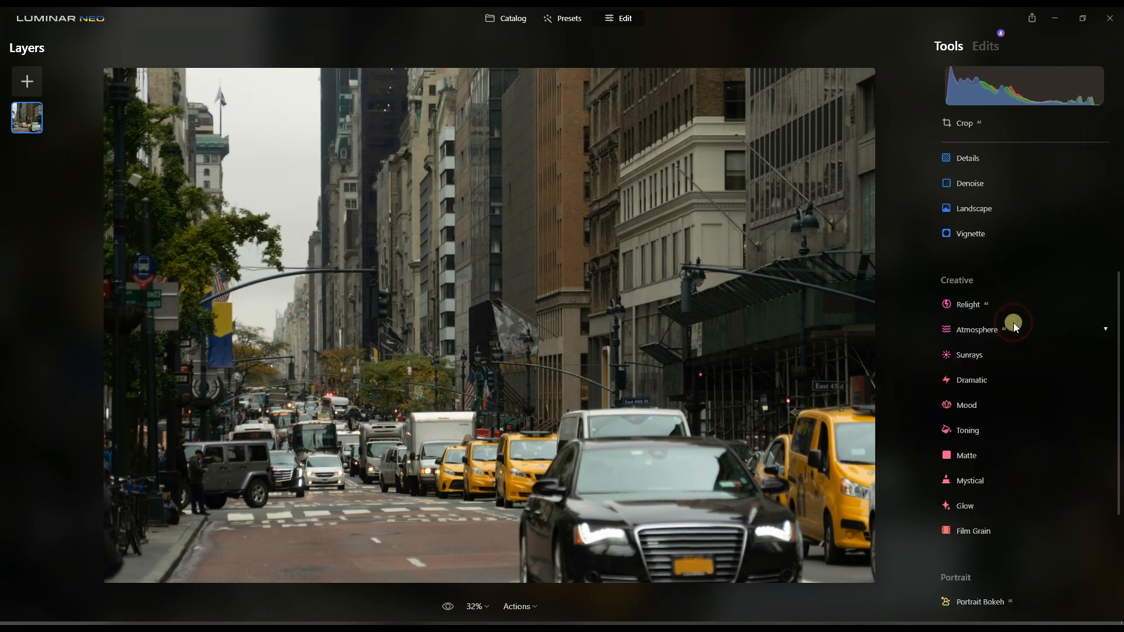
Try raising the Dramatic tool's Amount on the street photo, return it to 0, and close the tool.
left_click(979, 379)
left_click_drag(960, 445, 1071, 468)
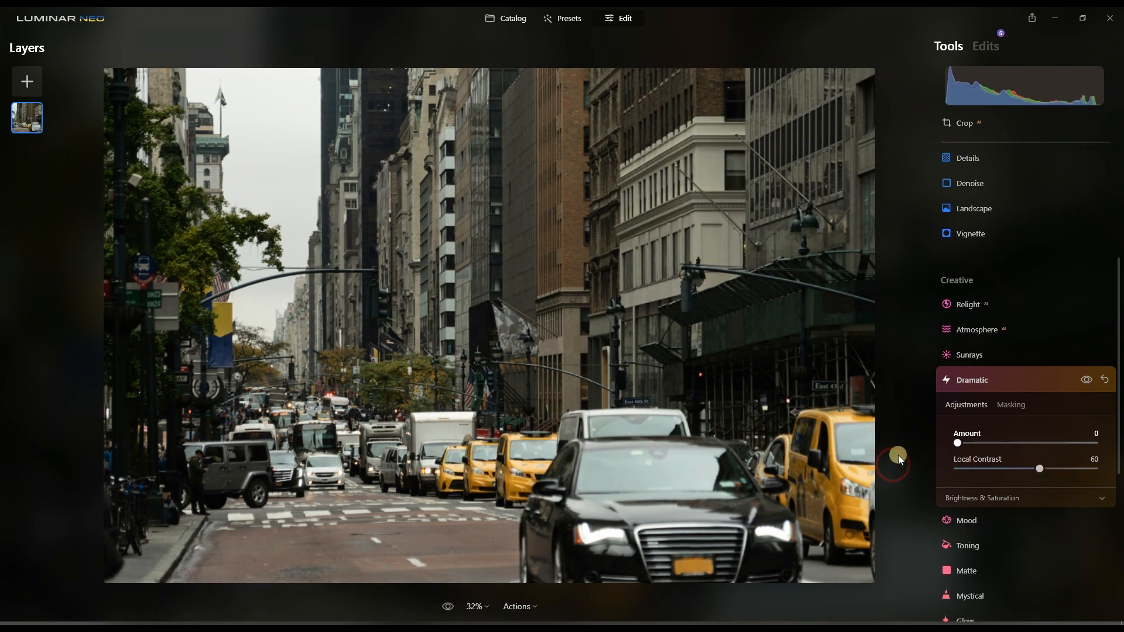
left_click(979, 378)
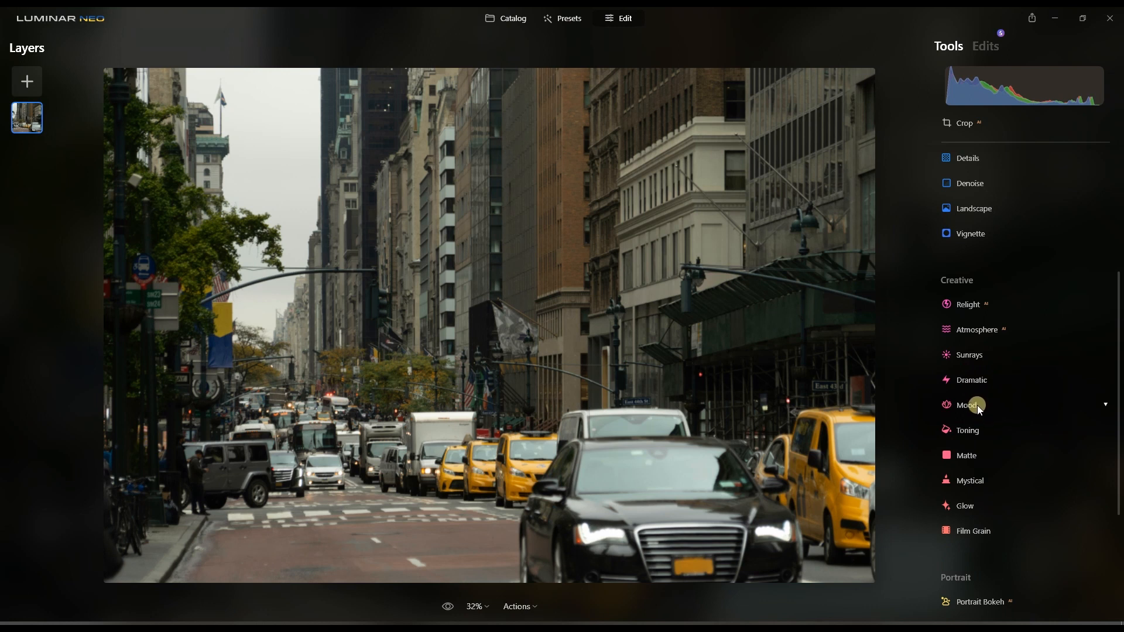
Open the Mood tool and try the 1960 and Smokey LUTs on the street photo.
left_click(977, 406)
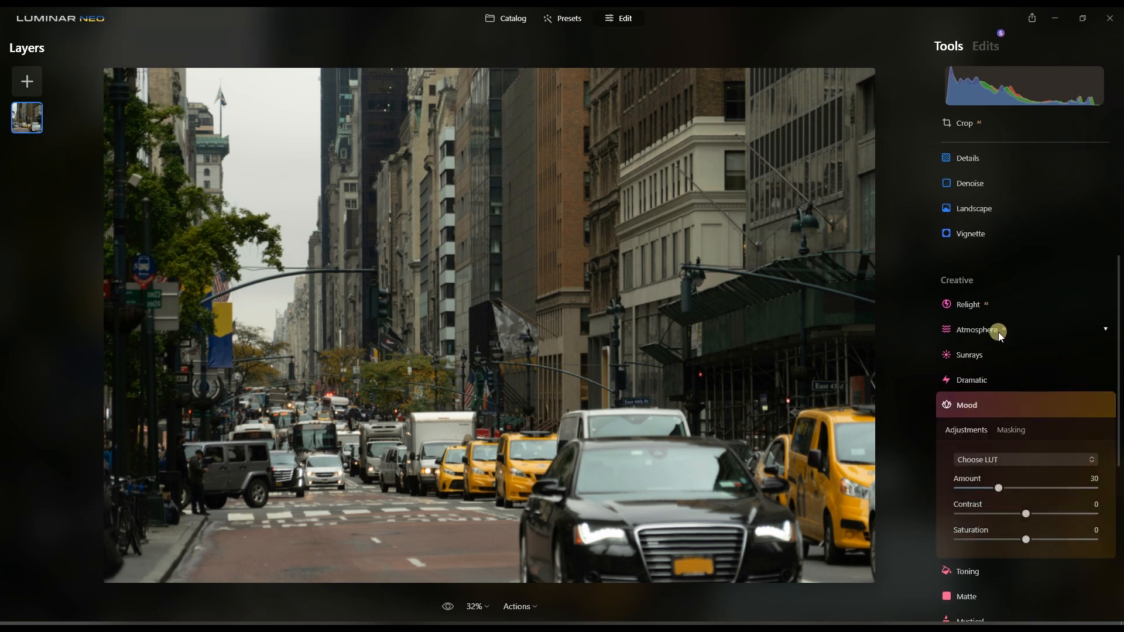
left_click(1007, 459)
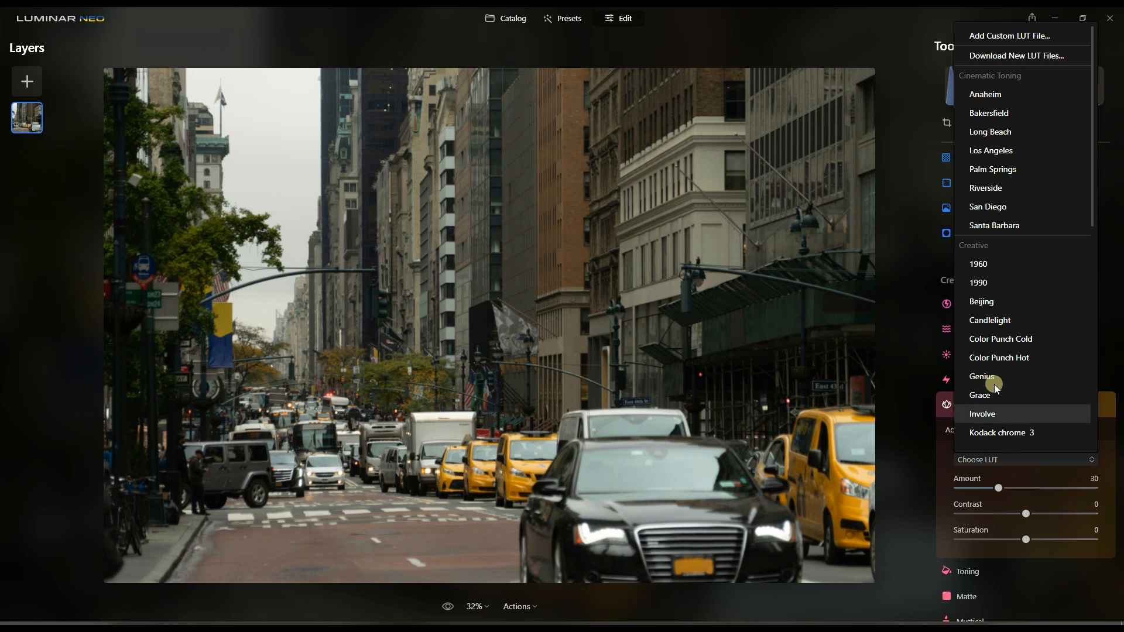
left_click(986, 263)
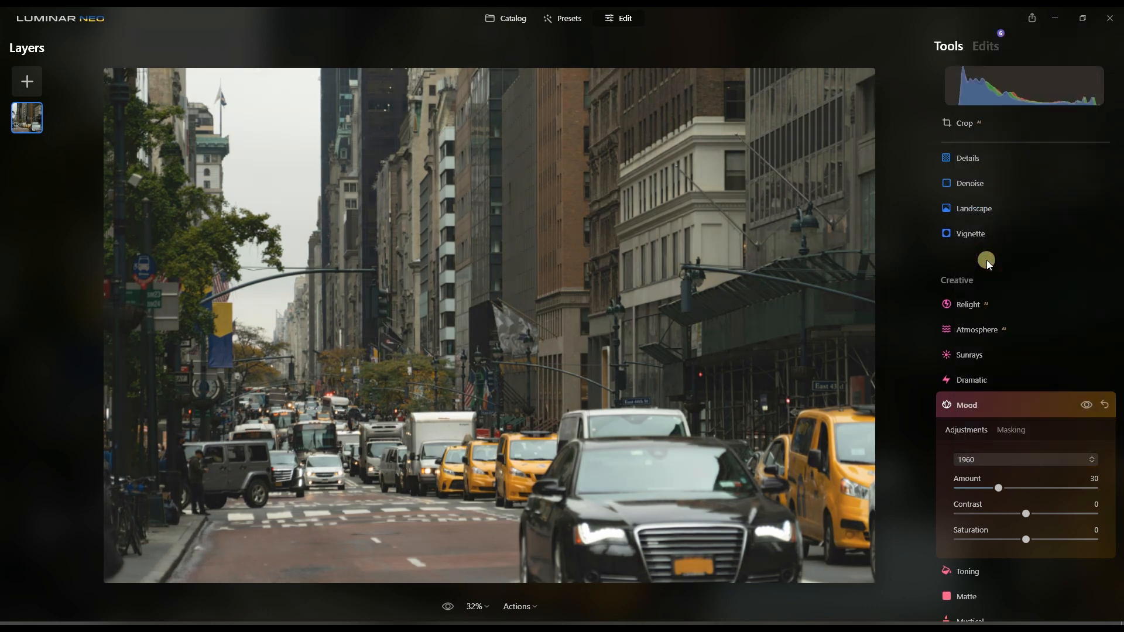
left_click(1000, 460)
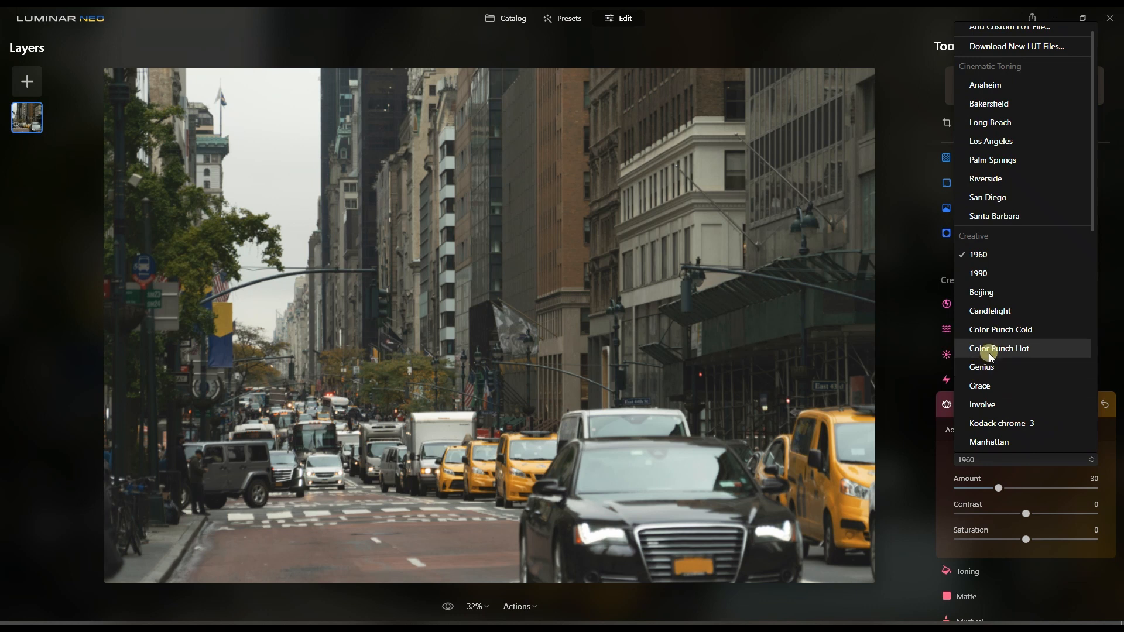
scroll(997, 348, "down", 4)
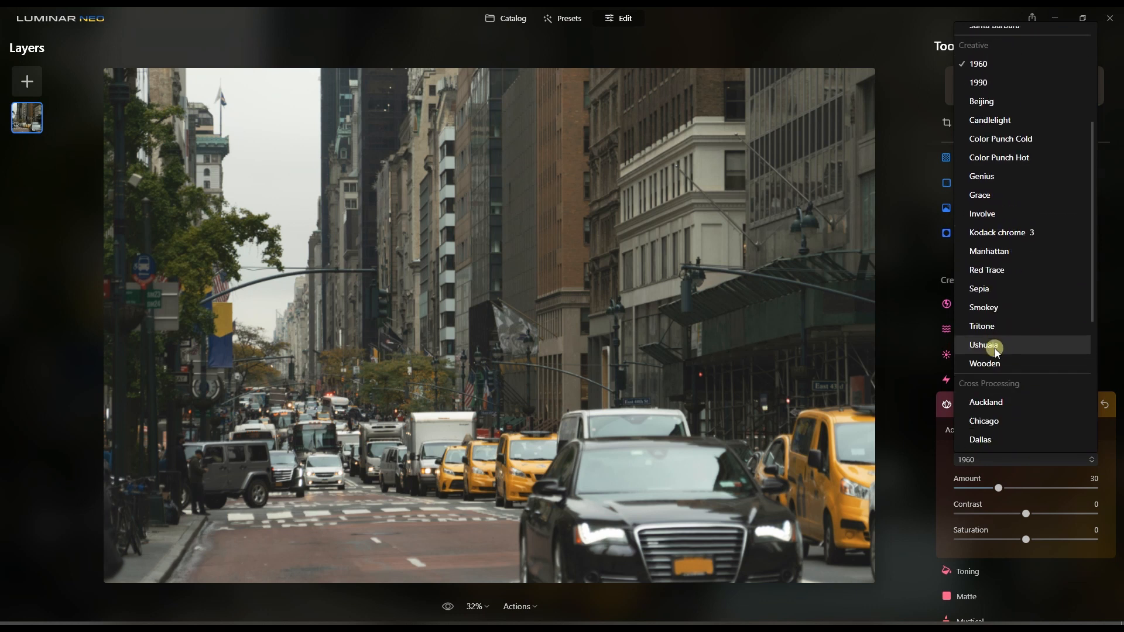
left_click(995, 290)
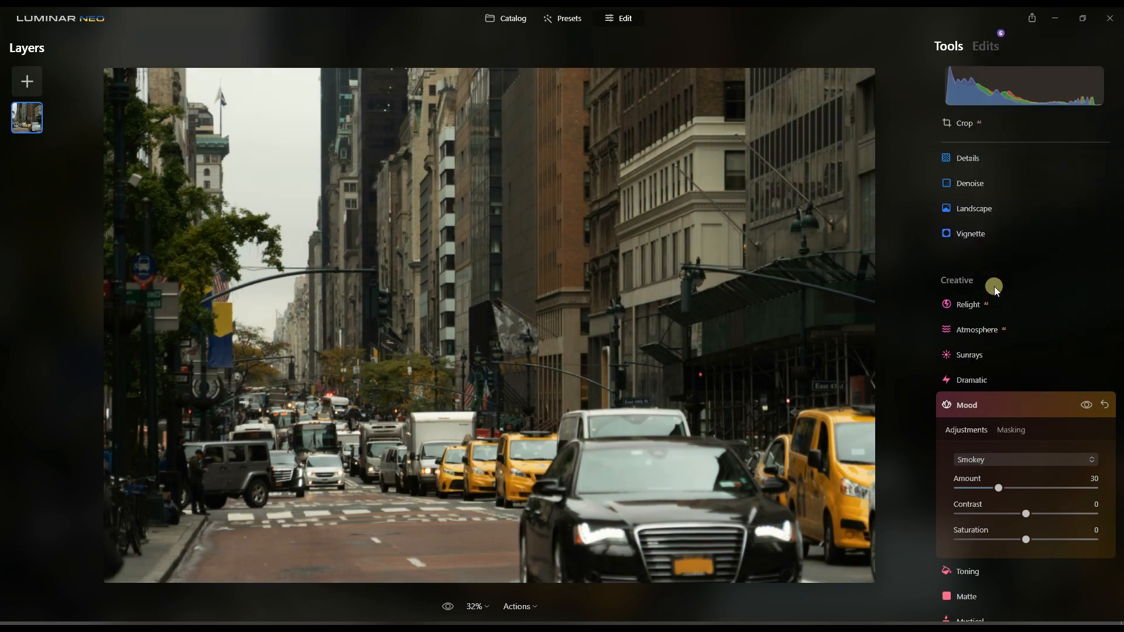
Try the Athena and Kodack chrome 3 LUTs on the street photo, and reset the Mood tool.
left_click(996, 461)
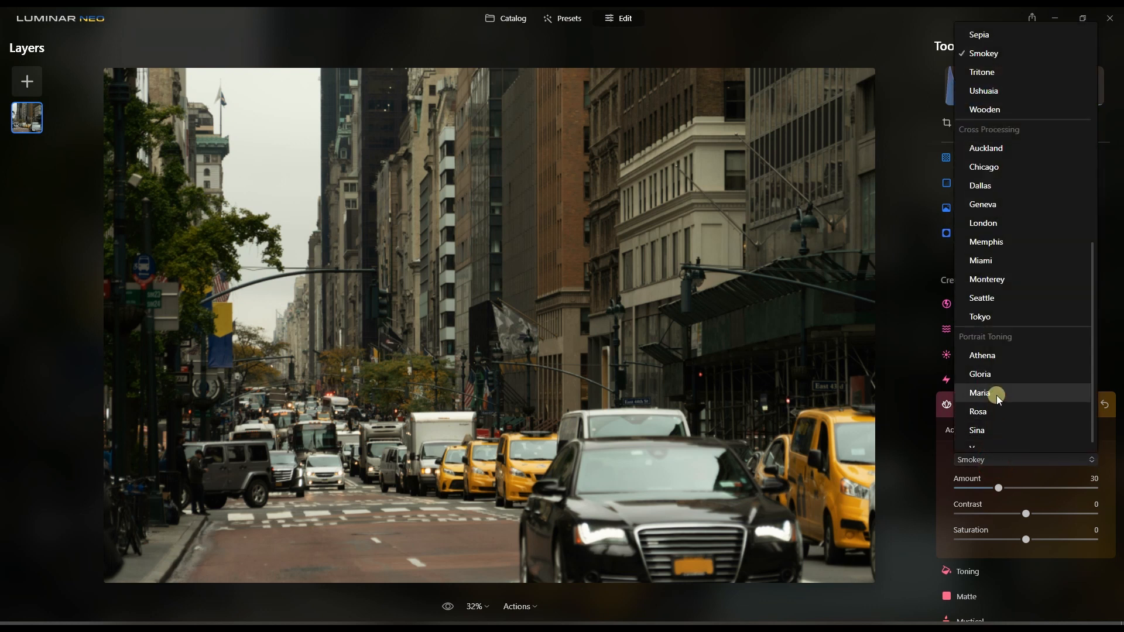
scroll(996, 395, "down", 1)
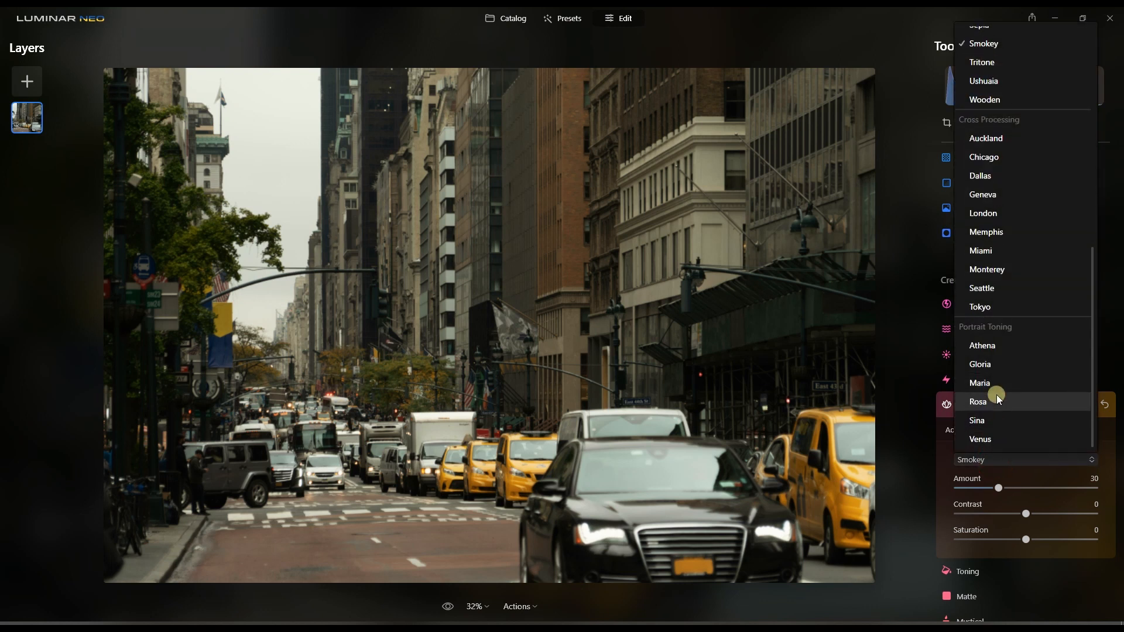
left_click(993, 346)
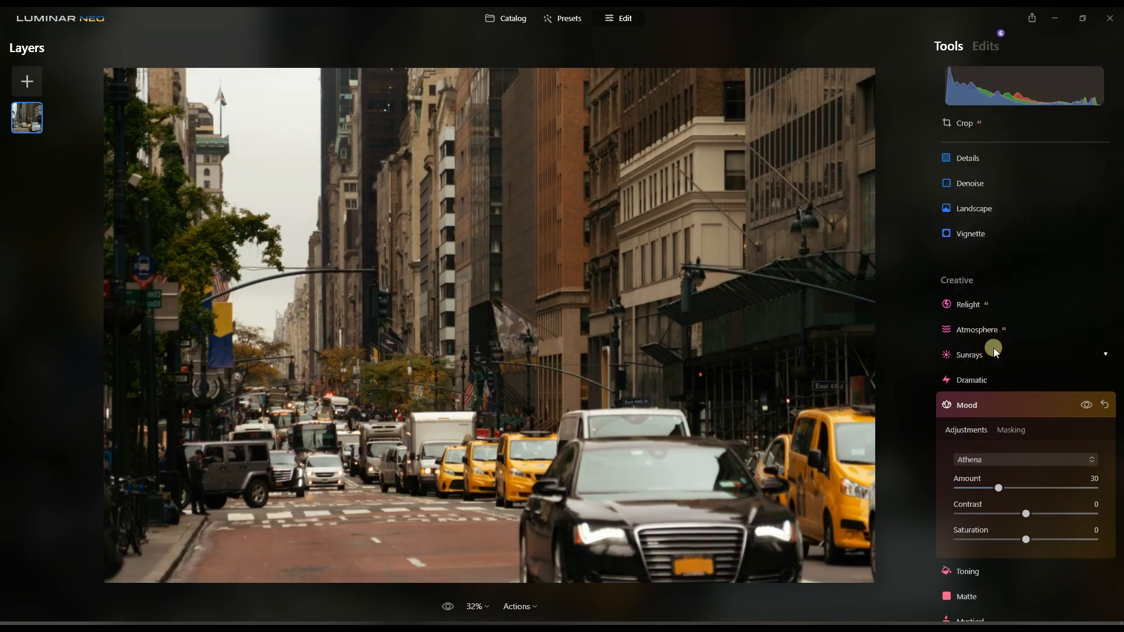
left_click(992, 461)
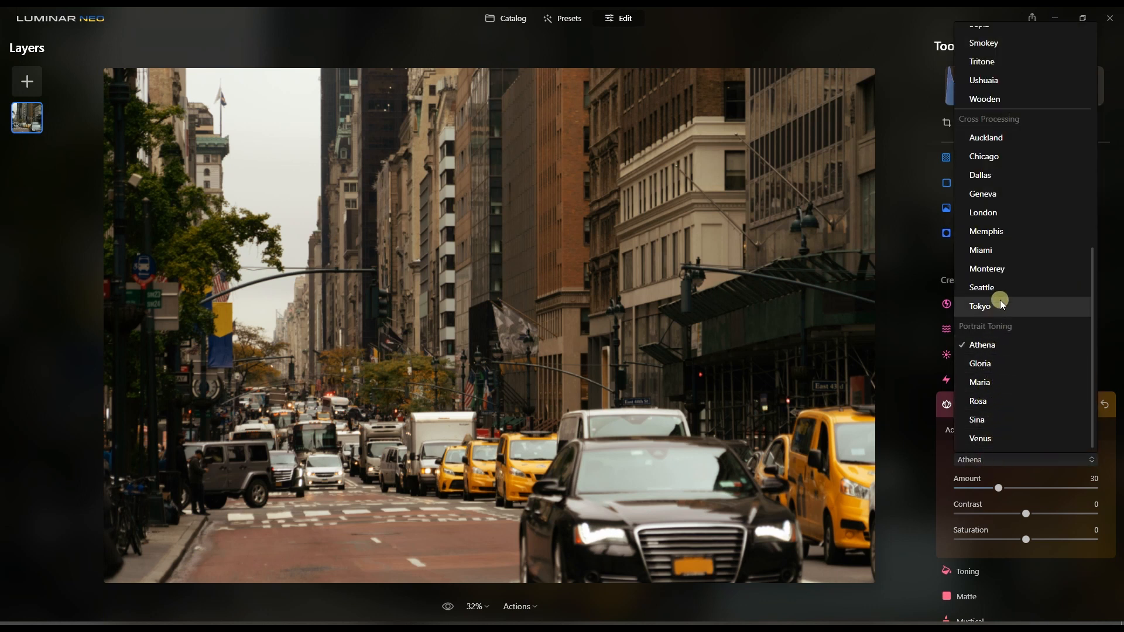
scroll(1002, 296, "up", 10)
scroll(1000, 366, "down", 2)
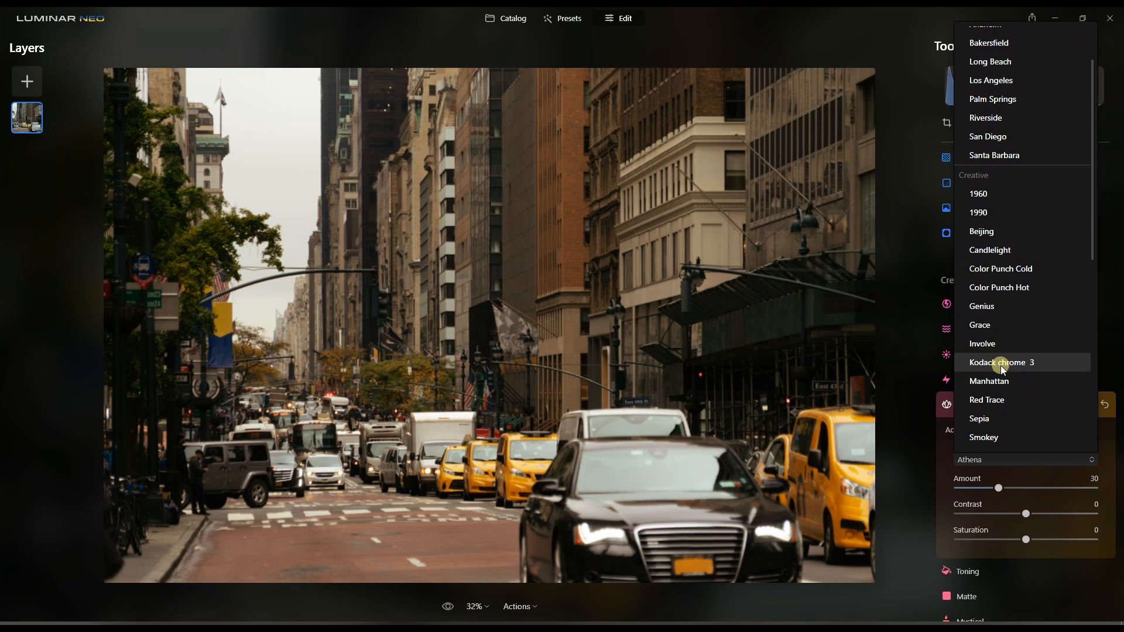
left_click(1000, 366)
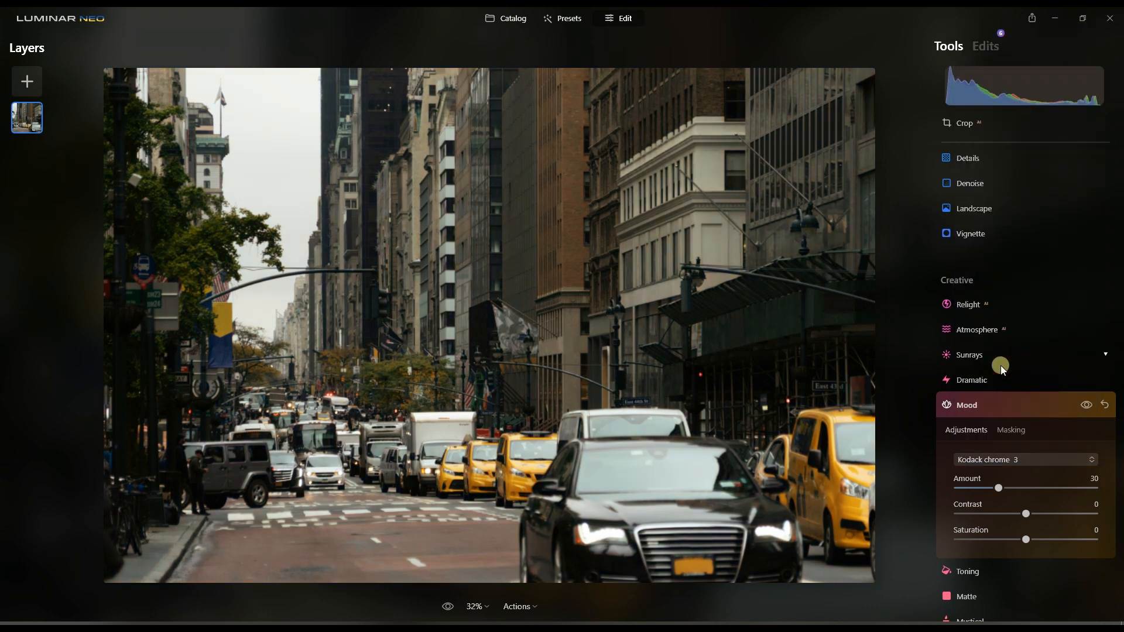
left_click(1105, 405)
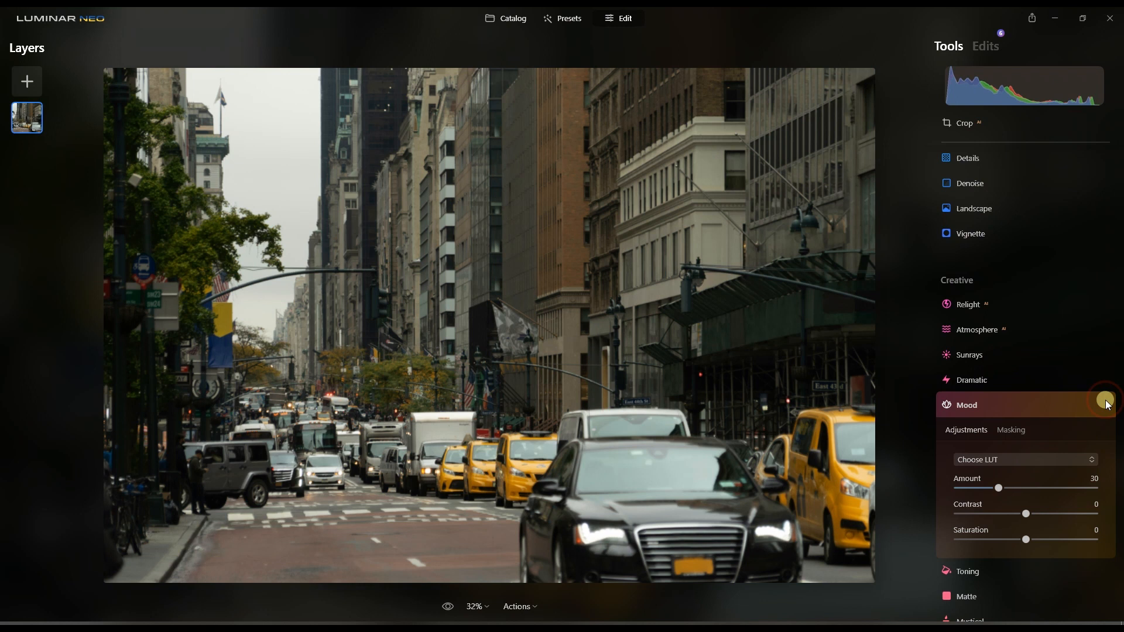
Close the Mood tool, and look over the Toning tool's adjustments before closing it.
left_click(992, 414)
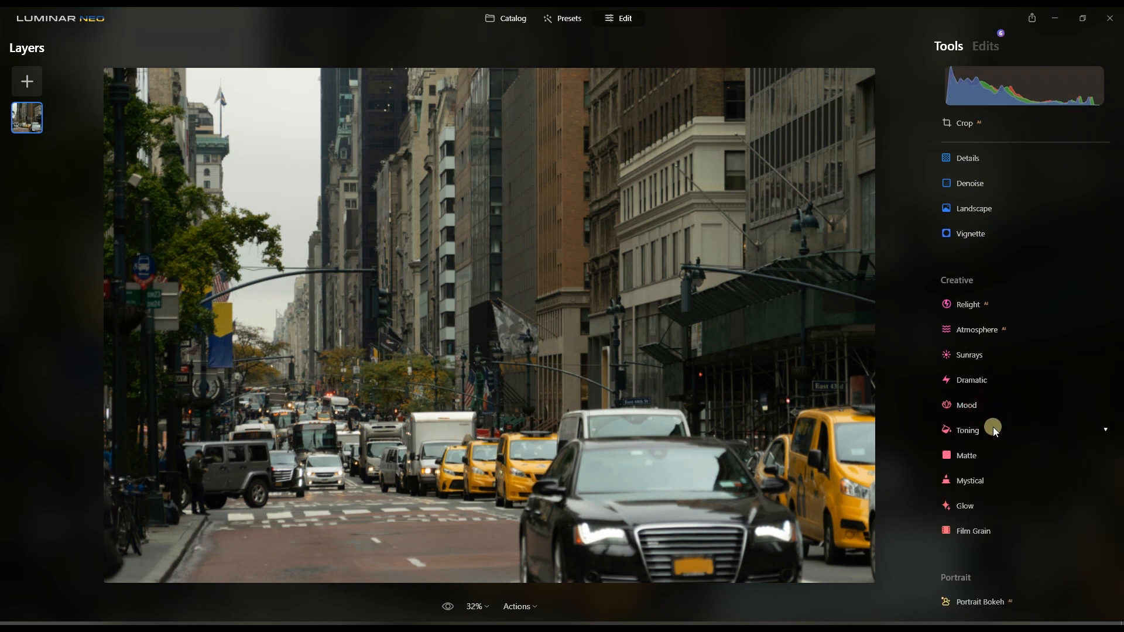
left_click(993, 427)
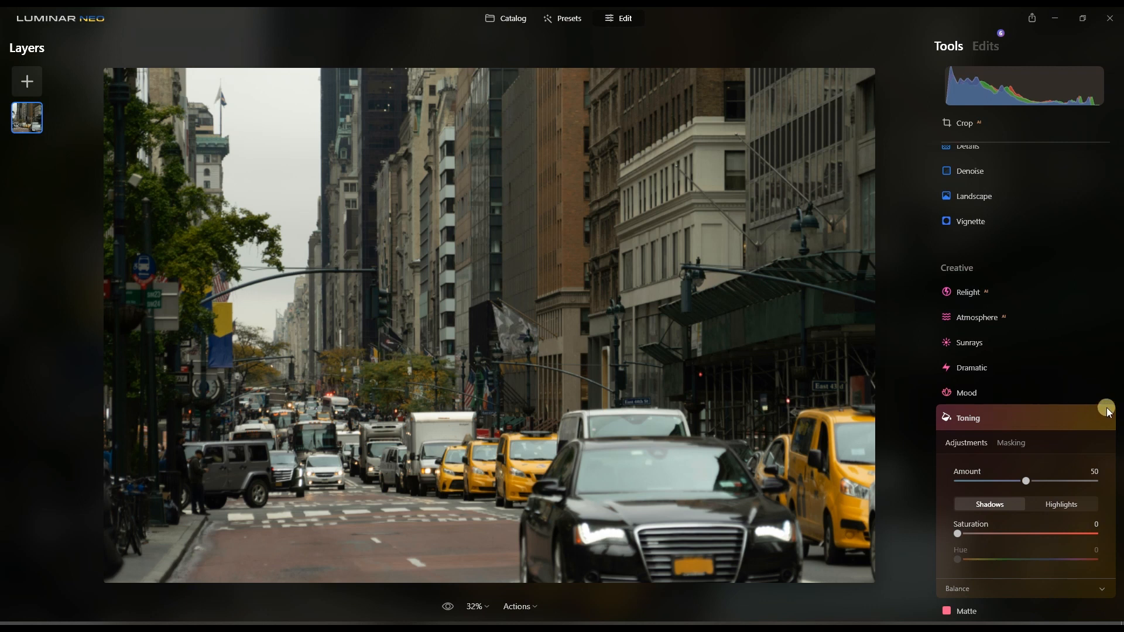
left_click(997, 410)
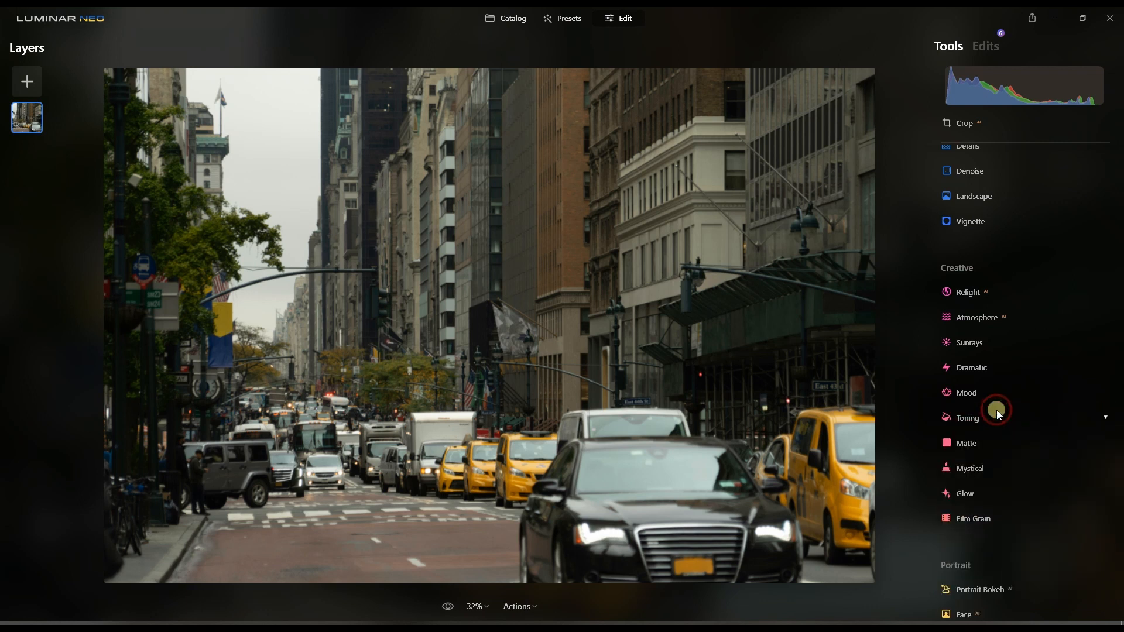
Try raising the Matte tool's Amount on the street photo, return it to 0, and revert the photo to the original.
left_click(981, 441)
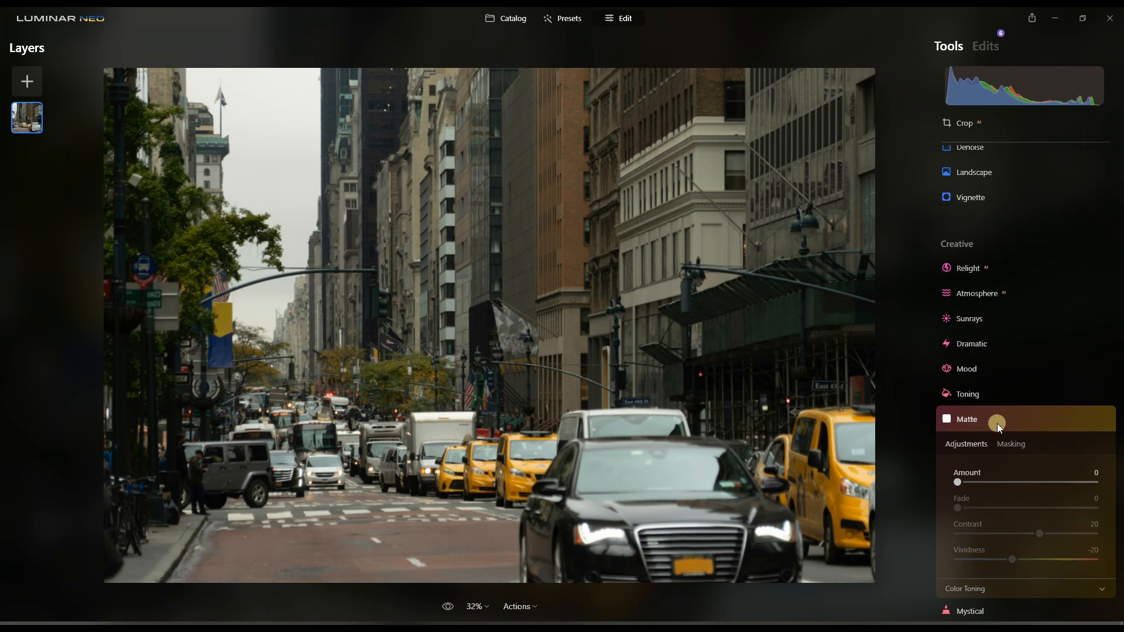
left_click_drag(968, 485, 917, 501)
left_click(529, 607)
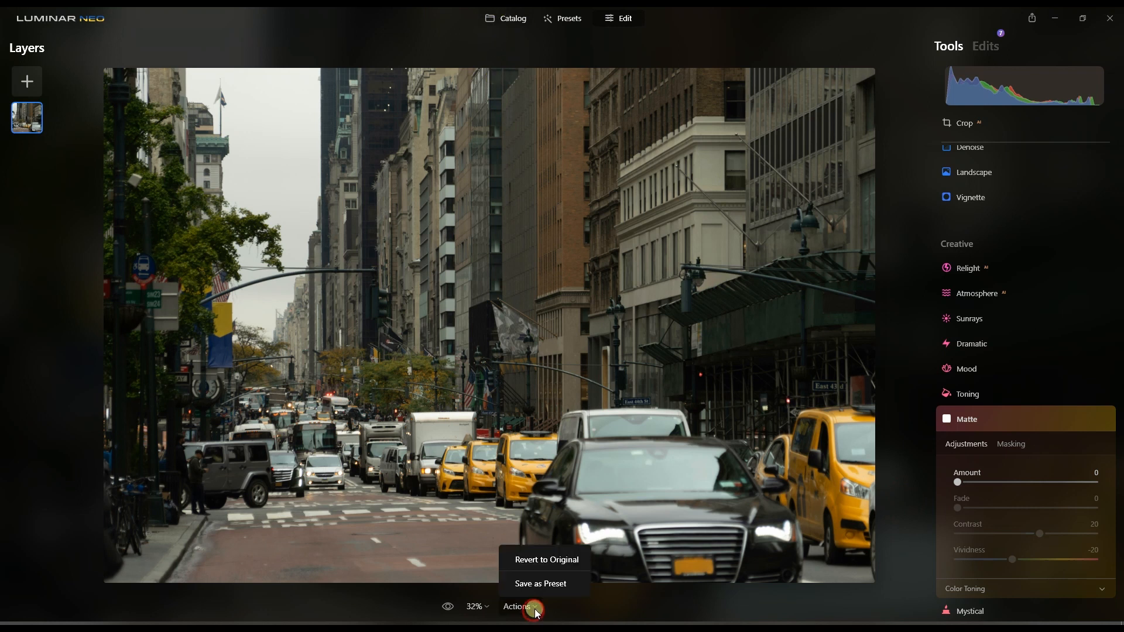
left_click(535, 560)
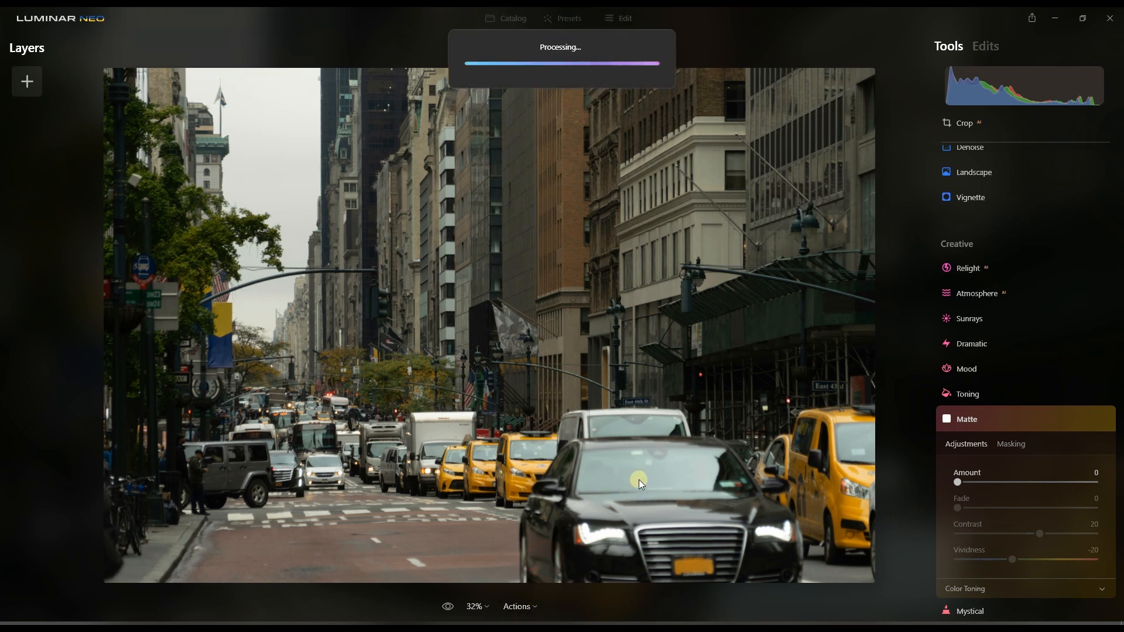
Open the sample photo of the woman in the white blouse and jeans from the catalog for editing.
left_click(501, 14)
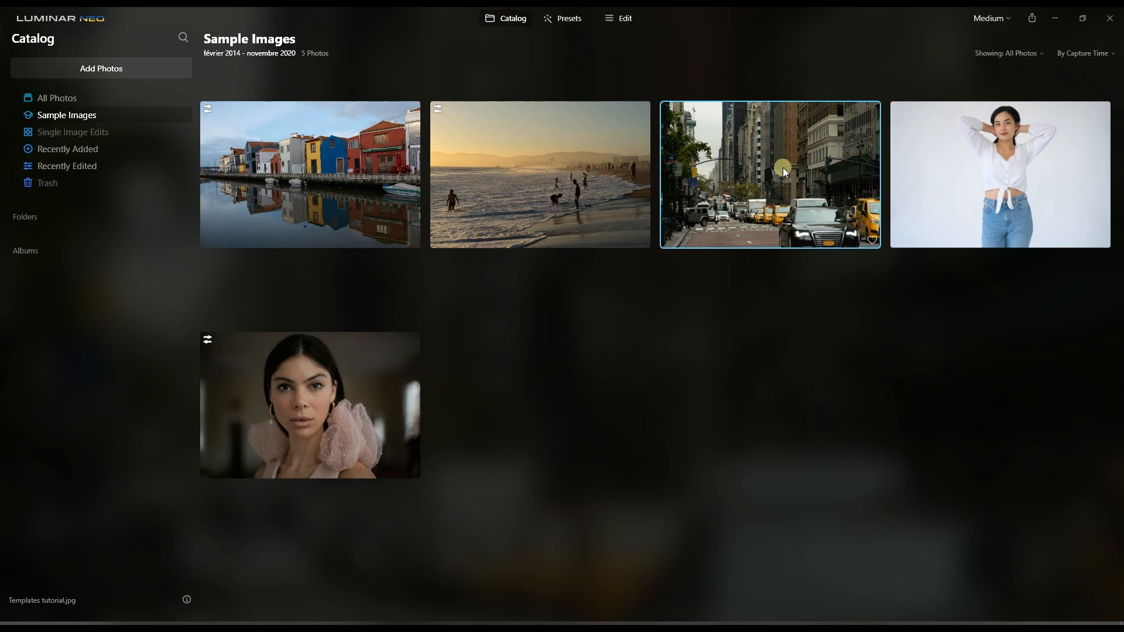
double_click(992, 153)
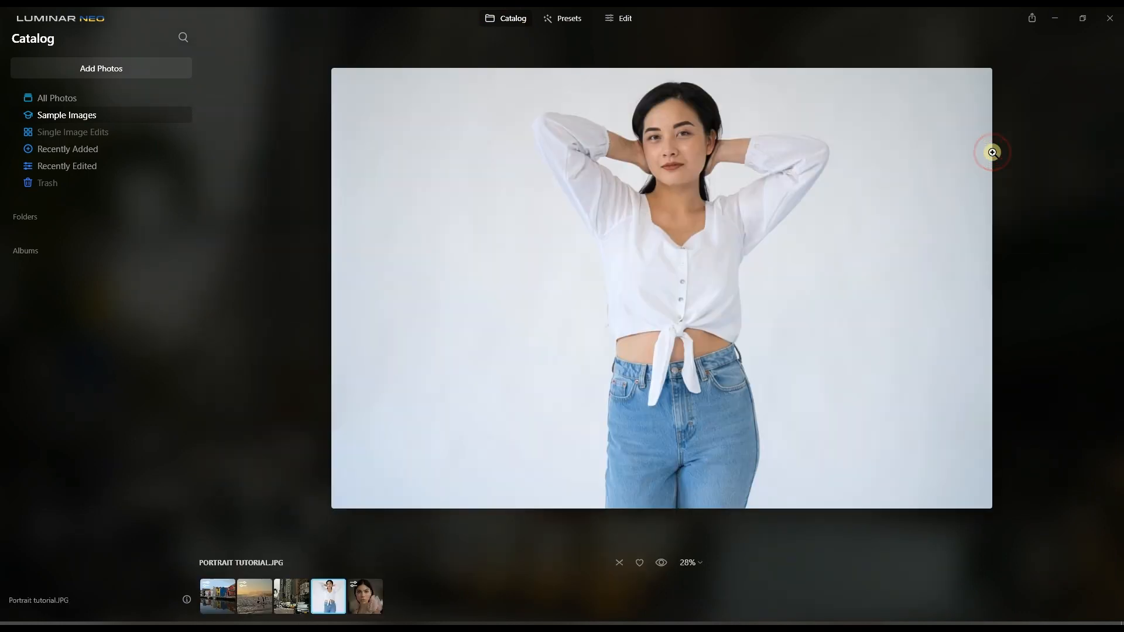
left_click(626, 18)
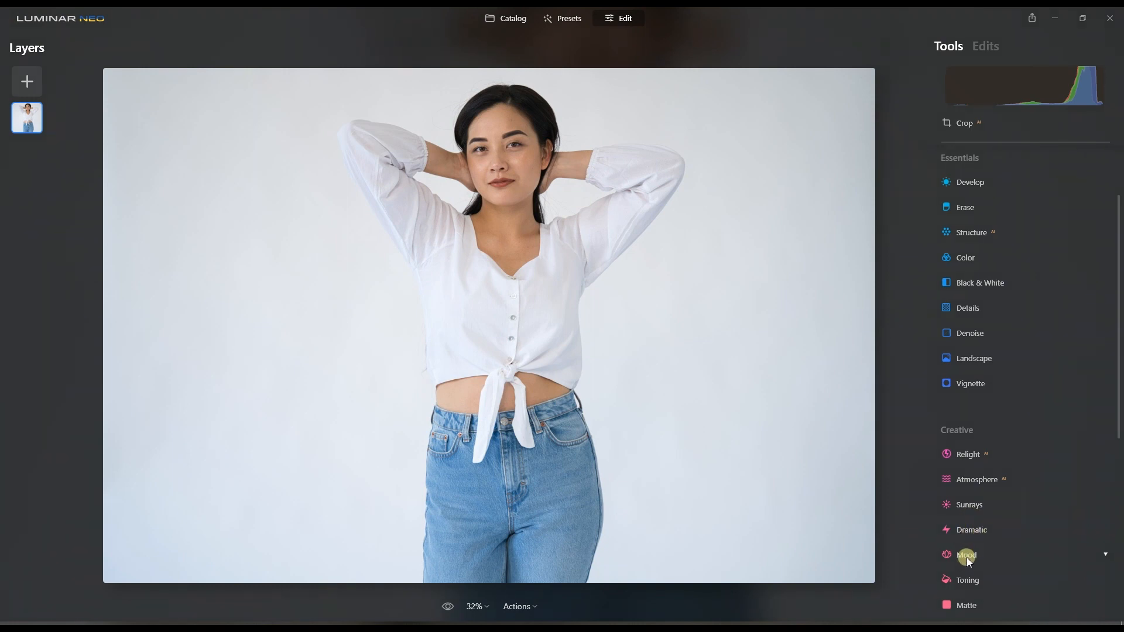
Try Matte on the white-blouse photo with Amount 63, Fade 0, Contrast 6 and Vividness 63, and reset the tool.
scroll(972, 559, "down", 5)
left_click(967, 465)
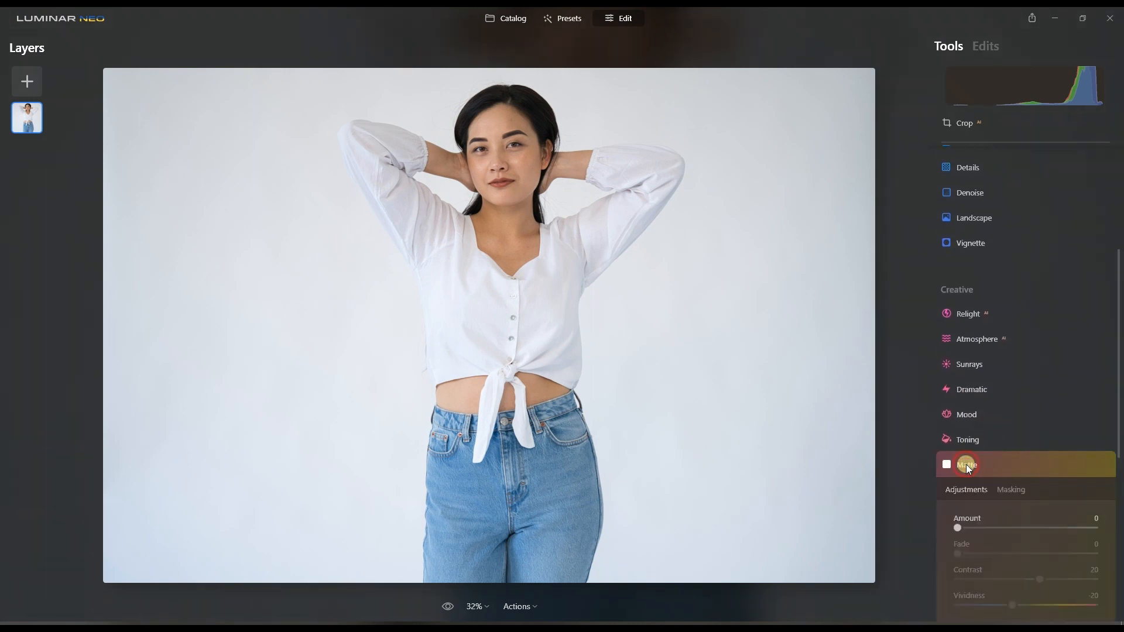
left_click_drag(961, 482, 1048, 483)
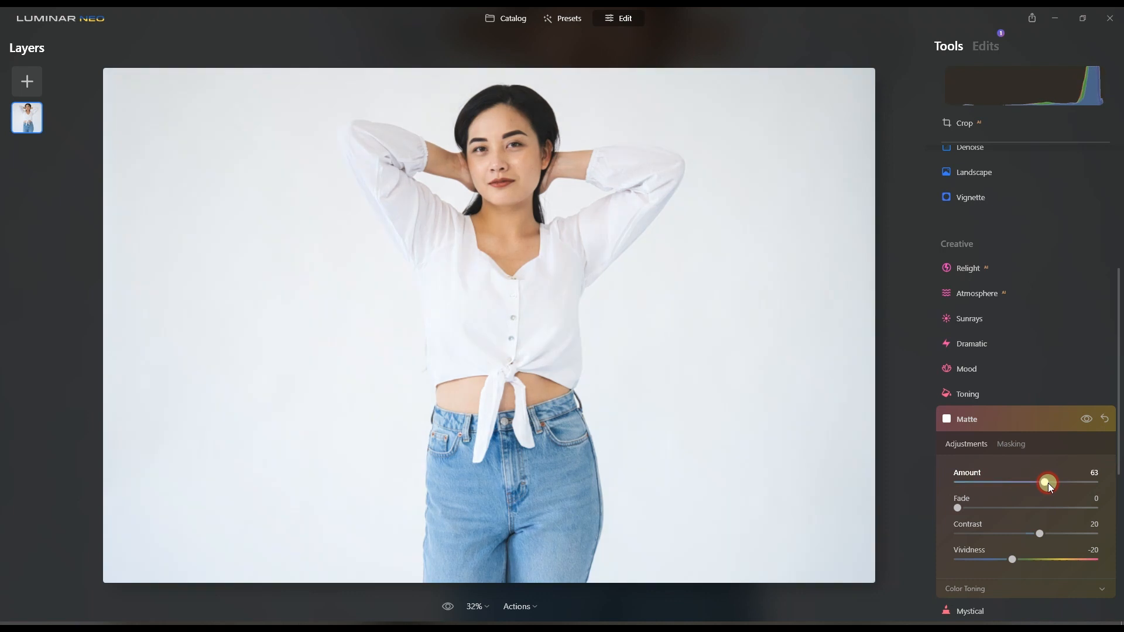
left_click_drag(959, 508, 926, 516)
left_click_drag(1047, 535, 1069, 561)
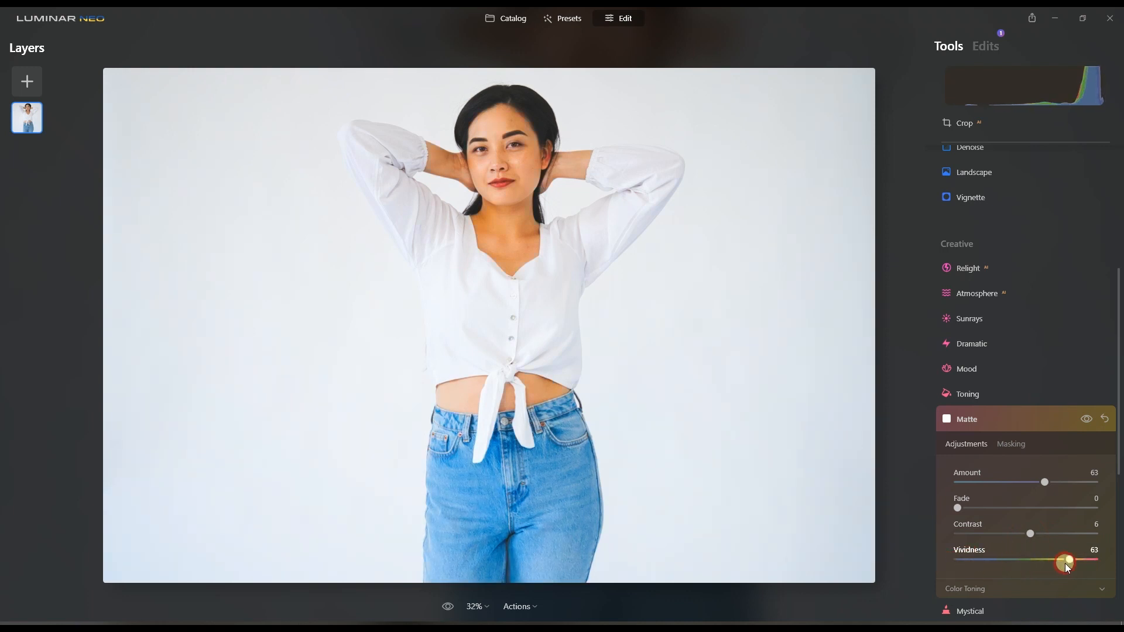
left_click(1102, 420)
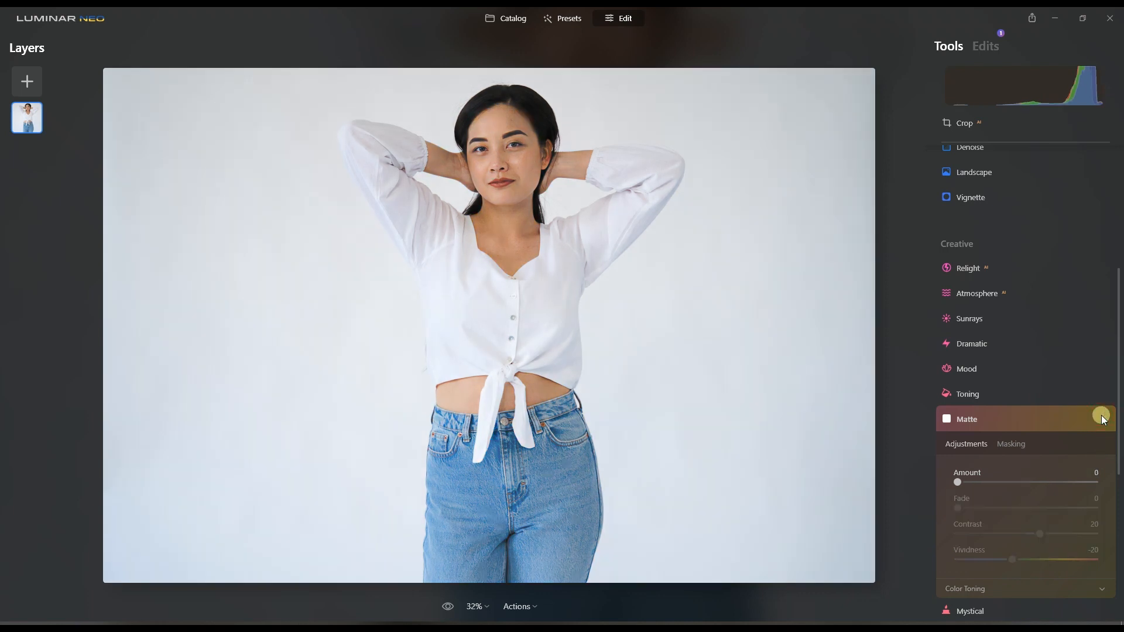
Look at the Matte tool's Color Toning settings and close the tool.
scroll(1004, 445, "down", 2)
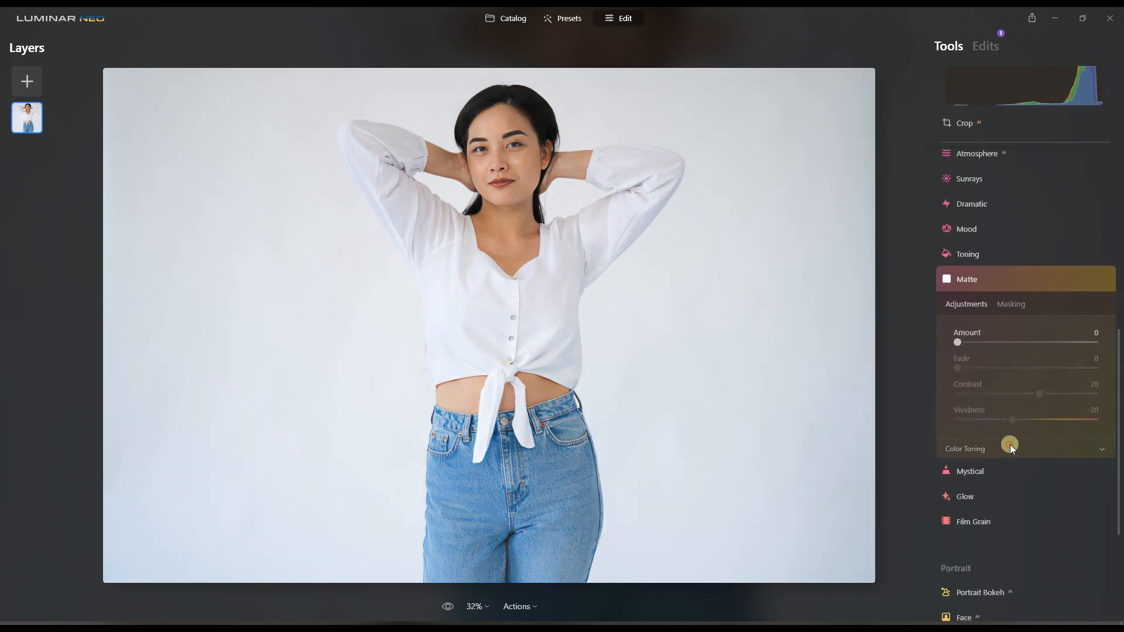
left_click(1009, 448)
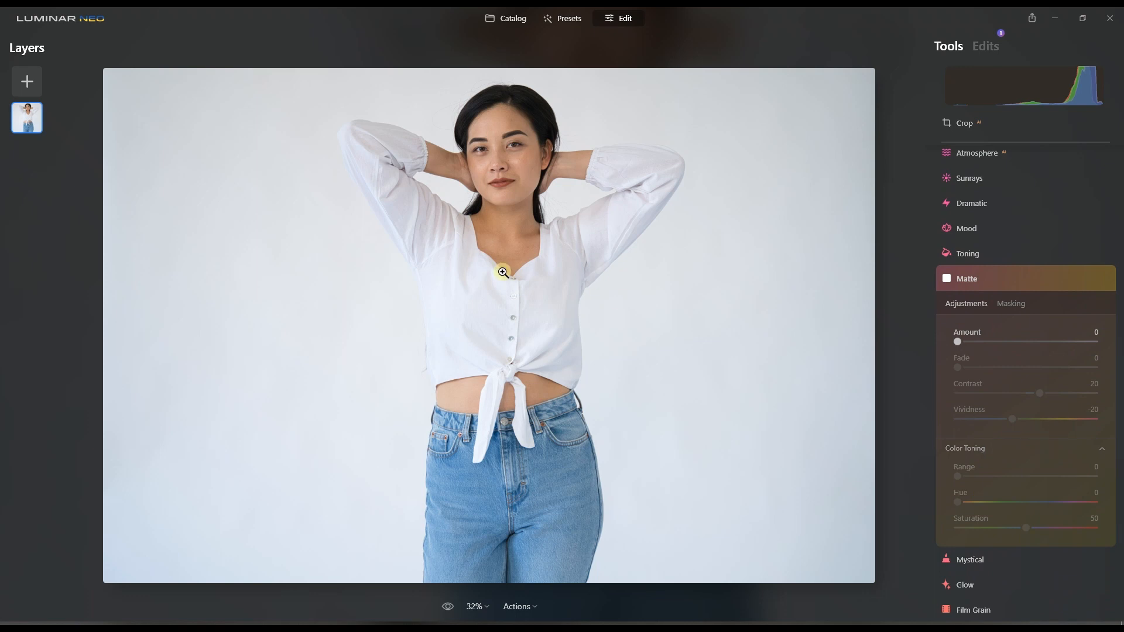
left_click(988, 277)
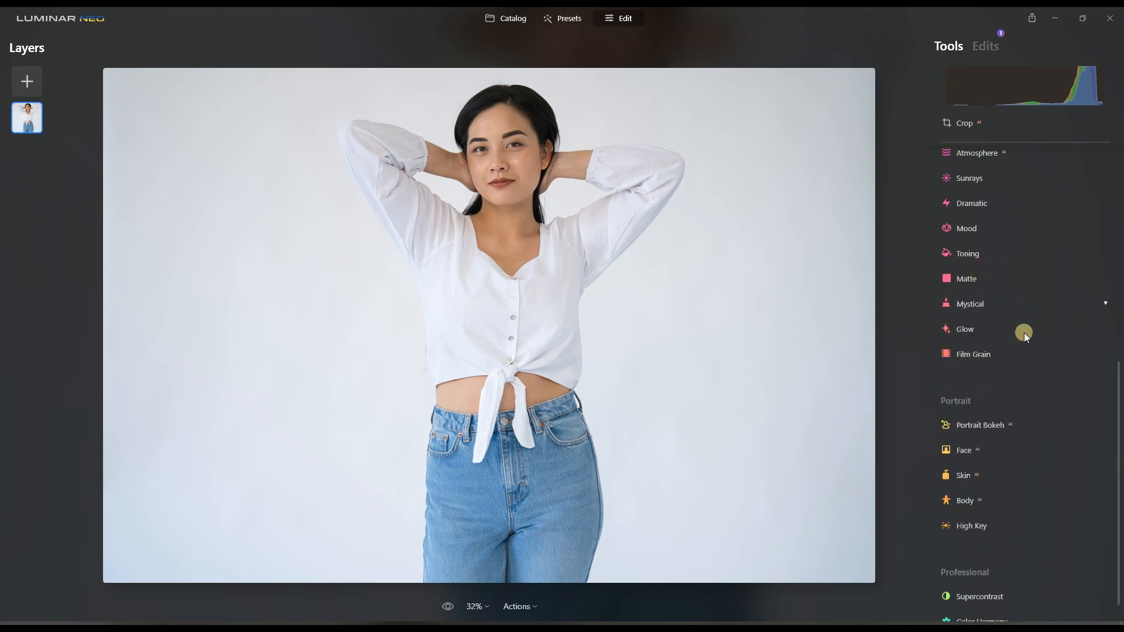
Try the Mystical tool on the white-blouse photo with Amount at 100, return it to 0, and close the tool.
left_click(989, 306)
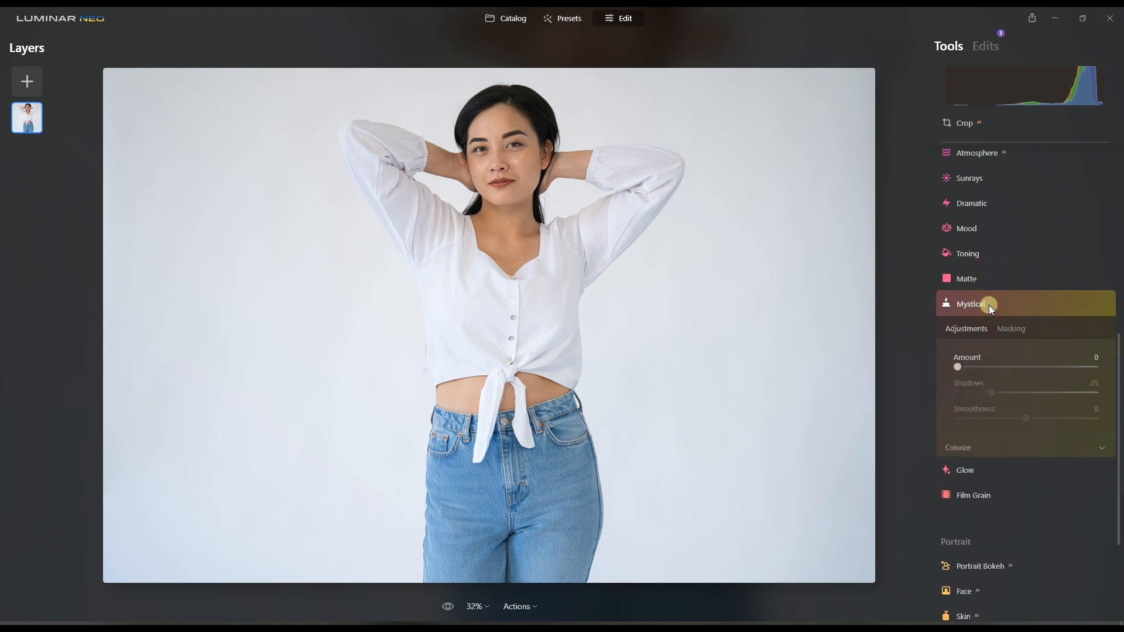
left_click_drag(958, 367, 1120, 372)
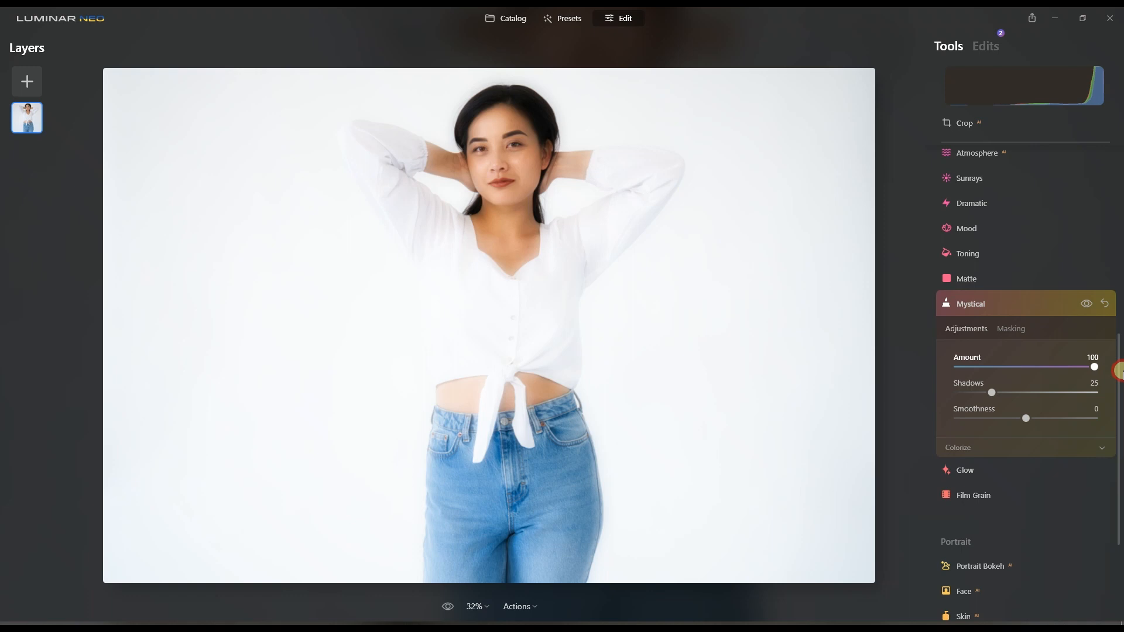
left_click_drag(1120, 371, 925, 374)
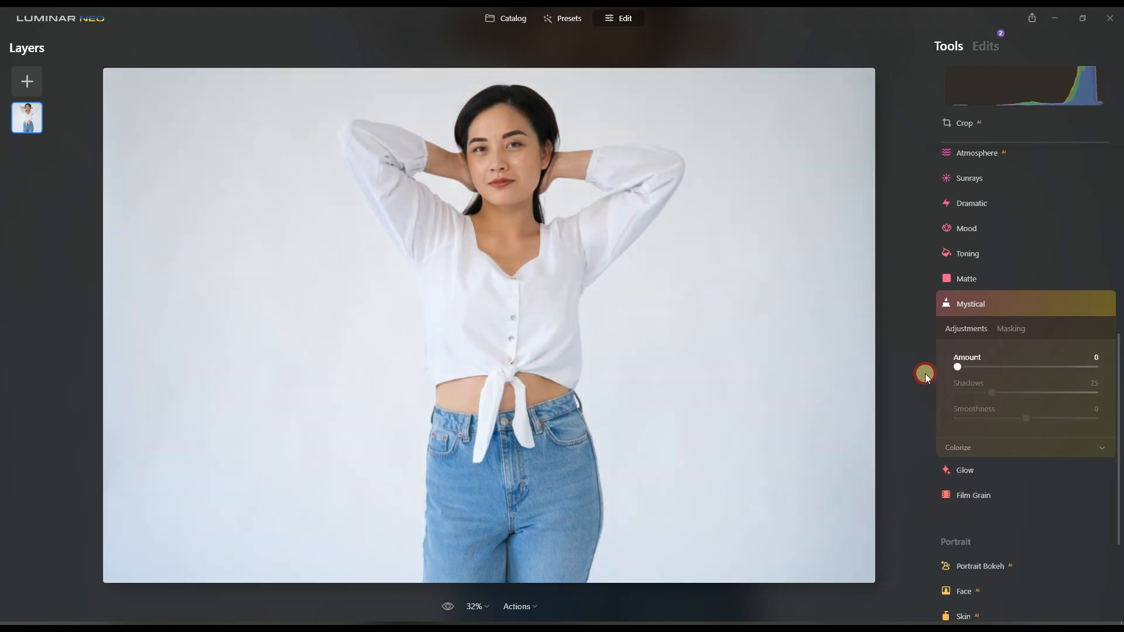
left_click(961, 304)
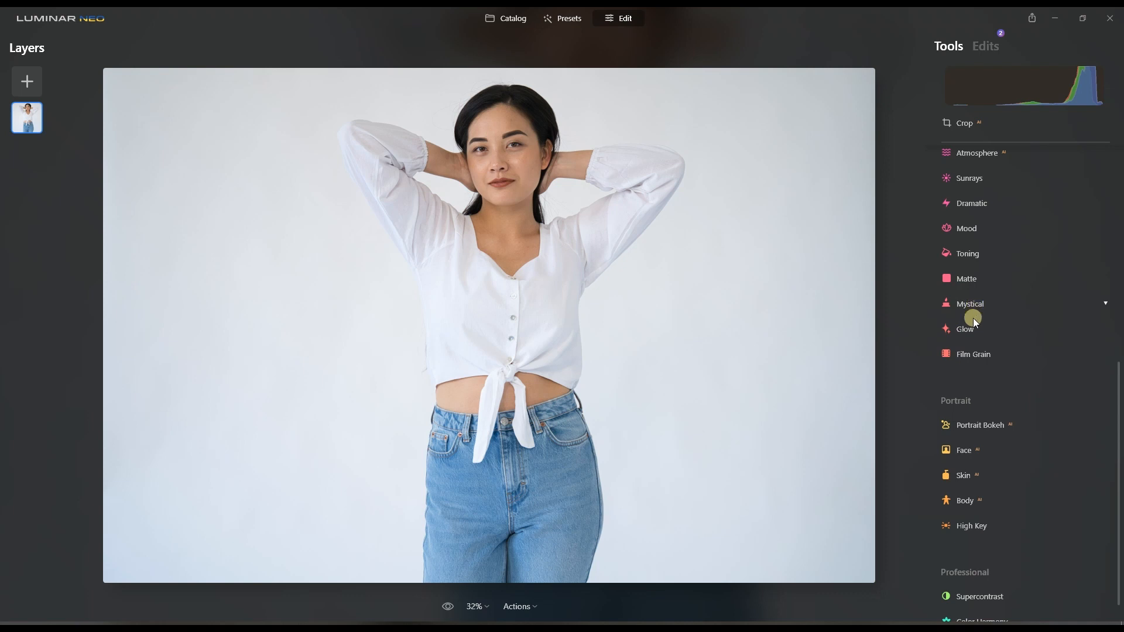
Open the Glow tool, try the Soft Focus type's Amount on the white-blouse photo, and return it to 0.
left_click(969, 331)
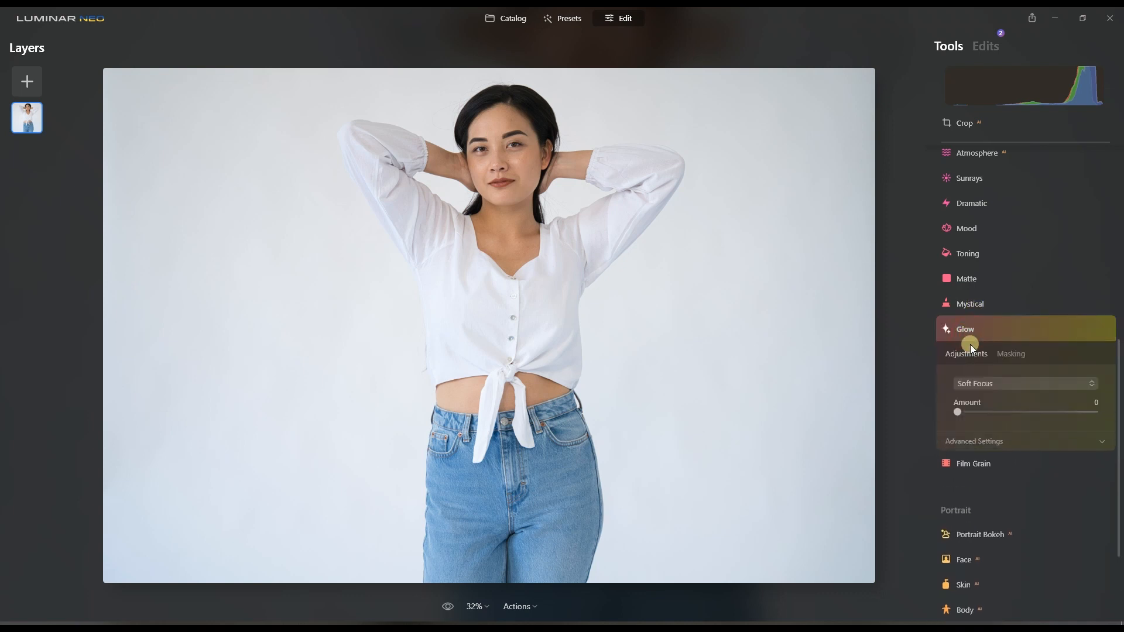
left_click(975, 388)
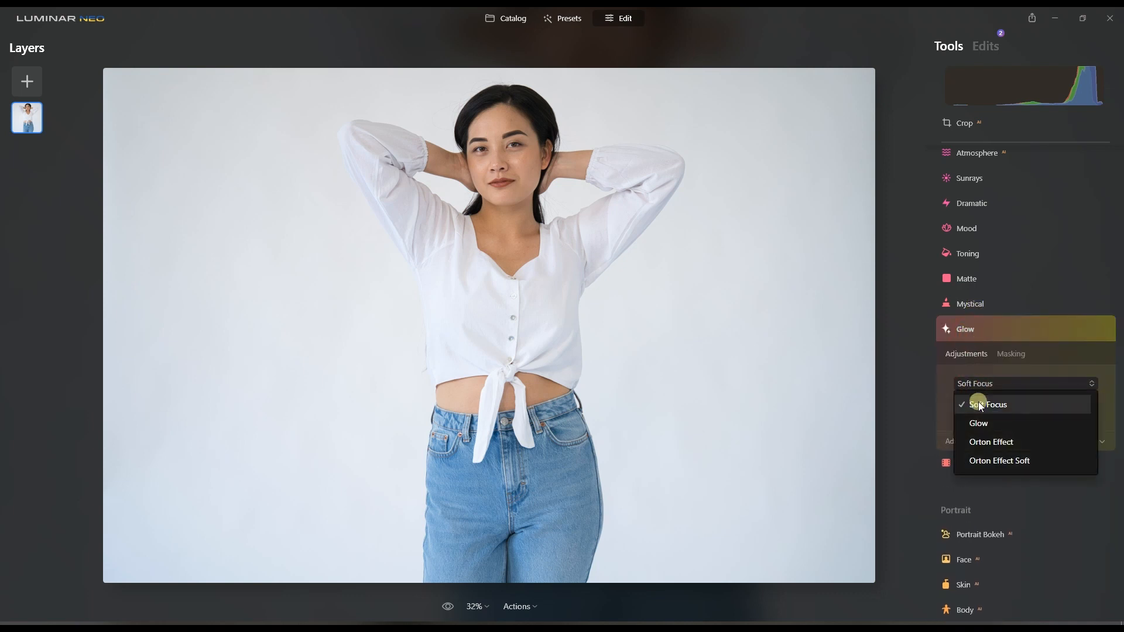
left_click(979, 403)
mouse_move(961, 410)
left_mouse_down()
mouse_move(1041, 423)
mouse_move(941, 418)
left_mouse_up()
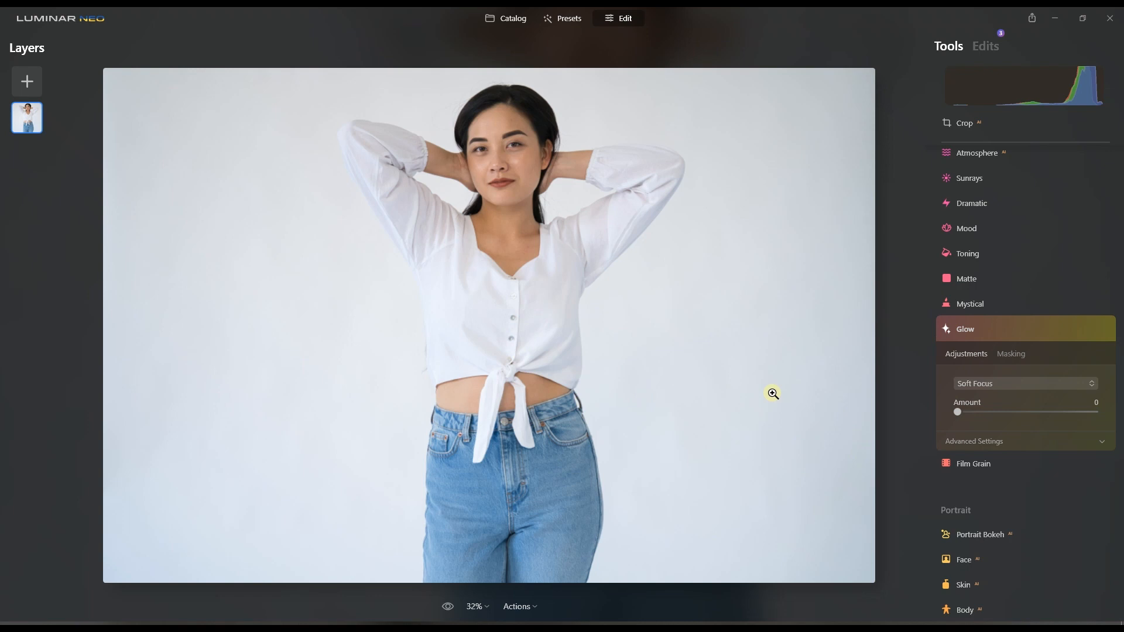
Switch the Glow tool to the Glow type, try its Amount, return it to the minimum, and close the tool.
left_click(979, 384)
left_click(979, 424)
mouse_move(959, 411)
left_mouse_down()
mouse_move(1057, 420)
mouse_move(940, 417)
left_mouse_up()
left_click(979, 329)
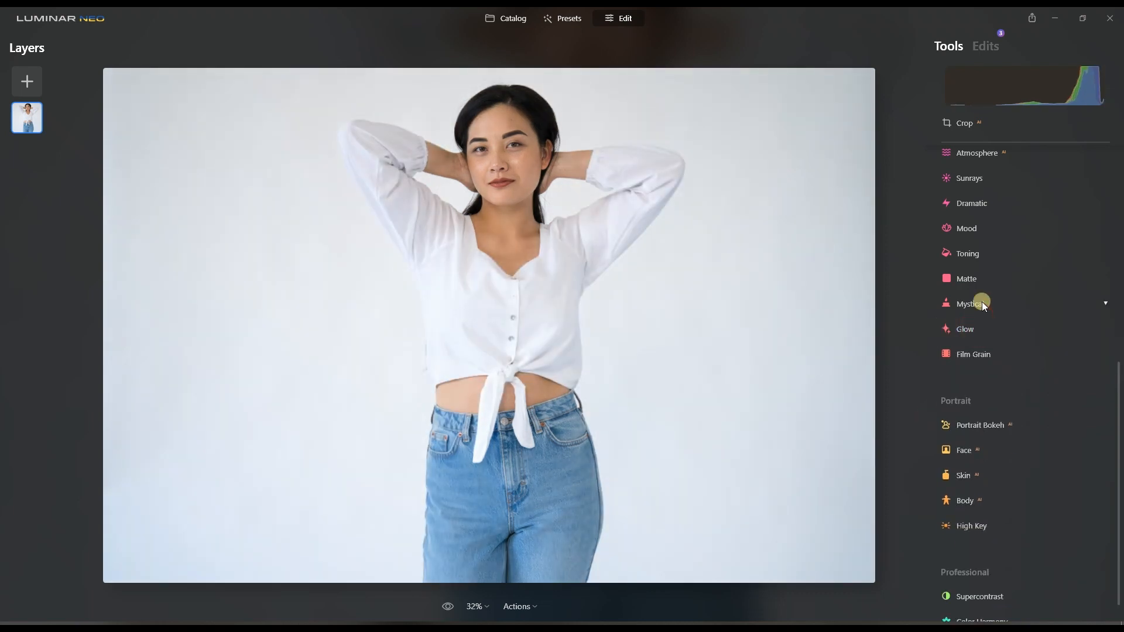
Try the Mystical tool's Amount on the white-blouse photo once more, return it to 0, and close the tool.
left_click(982, 301)
left_click_drag(957, 369, 913, 382)
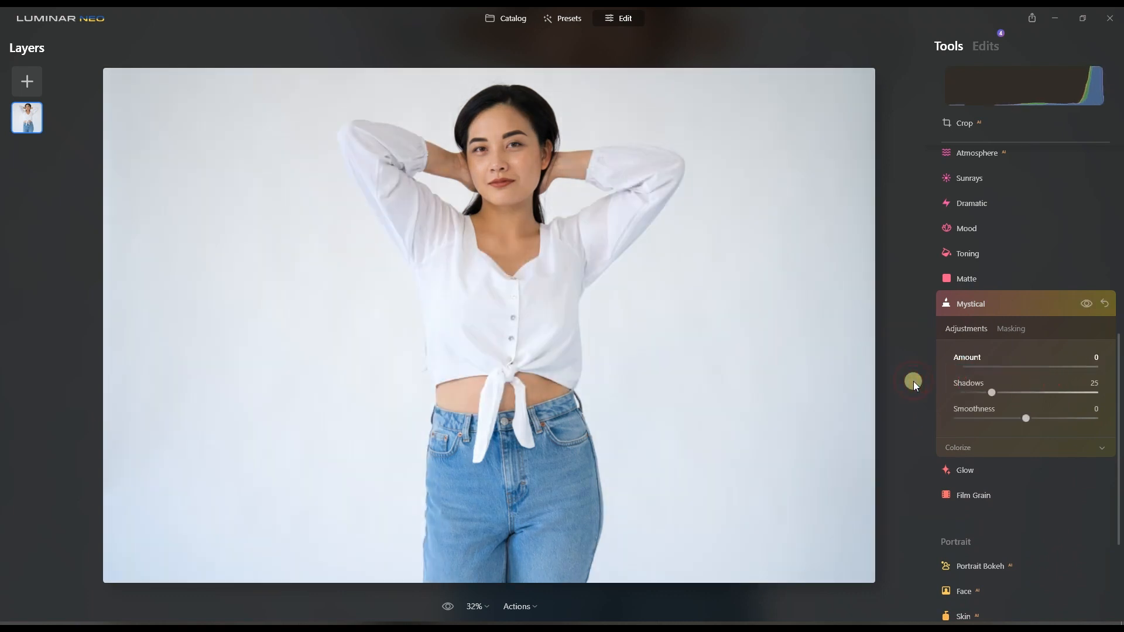
left_click(992, 301)
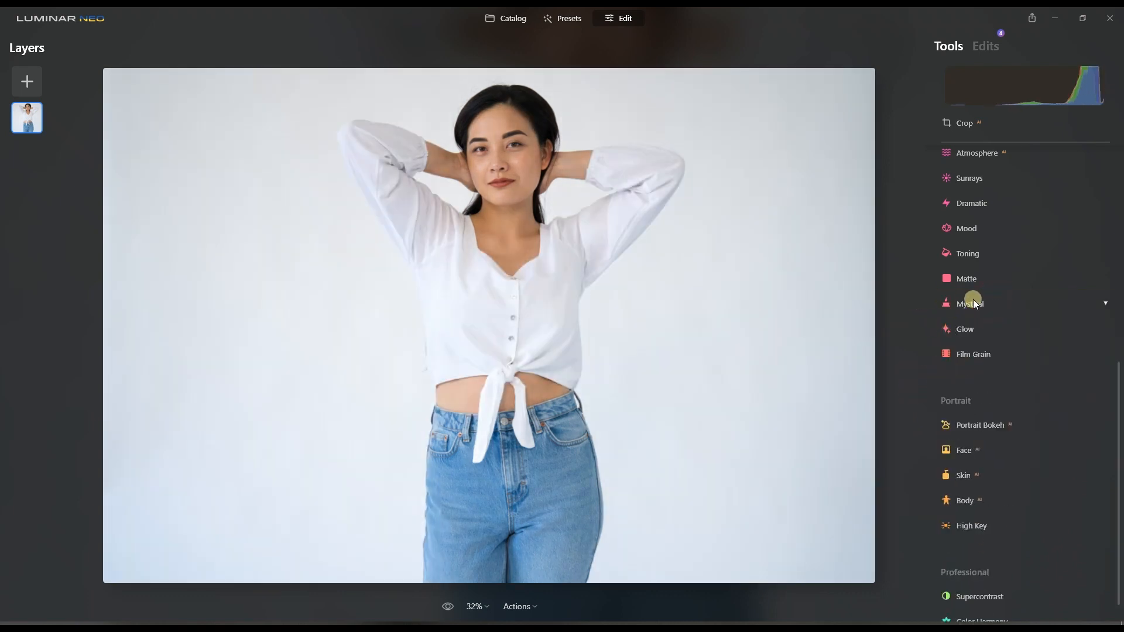
Look over the Film Grain and Portrait Bokeh AI controls, closing each tool after viewing it.
left_click(989, 356)
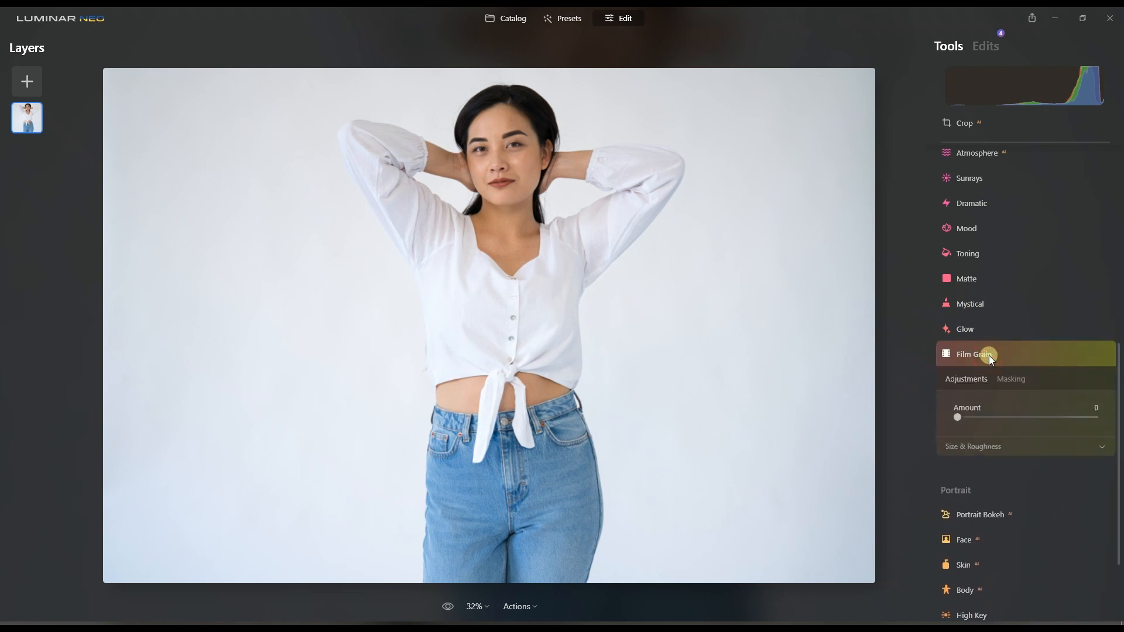
left_click(989, 356)
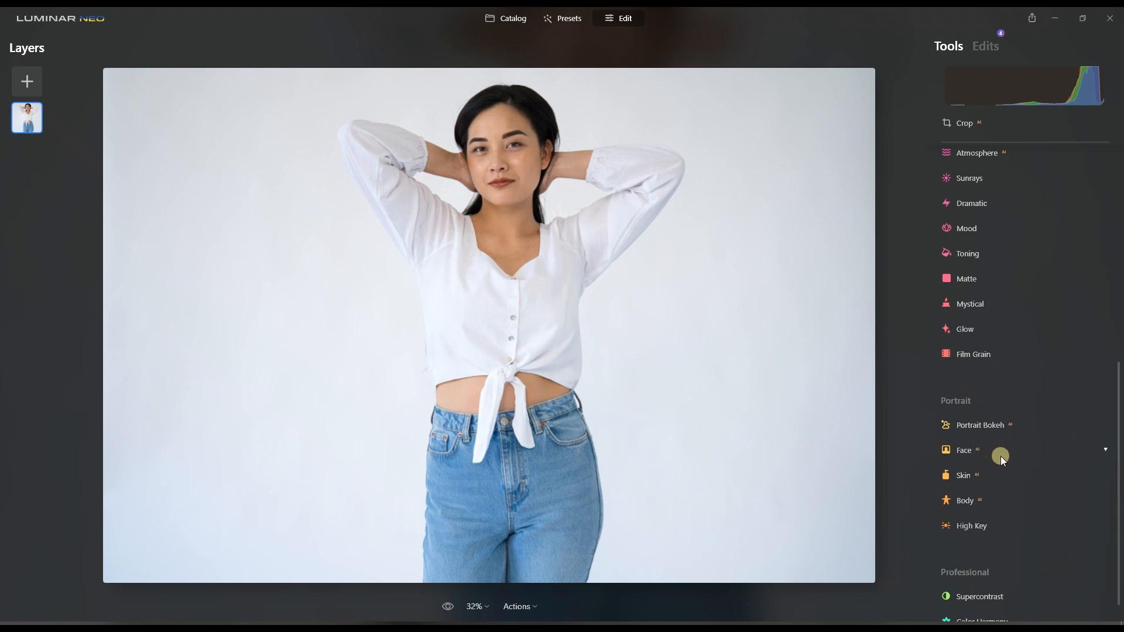
left_click(982, 423)
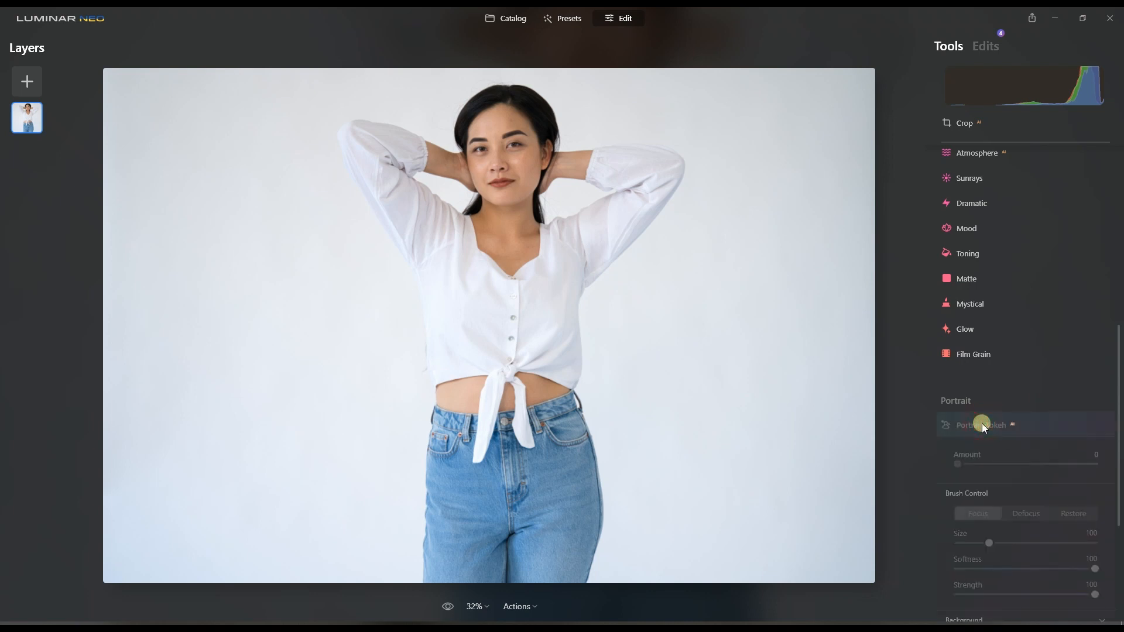
left_click(984, 397)
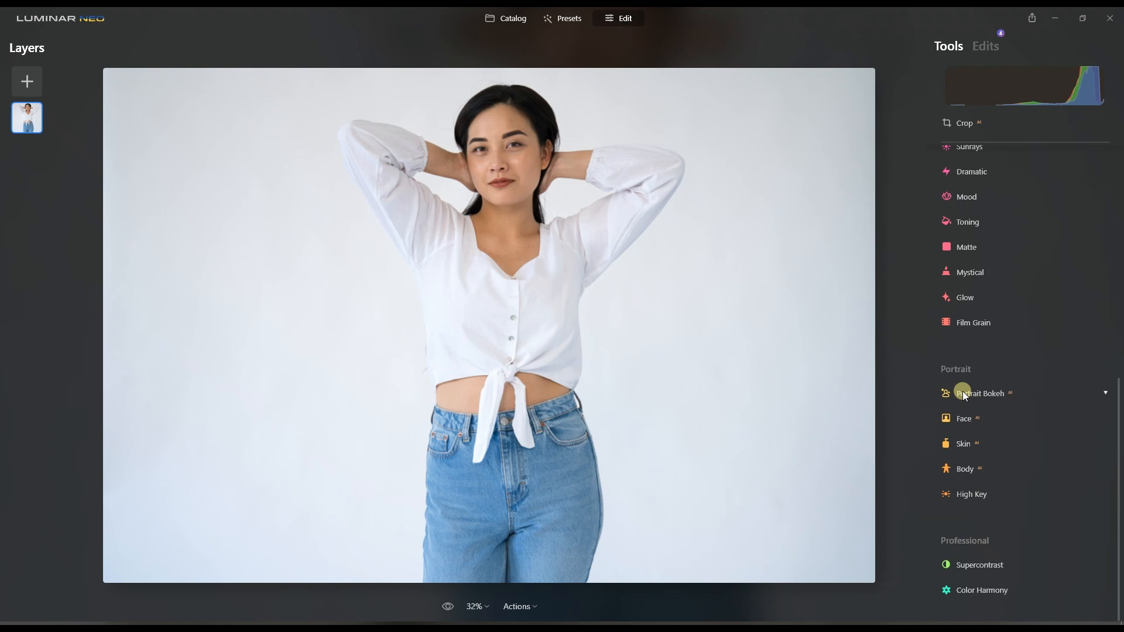
Return to the sample images catalog and reopen the white-blouse photo for editing.
left_click(518, 17)
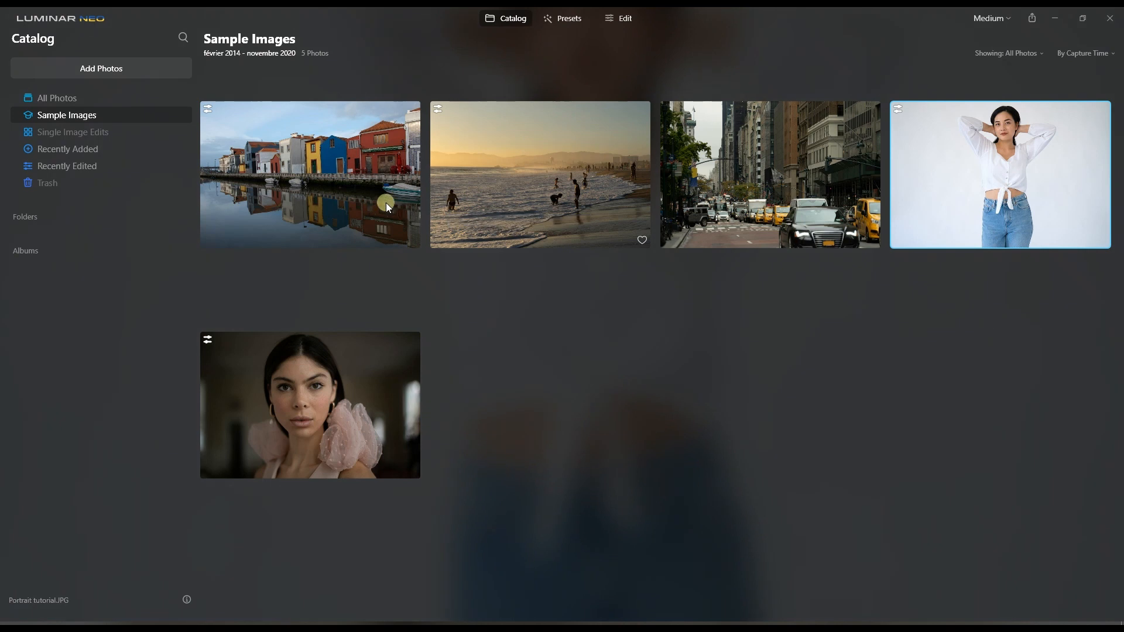
double_click(1042, 181)
left_click(648, 24)
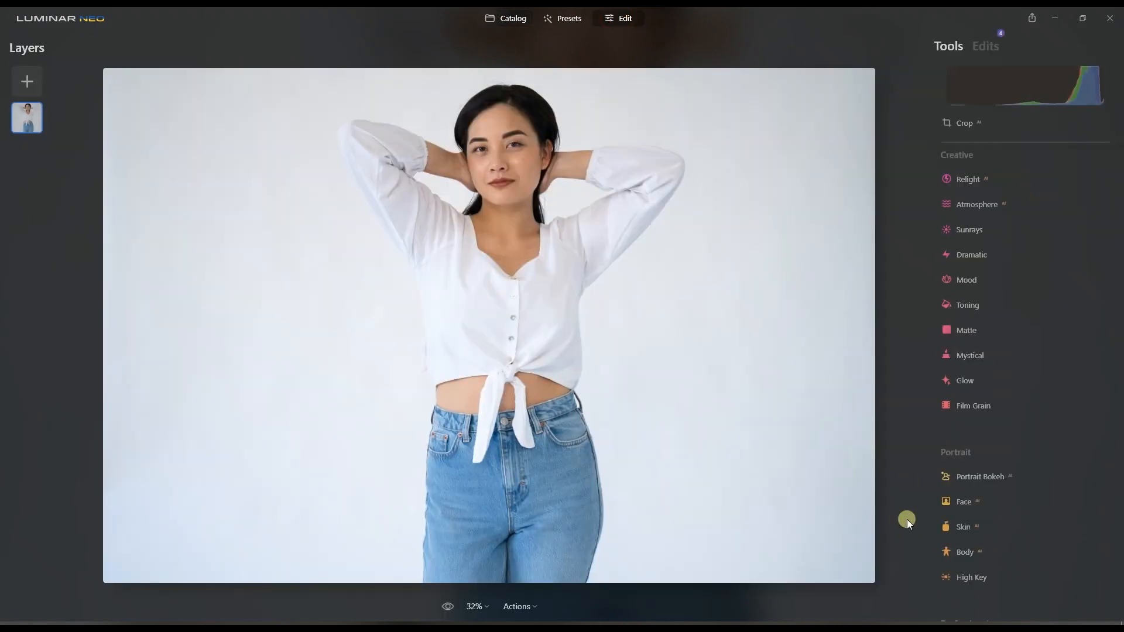
Look over the Portrait Bokeh AI brush and background controls, close the tool, and return to the catalog.
left_click(1002, 475)
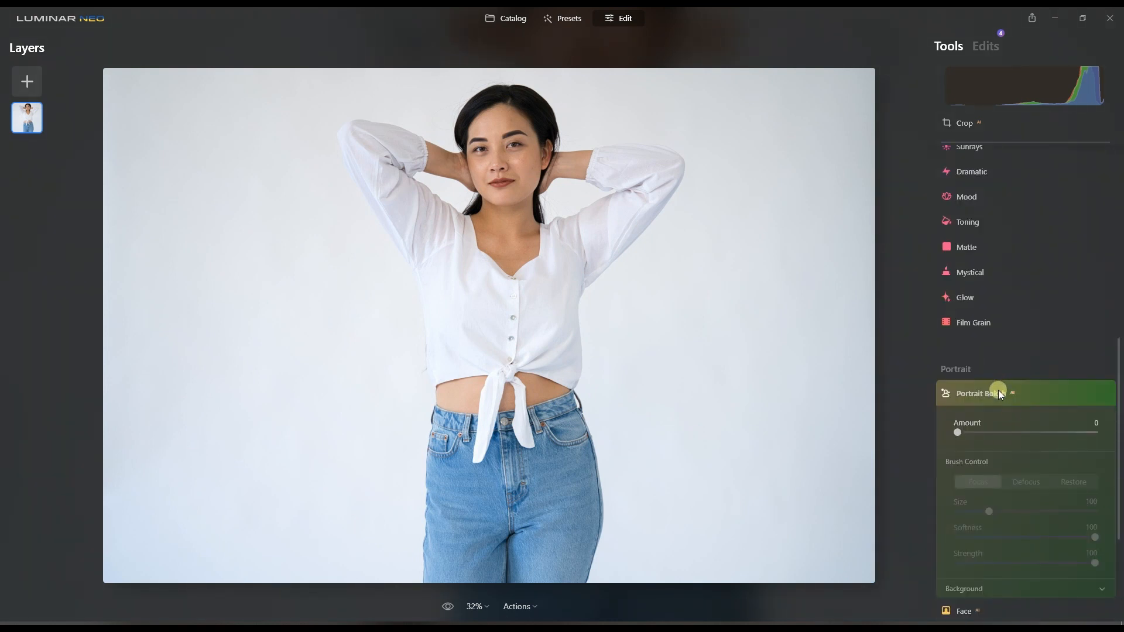
left_click(999, 393)
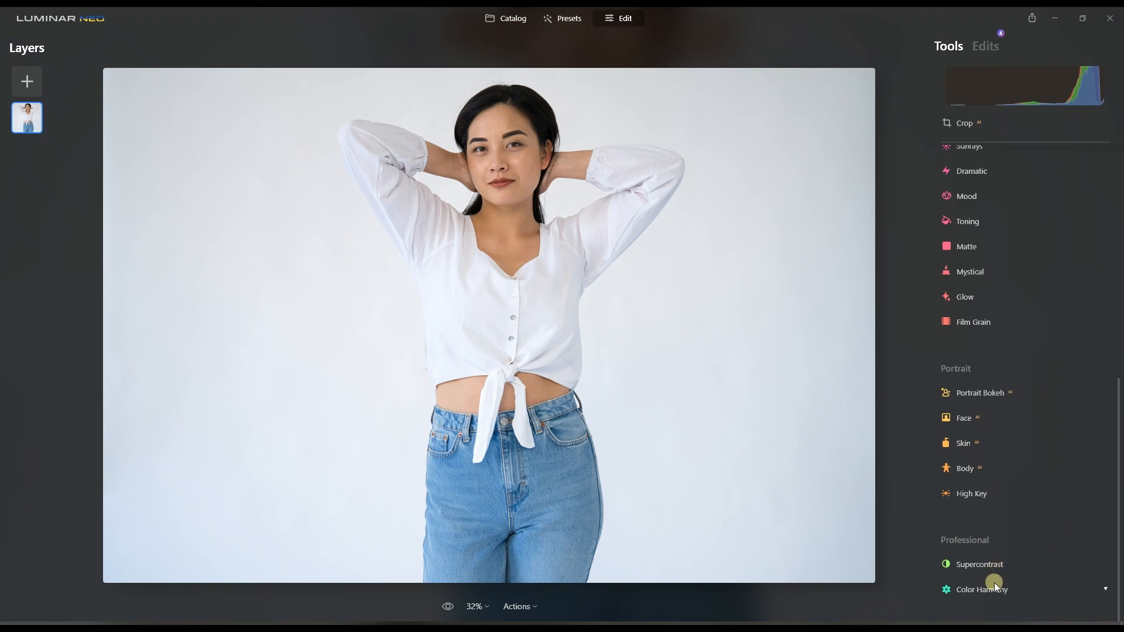
left_click(515, 16)
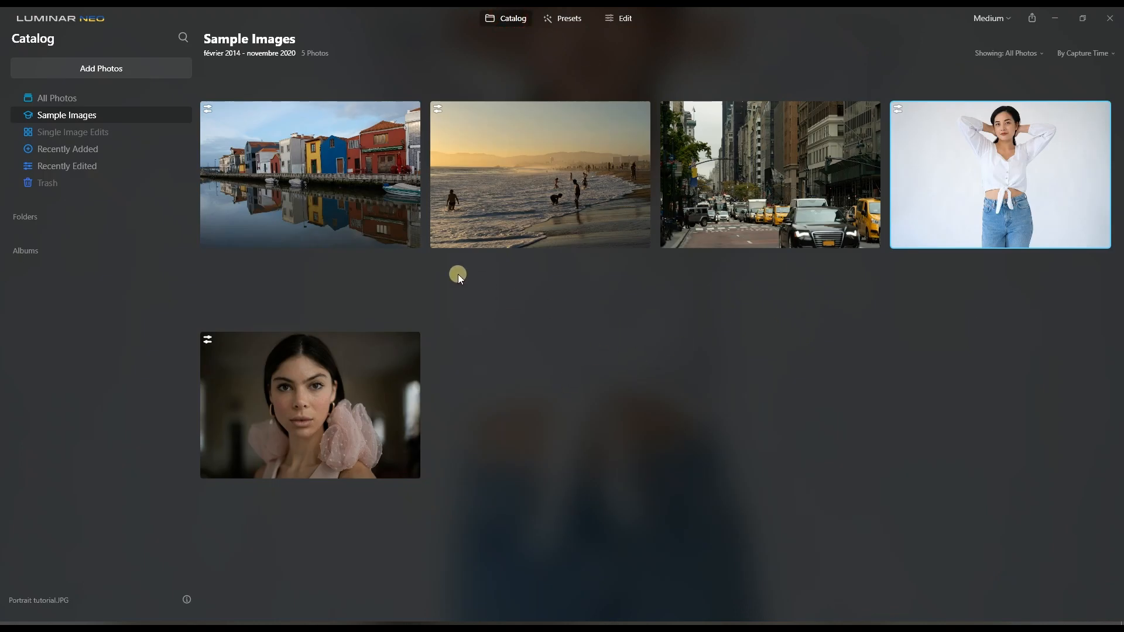
Open the colorful canal houses photo for editing and revert it to its original state.
double_click(325, 181)
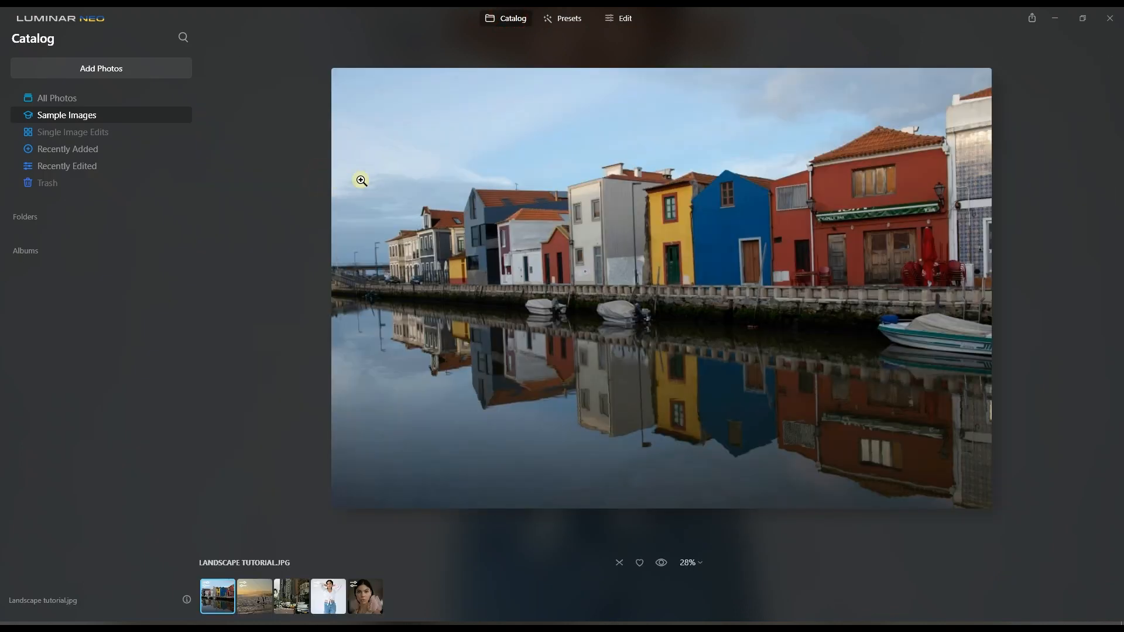
left_click(620, 15)
left_click(516, 606)
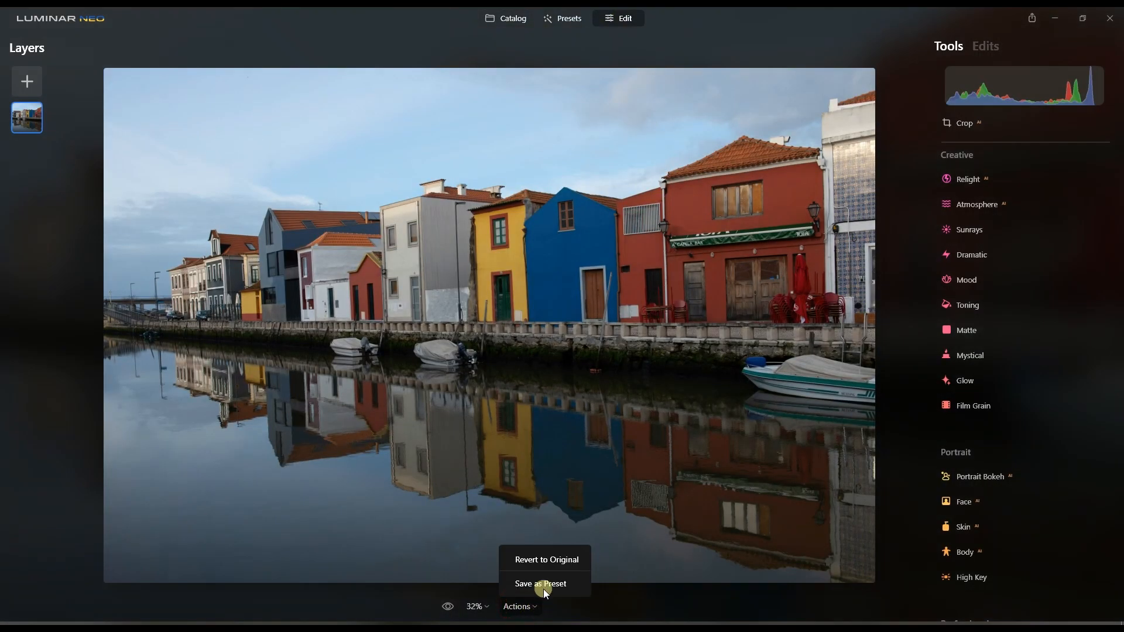
left_click(550, 560)
Try Supercontrast's Highlights Contrast at 100 on the canal photo, return it to 0, and inspect the sky up close.
scroll(1004, 449, "down", 3)
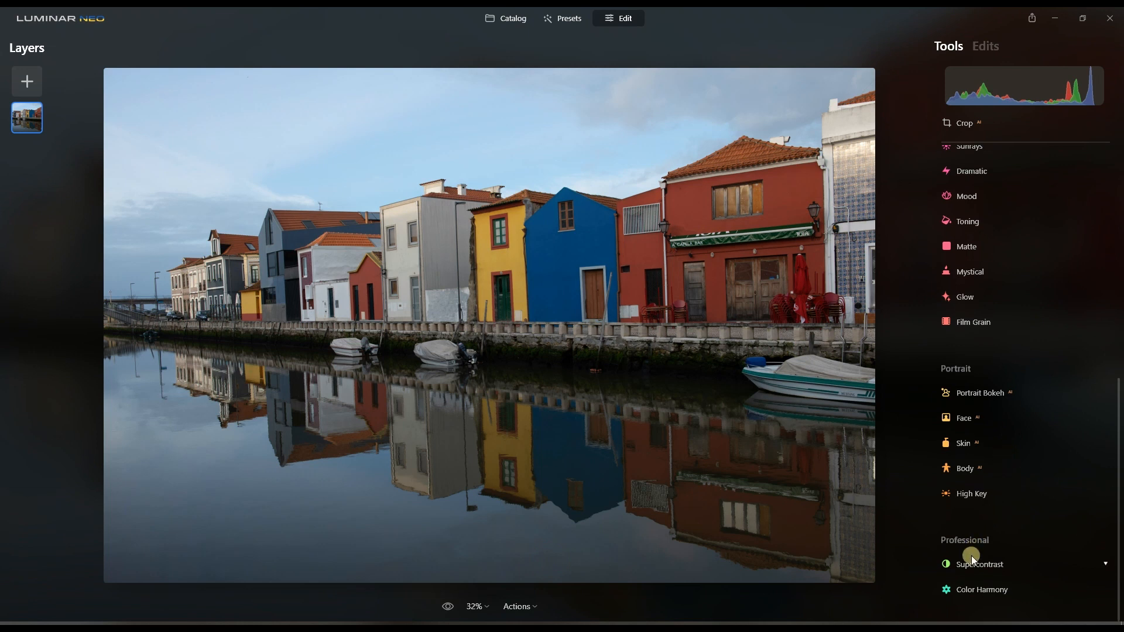
left_click(975, 563)
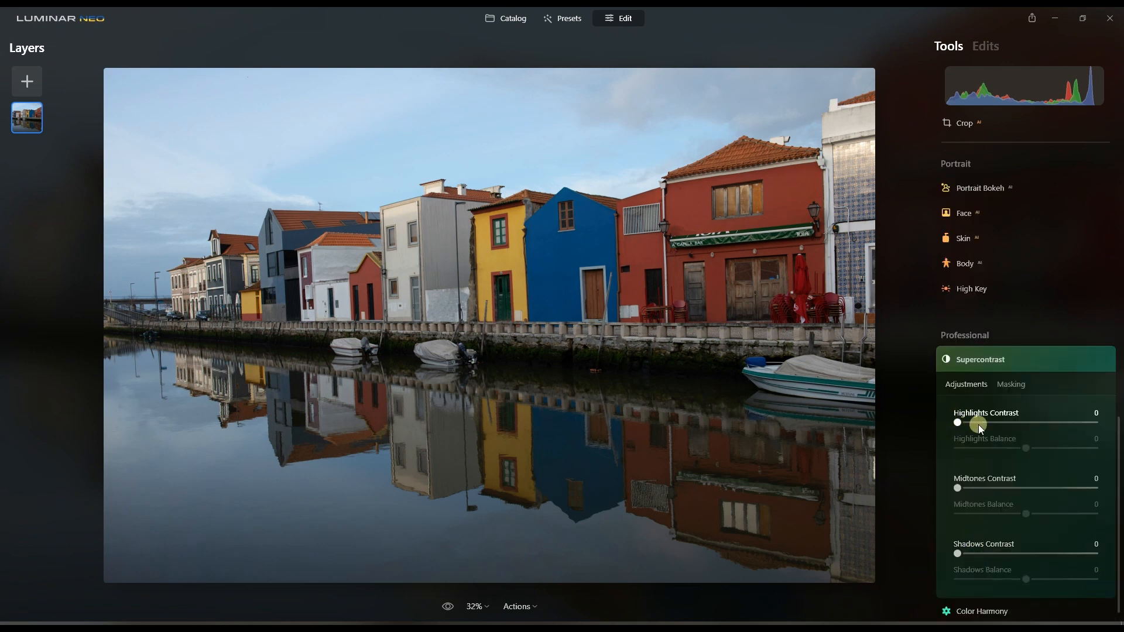
left_click_drag(961, 423, 1120, 427)
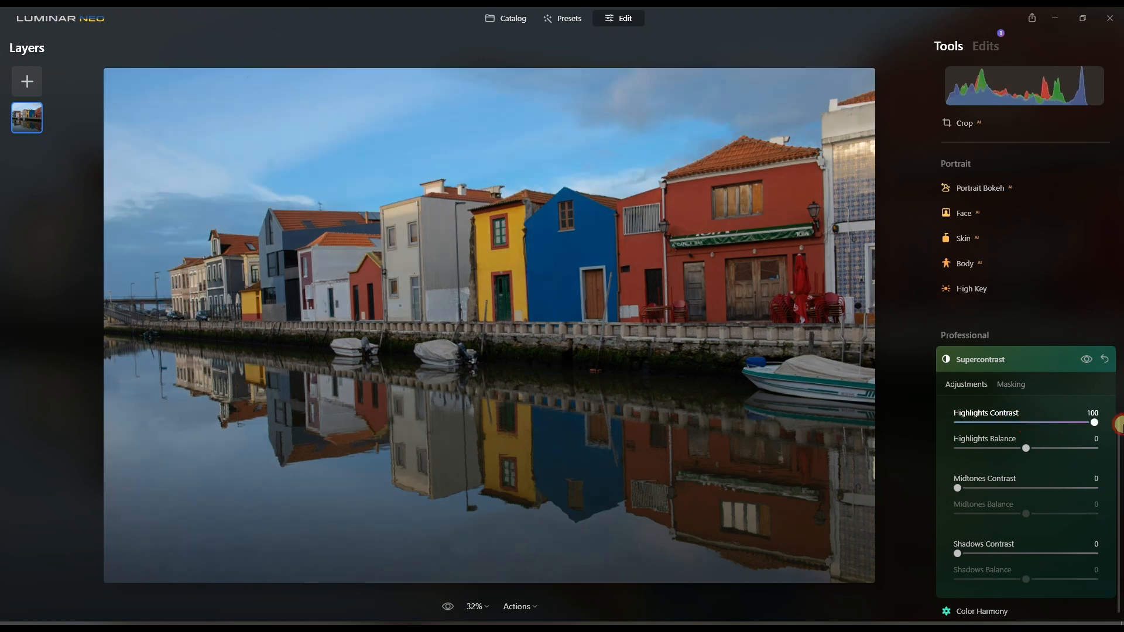
left_click_drag(1094, 423, 883, 437)
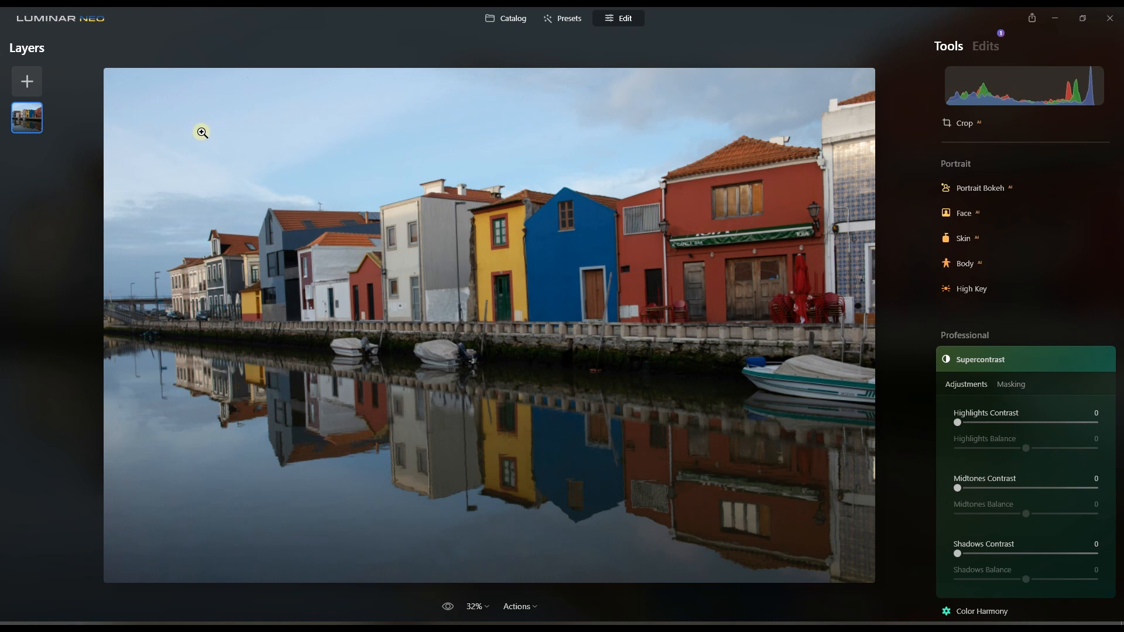
left_click(141, 144)
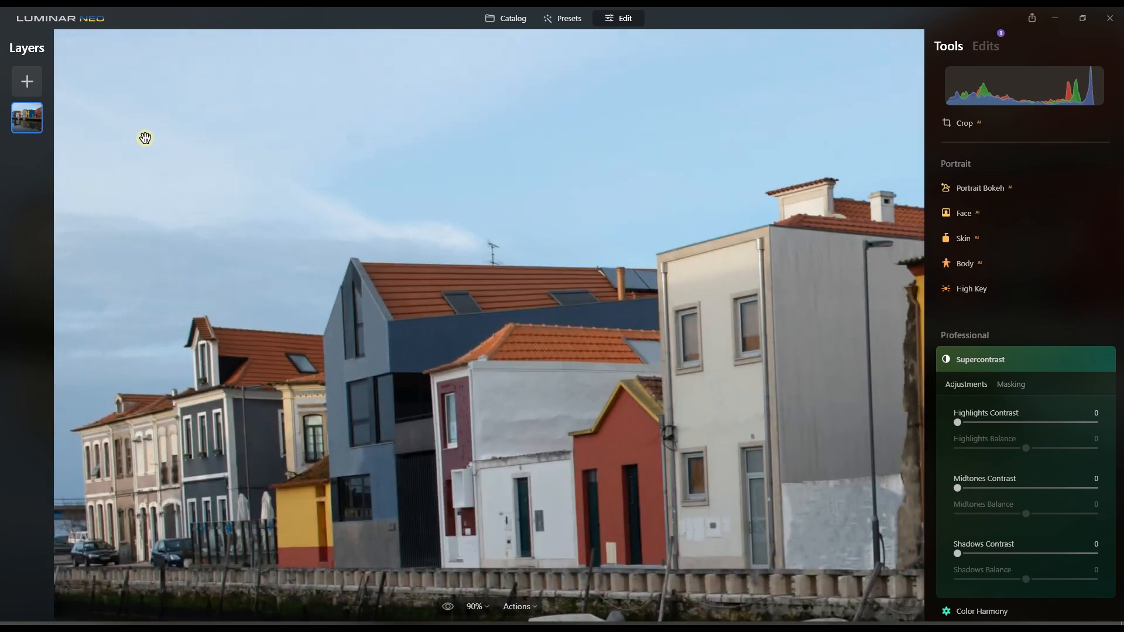
left_click_drag(961, 422, 934, 422)
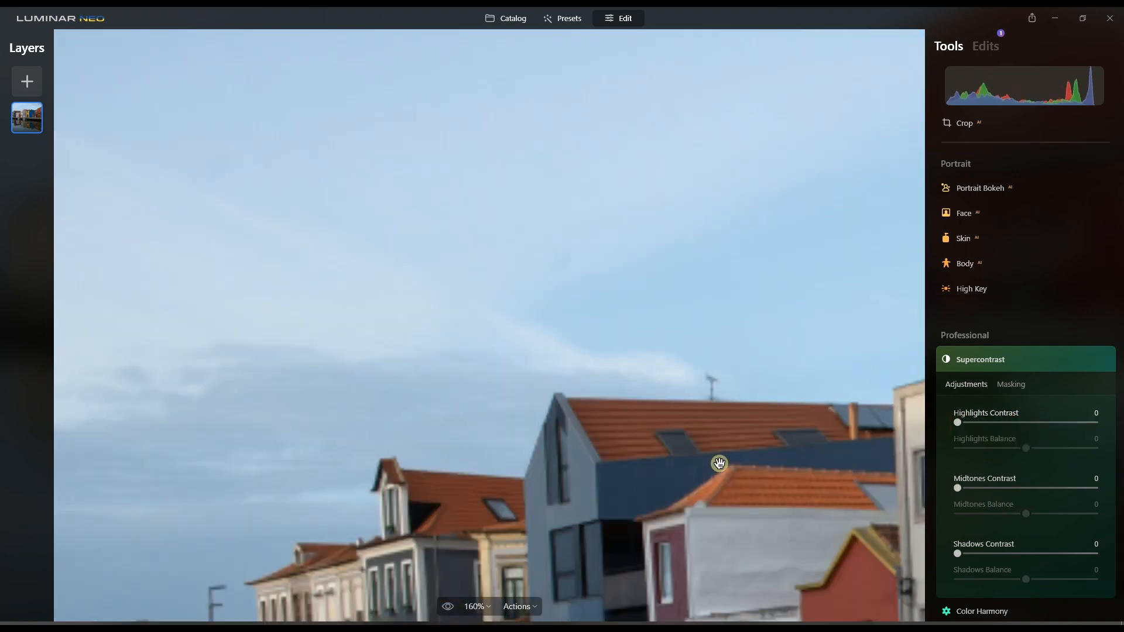
left_click(720, 464)
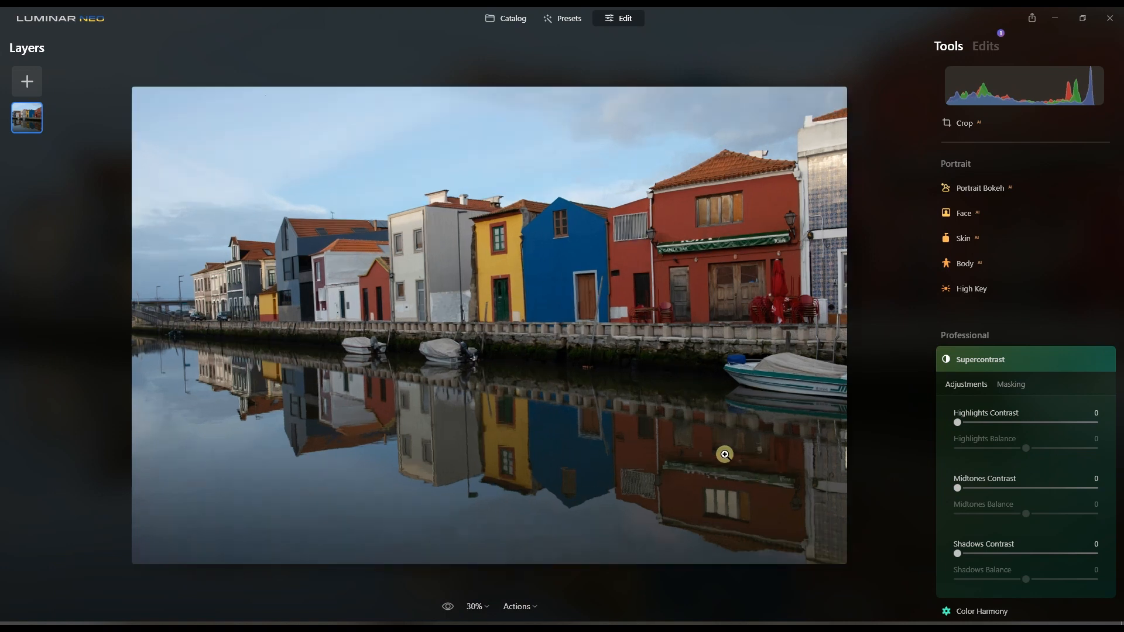
Try Supercontrast's Midtones Contrast and Shadows Contrast, return both to 0, and close the tool.
left_click_drag(958, 491, 1090, 488)
double_click(1011, 486)
left_click(1079, 488)
double_click(1084, 487)
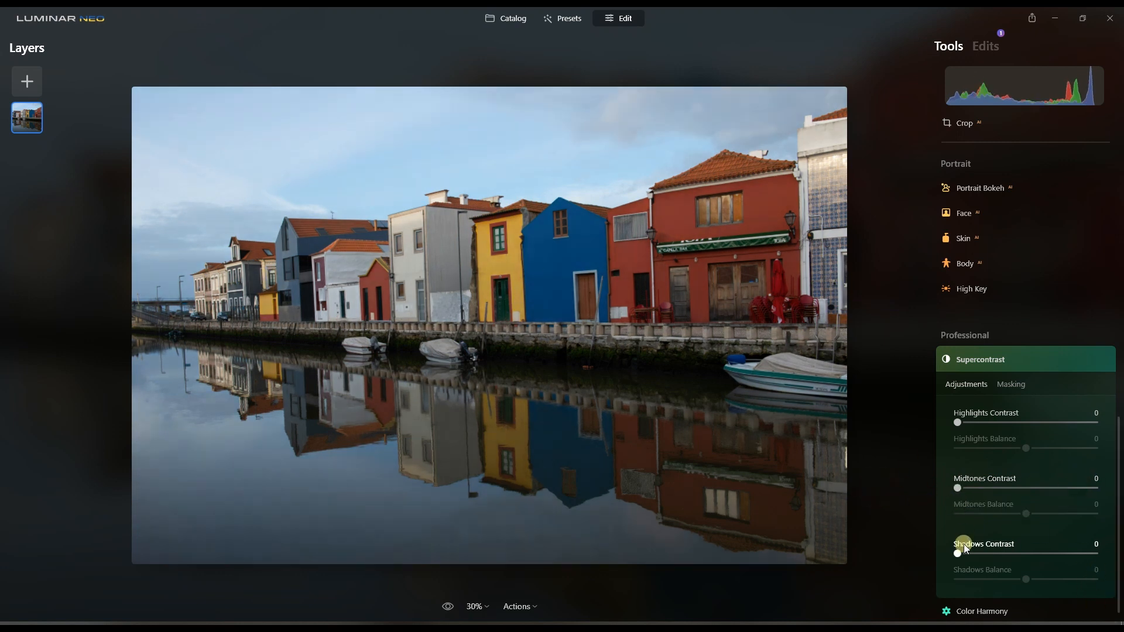
left_click_drag(958, 553, 896, 573)
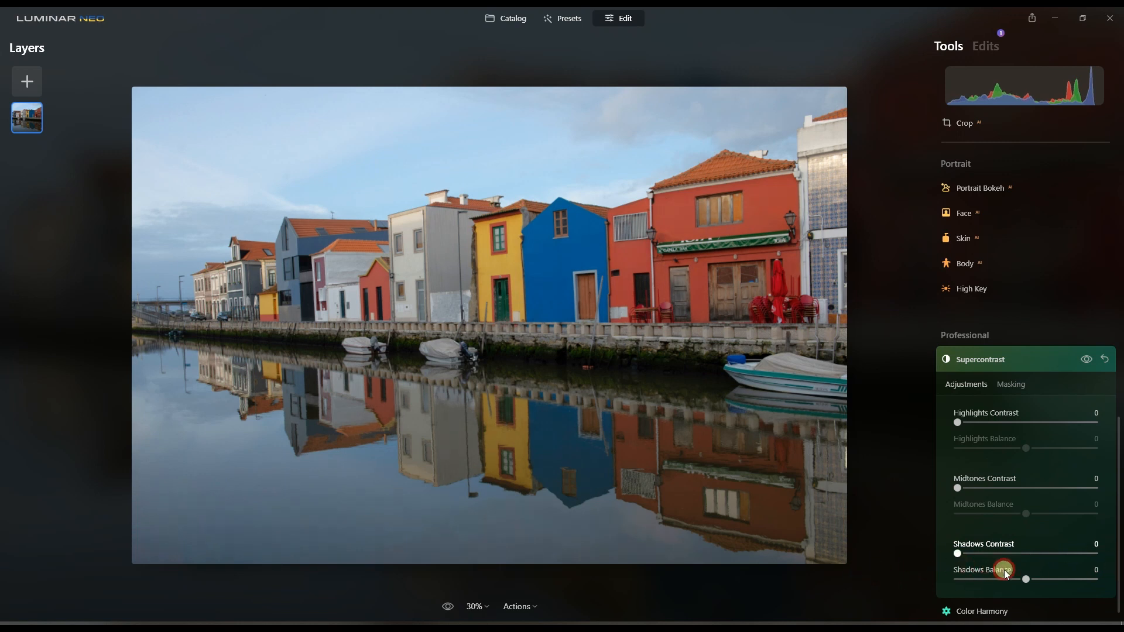
left_click_drag(1028, 556, 903, 552)
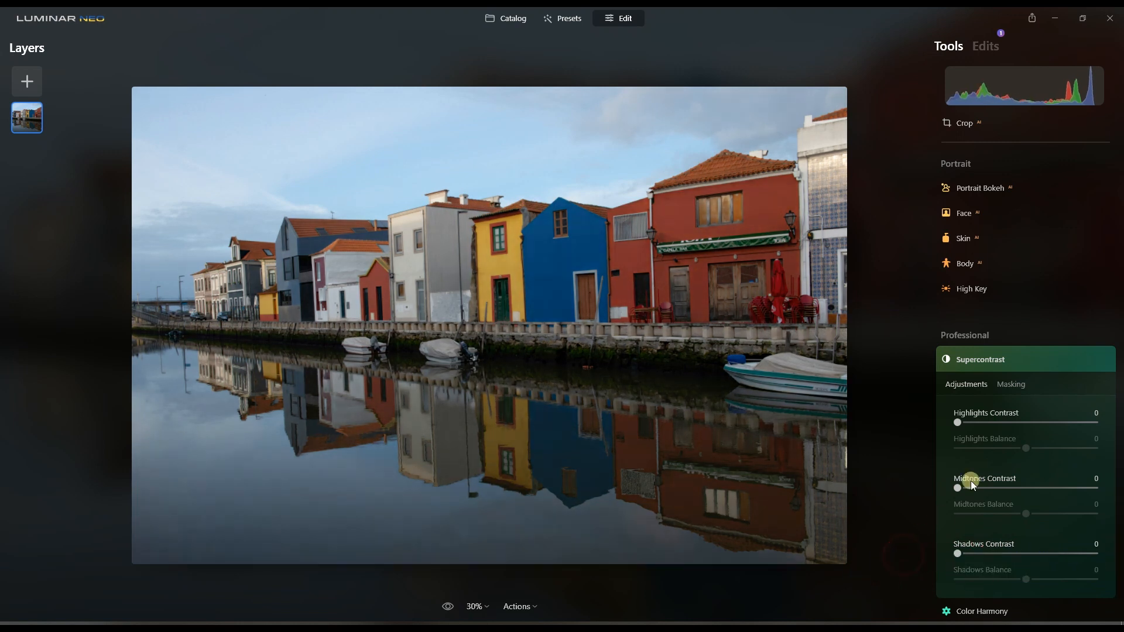
left_click(980, 359)
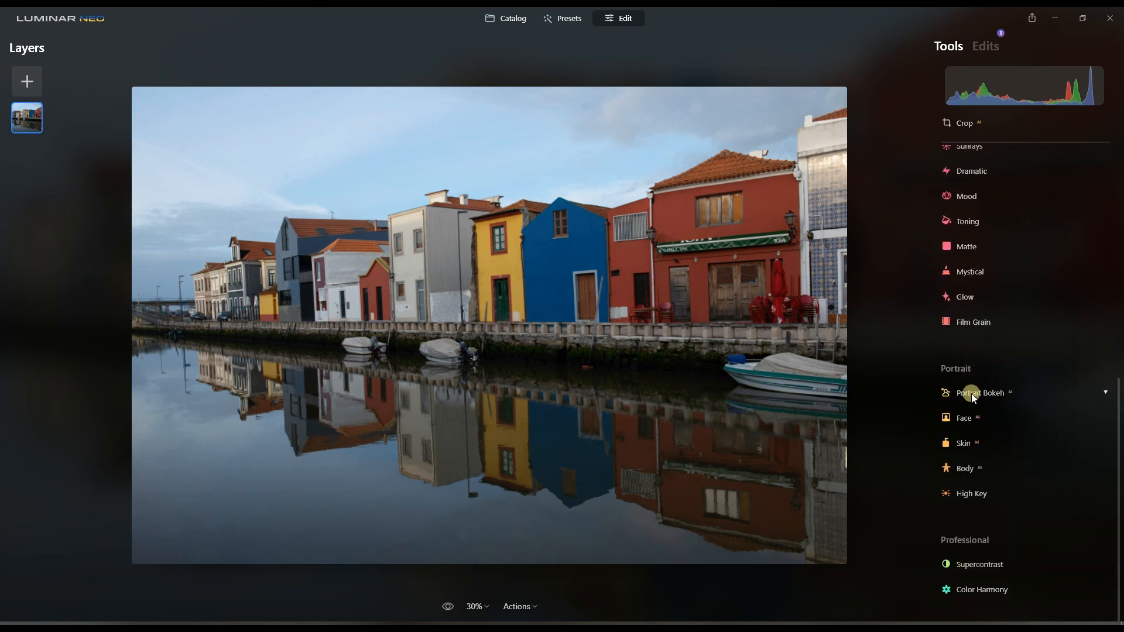
Look over the Develop tool's light and curves controls, and collapse the curves section.
scroll(995, 404, "up", 10)
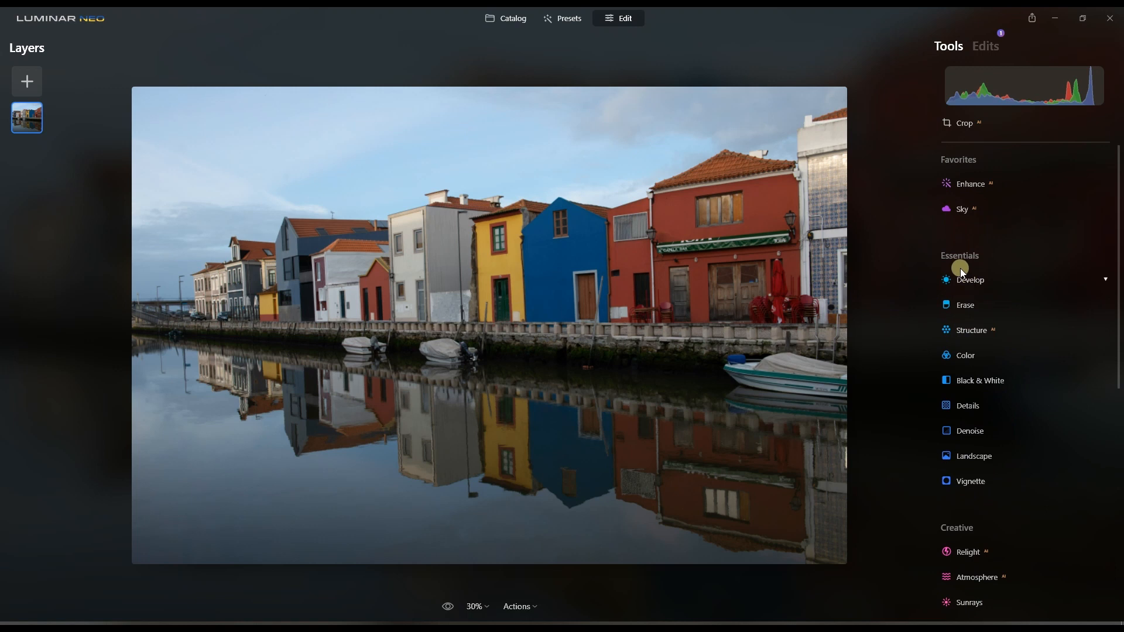
left_click(964, 279)
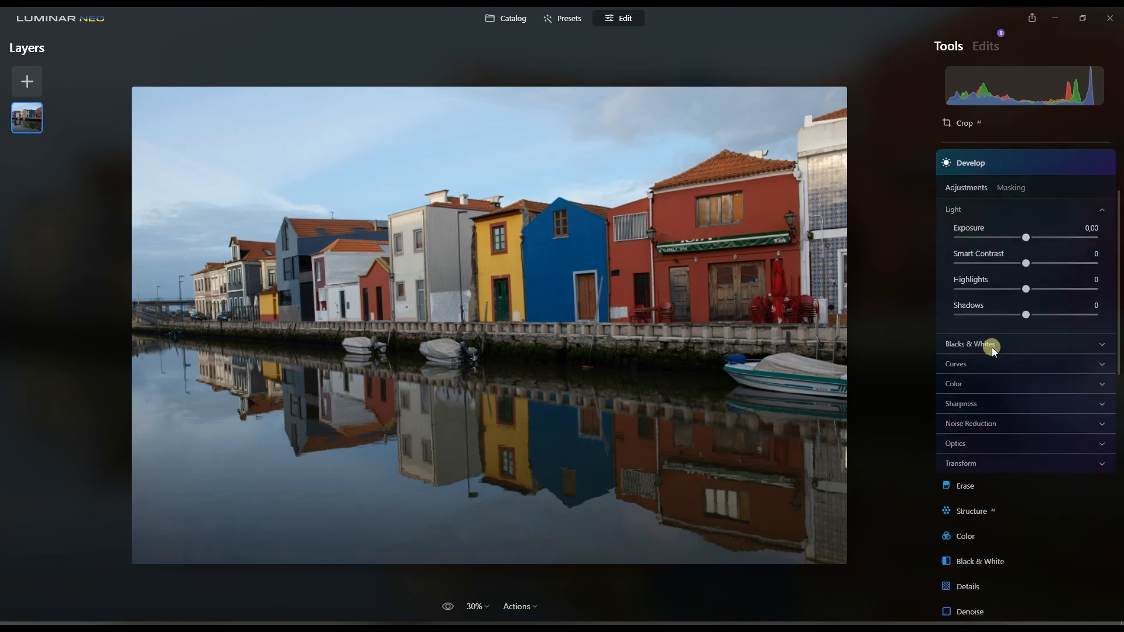
left_click(967, 340)
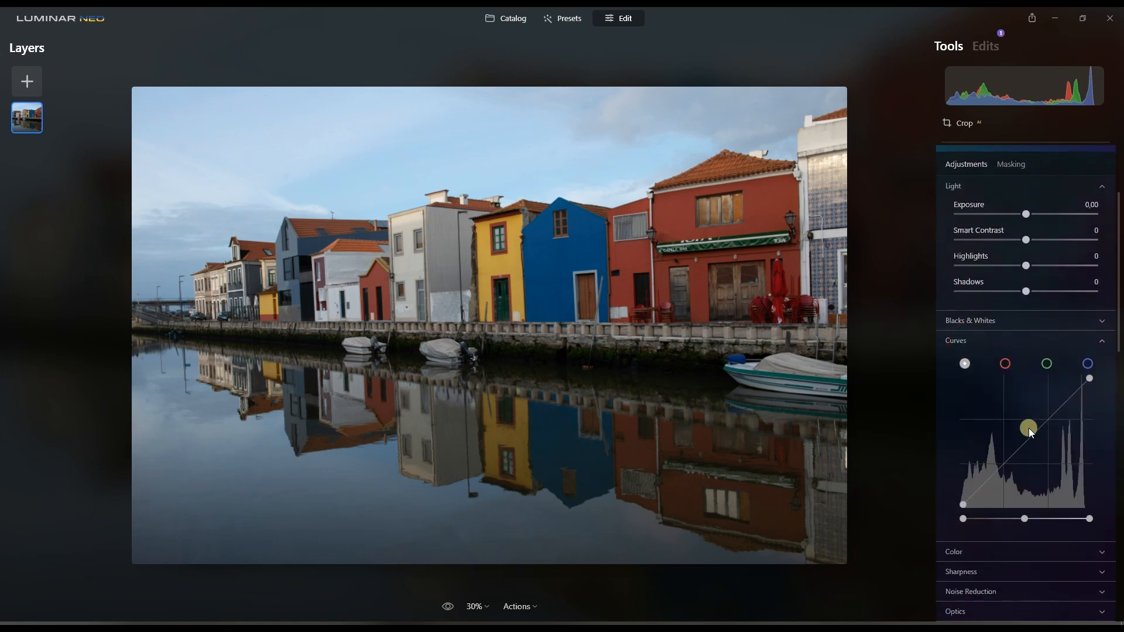
left_click(985, 341)
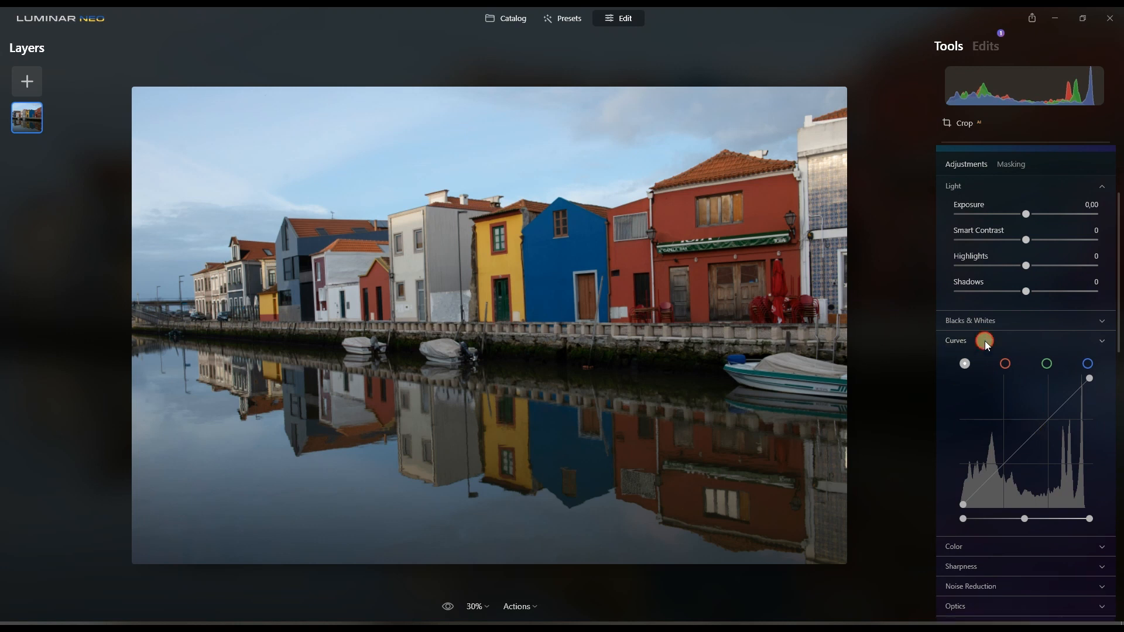
scroll(985, 340, "down", 10)
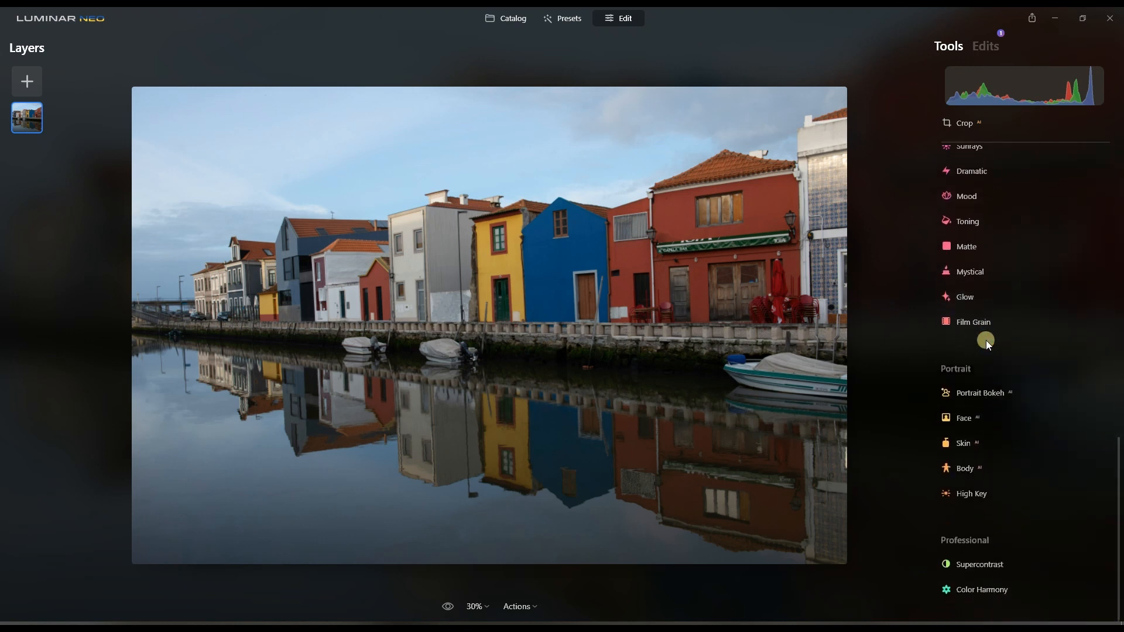
Try Color Harmony with Brilliance at 100 and Warmth at -100, reset the tool, and close it.
left_click(994, 590)
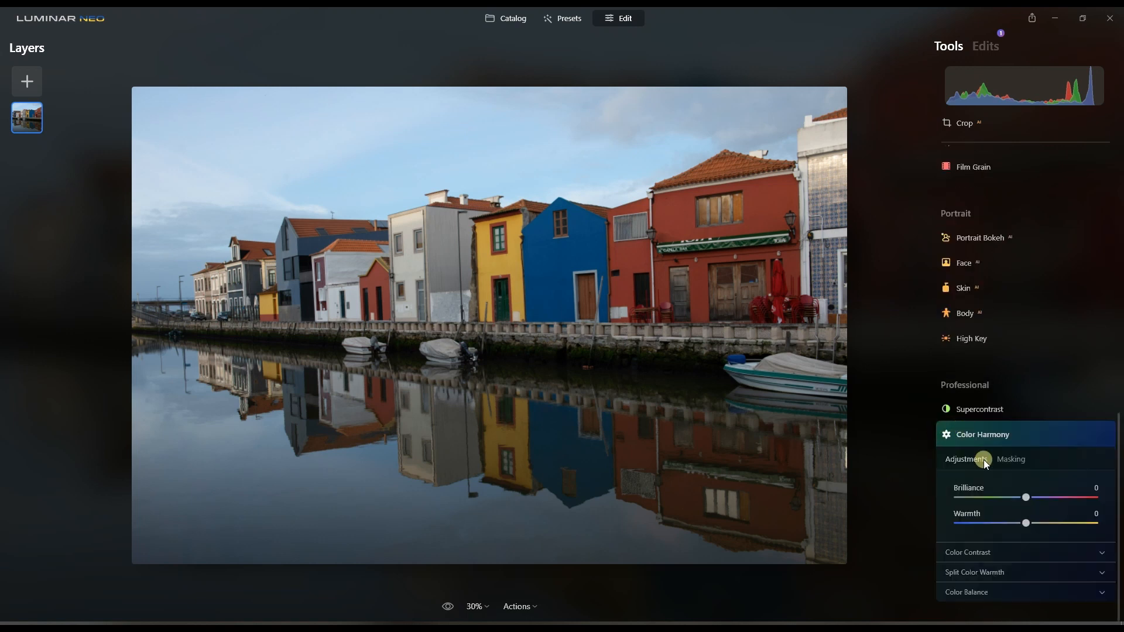
left_click_drag(1026, 498, 1094, 494)
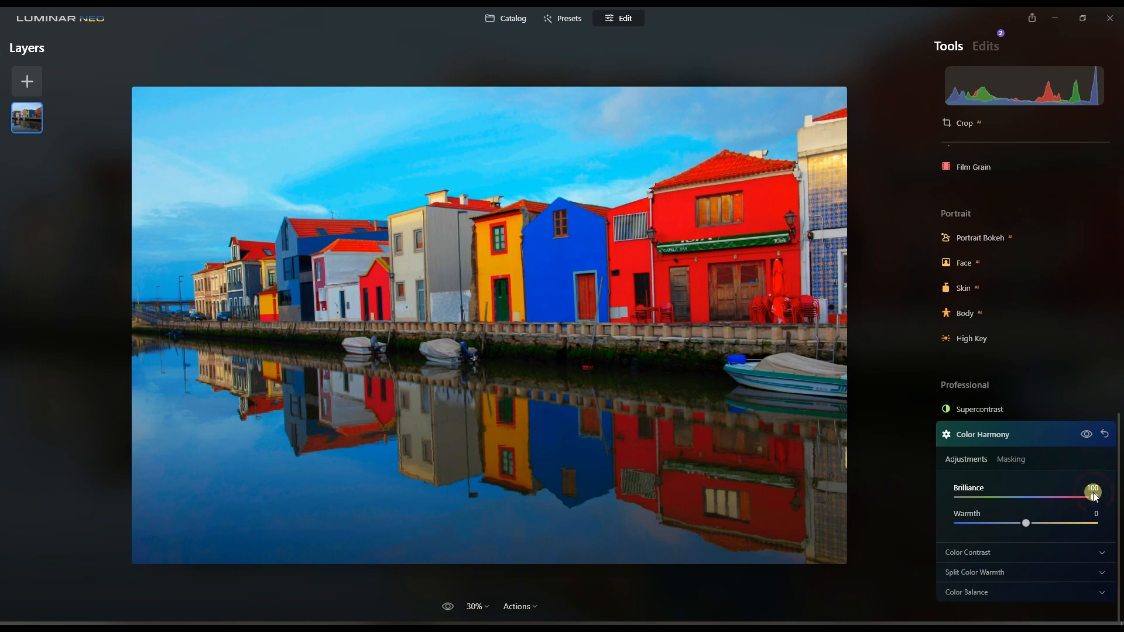
left_click_drag(1094, 495, 905, 530)
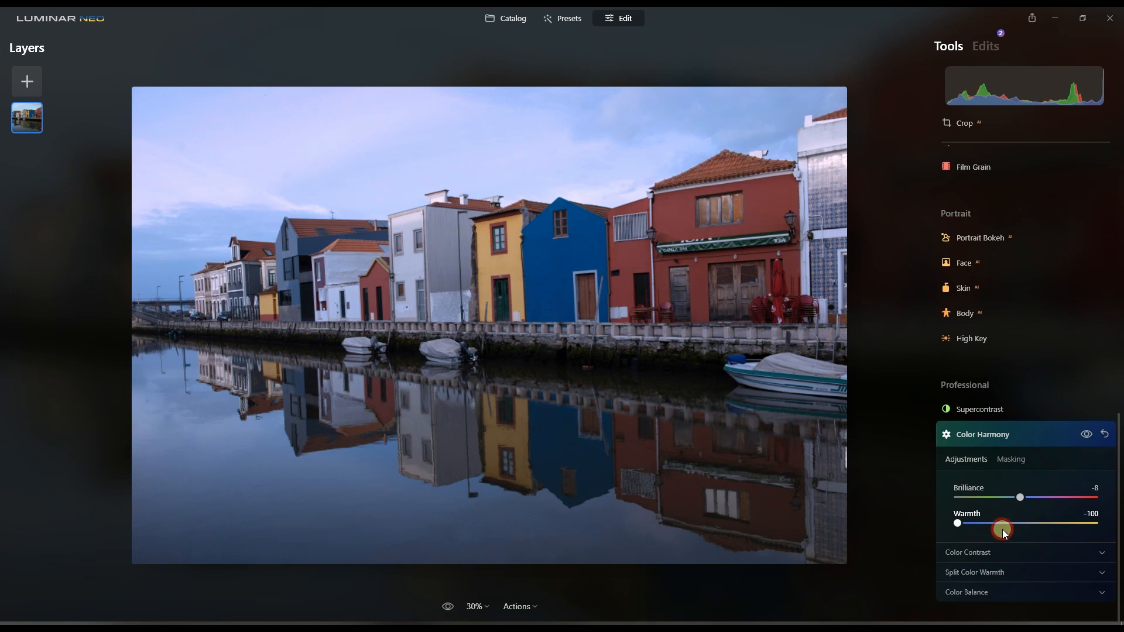
left_click(1099, 439)
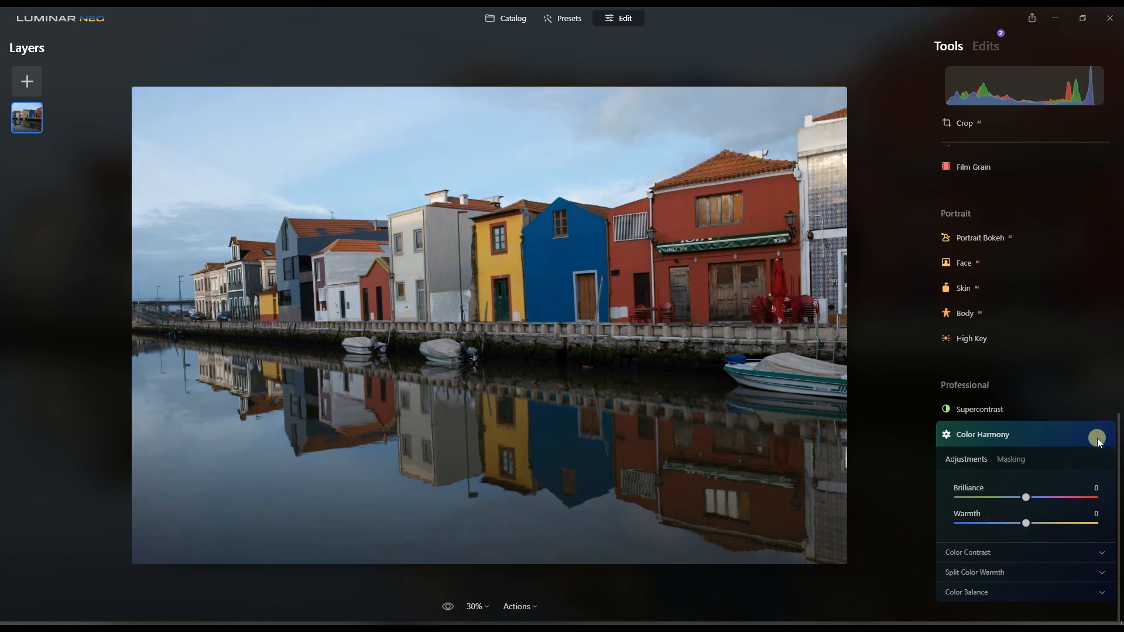
left_click(969, 432)
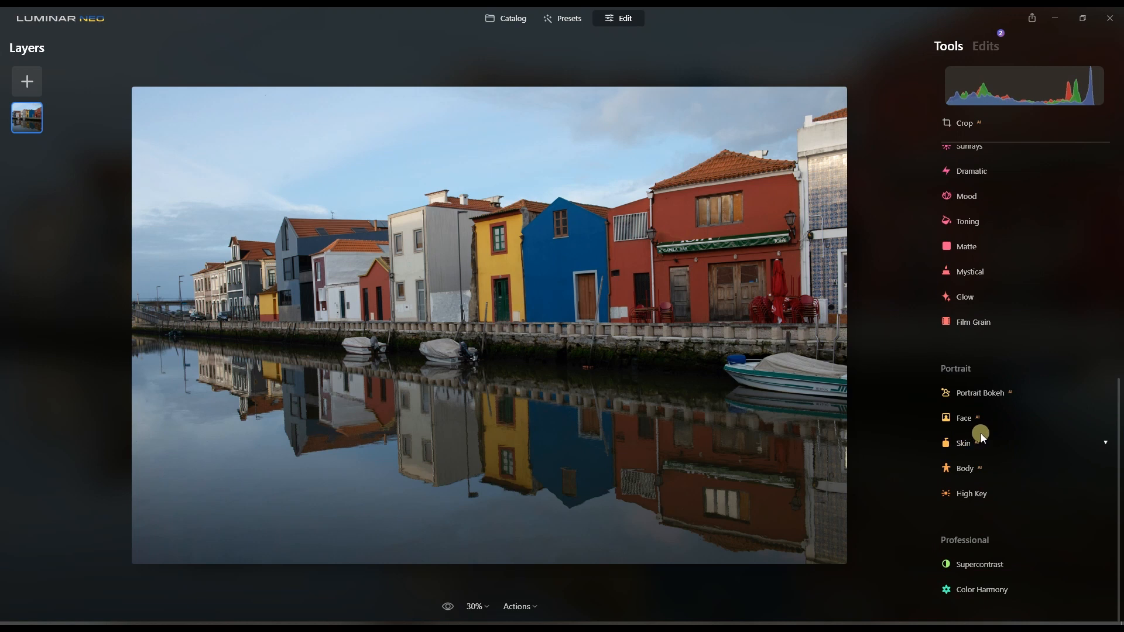
View the High Key controls on the canal photo, and switch to editing the close-up portrait from the catalog.
left_click(973, 493)
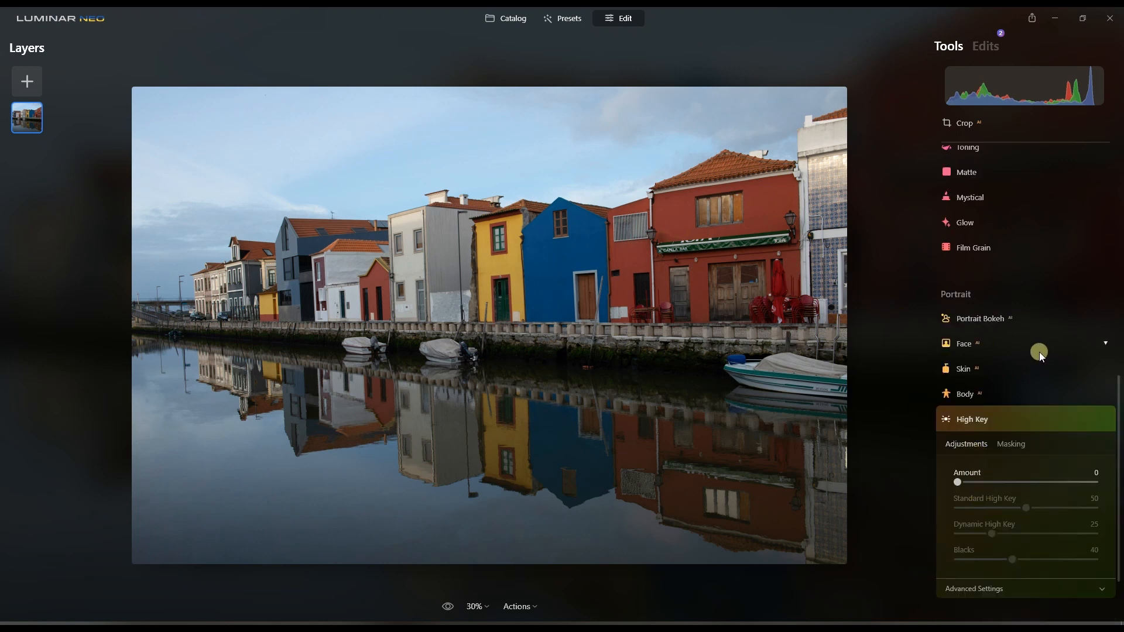
left_click(505, 17)
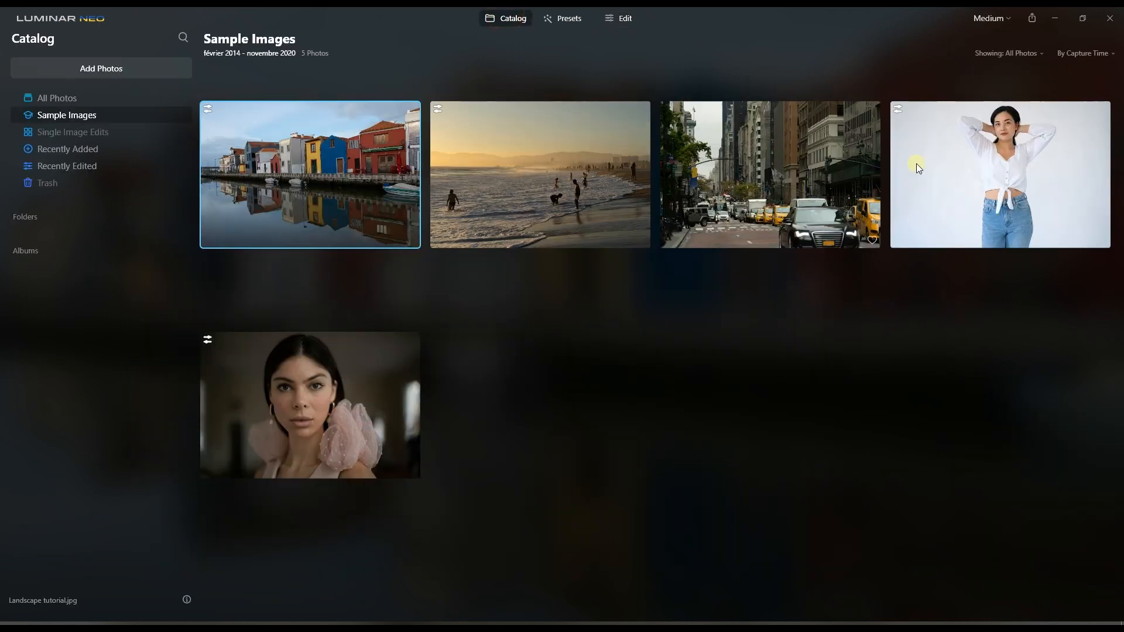
left_click(363, 356)
left_click(620, 19)
Apply High Key to the close-up portrait with Amount 53, Standard High Key 53, Dynamic High Key 45 and Blacks 30.
scroll(972, 527, "down", 5)
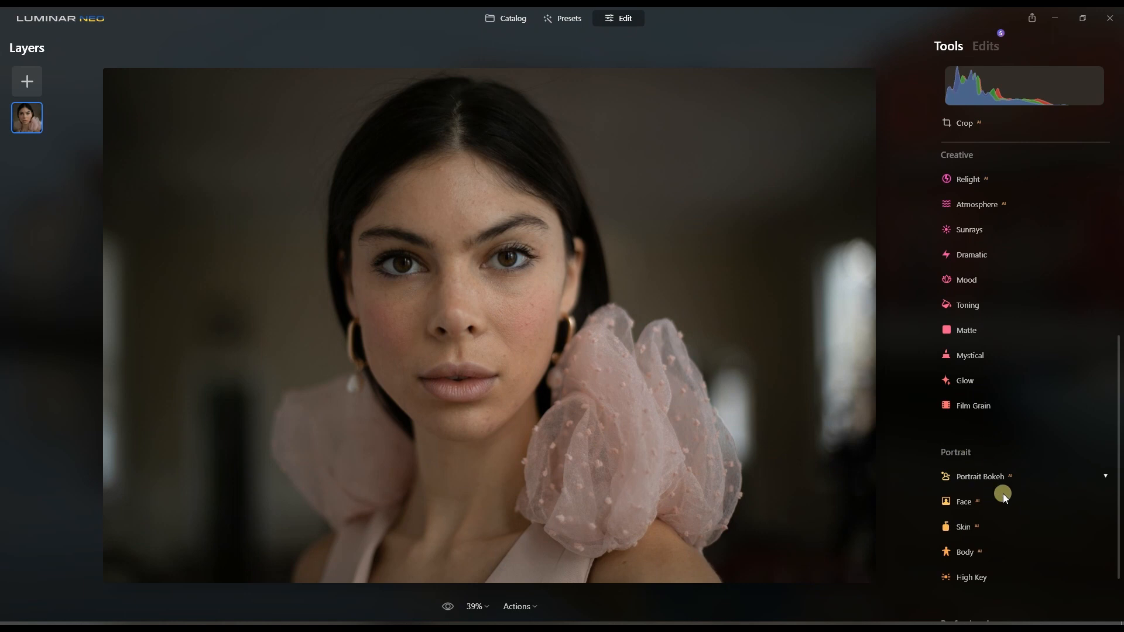
left_click(973, 580)
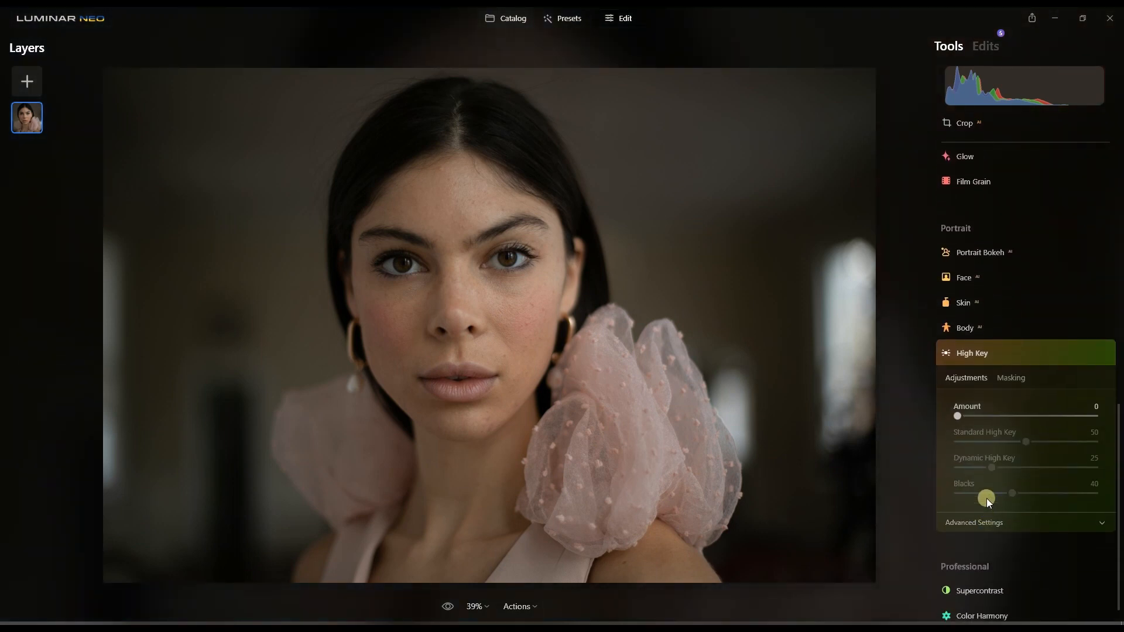
left_click_drag(960, 413, 1120, 434)
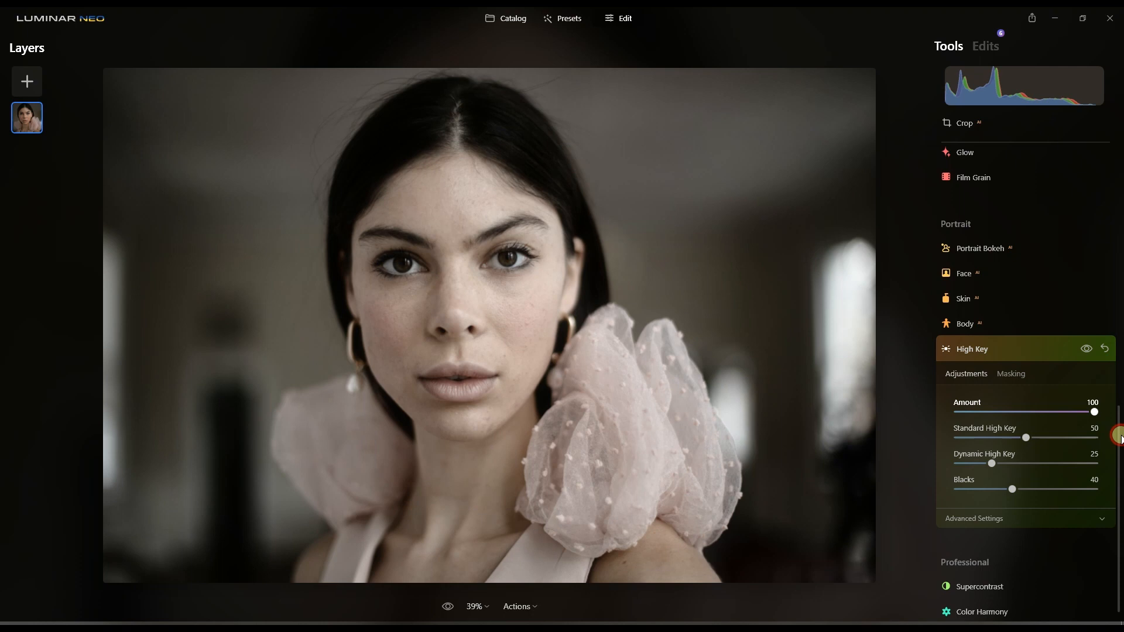
left_click_drag(1120, 437, 954, 434)
left_click_drag(1048, 436, 997, 484)
left_click(976, 352)
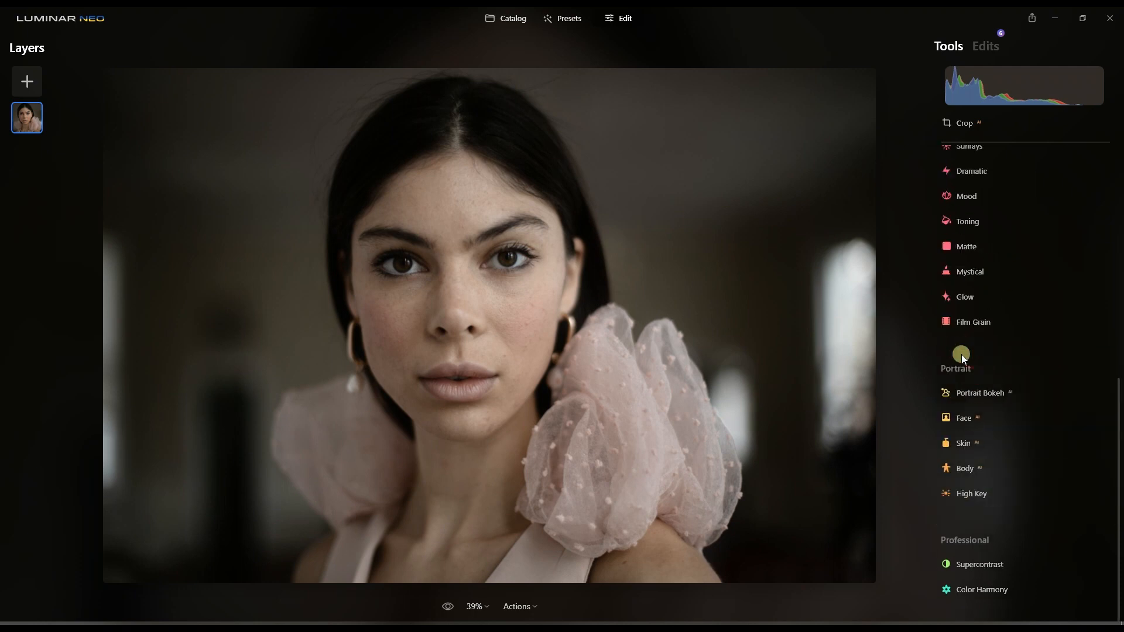
Review the portrait's list of applied edits, including the High Key settings, and return to the tools.
scroll(992, 358, "up", 8)
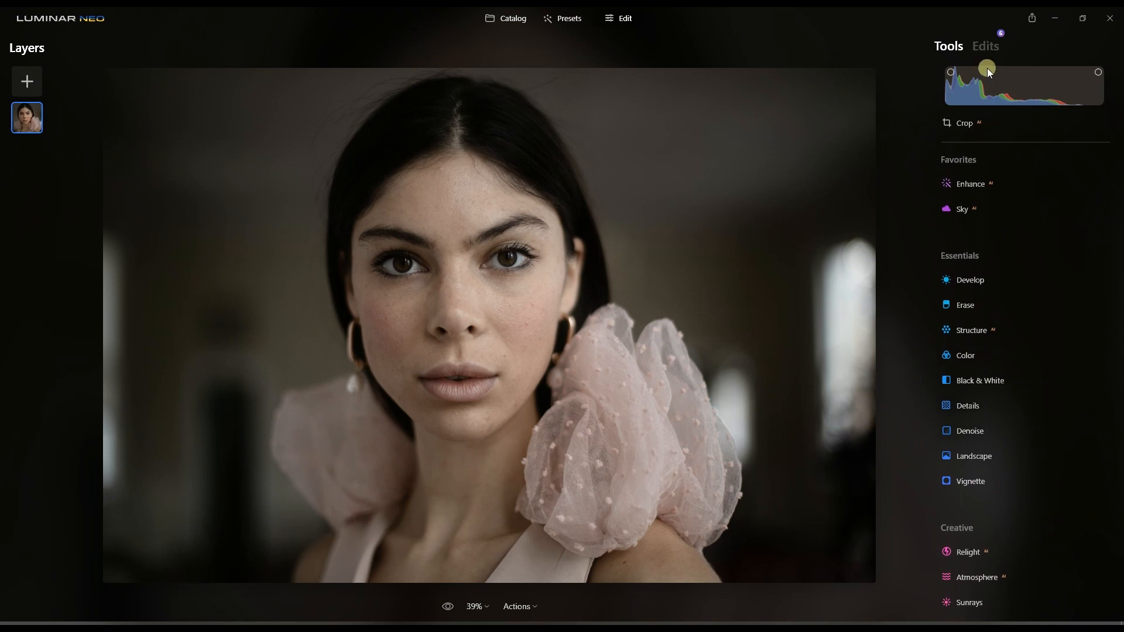
left_click(985, 46)
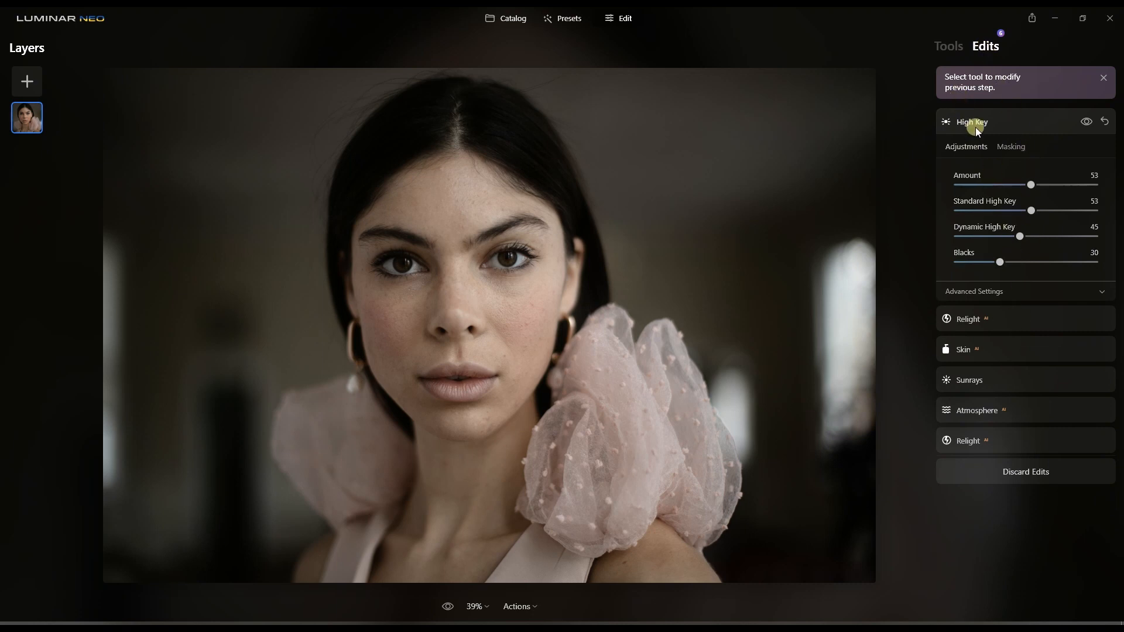
left_click(948, 44)
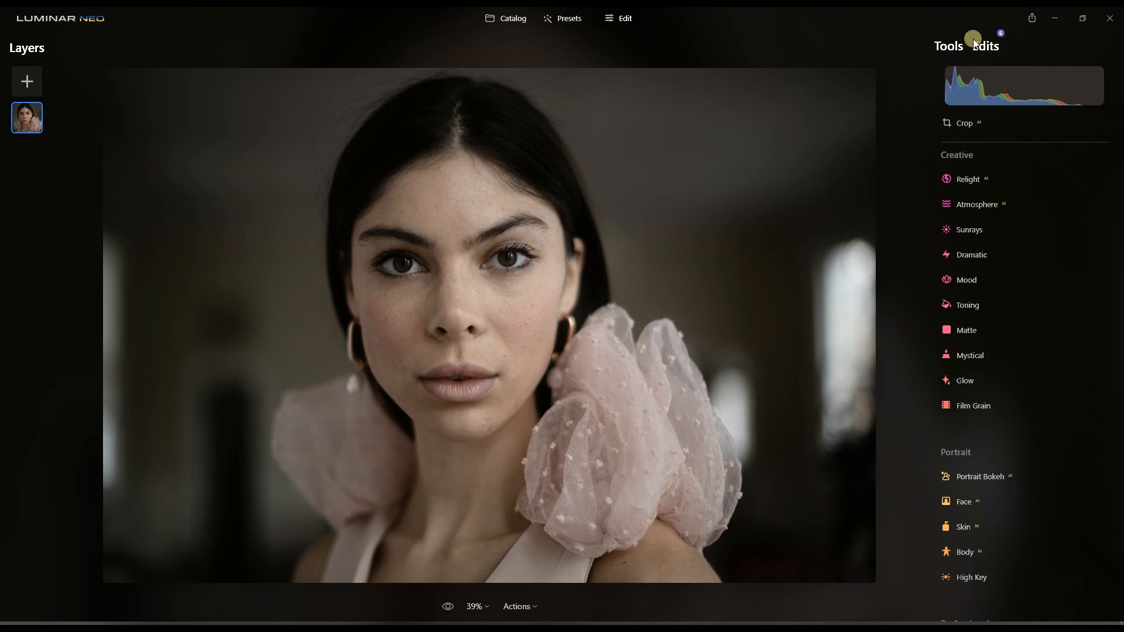
Examine the portrait's folder export settings, including the list of file formats, and leave without exporting.
left_click(1031, 26)
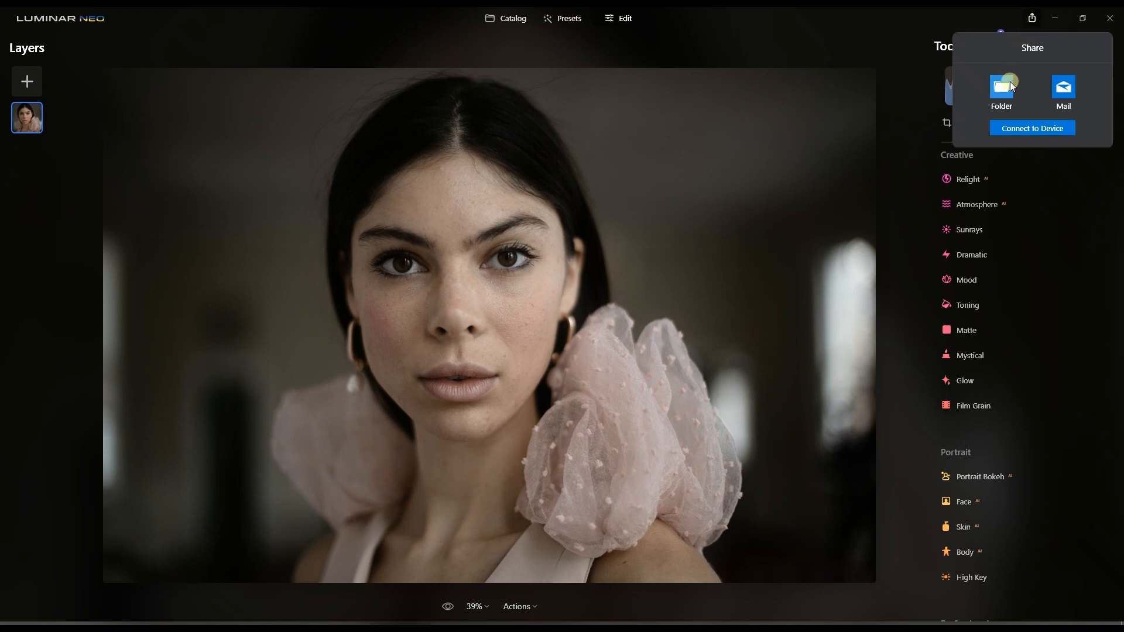
left_click(1002, 93)
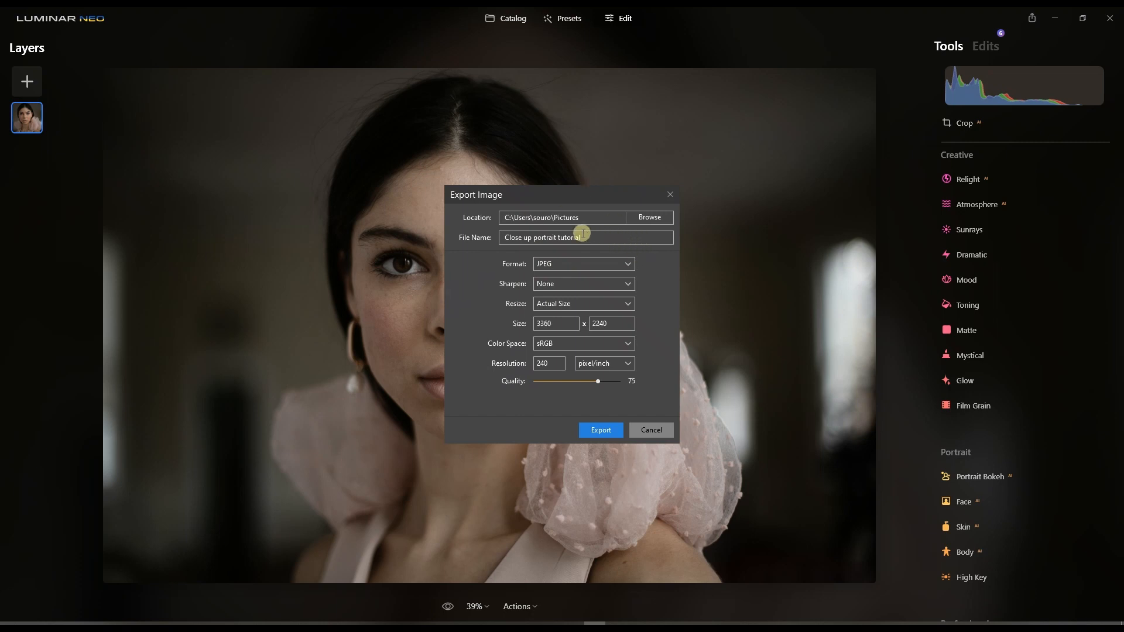
left_click(572, 264)
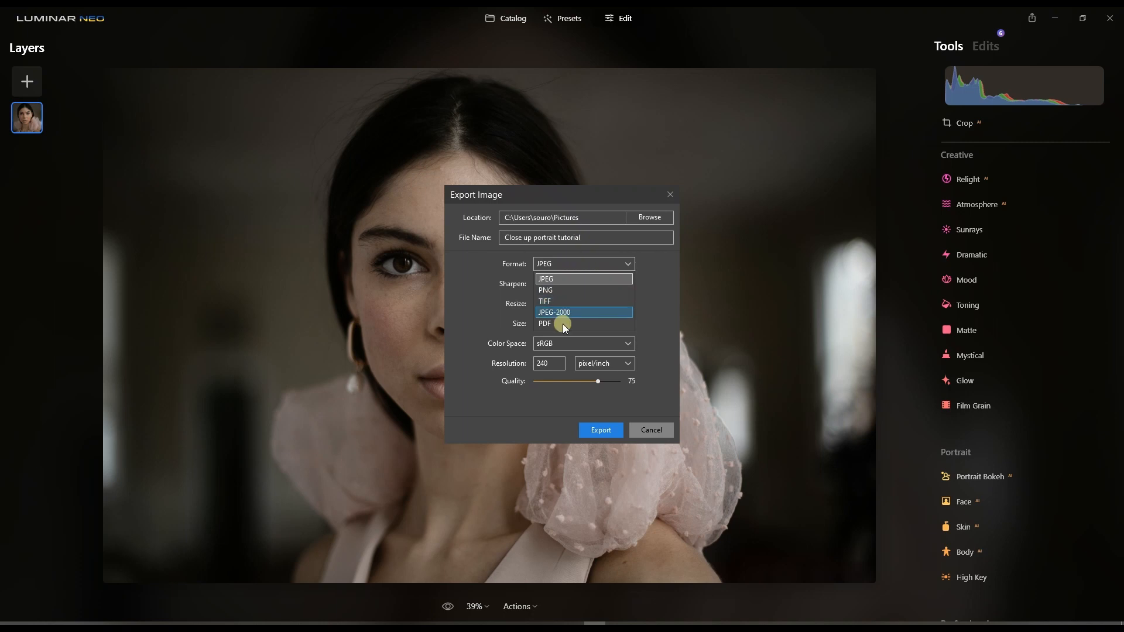
left_click(672, 289)
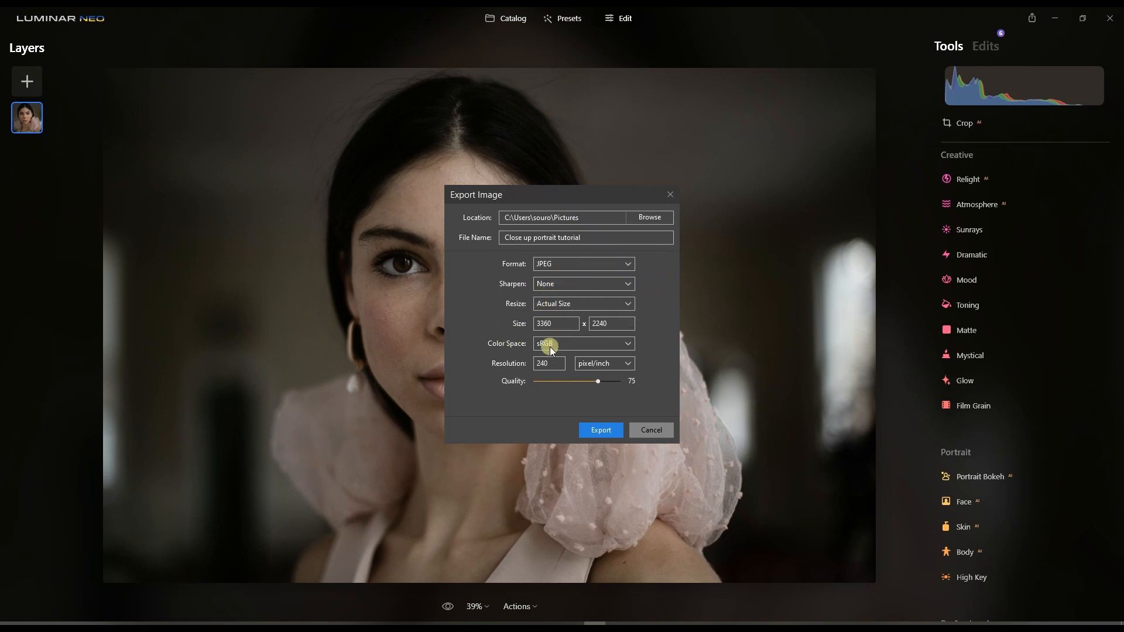
left_click(662, 428)
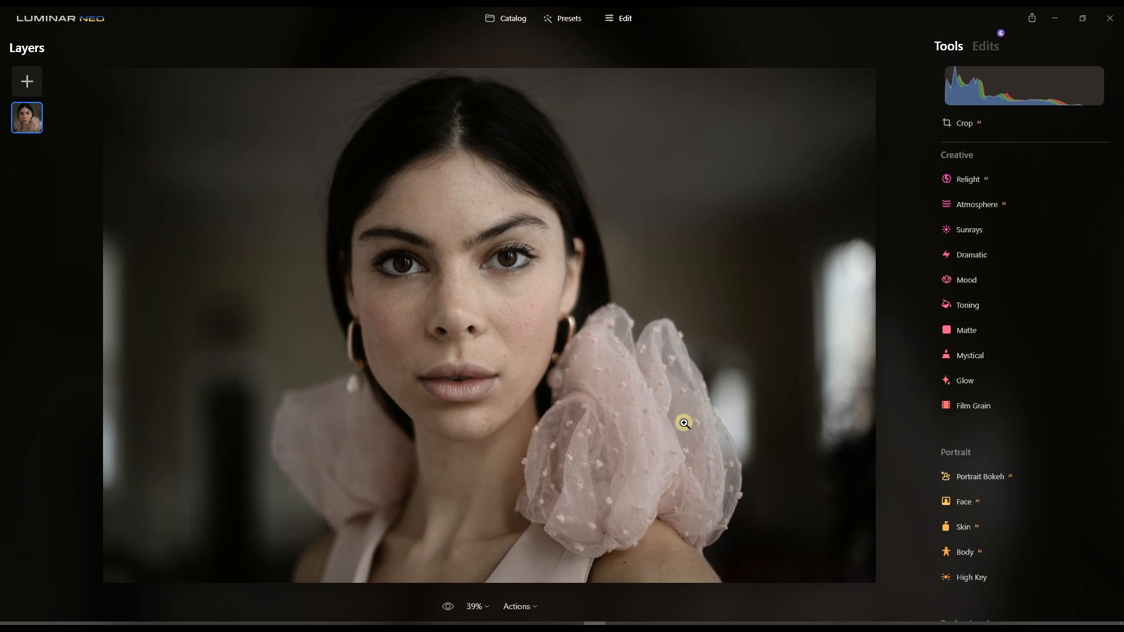
View the Erase tool's controls and object removal options on the portrait, collapse it, and look through the tool list.
scroll(1032, 420, "up", 5)
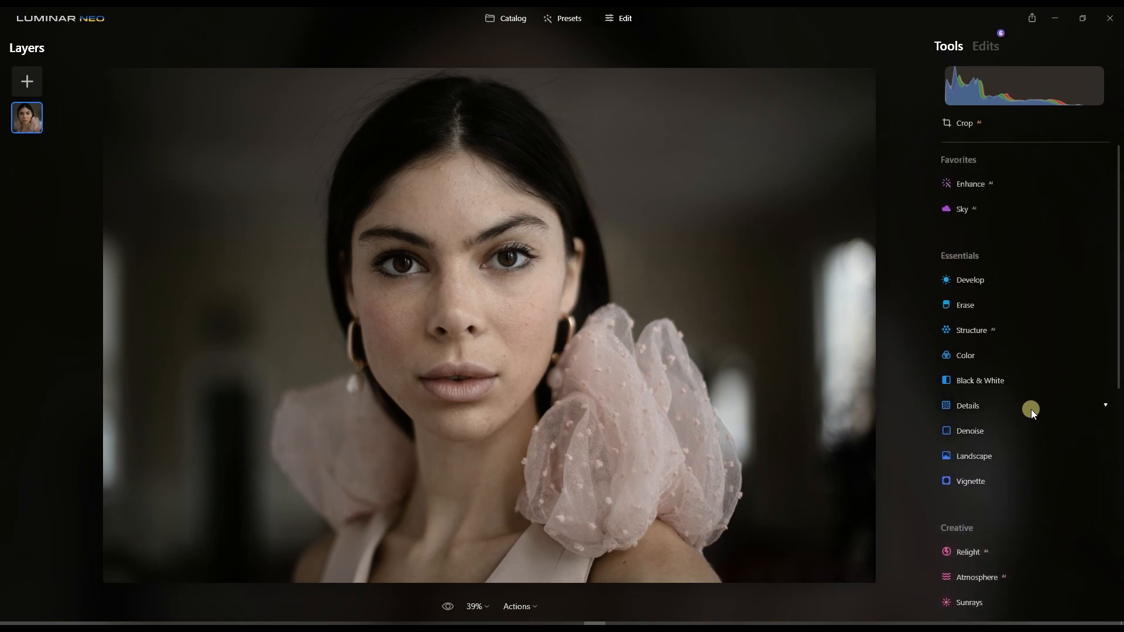
left_click(964, 306)
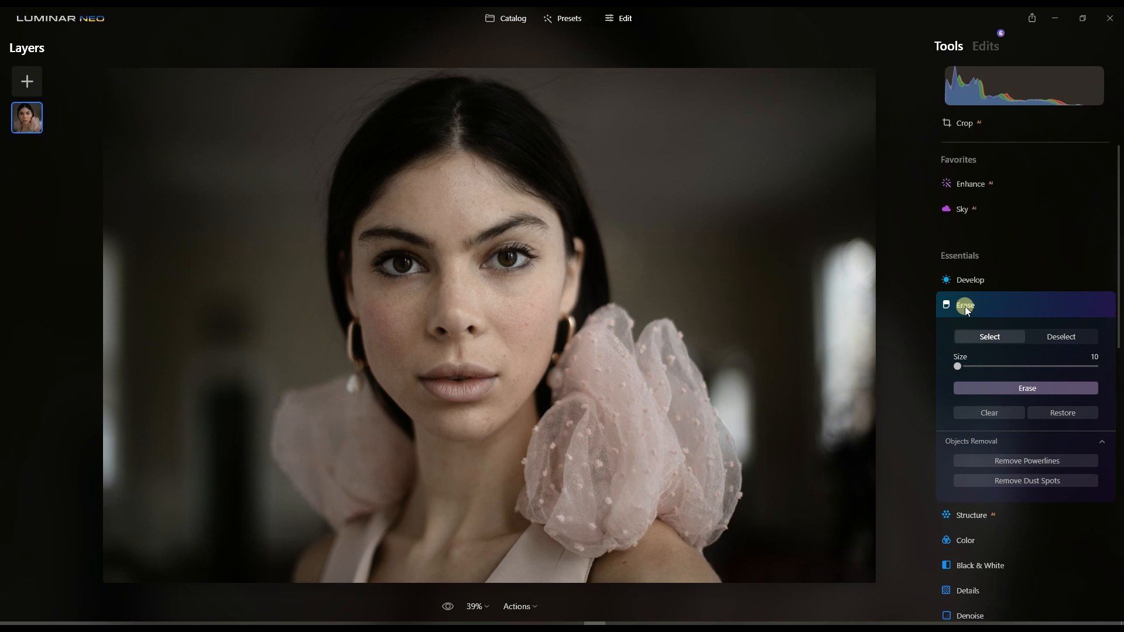
left_click(965, 307)
left_click(965, 307)
left_click(968, 301)
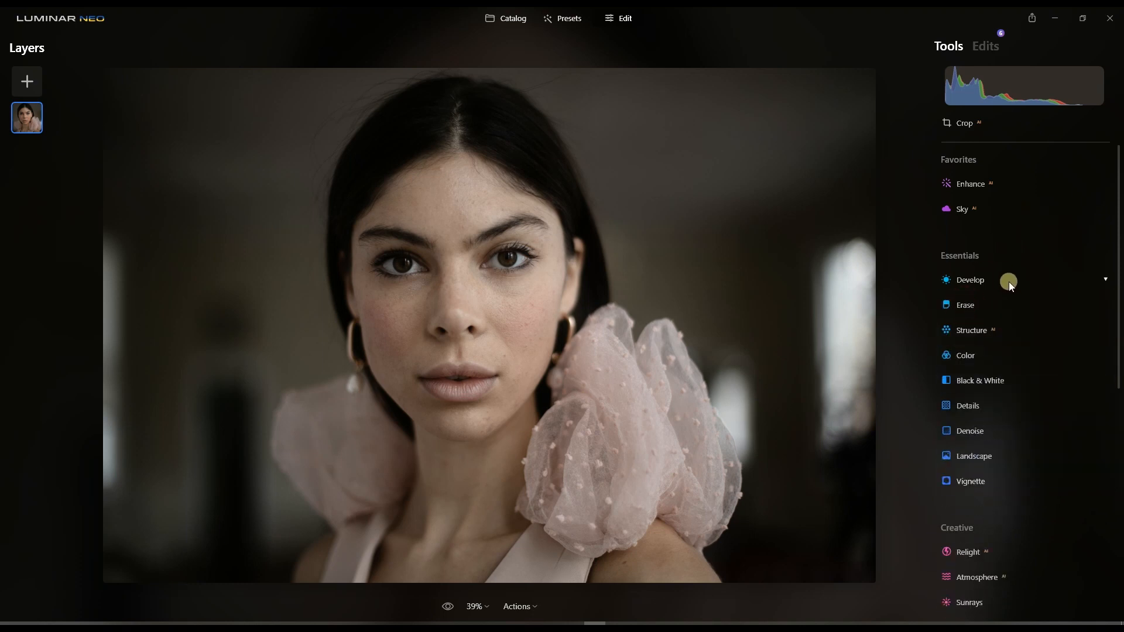
scroll(1014, 283, "down", 8)
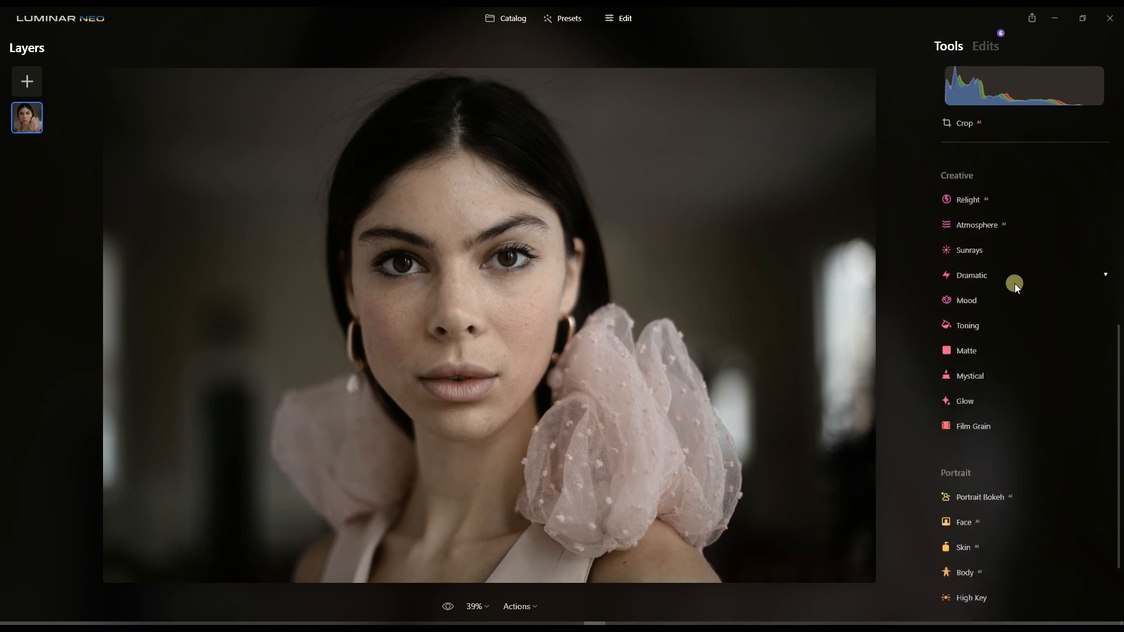